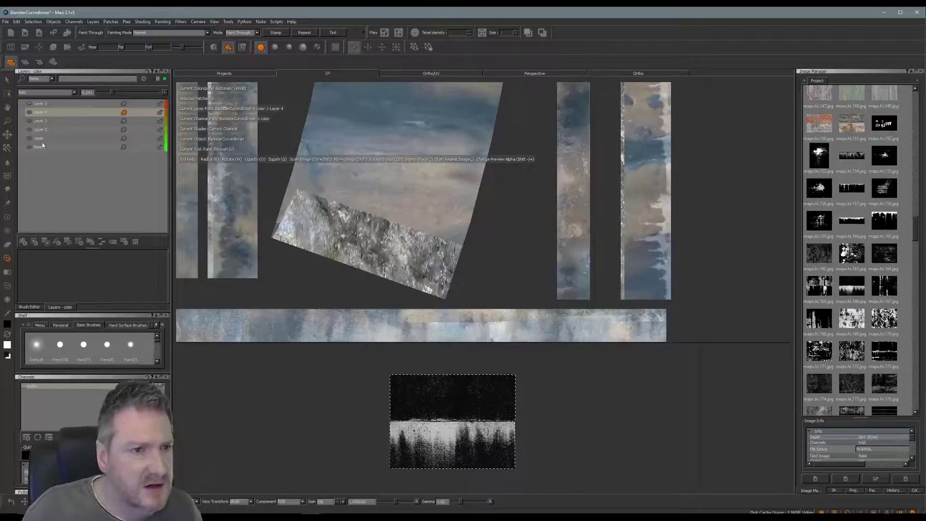
Compare the contributions of Layer, Layer 2, Layer 3 and Layer 4 by toggling layer visibility and switching the active layer, ending on Layer.
{"action": "left_click", "coordinate": [29, 129]}
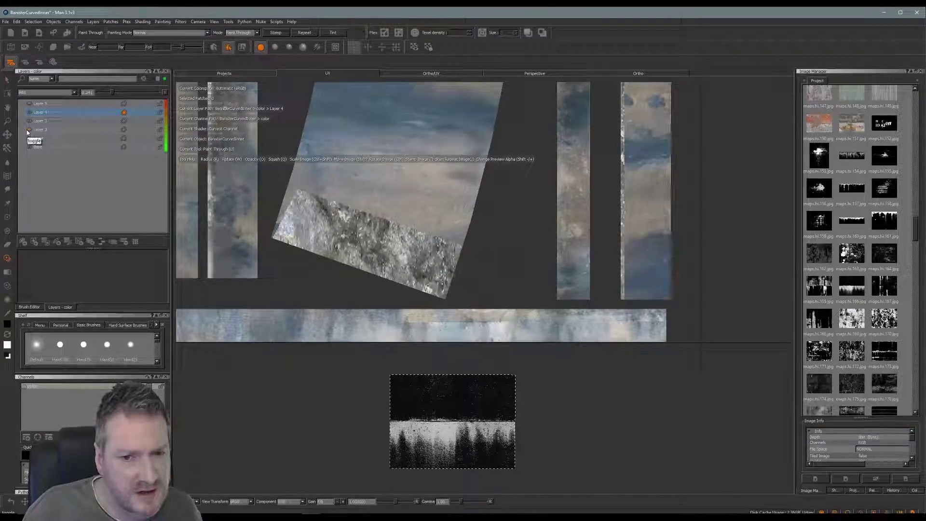
{"action": "left_click", "coordinate": [29, 121]}
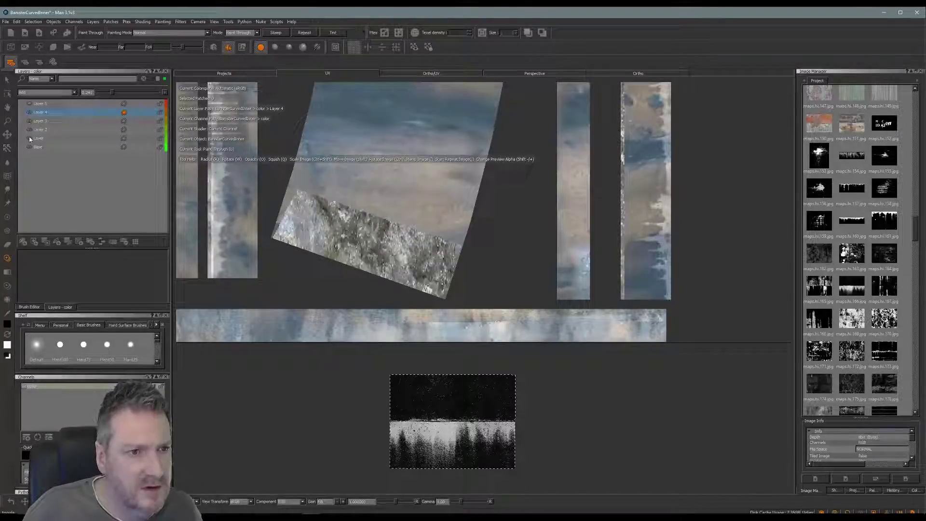
{"action": "left_click", "coordinate": [29, 139]}
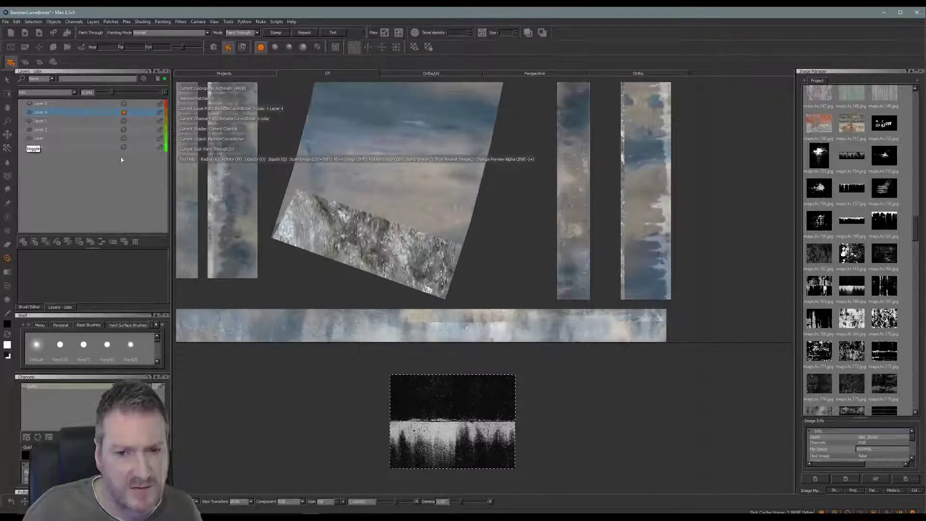
{"action": "left_click", "coordinate": [55, 140]}
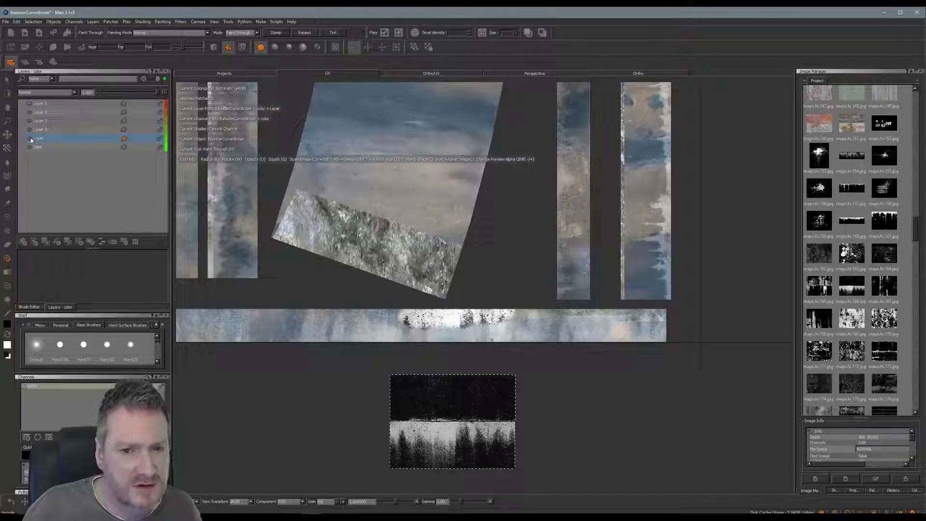
{"action": "left_click", "coordinate": [29, 139]}
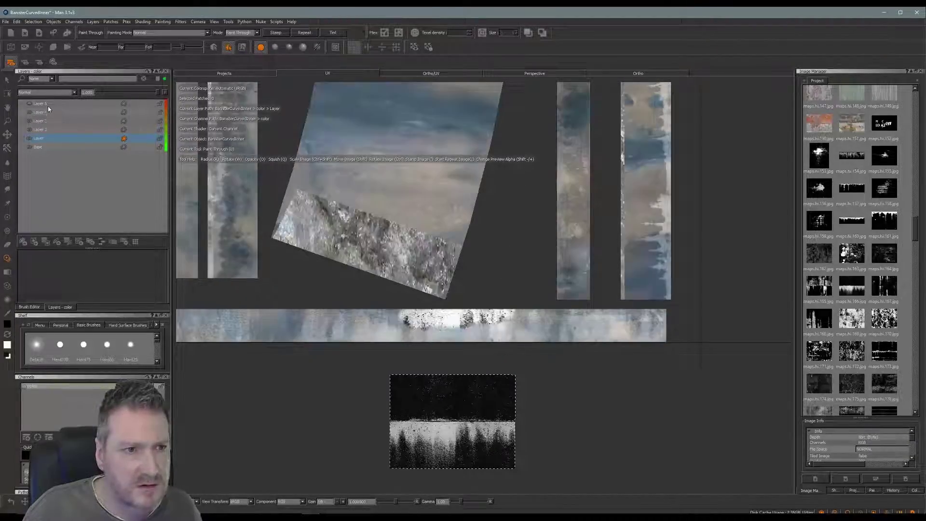
{"action": "left_click", "coordinate": [48, 112]}
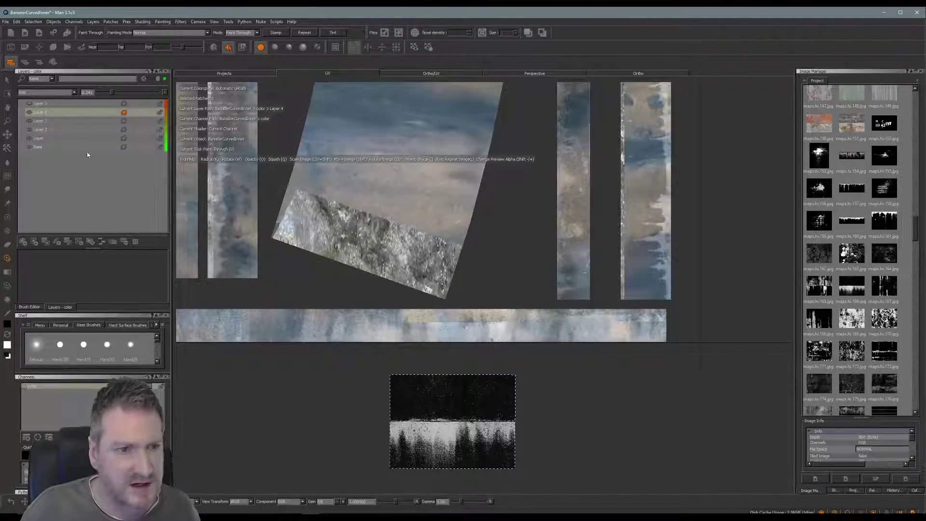
{"action": "left_click", "coordinate": [50, 139]}
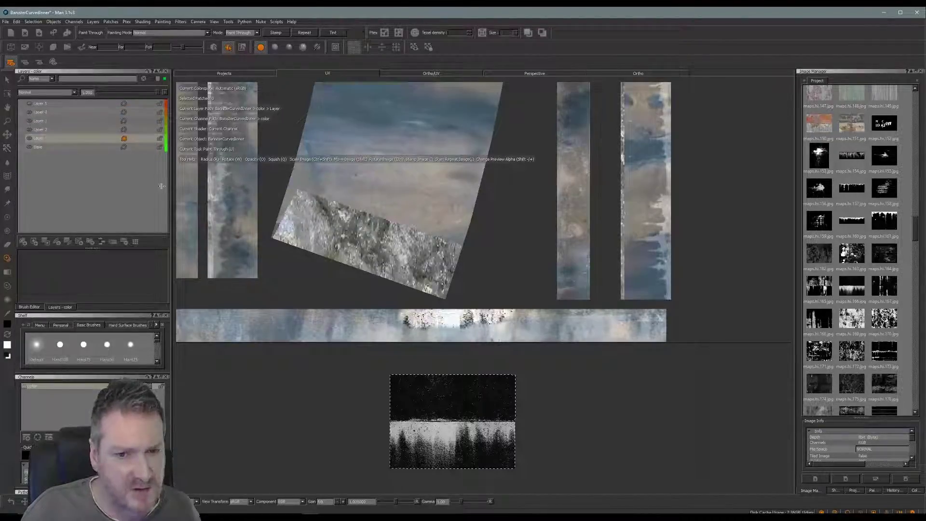
{"action": "left_click", "coordinate": [51, 113]}
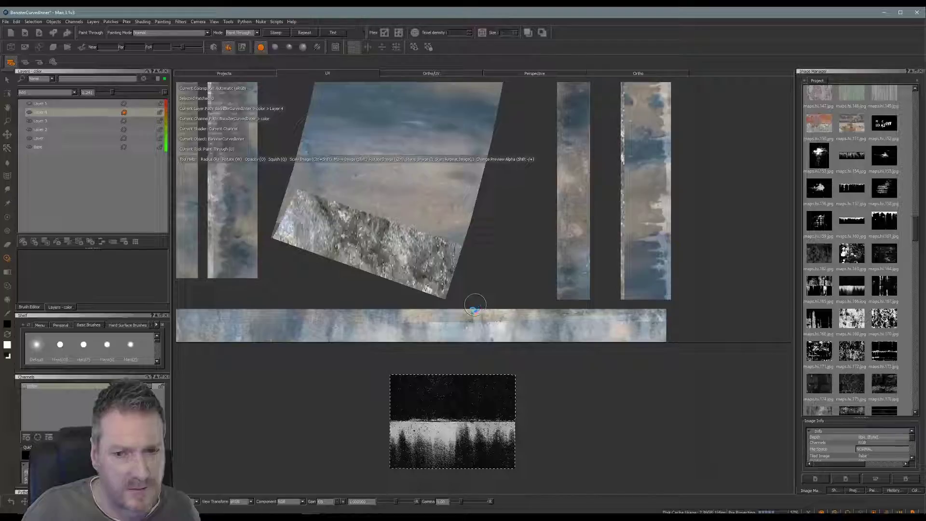
{"action": "left_click", "coordinate": [43, 139]}
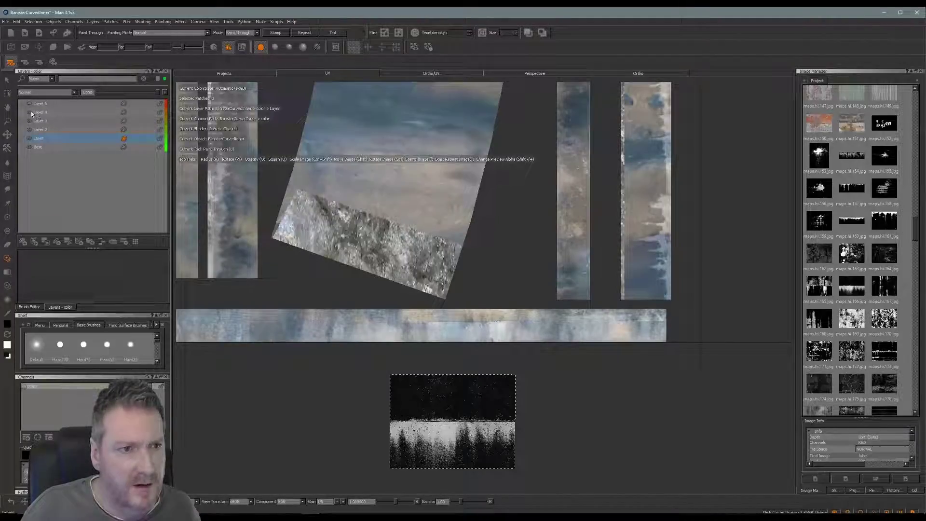
{"action": "left_click", "coordinate": [31, 139]}
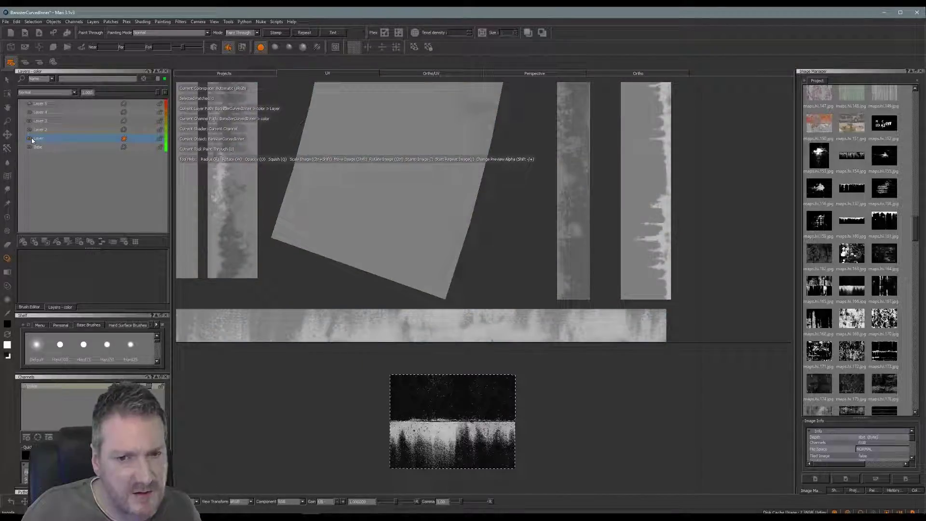
{"action": "left_click", "coordinate": [31, 138]}
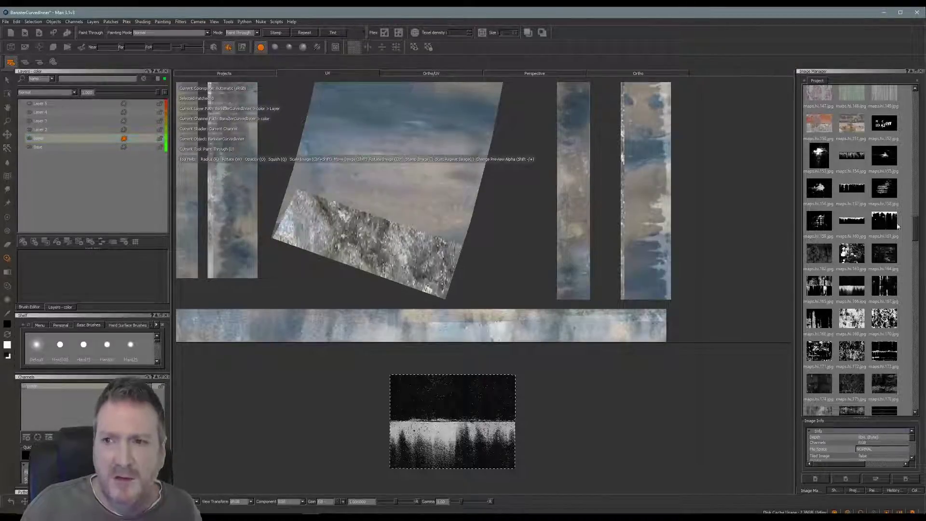
Try projecting the enlarged beige-and-blue wall texture with white drips onto the long horizontal UV strip, and undo the stroke.
{"action": "mouse_move", "coordinate": [916, 228]}
{"action": "left_mouse_down"}
{"action": "mouse_move", "coordinate": [923, 115]}
{"action": "mouse_move", "coordinate": [728, 265]}
{"action": "mouse_move", "coordinate": [573, 355]}
{"action": "left_mouse_up"}
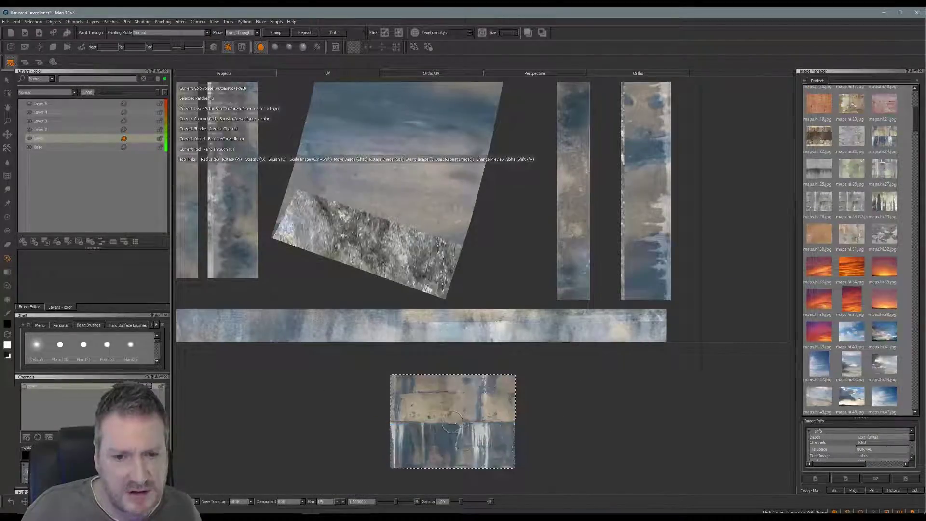
{"action": "left_click_drag", "start_coordinate": [452, 423], "coordinate": [569, 268], "text": "ctrl+shift"}
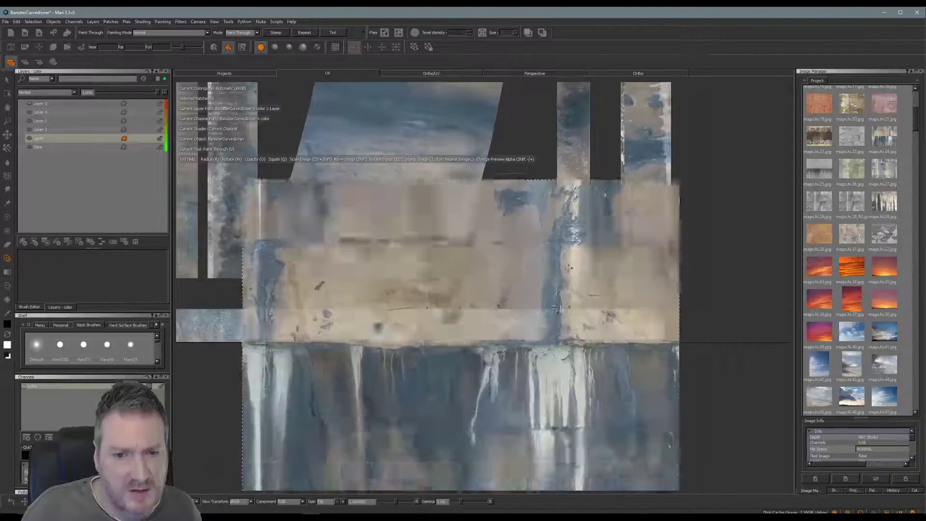
{"action": "mouse_move", "coordinate": [547, 395]}
{"action": "left_mouse_down", "text": "shift"}
{"action": "mouse_move", "coordinate": [586, 199]}
{"action": "mouse_move", "coordinate": [558, 158]}
{"action": "mouse_move", "coordinate": [547, 178]}
{"action": "mouse_move", "coordinate": [507, 186]}
{"action": "mouse_move", "coordinate": [488, 237]}
{"action": "left_mouse_up", "text": "shift"}
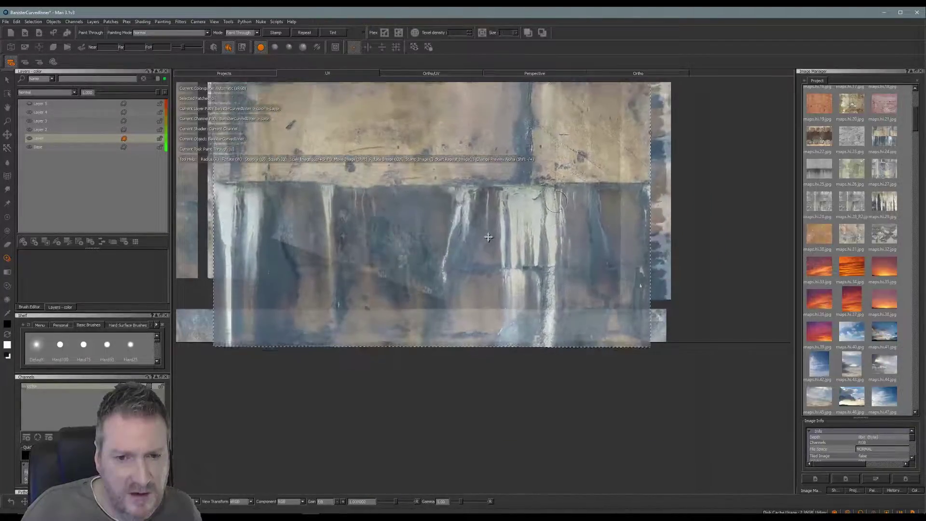
{"action": "left_click_drag", "start_coordinate": [471, 315], "coordinate": [480, 316]}
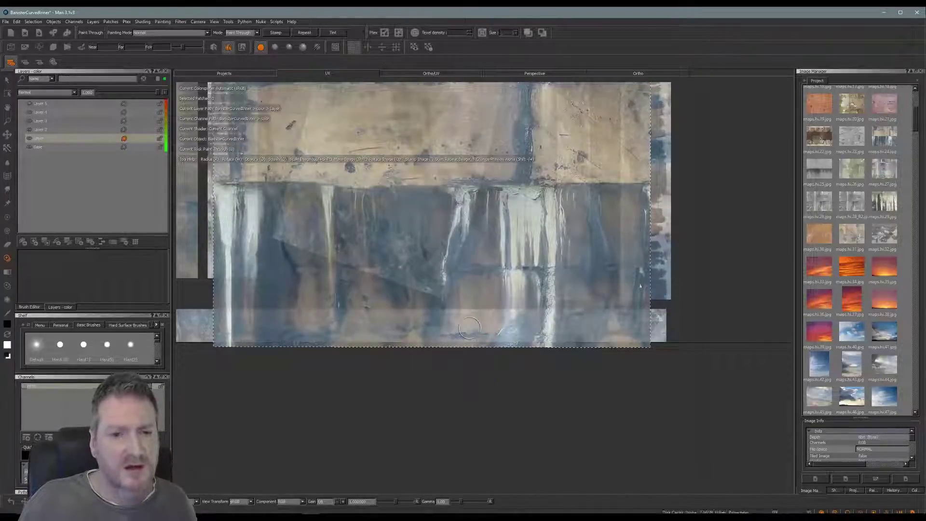
{"action": "key", "text": "ctrl+z"}
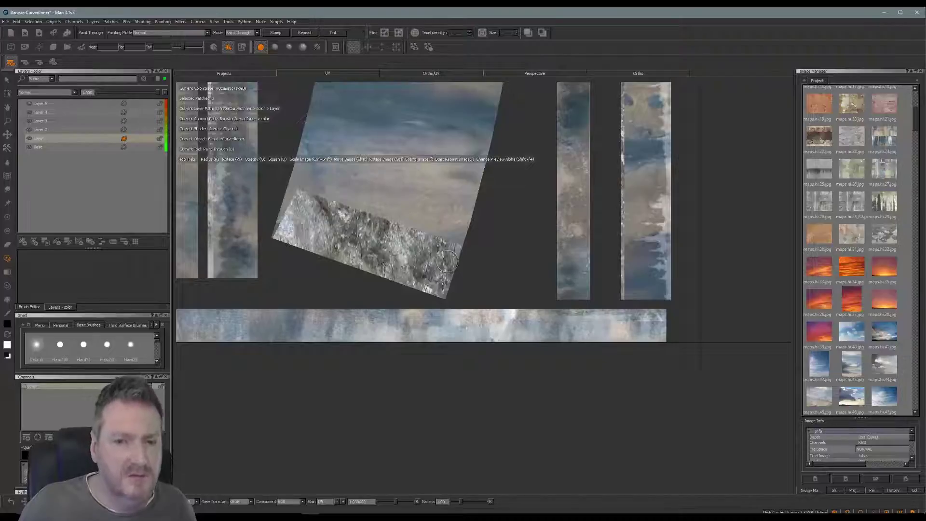
Examine the banister's inner face, frame and lower ledges in the Ortho view.
{"action": "left_click", "coordinate": [637, 74]}
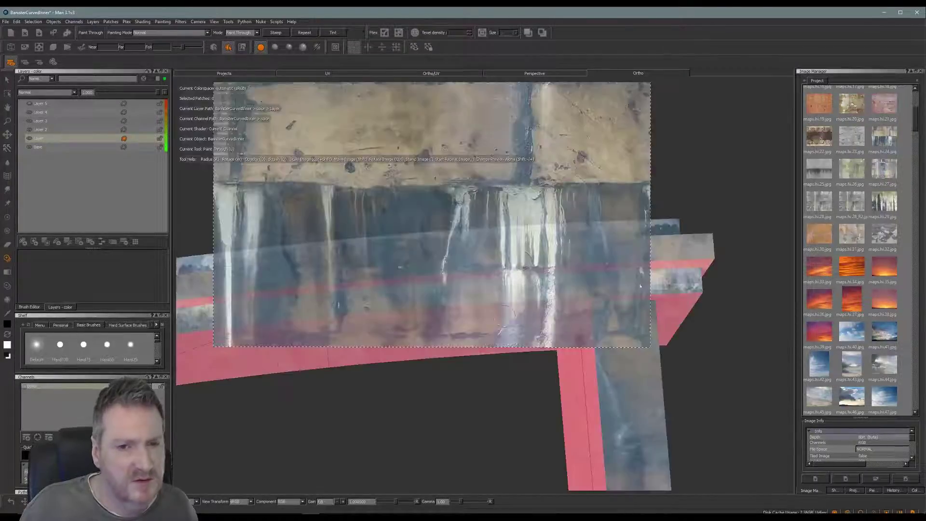
{"action": "left_click_drag", "start_coordinate": [521, 262], "coordinate": [502, 366], "text": "alt"}
{"action": "right_click_drag", "start_coordinate": [502, 366], "coordinate": [436, 374], "text": "alt"}
{"action": "left_click_drag", "start_coordinate": [436, 374], "coordinate": [548, 314], "text": "alt"}
{"action": "middle_click_drag", "start_coordinate": [549, 314], "coordinate": [452, 330], "text": "alt"}
{"action": "mouse_move", "coordinate": [452, 331]}
{"action": "left_mouse_down", "text": "alt"}
{"action": "mouse_move", "coordinate": [393, 320]}
{"action": "mouse_move", "coordinate": [324, 401]}
{"action": "mouse_move", "coordinate": [450, 357]}
{"action": "mouse_move", "coordinate": [460, 368]}
{"action": "left_mouse_up", "text": "alt"}
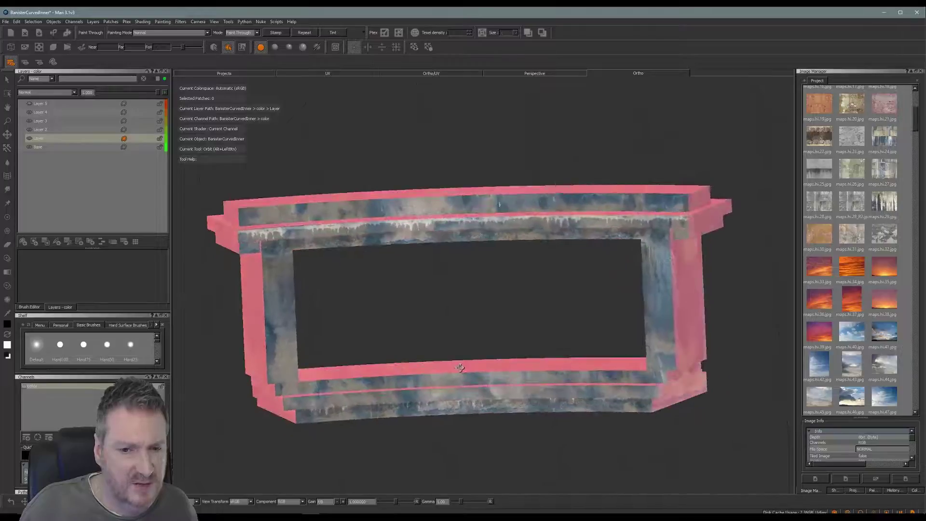
{"action": "middle_click_drag", "start_coordinate": [301, 338], "coordinate": [333, 314], "text": "alt"}
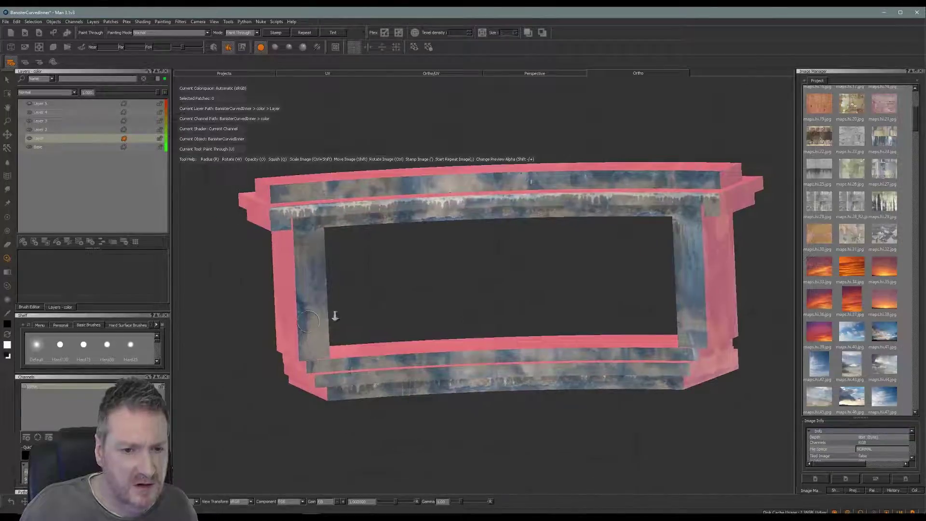
{"action": "right_click_drag", "start_coordinate": [333, 315], "coordinate": [375, 322], "text": "alt"}
{"action": "left_click_drag", "start_coordinate": [321, 334], "coordinate": [337, 306], "text": "alt"}
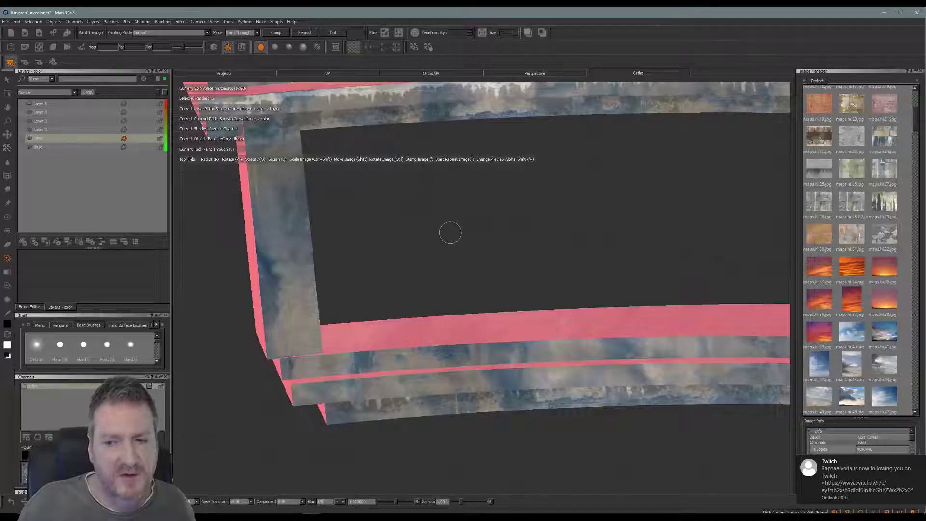
{"action": "key", "text": "shift"}
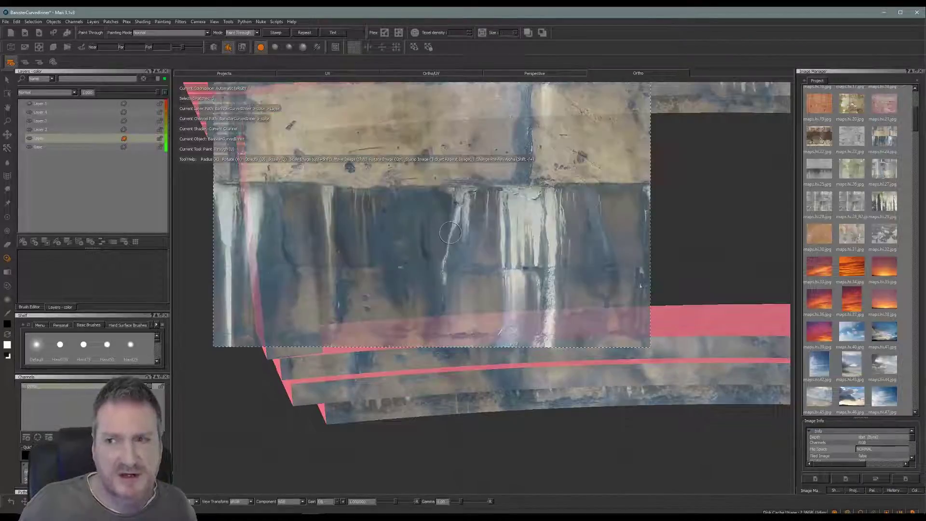
On Layer 5, paint the scaled-down black-and-white drip mask onto the corner end of the ledge below the opening.
{"action": "left_click", "coordinate": [55, 104]}
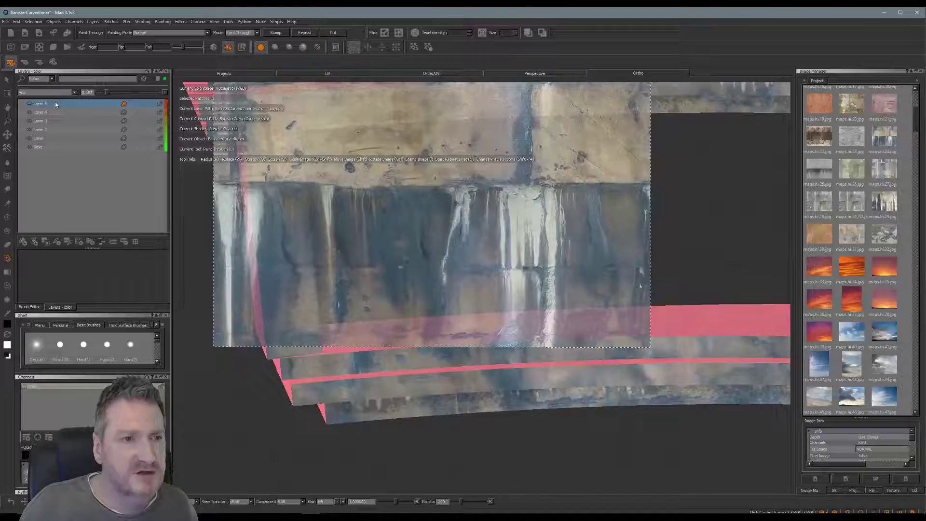
{"action": "left_click", "coordinate": [29, 104]}
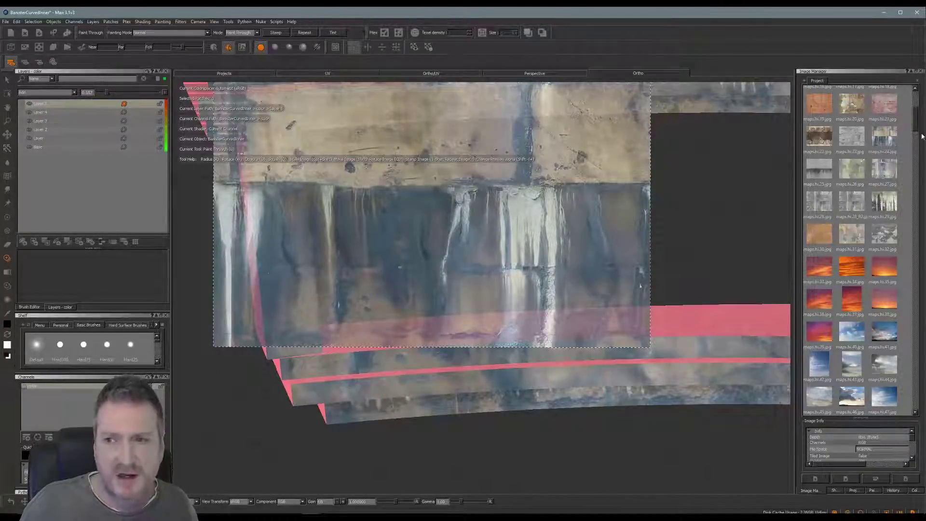
{"action": "left_click_drag", "start_coordinate": [916, 127], "coordinate": [915, 236]}
{"action": "left_click_drag", "start_coordinate": [853, 324], "coordinate": [482, 316]}
{"action": "left_click_drag", "start_coordinate": [472, 240], "coordinate": [315, 250], "text": "ctrl+shift"}
{"action": "mouse_move", "coordinate": [404, 191]}
{"action": "left_mouse_down", "text": "shift"}
{"action": "mouse_move", "coordinate": [372, 225]}
{"action": "mouse_move", "coordinate": [325, 340]}
{"action": "left_mouse_up", "text": "shift"}
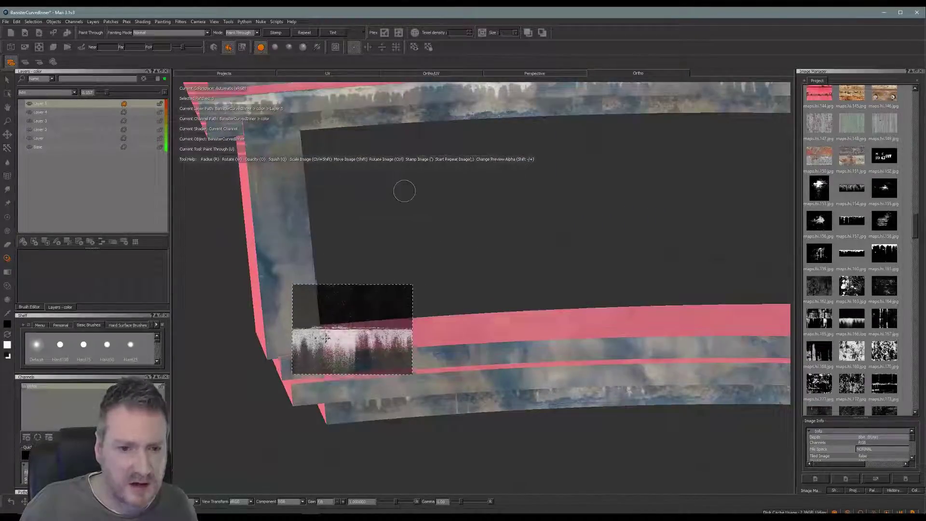
{"action": "mouse_move", "coordinate": [378, 356]}
{"action": "left_mouse_down", "text": "ctrl"}
{"action": "mouse_move", "coordinate": [383, 346]}
{"action": "mouse_move", "coordinate": [376, 354]}
{"action": "left_mouse_up", "text": "ctrl"}
{"action": "left_click_drag", "start_coordinate": [412, 307], "coordinate": [412, 307]}
Reposition and rotate the drip mask along the curved ledge, paint it across the middle stretch, and bake the paint.
{"action": "middle_click_drag", "start_coordinate": [399, 294], "coordinate": [433, 271], "text": "alt"}
{"action": "mouse_move", "coordinate": [432, 271]}
{"action": "left_mouse_down", "text": "alt"}
{"action": "mouse_move", "coordinate": [381, 267]}
{"action": "mouse_move", "coordinate": [401, 287]}
{"action": "mouse_move", "coordinate": [401, 307]}
{"action": "left_mouse_up", "text": "alt"}
{"action": "left_click_drag", "start_coordinate": [383, 273], "coordinate": [391, 270], "text": "alt"}
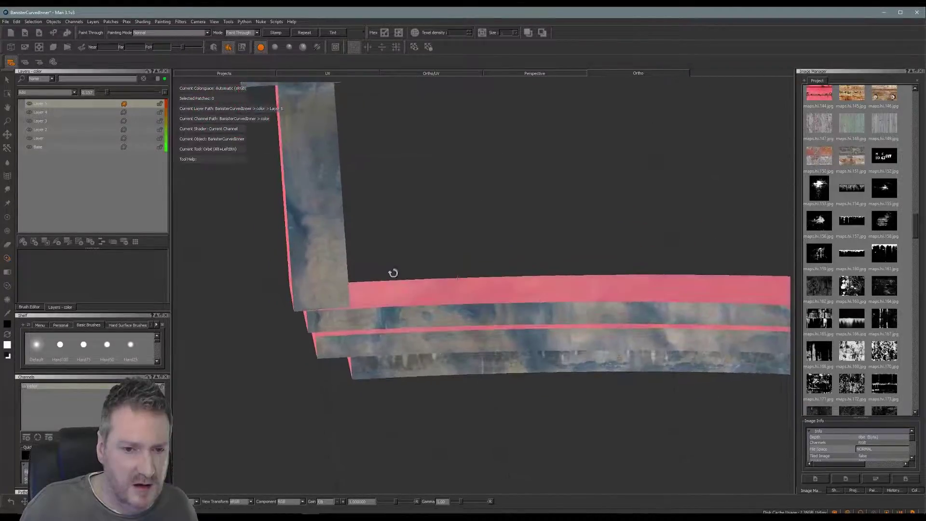
{"action": "mouse_move", "coordinate": [388, 324]}
{"action": "left_mouse_down", "text": "ctrl"}
{"action": "mouse_move", "coordinate": [373, 334]}
{"action": "mouse_move", "coordinate": [367, 317]}
{"action": "mouse_move", "coordinate": [370, 341]}
{"action": "mouse_move", "coordinate": [330, 316]}
{"action": "mouse_move", "coordinate": [311, 318]}
{"action": "mouse_move", "coordinate": [410, 314]}
{"action": "mouse_move", "coordinate": [536, 342]}
{"action": "mouse_move", "coordinate": [515, 313]}
{"action": "mouse_move", "coordinate": [522, 321]}
{"action": "left_mouse_up", "text": "ctrl"}
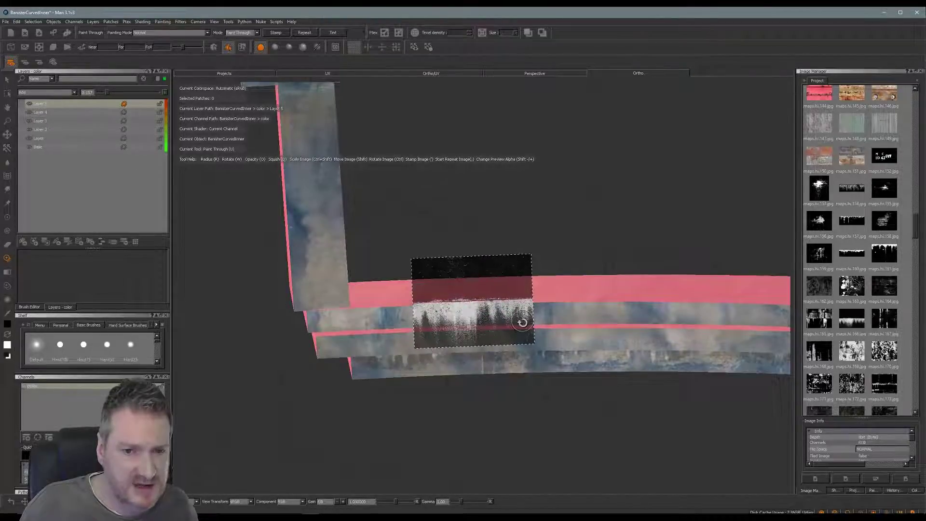
{"action": "mouse_move", "coordinate": [425, 316]}
{"action": "left_mouse_down"}
{"action": "mouse_move", "coordinate": [569, 327]}
{"action": "mouse_move", "coordinate": [625, 293]}
{"action": "left_mouse_up"}
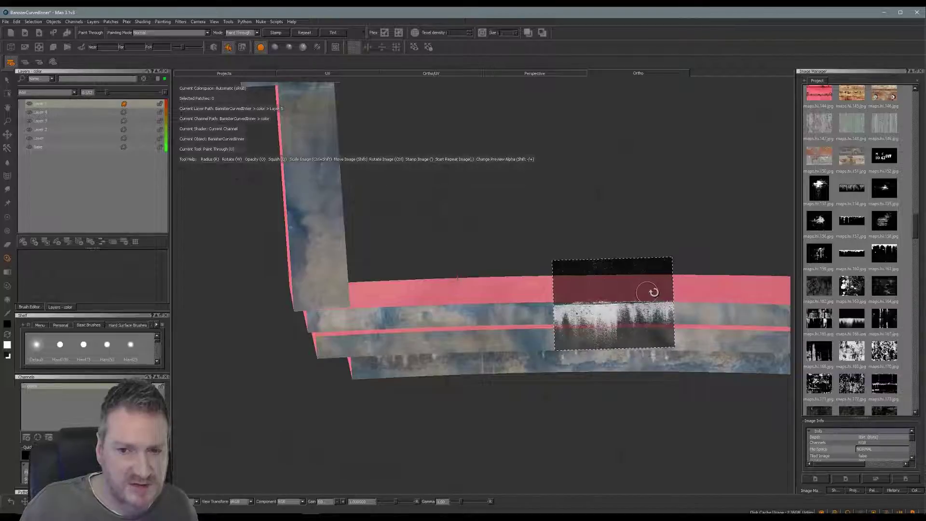
{"action": "left_click_drag", "start_coordinate": [626, 320], "coordinate": [569, 311]}
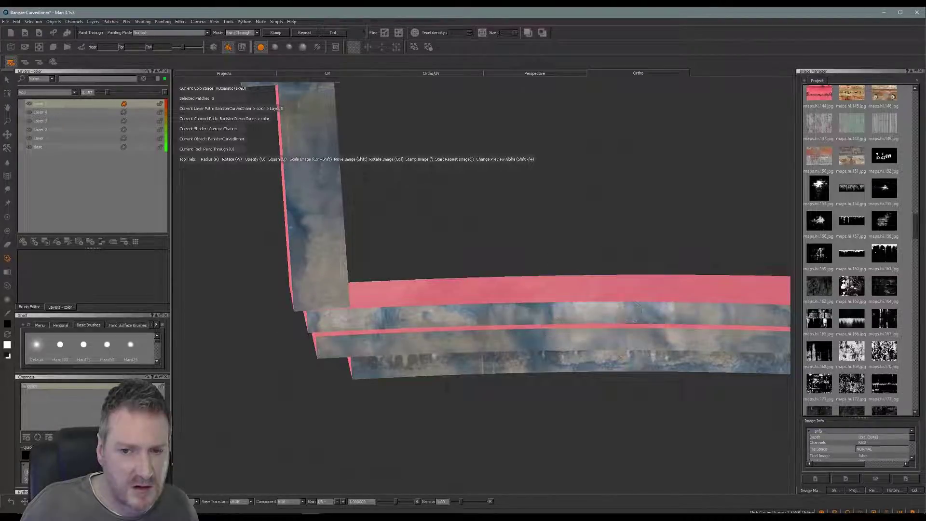
{"action": "left_click_drag", "start_coordinate": [631, 314], "coordinate": [587, 319]}
{"action": "key", "text": "b"}
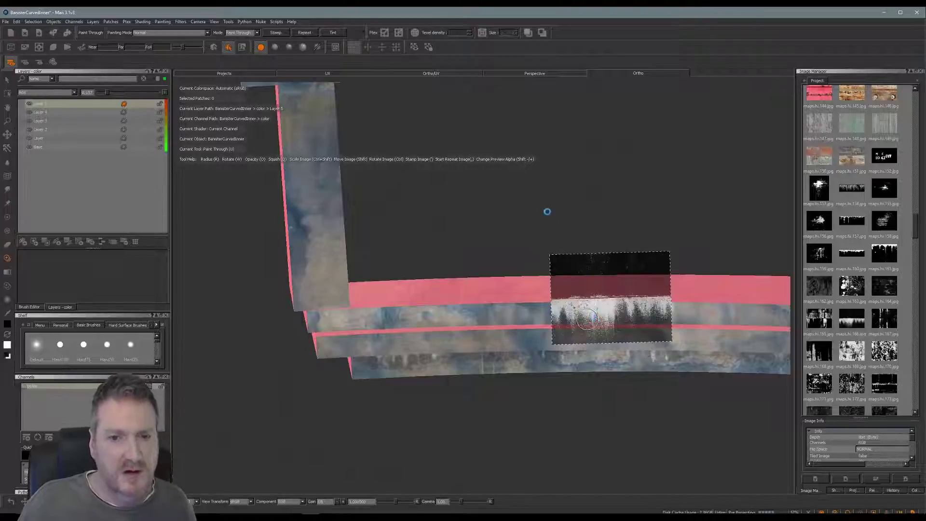
Align the drip mask with the ledge's far end and paint it up to the opposite corner post.
{"action": "mouse_move", "coordinate": [670, 207]}
{"action": "left_mouse_down", "text": "alt"}
{"action": "mouse_move", "coordinate": [385, 188]}
{"action": "mouse_move", "coordinate": [530, 225]}
{"action": "left_mouse_up", "text": "alt"}
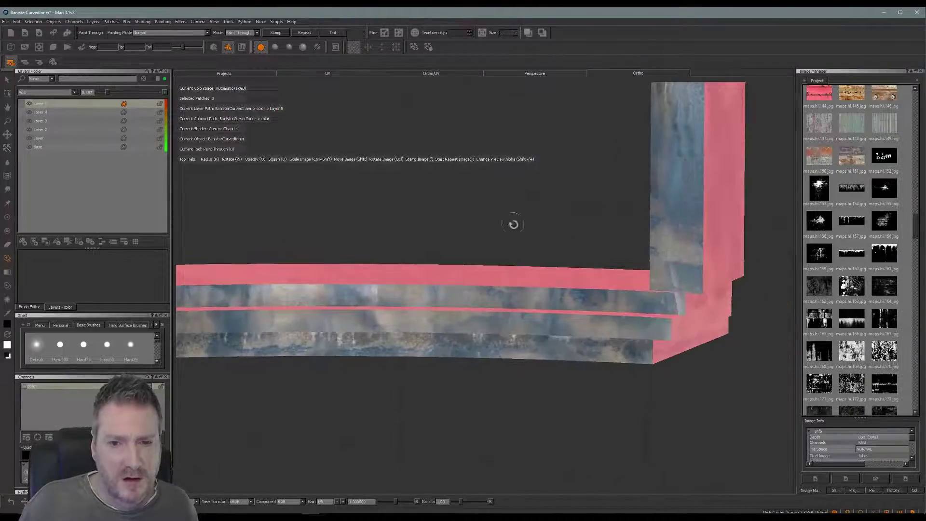
{"action": "mouse_move", "coordinate": [641, 307]}
{"action": "left_mouse_down", "text": "ctrl"}
{"action": "mouse_move", "coordinate": [598, 299]}
{"action": "mouse_move", "coordinate": [627, 314]}
{"action": "mouse_move", "coordinate": [555, 296]}
{"action": "mouse_move", "coordinate": [581, 293]}
{"action": "left_mouse_up", "text": "ctrl"}
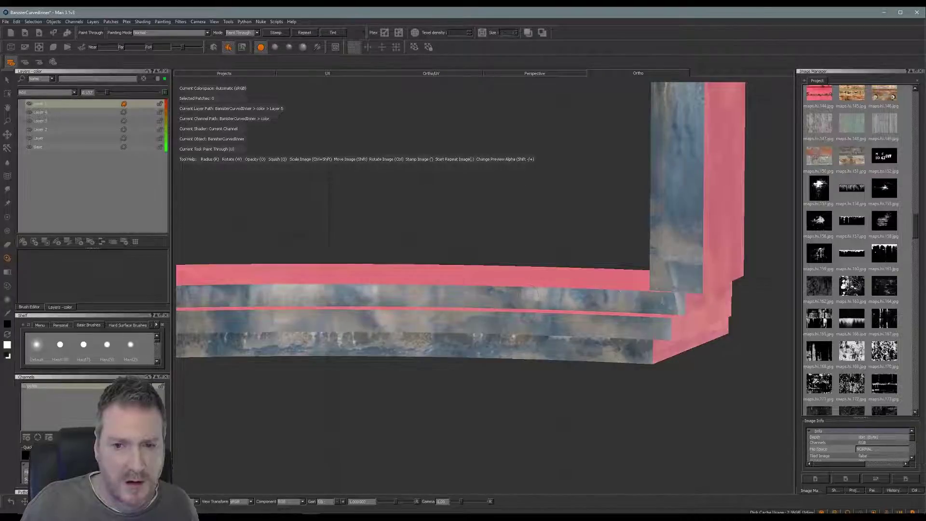
{"action": "mouse_move", "coordinate": [526, 297]}
{"action": "left_mouse_down", "text": "shift"}
{"action": "mouse_move", "coordinate": [473, 289]}
{"action": "mouse_move", "coordinate": [474, 269]}
{"action": "mouse_move", "coordinate": [581, 279]}
{"action": "left_mouse_up", "text": "shift"}
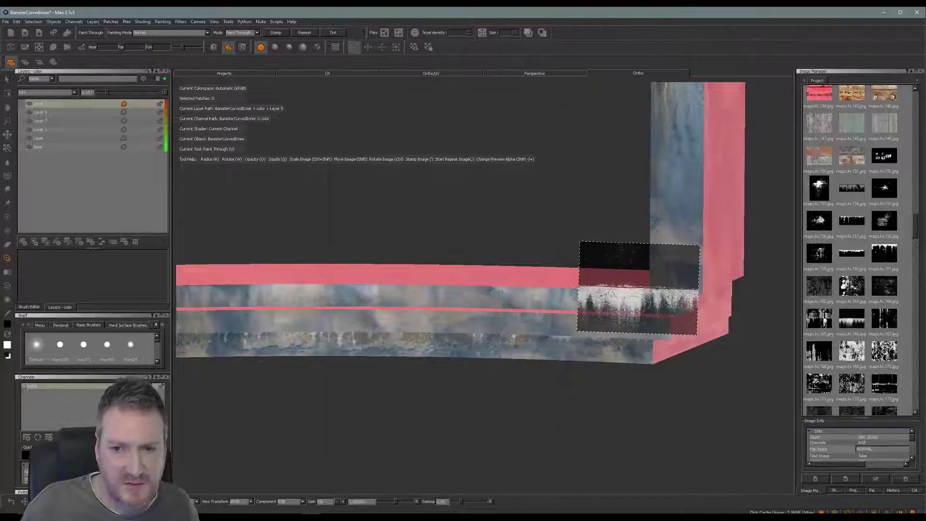
{"action": "mouse_move", "coordinate": [640, 303]}
{"action": "left_mouse_down"}
{"action": "mouse_move", "coordinate": [651, 303]}
{"action": "mouse_move", "coordinate": [636, 307]}
{"action": "left_mouse_up"}
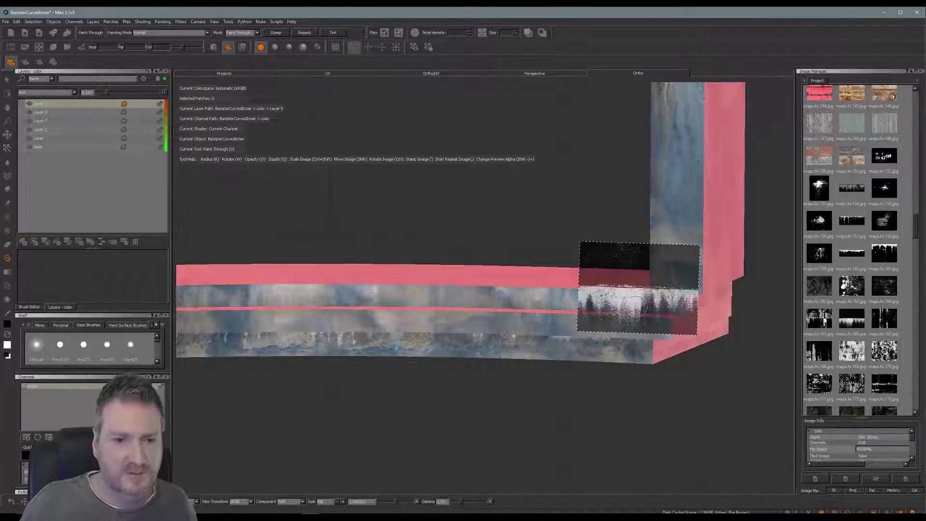
{"action": "mouse_move", "coordinate": [389, 233]}
{"action": "left_mouse_down", "text": "alt"}
{"action": "mouse_move", "coordinate": [399, 223]}
{"action": "mouse_move", "coordinate": [470, 270]}
{"action": "mouse_move", "coordinate": [393, 287]}
{"action": "mouse_move", "coordinate": [410, 265]}
{"action": "mouse_move", "coordinate": [352, 267]}
{"action": "mouse_move", "coordinate": [412, 247]}
{"action": "left_mouse_up", "text": "alt"}
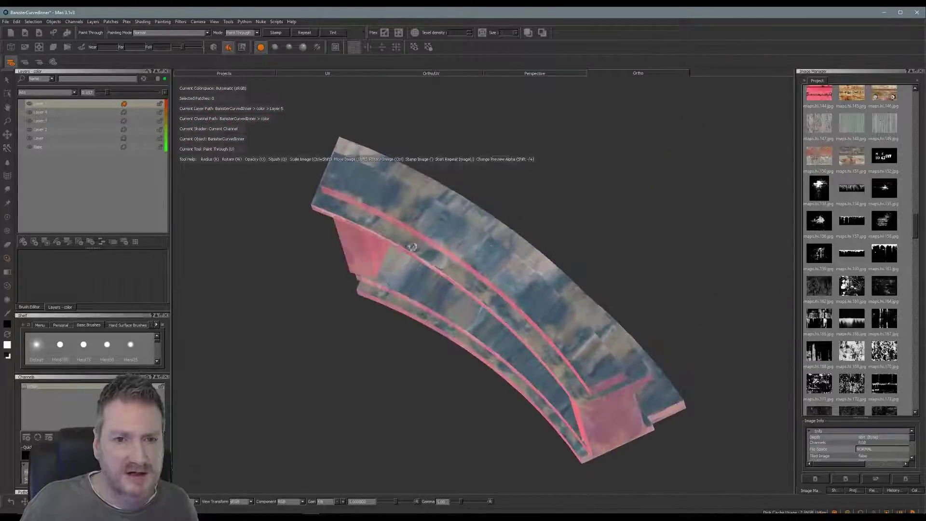
{"action": "middle_click_drag", "start_coordinate": [502, 238], "coordinate": [456, 227], "text": "alt"}
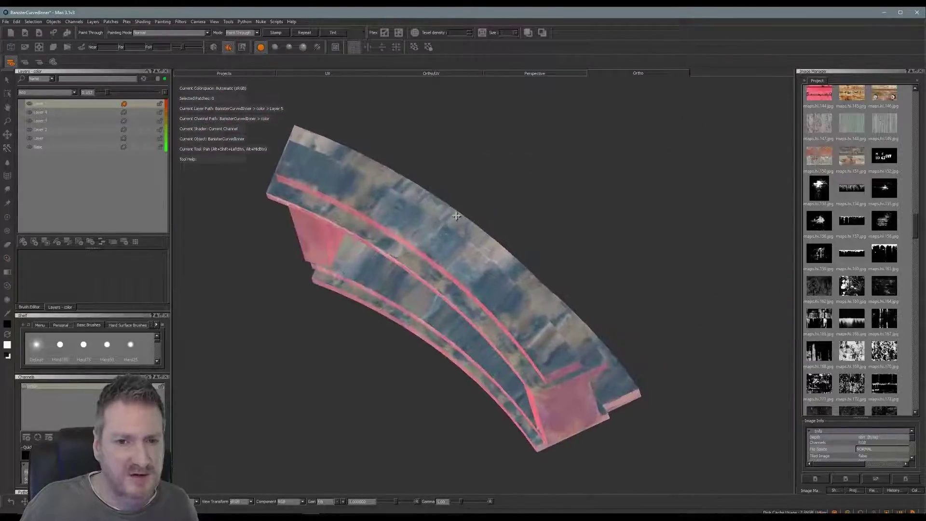
Add a new layer above Layer 5 and load the mostly white grunge image 169 for Paint Through.
{"action": "left_click", "coordinate": [22, 242]}
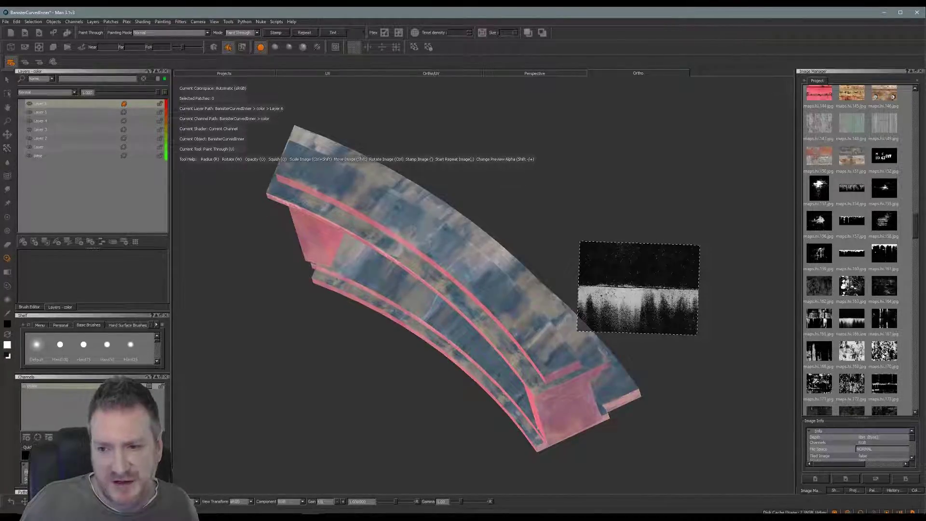
{"action": "left_click", "coordinate": [885, 355]}
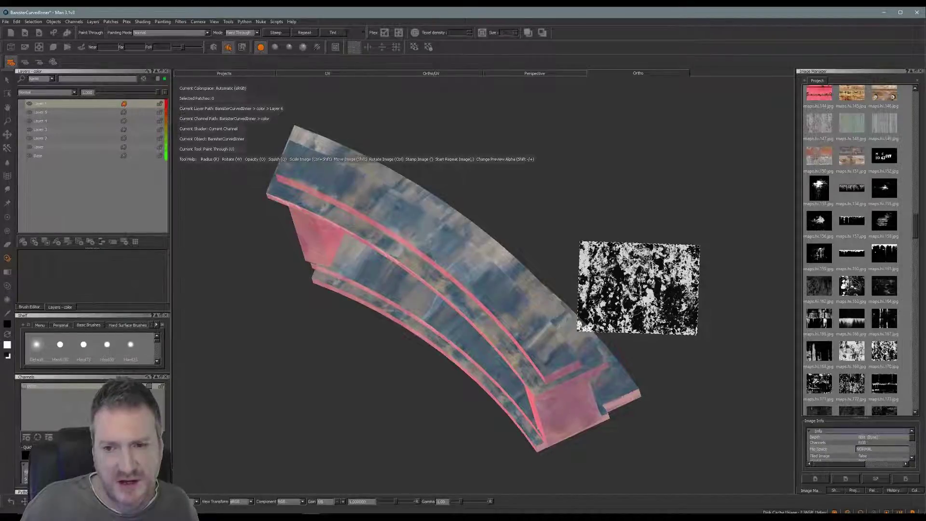
{"action": "left_click", "coordinate": [859, 393]}
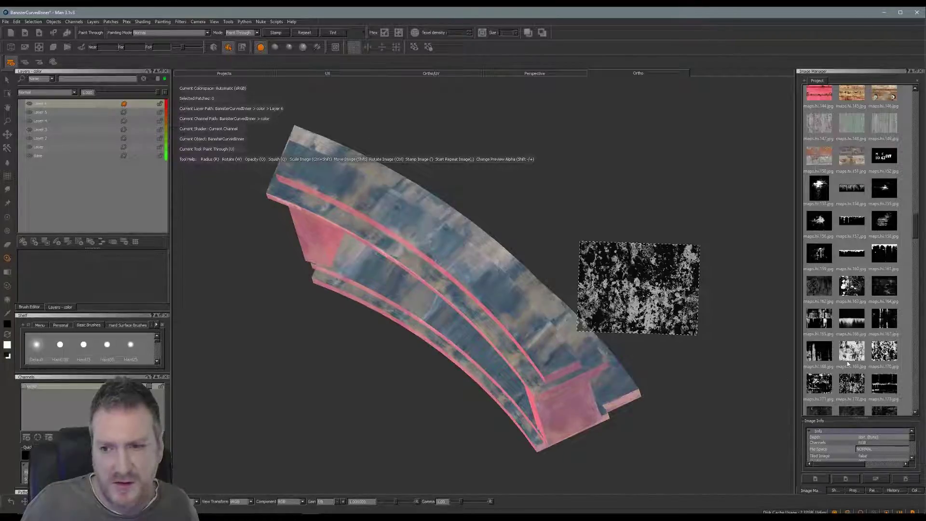
{"action": "mouse_move", "coordinate": [858, 358]}
{"action": "left_mouse_down"}
{"action": "mouse_move", "coordinate": [651, 292]}
{"action": "mouse_move", "coordinate": [725, 289]}
{"action": "left_mouse_up"}
Position the grunge image over one end of the banister's stepped curved top and paint it onto those surfaces.
{"action": "left_click_drag", "start_coordinate": [408, 301], "coordinate": [413, 320], "text": "alt"}
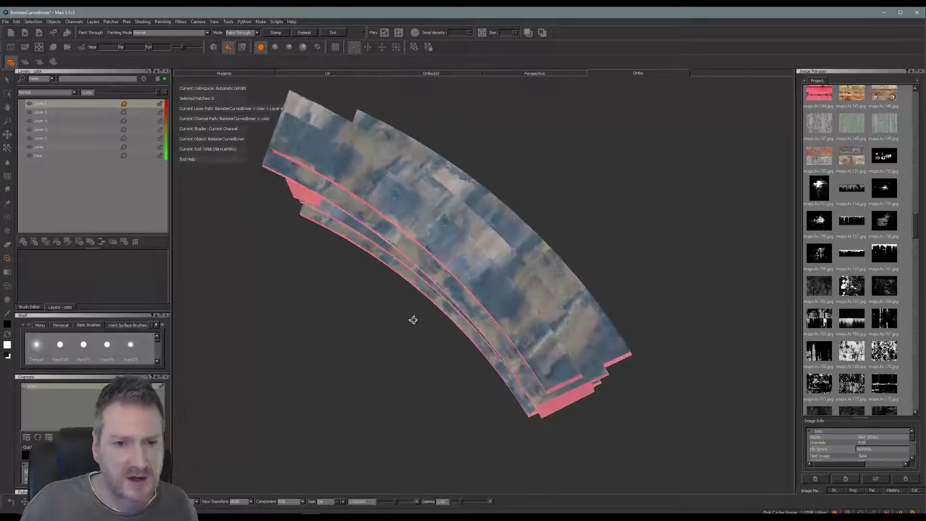
{"action": "middle_click_drag", "start_coordinate": [442, 291], "coordinate": [498, 321], "text": "alt"}
{"action": "left_click_drag", "start_coordinate": [498, 321], "coordinate": [404, 345], "text": "alt"}
{"action": "left_click_drag", "start_coordinate": [416, 342], "coordinate": [407, 344], "text": "alt"}
{"action": "middle_click_drag", "start_coordinate": [414, 321], "coordinate": [388, 364], "text": "alt"}
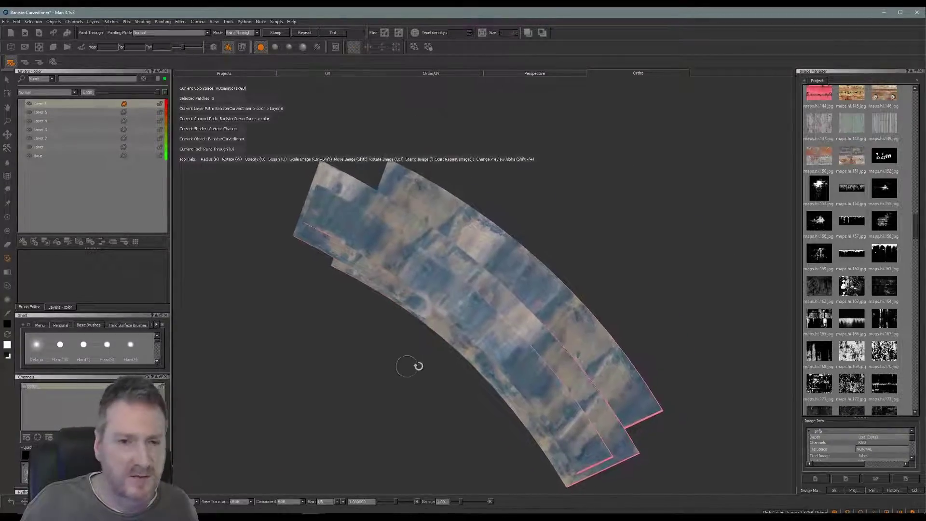
{"action": "mouse_move", "coordinate": [634, 298]}
{"action": "left_mouse_down", "text": "shift"}
{"action": "mouse_move", "coordinate": [416, 270]}
{"action": "mouse_move", "coordinate": [389, 258]}
{"action": "left_mouse_up", "text": "shift"}
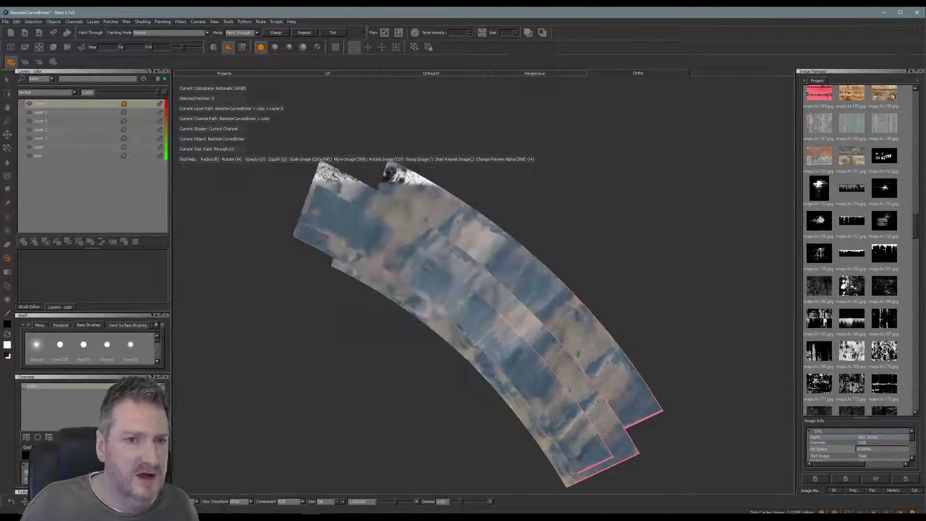
{"action": "mouse_move", "coordinate": [379, 180]}
{"action": "left_mouse_down"}
{"action": "mouse_move", "coordinate": [333, 190]}
{"action": "mouse_move", "coordinate": [296, 227]}
{"action": "mouse_move", "coordinate": [509, 241]}
{"action": "mouse_move", "coordinate": [309, 216]}
{"action": "mouse_move", "coordinate": [483, 227]}
{"action": "mouse_move", "coordinate": [523, 248]}
{"action": "mouse_move", "coordinate": [328, 275]}
{"action": "mouse_move", "coordinate": [521, 280]}
{"action": "mouse_move", "coordinate": [531, 256]}
{"action": "mouse_move", "coordinate": [374, 296]}
{"action": "mouse_move", "coordinate": [499, 312]}
{"action": "mouse_move", "coordinate": [434, 340]}
{"action": "left_mouse_up"}
Shift the grunge image along the curve, paint it through to the opposite end of the top, and bake the paint.
{"action": "mouse_move", "coordinate": [483, 308]}
{"action": "left_mouse_down", "text": "shift"}
{"action": "mouse_move", "coordinate": [509, 336]}
{"action": "mouse_move", "coordinate": [695, 455]}
{"action": "mouse_move", "coordinate": [637, 428]}
{"action": "left_mouse_up", "text": "shift"}
{"action": "mouse_move", "coordinate": [538, 279]}
{"action": "left_mouse_down"}
{"action": "mouse_move", "coordinate": [532, 289]}
{"action": "mouse_move", "coordinate": [514, 287]}
{"action": "mouse_move", "coordinate": [472, 347]}
{"action": "mouse_move", "coordinate": [560, 359]}
{"action": "mouse_move", "coordinate": [482, 362]}
{"action": "mouse_move", "coordinate": [593, 342]}
{"action": "mouse_move", "coordinate": [492, 329]}
{"action": "mouse_move", "coordinate": [555, 299]}
{"action": "mouse_move", "coordinate": [547, 276]}
{"action": "mouse_move", "coordinate": [565, 312]}
{"action": "left_mouse_up"}
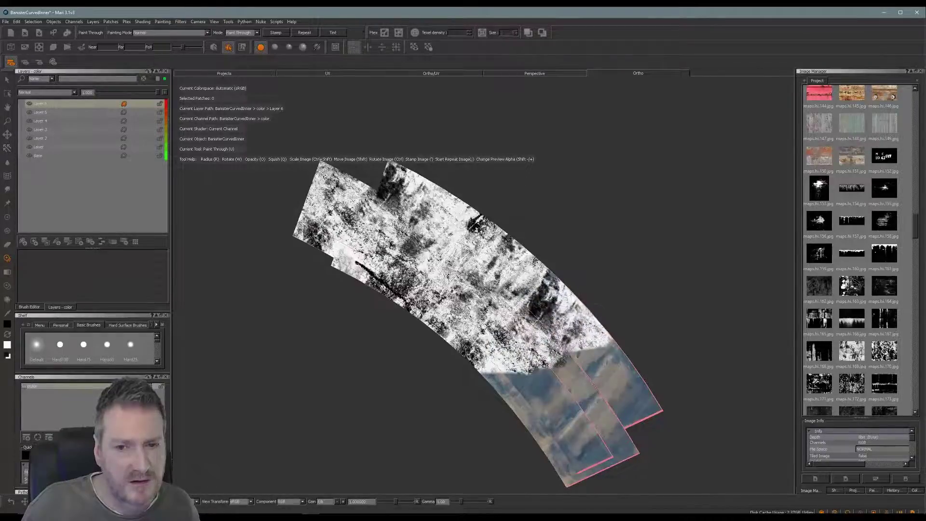
{"action": "mouse_move", "coordinate": [579, 354]}
{"action": "left_mouse_down"}
{"action": "mouse_move", "coordinate": [502, 388]}
{"action": "mouse_move", "coordinate": [646, 375]}
{"action": "left_mouse_up"}
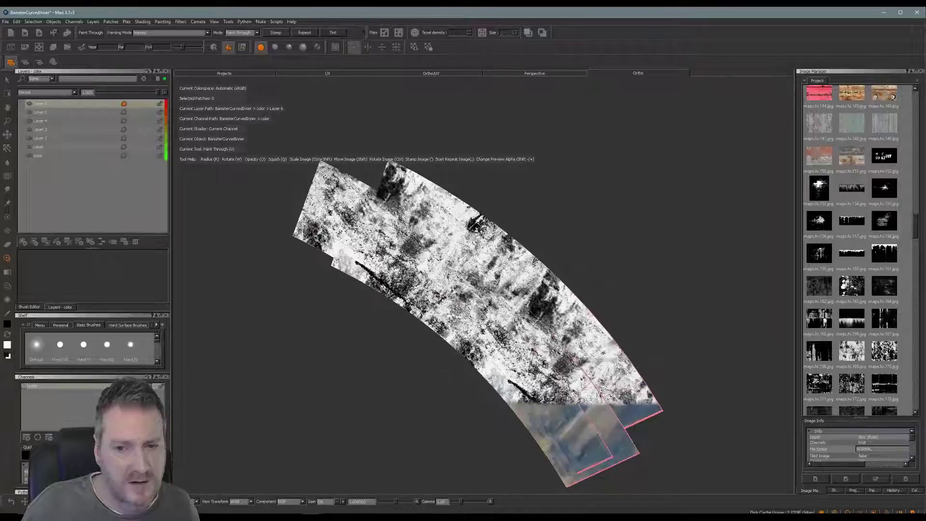
{"action": "mouse_move", "coordinate": [536, 401]}
{"action": "left_mouse_down"}
{"action": "mouse_move", "coordinate": [636, 415]}
{"action": "mouse_move", "coordinate": [523, 410]}
{"action": "left_mouse_up"}
{"action": "mouse_move", "coordinate": [562, 386]}
{"action": "left_mouse_down", "text": "shift"}
{"action": "mouse_move", "coordinate": [605, 419]}
{"action": "mouse_move", "coordinate": [612, 440]}
{"action": "mouse_move", "coordinate": [581, 465]}
{"action": "mouse_move", "coordinate": [562, 463]}
{"action": "mouse_move", "coordinate": [554, 437]}
{"action": "mouse_move", "coordinate": [531, 419]}
{"action": "left_mouse_up", "text": "shift"}
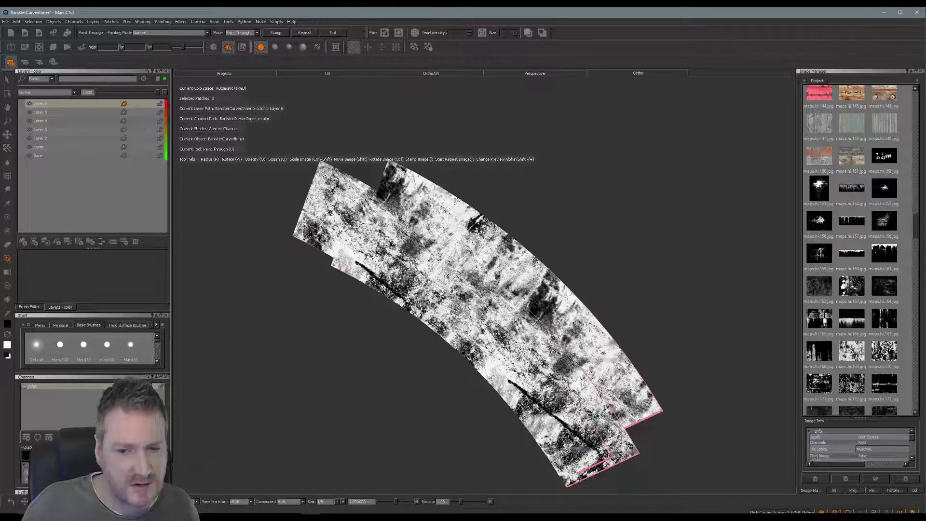
{"action": "key", "text": "b"}
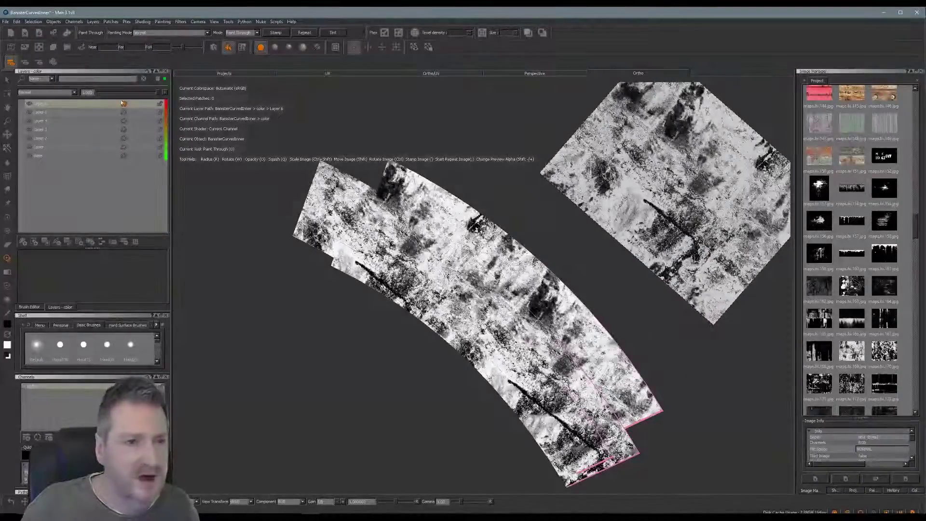
Set the grunge layer's blend mode to Multiply and lower its opacity to about 0.22.
{"action": "left_click", "coordinate": [74, 92]}
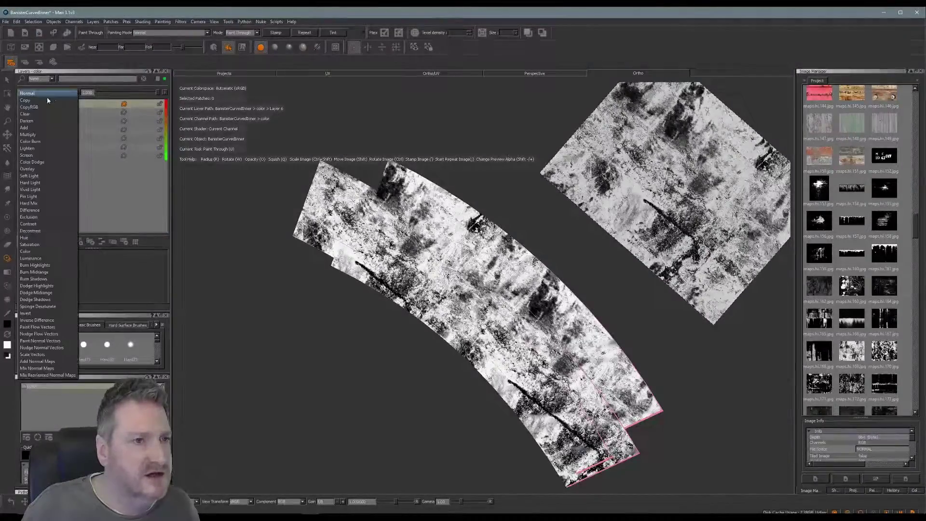
{"action": "left_click", "coordinate": [33, 133]}
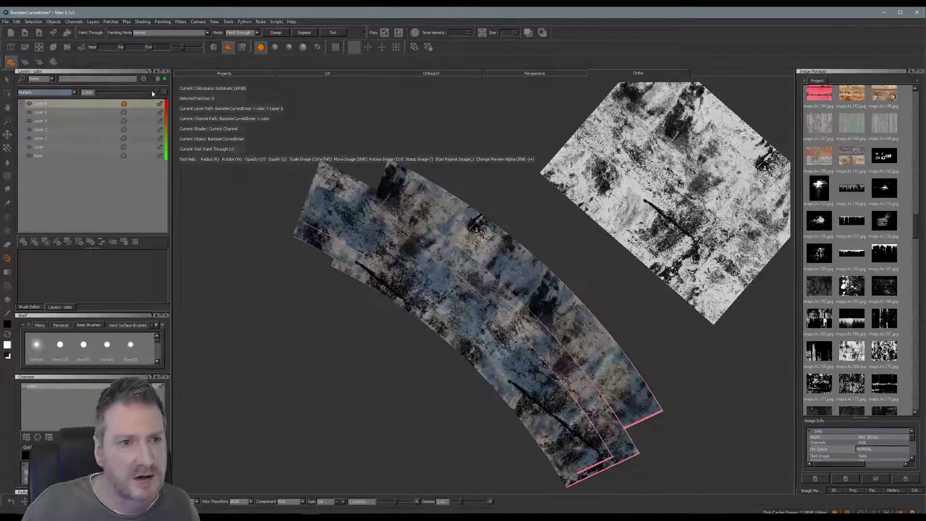
{"action": "left_click_drag", "start_coordinate": [152, 93], "coordinate": [107, 100]}
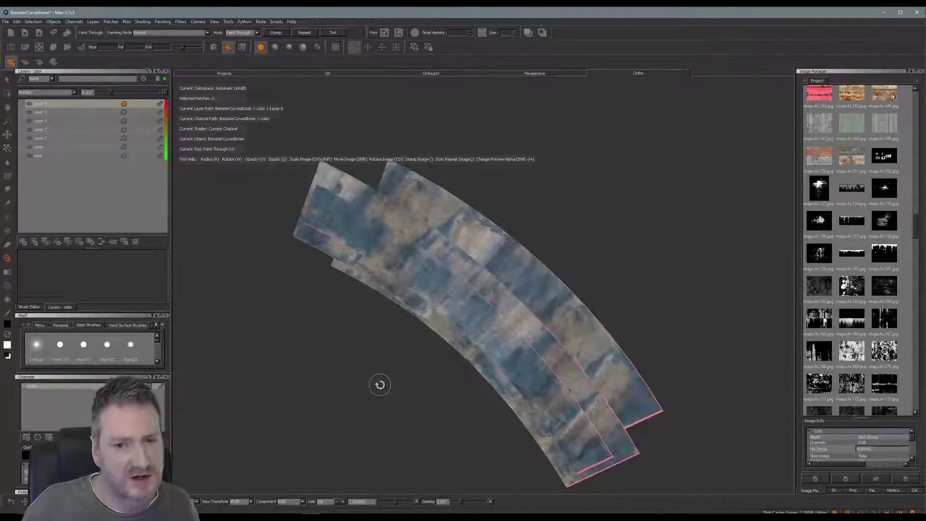
Straighten and enlarge the grunge image over the far post beside the opening, and paint it down the post's face.
{"action": "mouse_move", "coordinate": [378, 385]}
{"action": "middle_mouse_down"}
{"action": "mouse_move", "coordinate": [451, 317]}
{"action": "mouse_move", "coordinate": [465, 238]}
{"action": "mouse_move", "coordinate": [455, 244]}
{"action": "middle_mouse_up"}
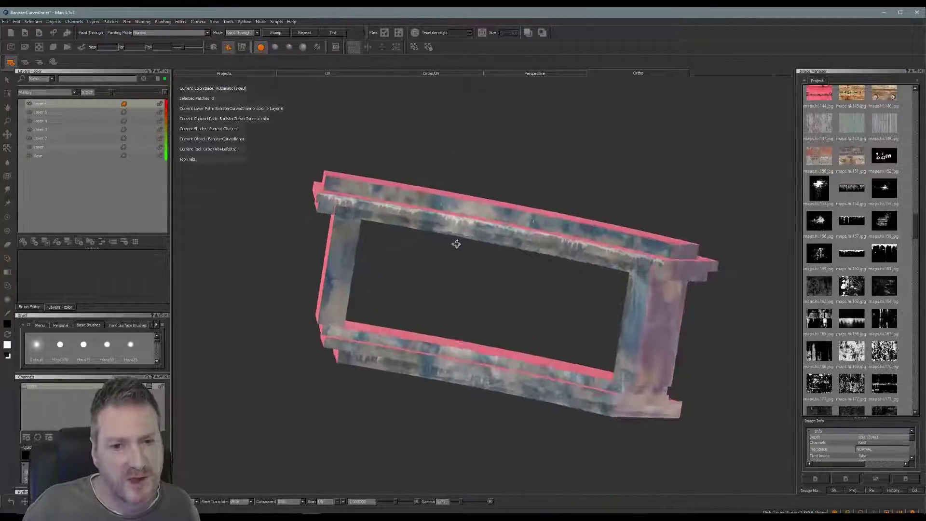
{"action": "left_click_drag", "start_coordinate": [464, 288], "coordinate": [486, 263], "text": "alt"}
{"action": "middle_click_drag", "start_coordinate": [503, 278], "coordinate": [469, 255], "text": "alt"}
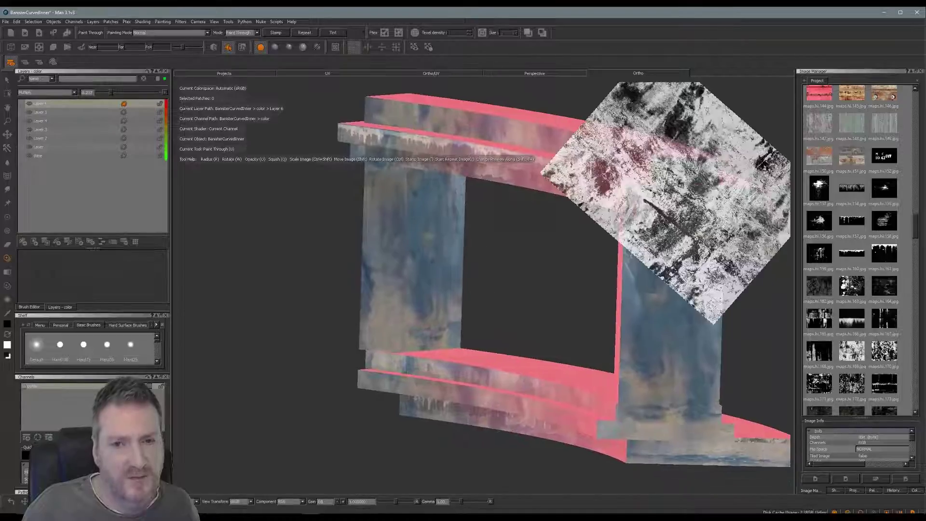
{"action": "left_click_drag", "start_coordinate": [682, 185], "coordinate": [437, 282], "text": "shift"}
{"action": "left_click_drag", "start_coordinate": [462, 326], "coordinate": [507, 298], "text": "ctrl"}
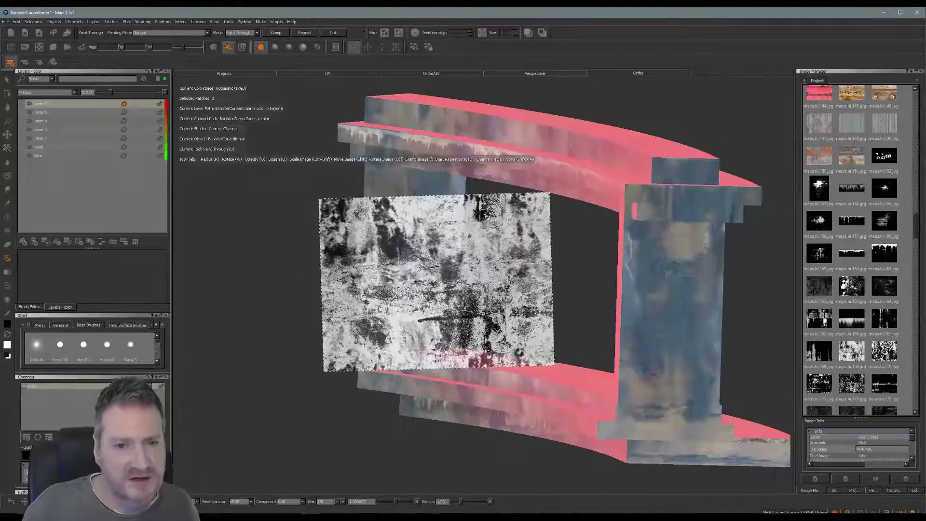
{"action": "left_click_drag", "start_coordinate": [400, 284], "coordinate": [480, 281], "text": "ctrl+shift"}
{"action": "mouse_move", "coordinate": [439, 320]}
{"action": "left_mouse_down", "text": "shift"}
{"action": "mouse_move", "coordinate": [440, 290]}
{"action": "mouse_move", "coordinate": [406, 259]}
{"action": "left_mouse_up", "text": "shift"}
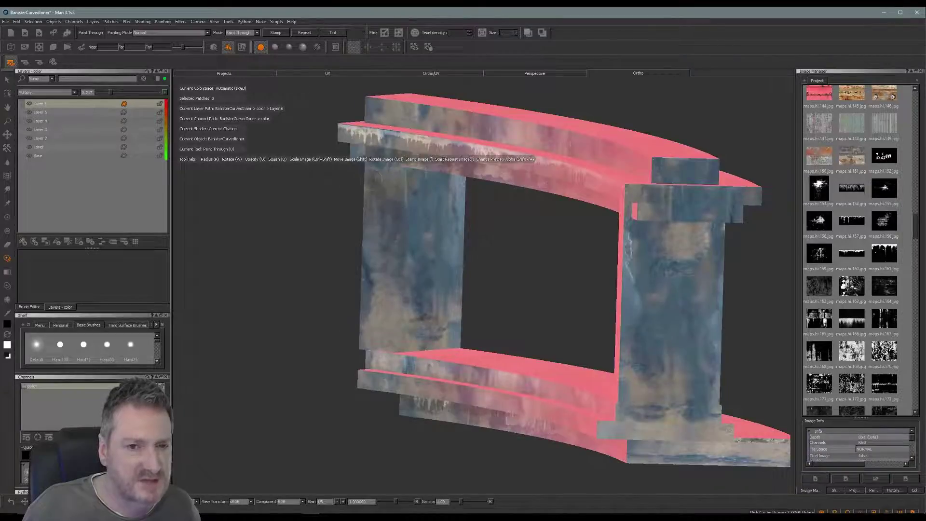
{"action": "mouse_move", "coordinate": [362, 177]}
{"action": "left_mouse_down"}
{"action": "mouse_move", "coordinate": [427, 281]}
{"action": "mouse_move", "coordinate": [486, 252]}
{"action": "mouse_move", "coordinate": [571, 248]}
{"action": "mouse_move", "coordinate": [520, 269]}
{"action": "mouse_move", "coordinate": [501, 301]}
{"action": "mouse_move", "coordinate": [452, 274]}
{"action": "left_mouse_up"}
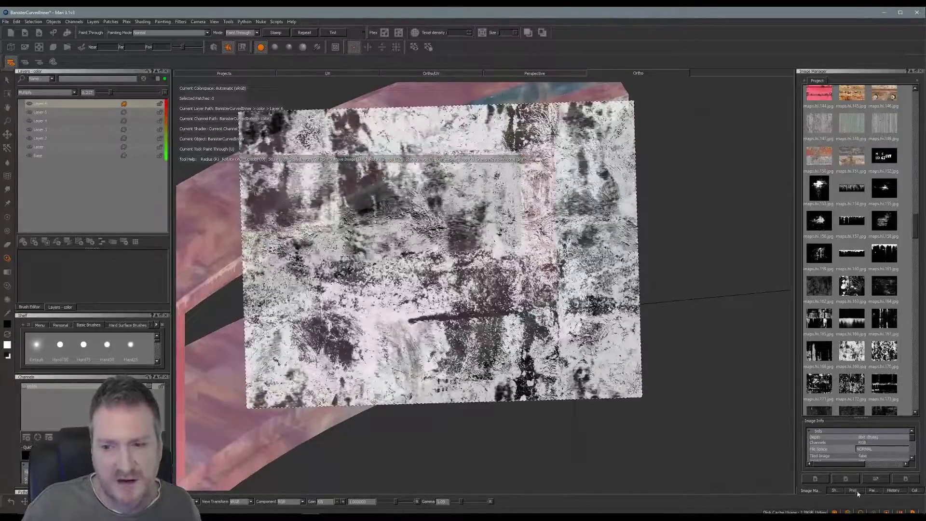
Disable projection masking and place the grunge image over the curved inner side and its end post.
{"action": "left_click", "coordinate": [855, 491]}
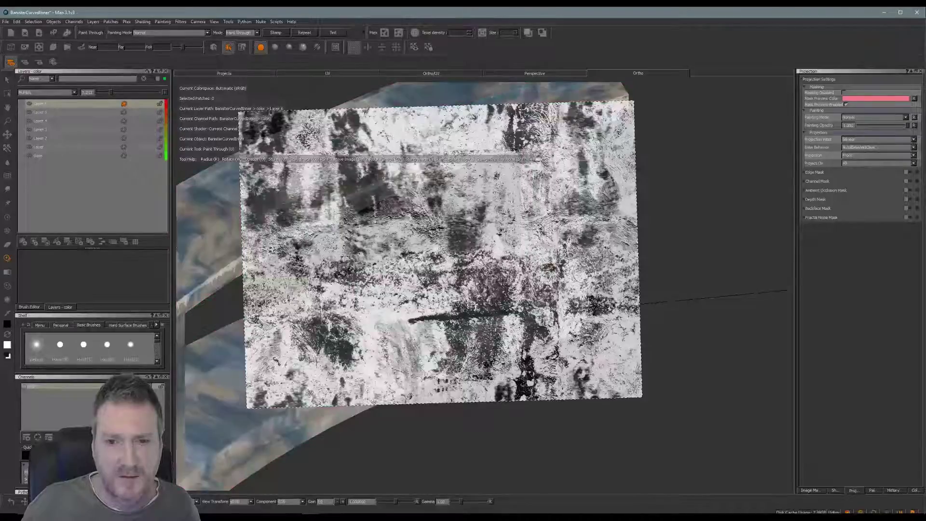
{"action": "middle_click_drag", "start_coordinate": [519, 284], "coordinate": [502, 339], "text": "alt"}
{"action": "mouse_move", "coordinate": [503, 338]}
{"action": "left_mouse_down", "text": "alt"}
{"action": "mouse_move", "coordinate": [529, 293]}
{"action": "mouse_move", "coordinate": [584, 387]}
{"action": "left_mouse_up", "text": "alt"}
{"action": "mouse_move", "coordinate": [536, 328]}
{"action": "left_mouse_down", "text": "shift"}
{"action": "mouse_move", "coordinate": [483, 346]}
{"action": "mouse_move", "coordinate": [478, 381]}
{"action": "mouse_move", "coordinate": [504, 389]}
{"action": "mouse_move", "coordinate": [482, 416]}
{"action": "mouse_move", "coordinate": [502, 405]}
{"action": "left_mouse_up", "text": "shift"}
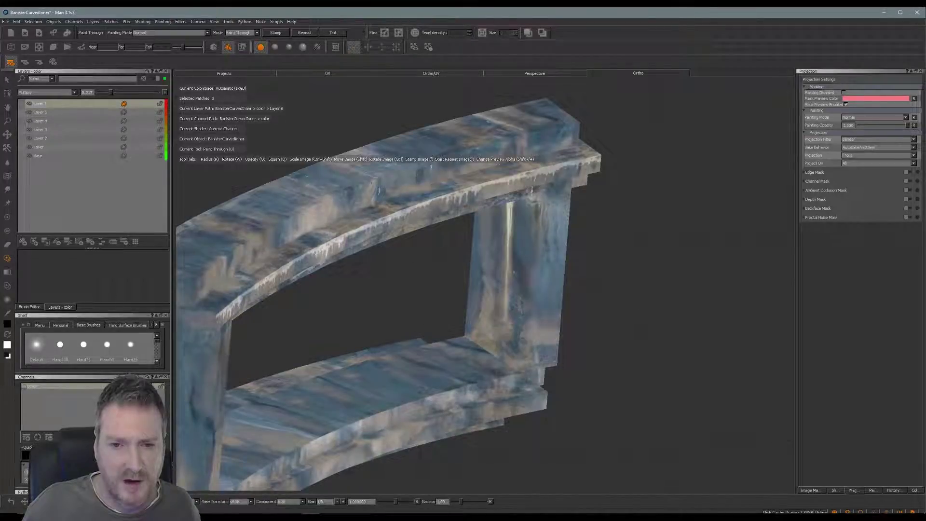
{"action": "key", "text": "shift"}
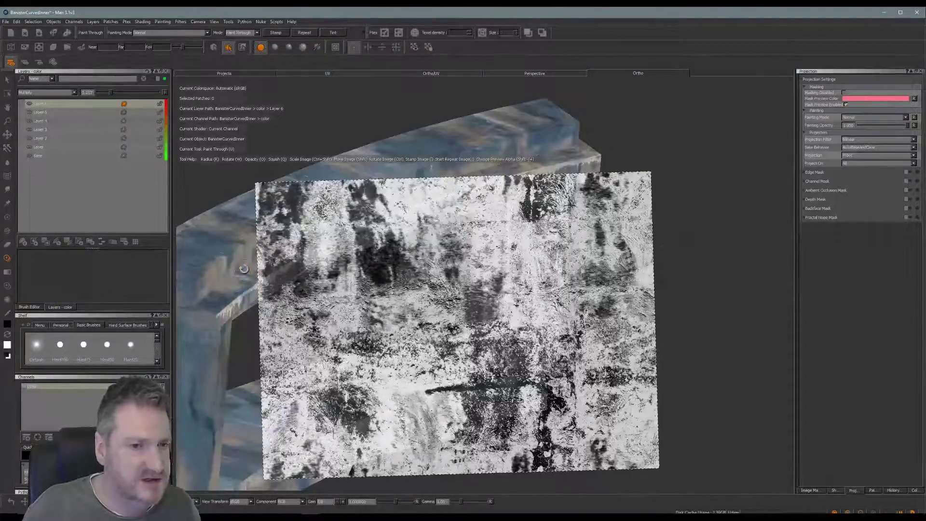
Enlarge the brush radius slightly and paint the grunge onto the end post's inner face.
{"action": "left_click", "coordinate": [35, 307]}
{"action": "left_click_drag", "start_coordinate": [89, 215], "coordinate": [91, 215]}
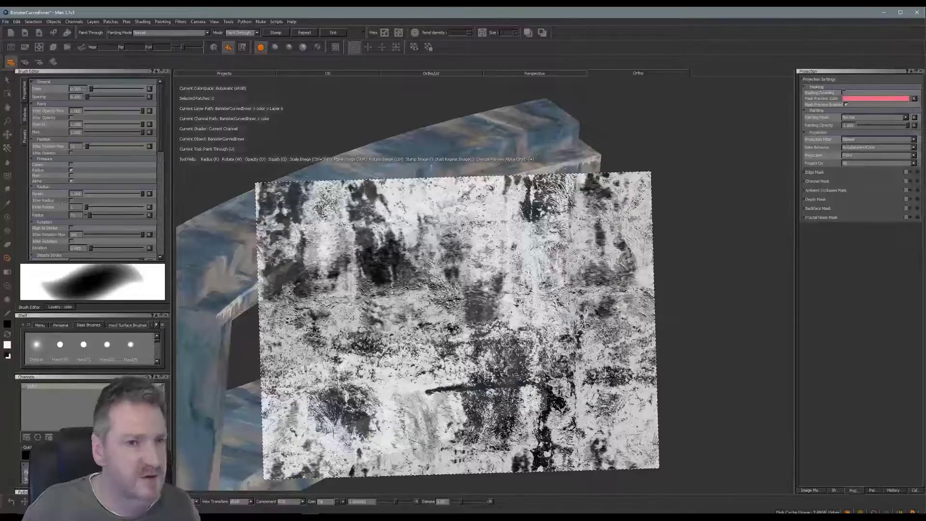
{"action": "left_click", "coordinate": [57, 307]}
{"action": "left_click", "coordinate": [524, 319]}
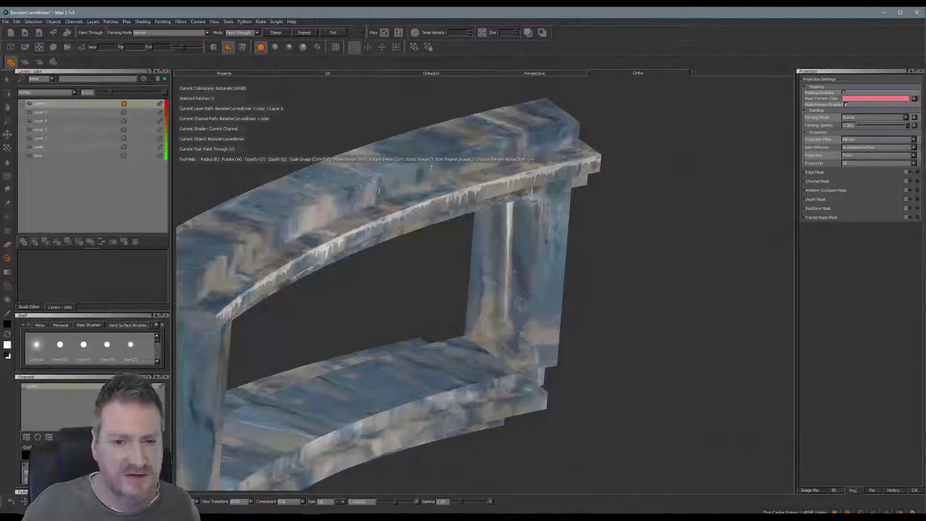
{"action": "left_click_drag", "start_coordinate": [540, 227], "coordinate": [538, 208]}
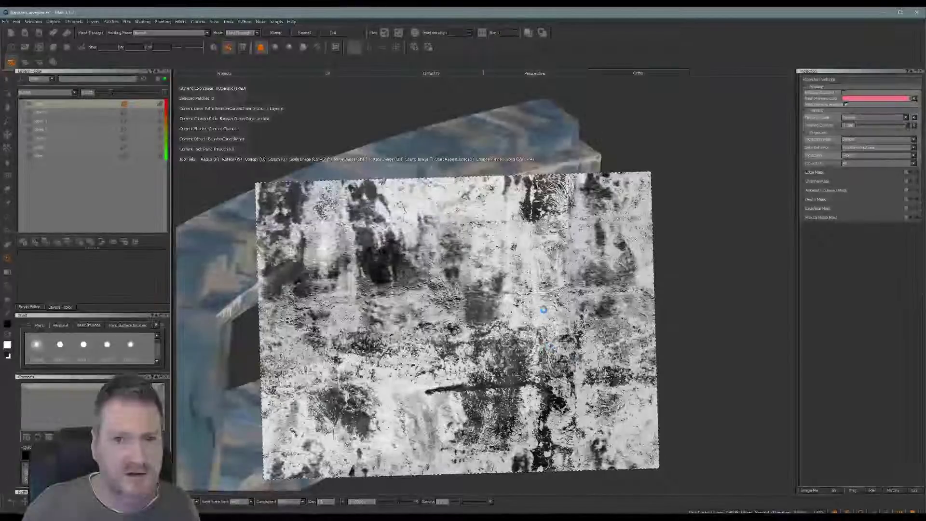
Paint the grunge across the curved rail and ledge surfaces near the banister's end.
{"action": "mouse_move", "coordinate": [555, 247]}
{"action": "left_mouse_down", "text": "alt"}
{"action": "mouse_move", "coordinate": [602, 209]}
{"action": "mouse_move", "coordinate": [520, 253]}
{"action": "mouse_move", "coordinate": [422, 246]}
{"action": "mouse_move", "coordinate": [573, 262]}
{"action": "mouse_move", "coordinate": [442, 288]}
{"action": "mouse_move", "coordinate": [483, 336]}
{"action": "mouse_move", "coordinate": [440, 314]}
{"action": "left_mouse_up", "text": "alt"}
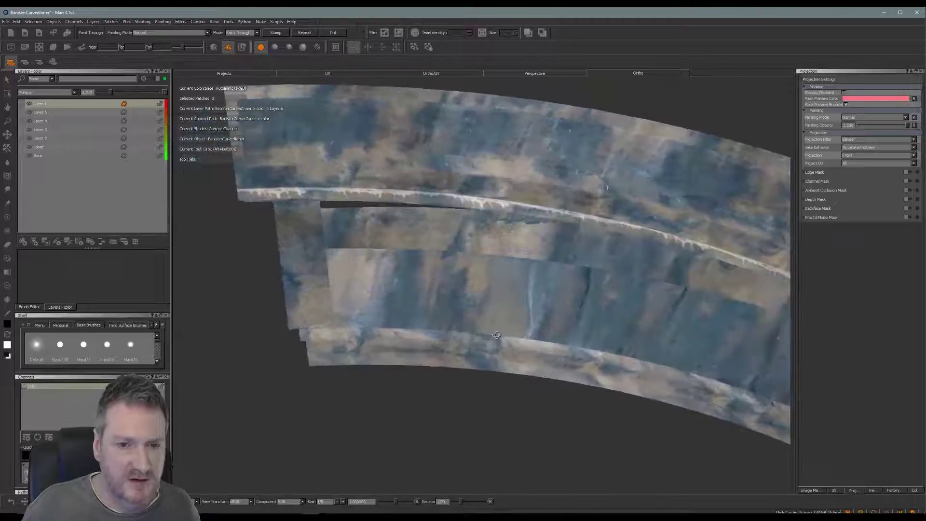
{"action": "left_click_drag", "start_coordinate": [475, 273], "coordinate": [454, 286], "text": "alt"}
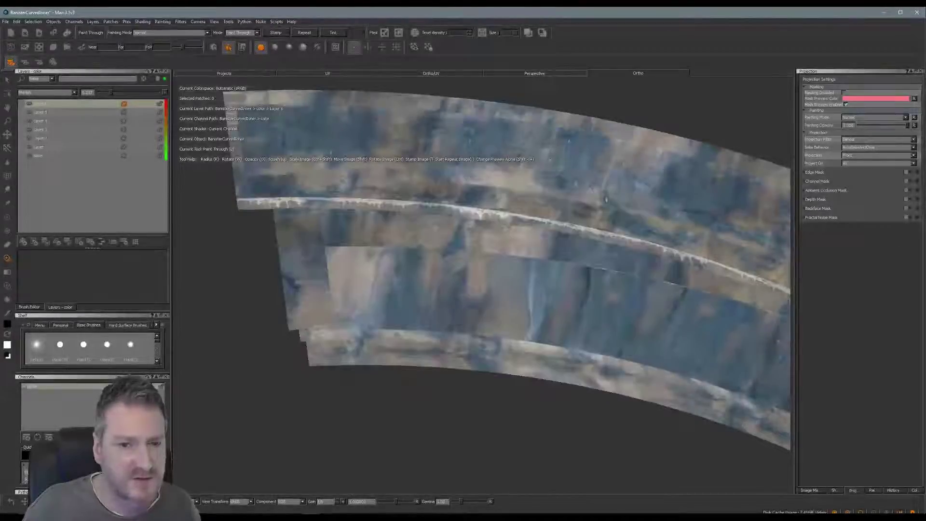
{"action": "left_click_drag", "start_coordinate": [356, 316], "coordinate": [364, 324]}
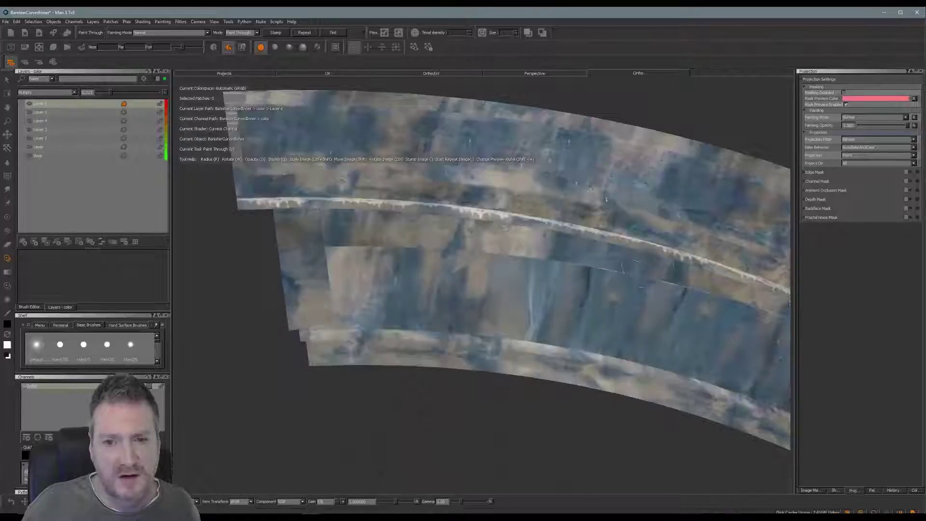
Reposition the grunge image over the paired posts as seen from the banister's end and paint it on.
{"action": "mouse_move", "coordinate": [632, 285]}
{"action": "left_mouse_down", "text": "alt"}
{"action": "mouse_move", "coordinate": [541, 215]}
{"action": "mouse_move", "coordinate": [777, 267]}
{"action": "mouse_move", "coordinate": [637, 298]}
{"action": "mouse_move", "coordinate": [393, 296]}
{"action": "mouse_move", "coordinate": [567, 299]}
{"action": "mouse_move", "coordinate": [430, 285]}
{"action": "left_mouse_up", "text": "alt"}
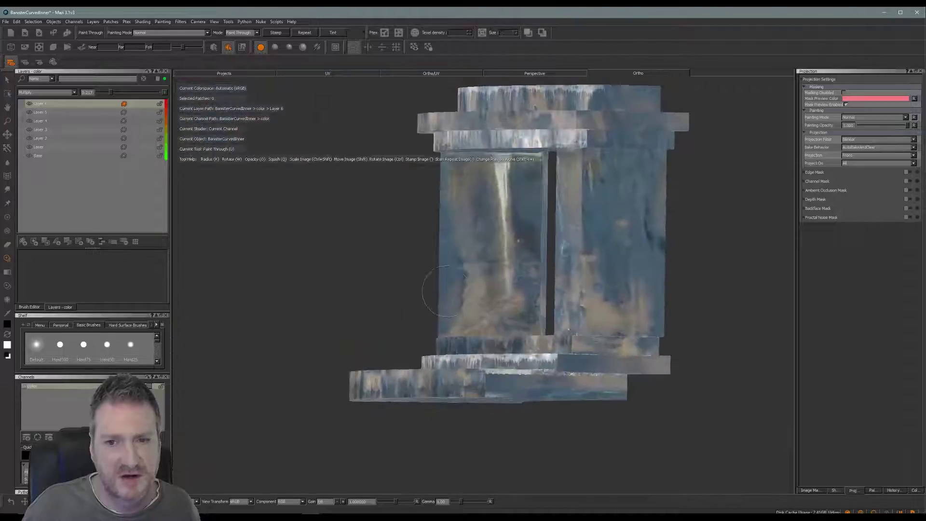
{"action": "middle_click_drag", "start_coordinate": [443, 292], "coordinate": [371, 321], "text": "alt"}
{"action": "mouse_move", "coordinate": [520, 294]}
{"action": "left_mouse_down", "text": "shift"}
{"action": "mouse_move", "coordinate": [562, 264]}
{"action": "mouse_move", "coordinate": [568, 239]}
{"action": "mouse_move", "coordinate": [510, 244]}
{"action": "mouse_move", "coordinate": [494, 232]}
{"action": "mouse_move", "coordinate": [519, 353]}
{"action": "left_mouse_up", "text": "shift"}
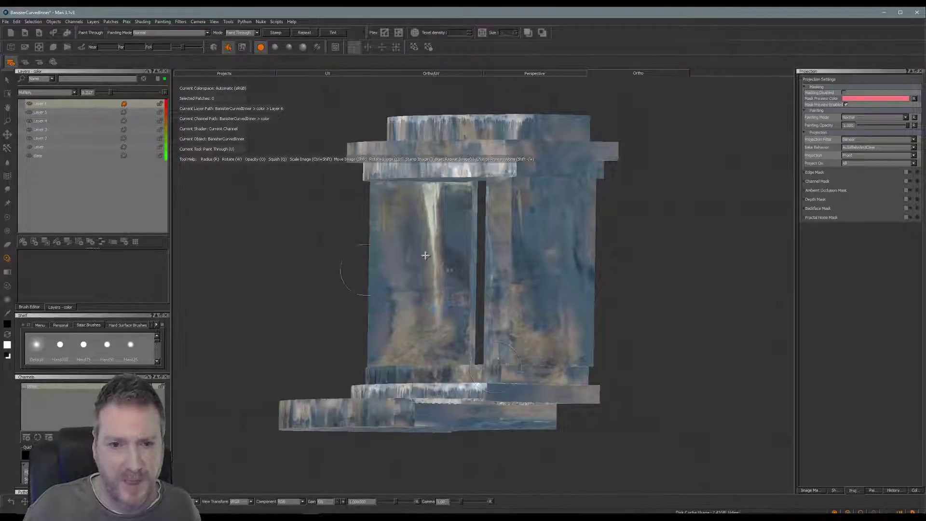
Move the grunge image over the frame around the opening and paint it across the posts and rails.
{"action": "mouse_move", "coordinate": [356, 259]}
{"action": "left_mouse_down", "text": "alt"}
{"action": "mouse_move", "coordinate": [521, 290]}
{"action": "mouse_move", "coordinate": [630, 288]}
{"action": "mouse_move", "coordinate": [512, 294]}
{"action": "left_mouse_up", "text": "alt"}
{"action": "key", "text": "u"}
{"action": "left_click_drag", "start_coordinate": [480, 354], "coordinate": [460, 319], "text": "shift"}
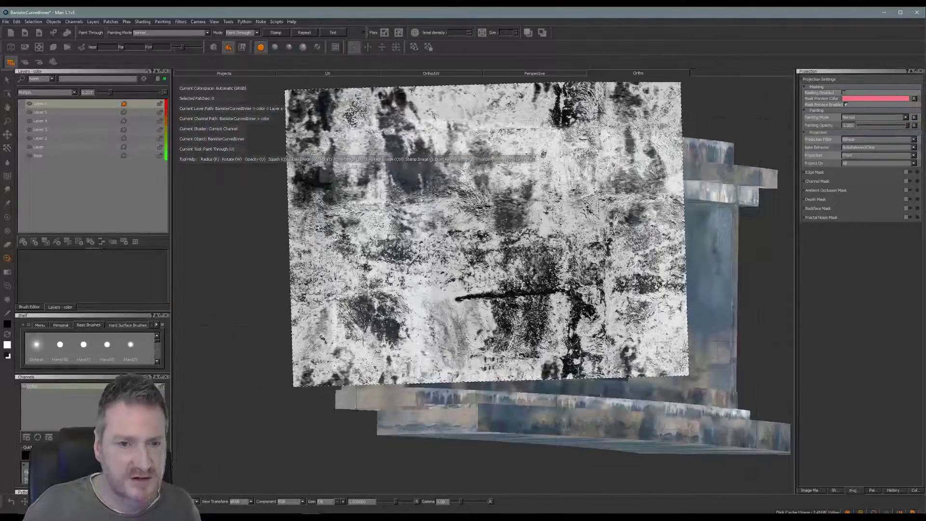
{"action": "left_click_drag", "start_coordinate": [470, 287], "coordinate": [423, 280]}
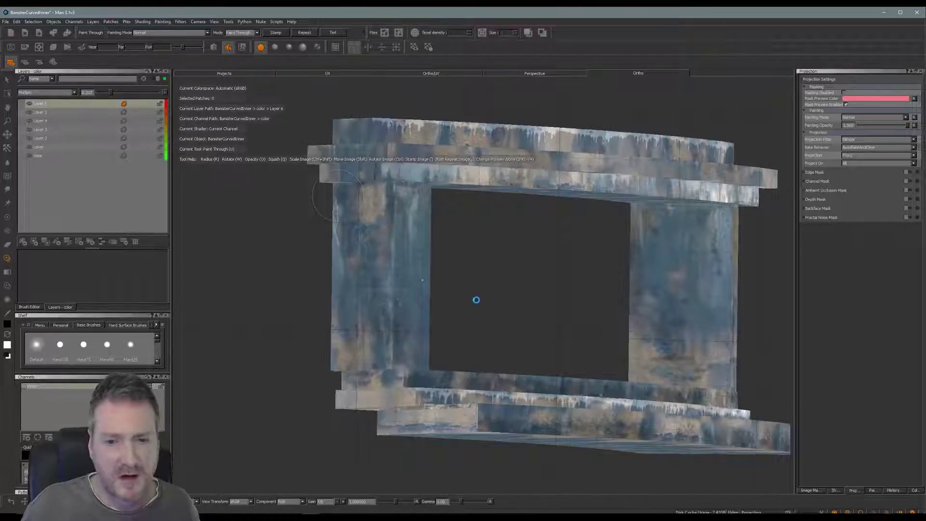
Add a new layer above the grunge layer and bring up the project's image library.
{"action": "left_click_drag", "start_coordinate": [558, 316], "coordinate": [474, 334], "text": "alt"}
{"action": "middle_click_drag", "start_coordinate": [474, 334], "coordinate": [486, 364], "text": "alt"}
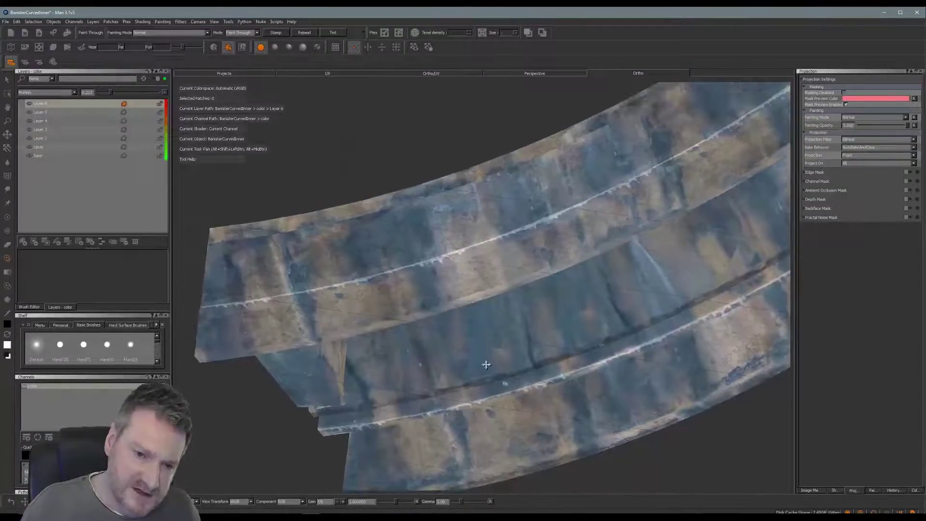
{"action": "middle_click_drag", "start_coordinate": [604, 360], "coordinate": [607, 318], "text": "alt"}
{"action": "right_click_drag", "start_coordinate": [535, 390], "coordinate": [462, 343], "text": "alt"}
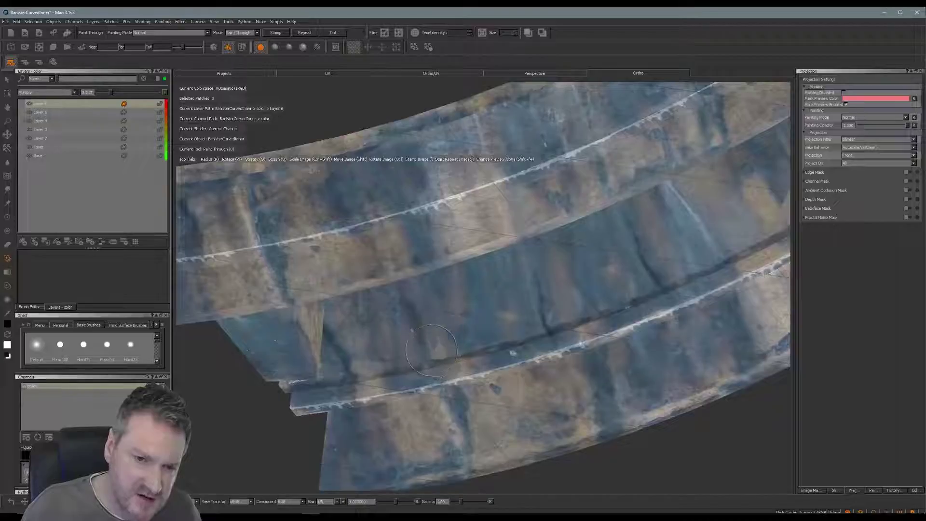
{"action": "mouse_move", "coordinate": [436, 351]}
{"action": "left_mouse_down", "text": "alt"}
{"action": "mouse_move", "coordinate": [437, 331]}
{"action": "mouse_move", "coordinate": [420, 316]}
{"action": "mouse_move", "coordinate": [341, 279]}
{"action": "left_mouse_up", "text": "alt"}
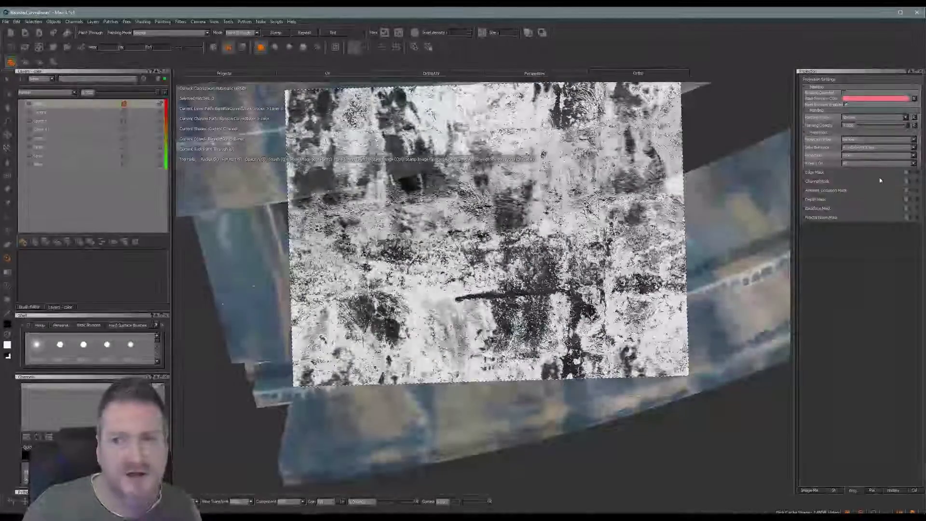
{"action": "left_click", "coordinate": [811, 490]}
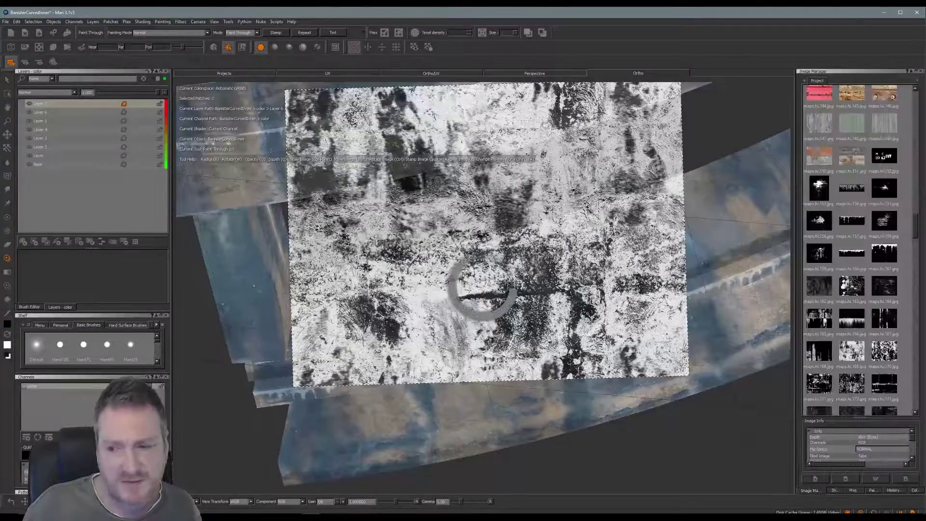
Swap the grunge image for the weathered concrete wall image with white drip streaks from the project's image library.
{"action": "left_click_drag", "start_coordinate": [916, 229], "coordinate": [916, 137]}
{"action": "scroll", "coordinate": [886, 140], "scroll_direction": "up", "scroll_amount": 5}
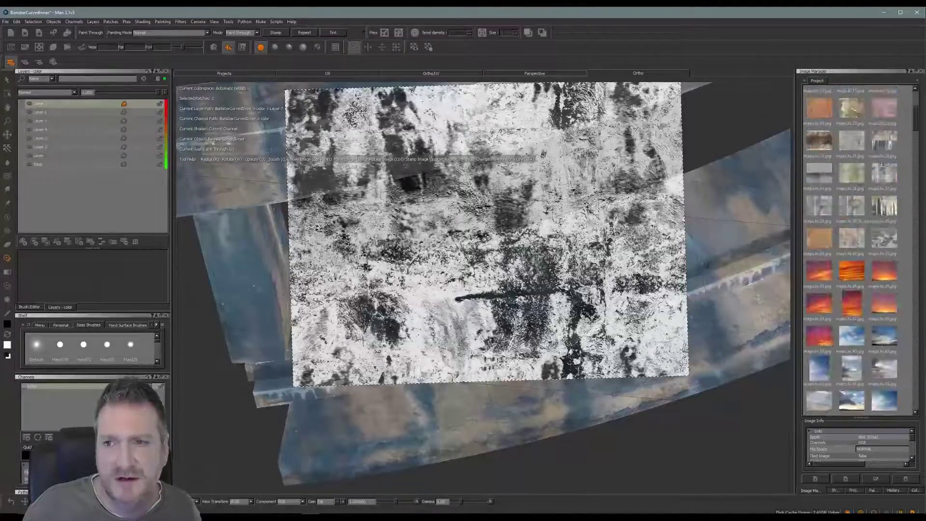
{"action": "left_click", "coordinate": [885, 145]}
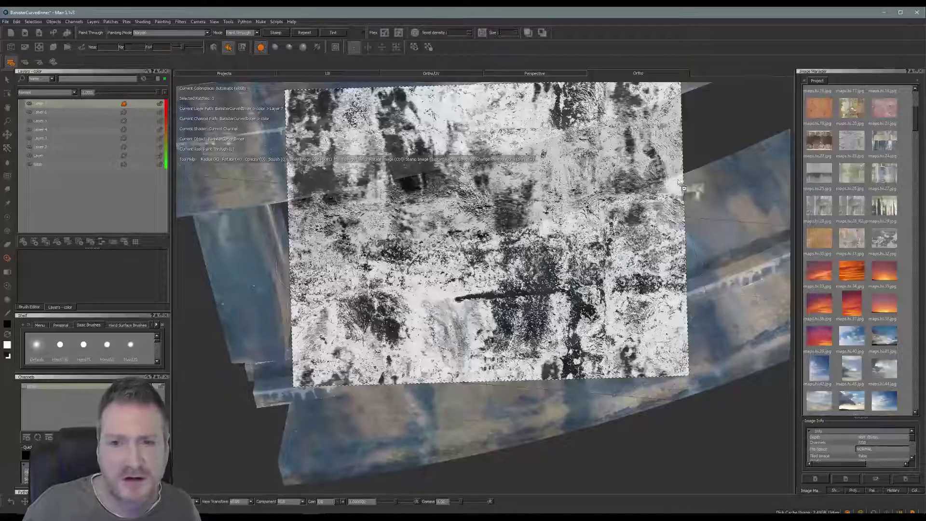
Position the drip-streaked wall image over the lower curved ledge beside the post and paint it onto the surface.
{"action": "mouse_move", "coordinate": [467, 275]}
{"action": "left_mouse_down", "text": "shift"}
{"action": "mouse_move", "coordinate": [471, 141]}
{"action": "mouse_move", "coordinate": [475, 217]}
{"action": "mouse_move", "coordinate": [443, 225]}
{"action": "mouse_move", "coordinate": [502, 226]}
{"action": "left_mouse_up", "text": "shift"}
{"action": "mouse_move", "coordinate": [443, 299]}
{"action": "left_mouse_down", "text": "shift"}
{"action": "mouse_move", "coordinate": [465, 156]}
{"action": "mouse_move", "coordinate": [463, 186]}
{"action": "mouse_move", "coordinate": [526, 181]}
{"action": "mouse_move", "coordinate": [544, 275]}
{"action": "left_mouse_up", "text": "shift"}
{"action": "left_click_drag", "start_coordinate": [413, 240], "coordinate": [415, 249], "text": "alt"}
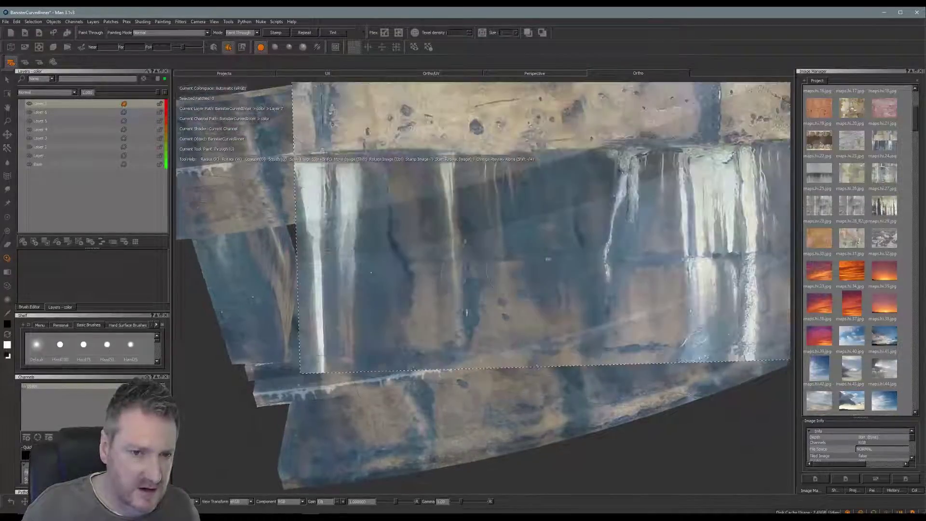
{"action": "left_click_drag", "start_coordinate": [498, 277], "coordinate": [510, 286], "text": "shift"}
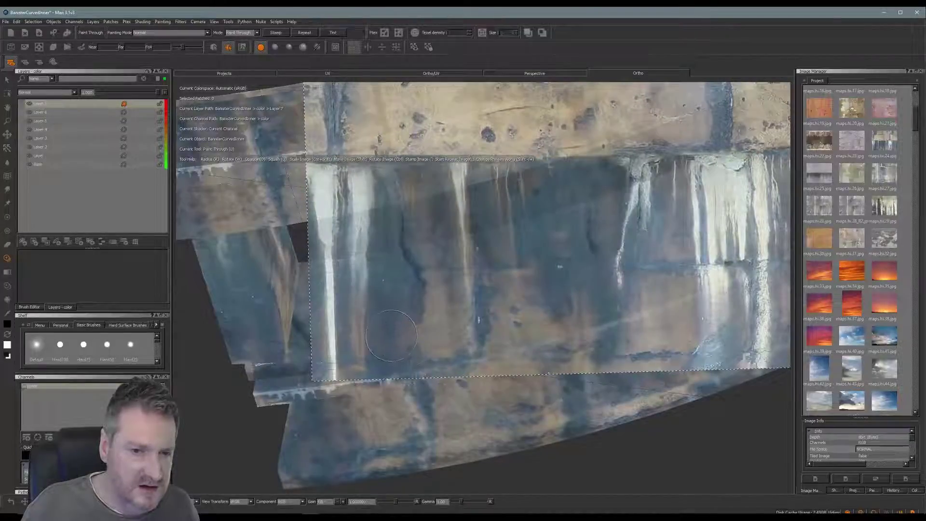
{"action": "left_click_drag", "start_coordinate": [391, 336], "coordinate": [389, 335]}
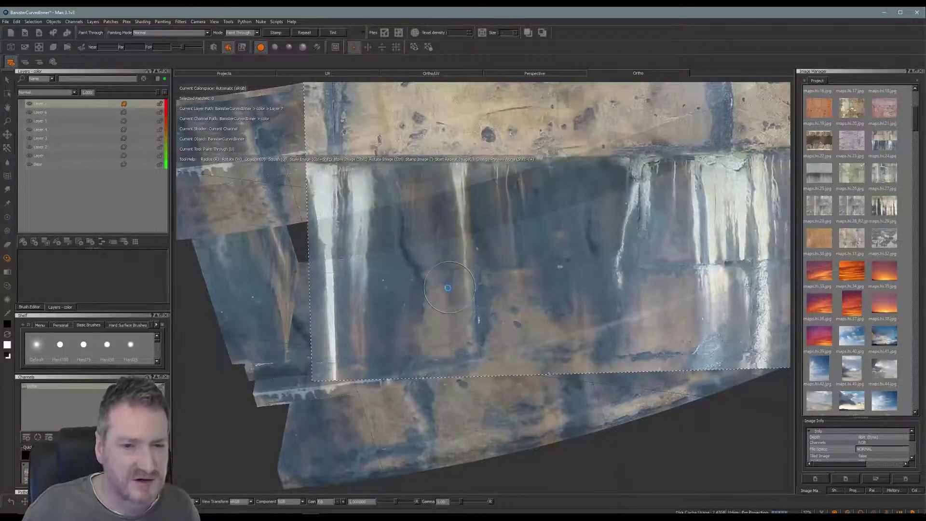
Move the wall image along the middle of the lower curved ledge and paint its streaks onto the vertical face.
{"action": "middle_click_drag", "start_coordinate": [445, 291], "coordinate": [457, 295], "text": "alt"}
{"action": "mouse_move", "coordinate": [457, 295]}
{"action": "left_mouse_down", "text": "alt"}
{"action": "mouse_move", "coordinate": [484, 289]}
{"action": "mouse_move", "coordinate": [507, 261]}
{"action": "left_mouse_up", "text": "alt"}
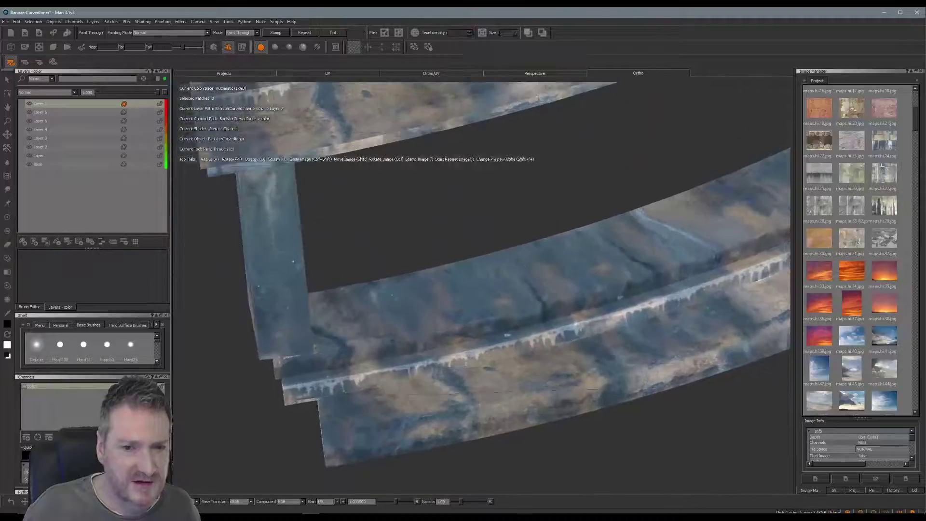
{"action": "middle_click_drag", "start_coordinate": [507, 261], "coordinate": [352, 293], "text": "alt"}
{"action": "left_click_drag", "start_coordinate": [352, 292], "coordinate": [456, 254], "text": "alt"}
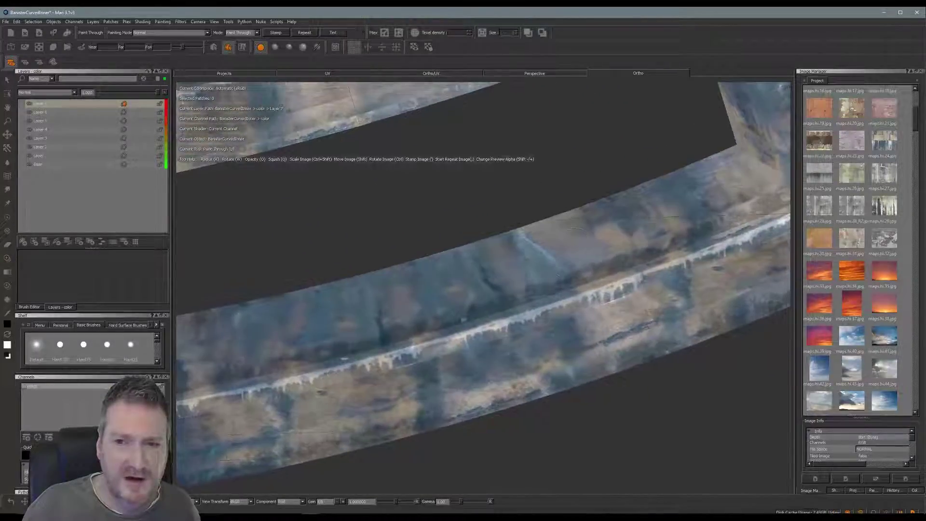
{"action": "middle_click_drag", "start_coordinate": [576, 255], "coordinate": [393, 279], "text": "alt"}
{"action": "left_click_drag", "start_coordinate": [392, 278], "coordinate": [502, 307], "text": "alt"}
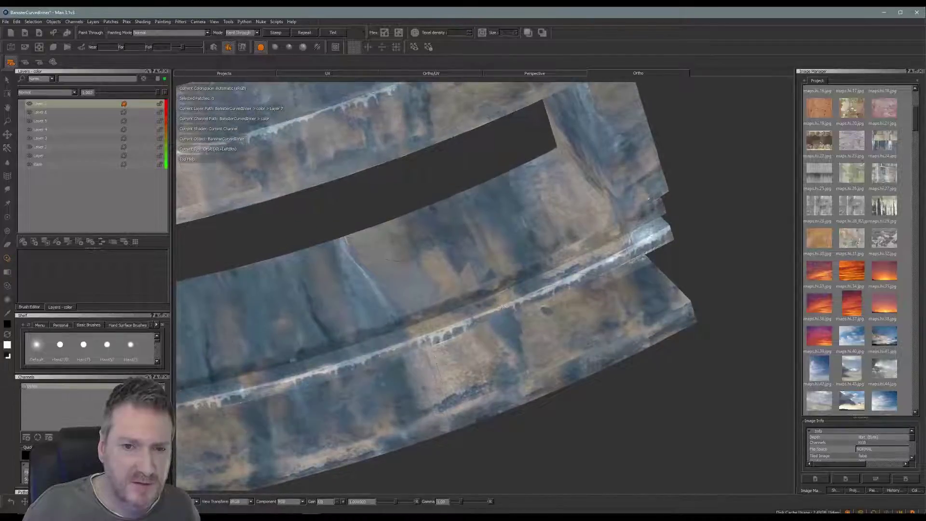
{"action": "mouse_move", "coordinate": [602, 292]}
{"action": "left_mouse_down", "text": "shift"}
{"action": "mouse_move", "coordinate": [498, 131]}
{"action": "mouse_move", "coordinate": [513, 290]}
{"action": "mouse_move", "coordinate": [492, 299]}
{"action": "mouse_move", "coordinate": [477, 290]}
{"action": "left_mouse_up", "text": "shift"}
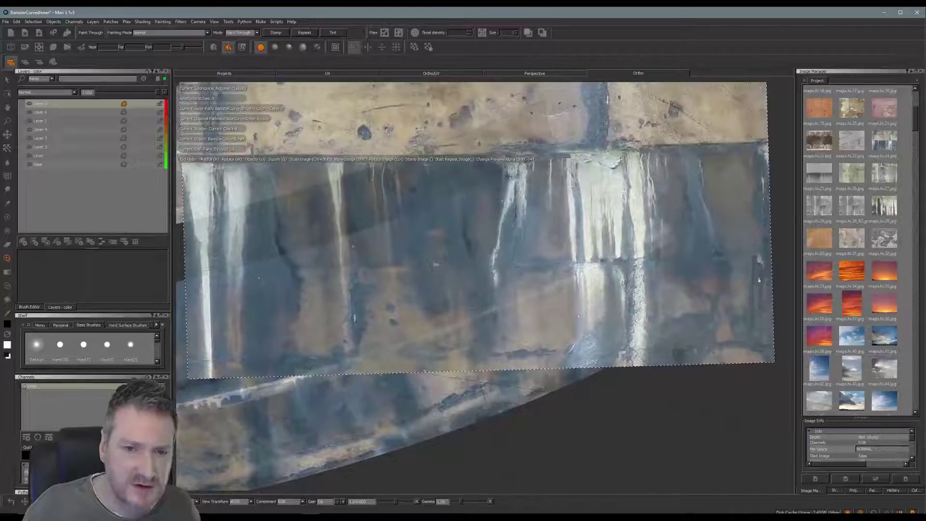
{"action": "left_click", "coordinate": [464, 274]}
{"action": "left_click", "coordinate": [464, 275]}
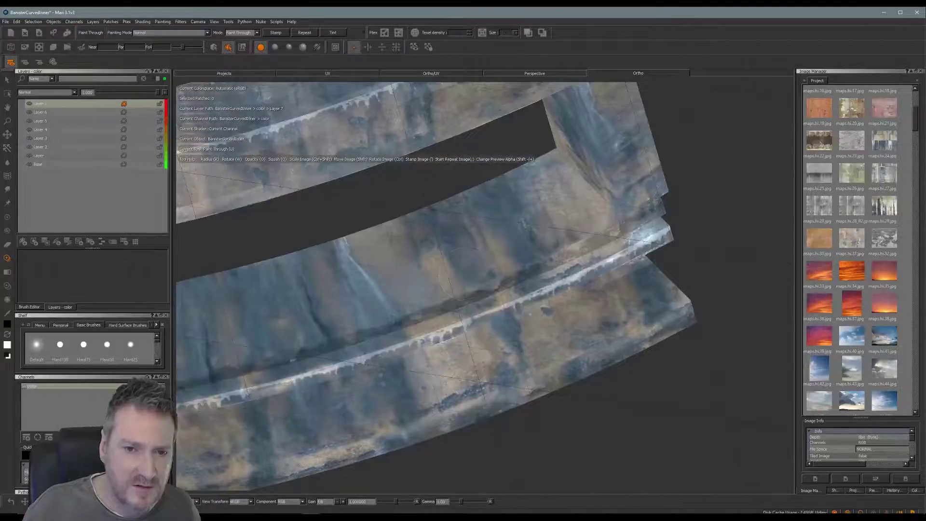
Reposition the wall image several times over the far end of the lower ledge and paint more weathering there.
{"action": "mouse_move", "coordinate": [470, 270]}
{"action": "left_mouse_down", "text": "shift"}
{"action": "mouse_move", "coordinate": [526, 287]}
{"action": "mouse_move", "coordinate": [516, 287]}
{"action": "mouse_move", "coordinate": [606, 288]}
{"action": "mouse_move", "coordinate": [712, 258]}
{"action": "left_mouse_up", "text": "shift"}
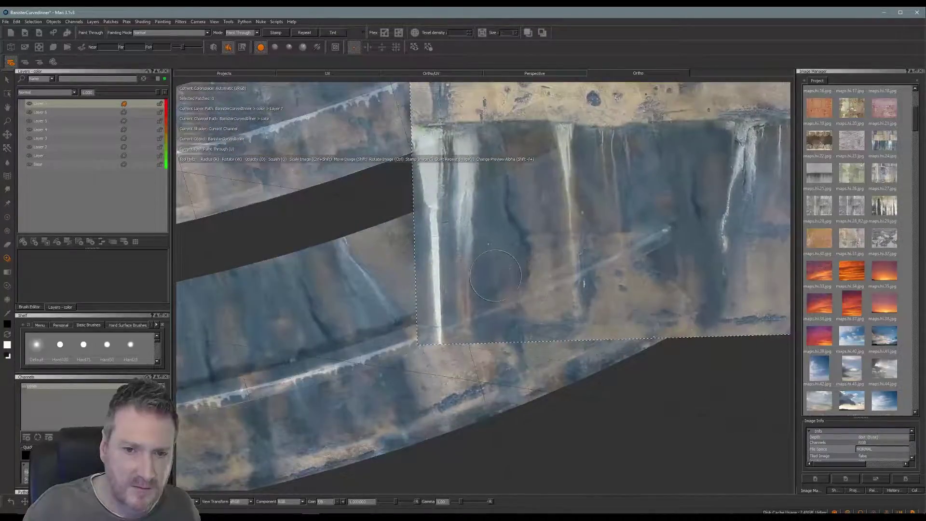
{"action": "left_click_drag", "start_coordinate": [495, 276], "coordinate": [495, 271]}
{"action": "mouse_move", "coordinate": [659, 280]}
{"action": "left_mouse_down", "text": "shift"}
{"action": "mouse_move", "coordinate": [566, 272]}
{"action": "mouse_move", "coordinate": [453, 172]}
{"action": "mouse_move", "coordinate": [472, 131]}
{"action": "mouse_move", "coordinate": [480, 247]}
{"action": "mouse_move", "coordinate": [530, 258]}
{"action": "left_mouse_up", "text": "shift"}
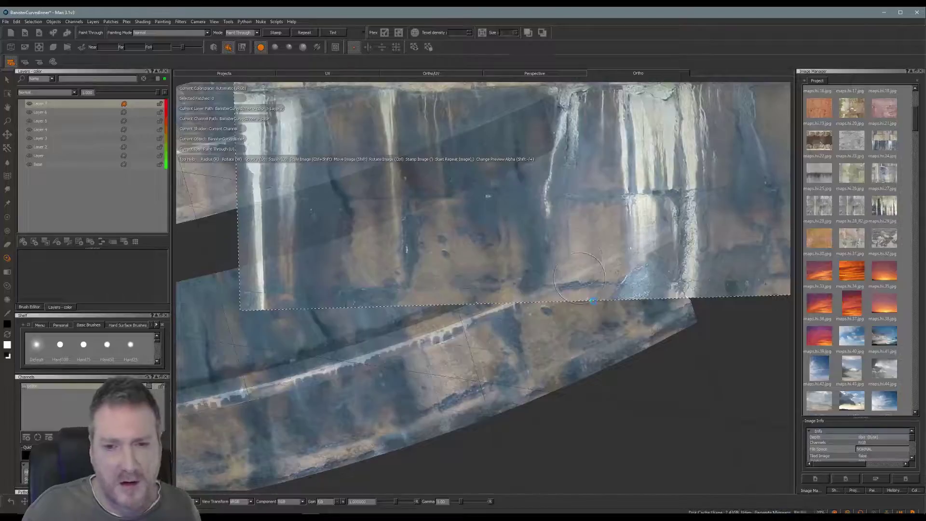
{"action": "left_click", "coordinate": [593, 301]}
{"action": "mouse_move", "coordinate": [593, 302]}
{"action": "left_mouse_down", "text": "alt"}
{"action": "mouse_move", "coordinate": [494, 232]}
{"action": "mouse_move", "coordinate": [510, 248]}
{"action": "mouse_move", "coordinate": [493, 284]}
{"action": "mouse_move", "coordinate": [502, 258]}
{"action": "mouse_move", "coordinate": [531, 284]}
{"action": "left_mouse_up", "text": "alt"}
{"action": "mouse_move", "coordinate": [562, 226]}
{"action": "left_mouse_down", "text": "shift"}
{"action": "mouse_move", "coordinate": [566, 153]}
{"action": "mouse_move", "coordinate": [588, 293]}
{"action": "mouse_move", "coordinate": [571, 126]}
{"action": "mouse_move", "coordinate": [492, 265]}
{"action": "mouse_move", "coordinate": [439, 218]}
{"action": "mouse_move", "coordinate": [437, 133]}
{"action": "mouse_move", "coordinate": [447, 289]}
{"action": "left_mouse_up", "text": "shift"}
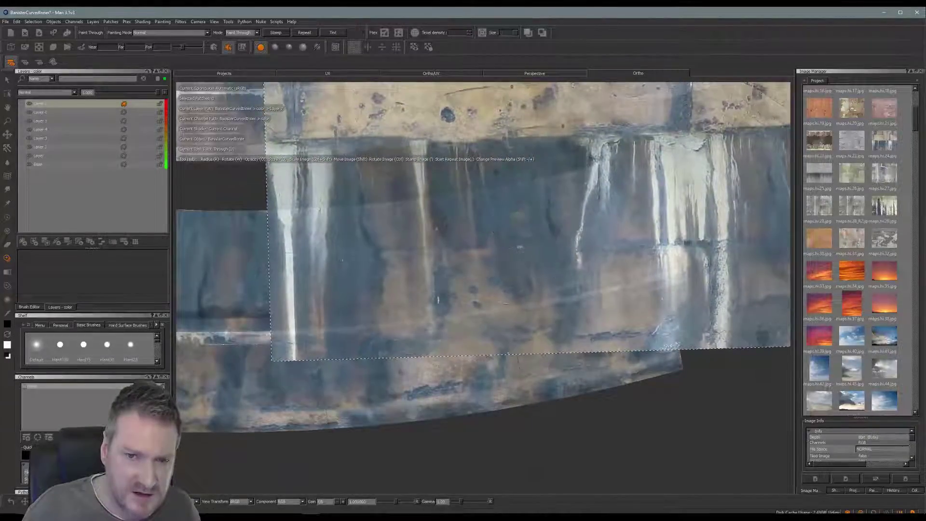
{"action": "mouse_move", "coordinate": [520, 272]}
{"action": "left_mouse_down"}
{"action": "mouse_move", "coordinate": [517, 256]}
{"action": "mouse_move", "coordinate": [551, 284]}
{"action": "mouse_move", "coordinate": [561, 317]}
{"action": "mouse_move", "coordinate": [720, 225]}
{"action": "mouse_move", "coordinate": [699, 223]}
{"action": "left_mouse_up"}
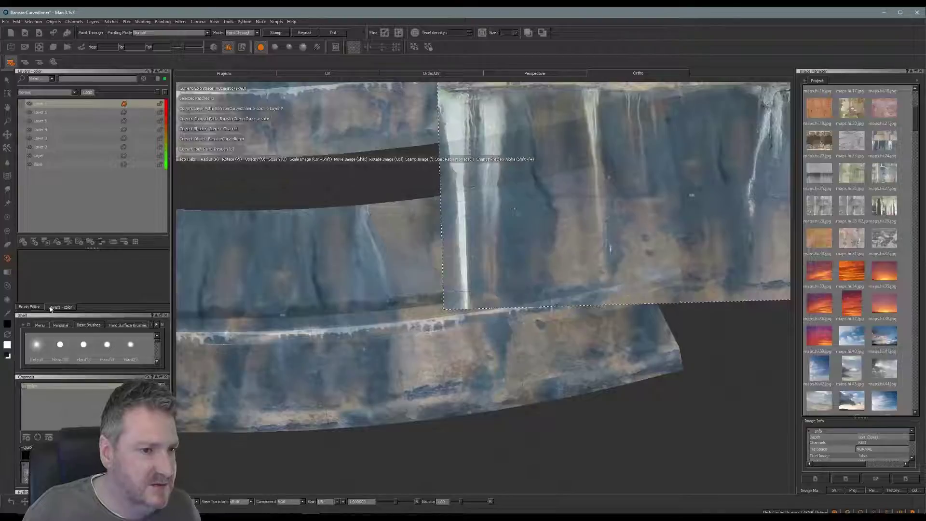
Reduce the brush radius and paint small touches of the wall image near the far end of the lower ledge.
{"action": "left_click", "coordinate": [29, 307]}
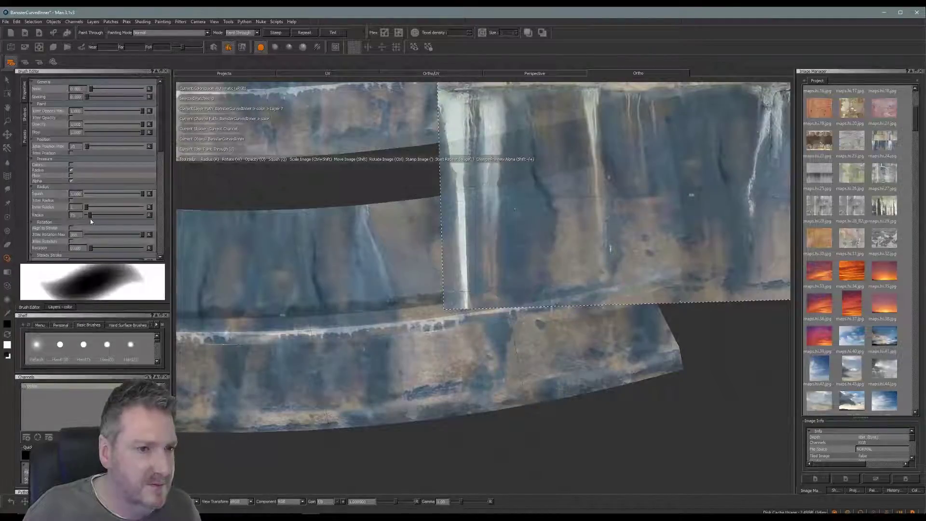
{"action": "left_click_drag", "start_coordinate": [91, 220], "coordinate": [89, 218]}
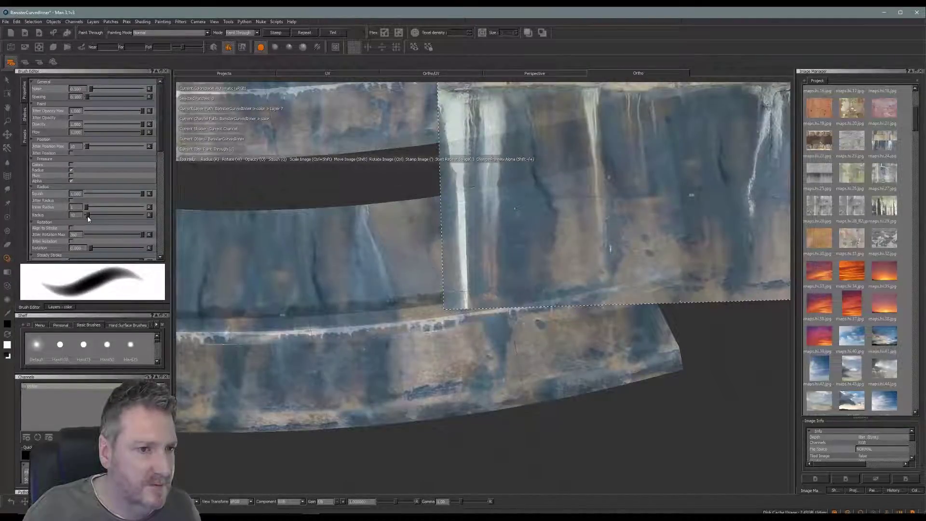
{"action": "left_click", "coordinate": [57, 308]}
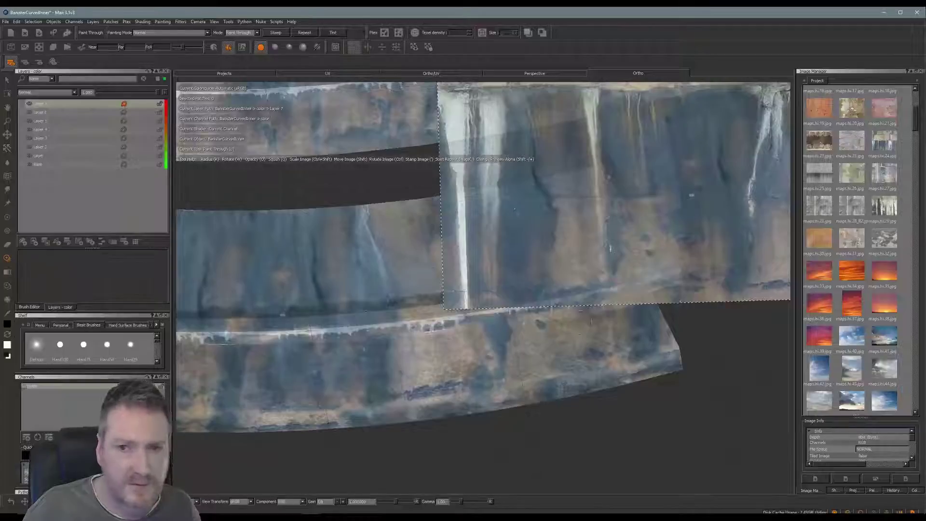
{"action": "left_click", "coordinate": [557, 290]}
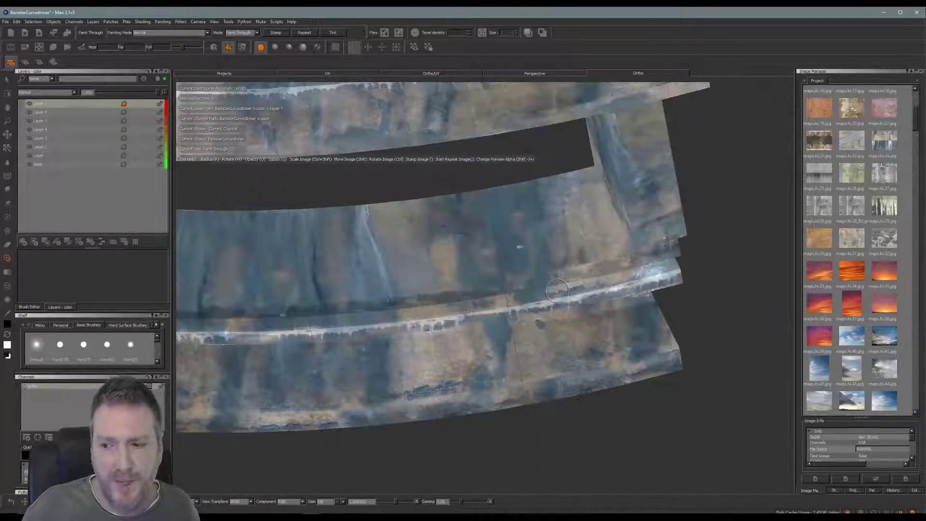
{"action": "left_click", "coordinate": [519, 250]}
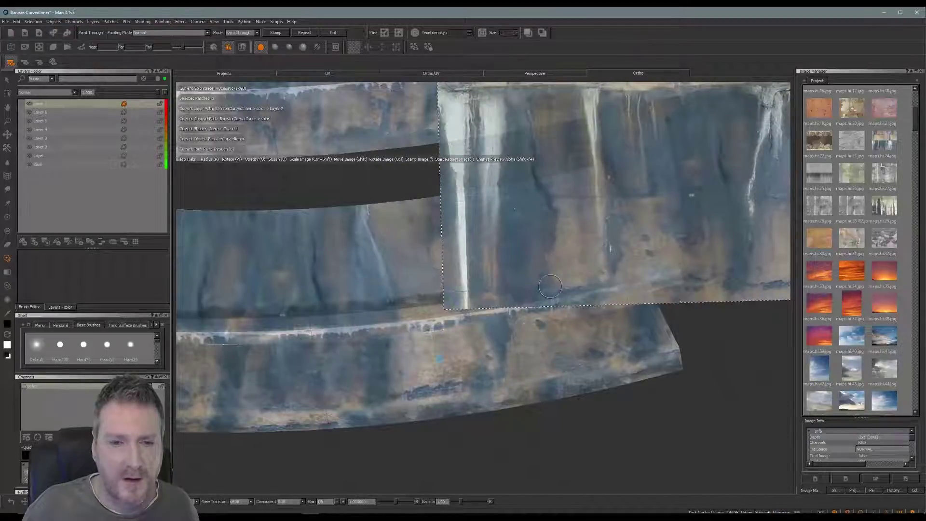
Start a flattened export of everything for the color channel of the curved inner banister.
{"action": "middle_click_drag", "start_coordinate": [362, 316], "coordinate": [451, 314], "text": "alt"}
{"action": "right_click_drag", "start_coordinate": [451, 314], "coordinate": [383, 321], "text": "alt"}
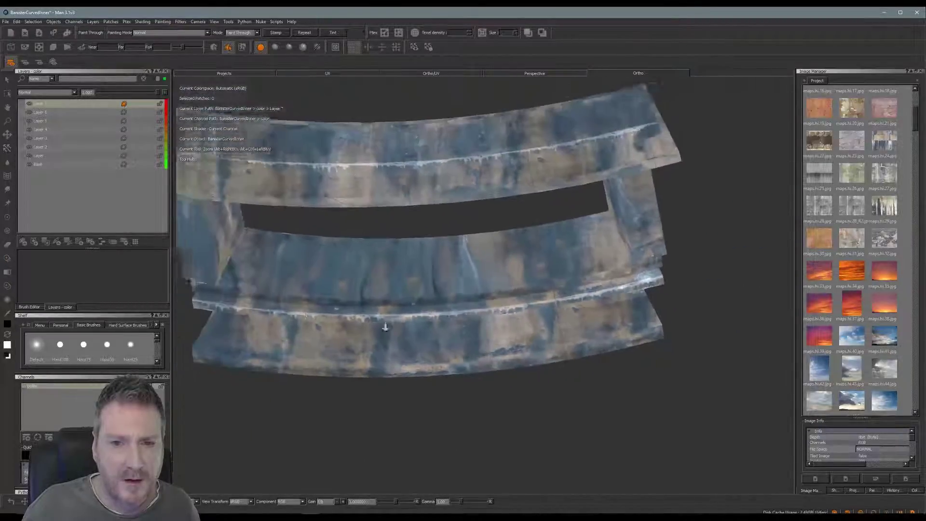
{"action": "mouse_move", "coordinate": [383, 321]}
{"action": "left_mouse_down", "text": "alt"}
{"action": "mouse_move", "coordinate": [387, 377]}
{"action": "mouse_move", "coordinate": [361, 320]}
{"action": "mouse_move", "coordinate": [423, 317]}
{"action": "left_mouse_up", "text": "alt"}
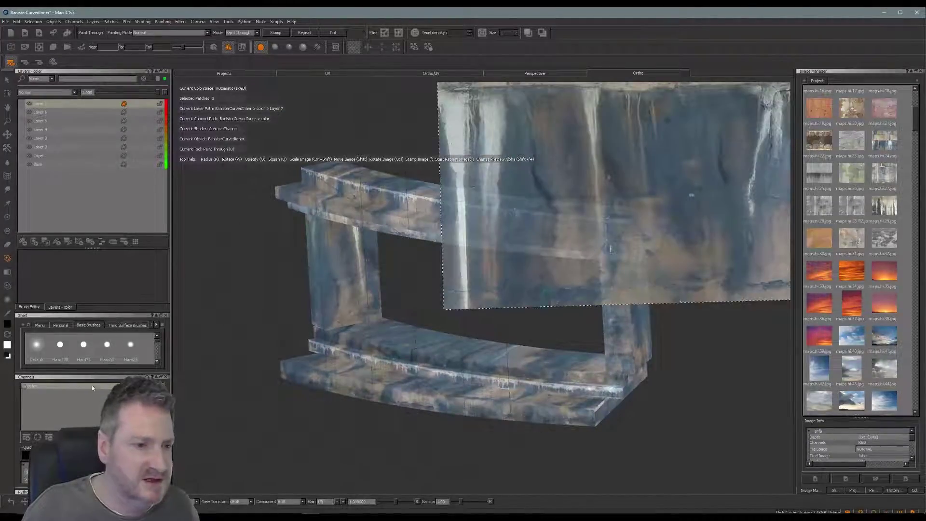
{"action": "right_click", "coordinate": [92, 387]}
{"action": "mouse_move", "coordinate": [131, 299]}
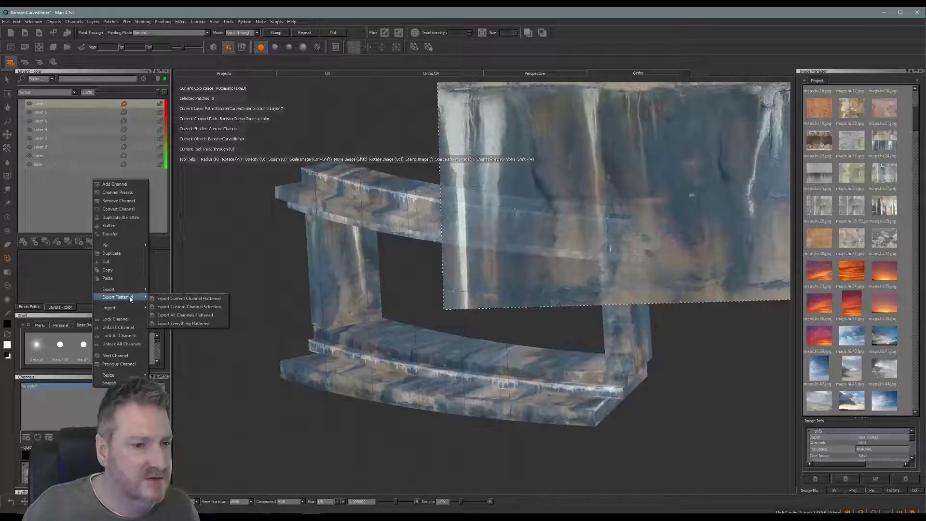
{"action": "left_click", "coordinate": [180, 323]}
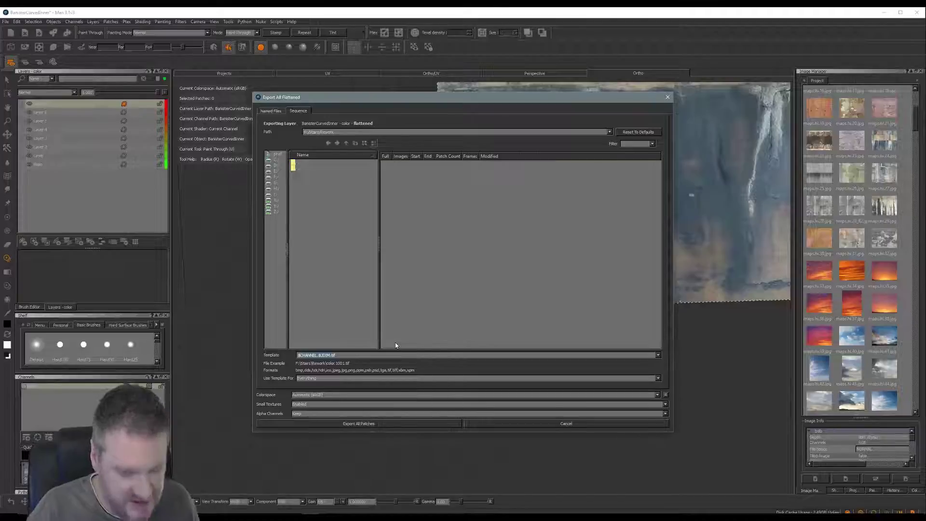
Set the file name template to BanisterCurvedInner_Painted.tga, based on the existing BanisterCurvedInner.tga, and export all patches.
{"action": "type", "text": "*"}
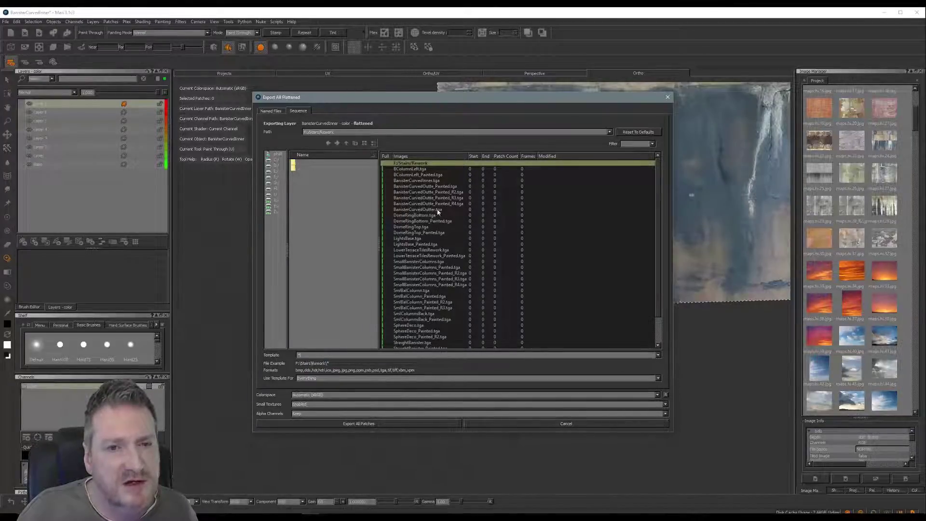
{"action": "left_click", "coordinate": [419, 181]}
{"action": "left_click", "coordinate": [345, 356]}
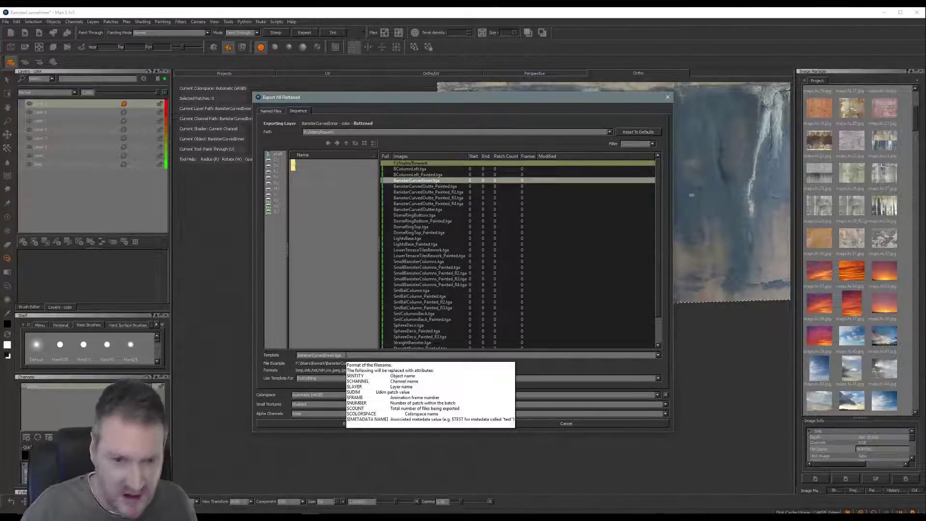
{"action": "type", "text": "_Painted"}
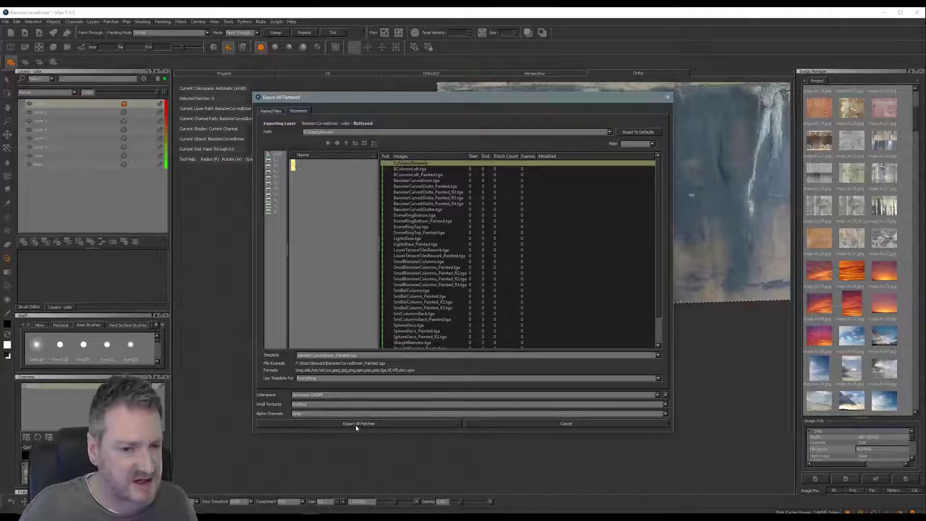
{"action": "left_click", "coordinate": [355, 425]}
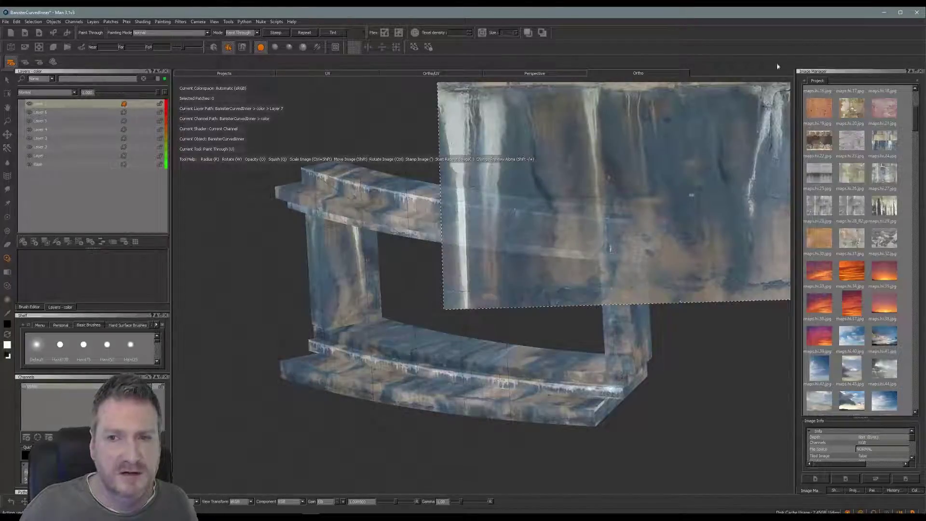
Save the banister project and minimize its window.
{"action": "left_click", "coordinate": [7, 21]}
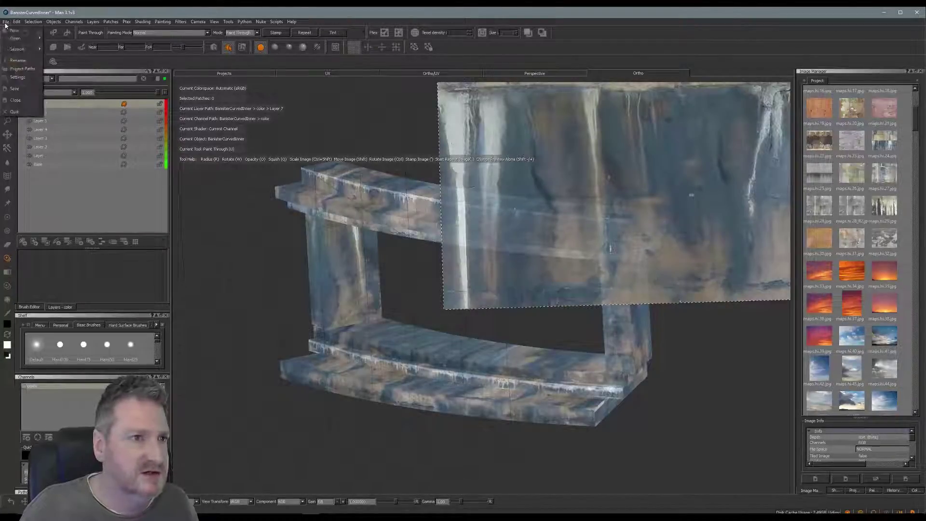
{"action": "left_click", "coordinate": [21, 91]}
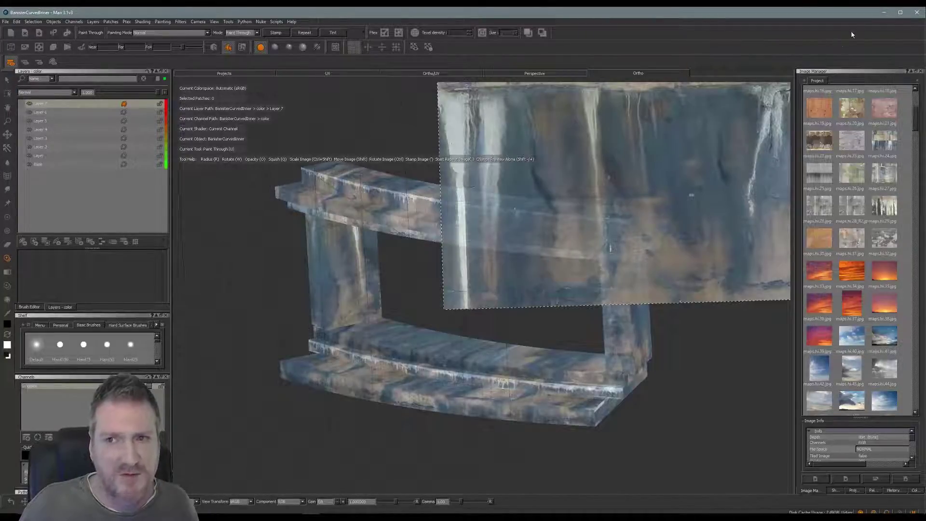
{"action": "left_click", "coordinate": [884, 11]}
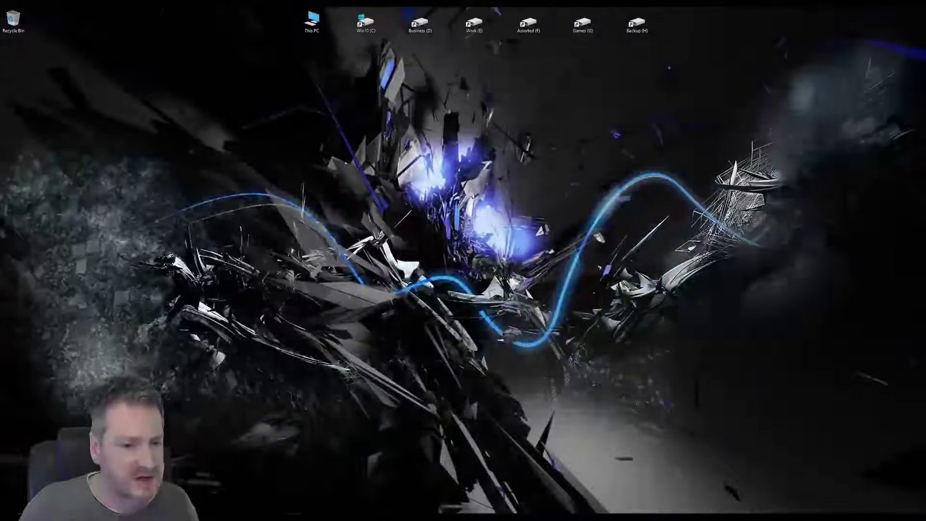
Switch to 3ds Max and frame the selected curved inner banister within the terrace scene.
{"action": "left_click", "coordinate": [294, 518]}
{"action": "middle_click_drag", "start_coordinate": [442, 292], "coordinate": [529, 294]}
{"action": "scroll", "coordinate": [401, 298], "scroll_direction": "up", "scroll_amount": 2}
{"action": "left_click_drag", "start_coordinate": [466, 300], "coordinate": [466, 307]}
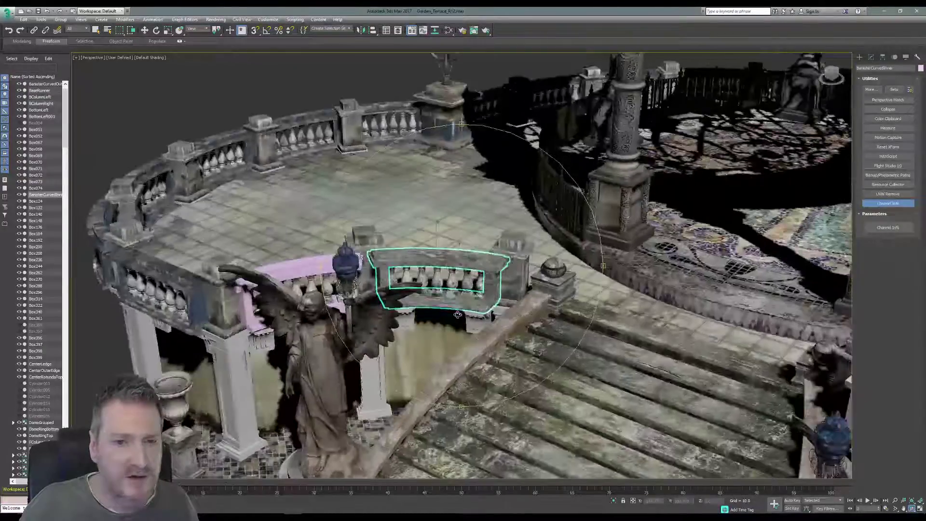
{"action": "middle_click_drag", "start_coordinate": [466, 308], "coordinate": [428, 299]}
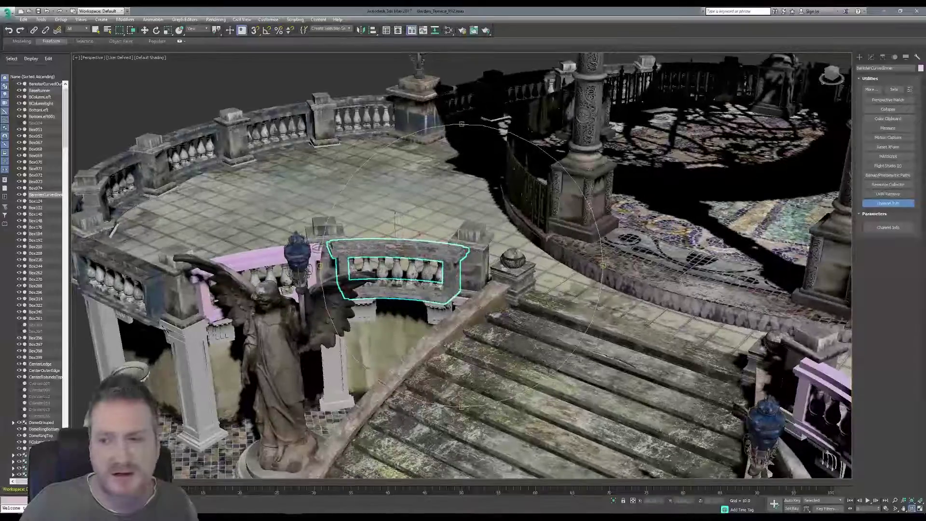
Replace the BanisterCurvedInner.tga bitmap in the banister's diffuse map with BanisterCurvedInner_Painted.tga and close the material editor.
{"action": "left_click", "coordinate": [449, 30]}
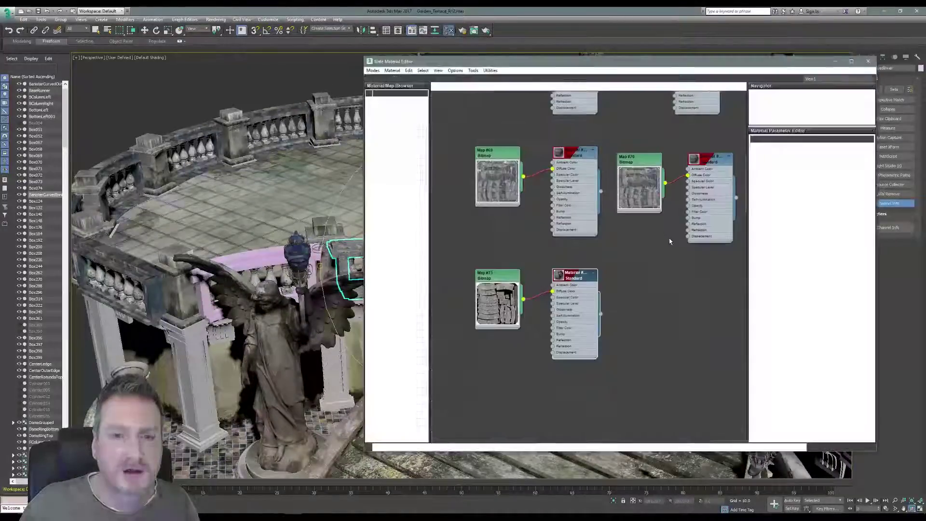
{"action": "double_click", "coordinate": [503, 279]}
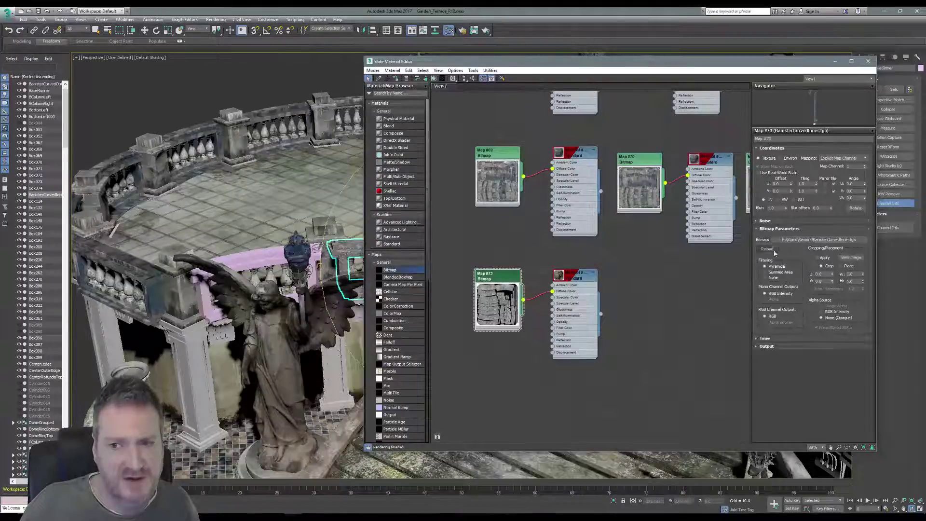
{"action": "left_click", "coordinate": [819, 240]}
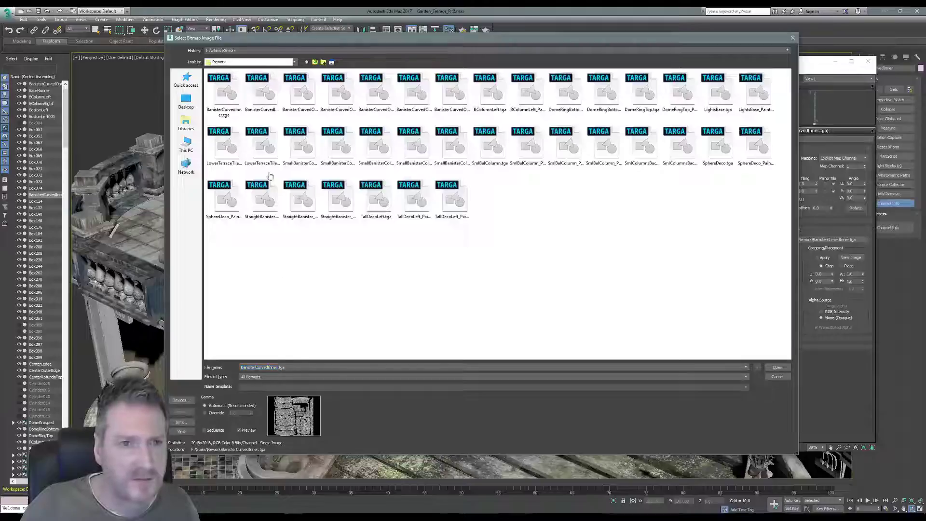
{"action": "left_click", "coordinate": [260, 104]}
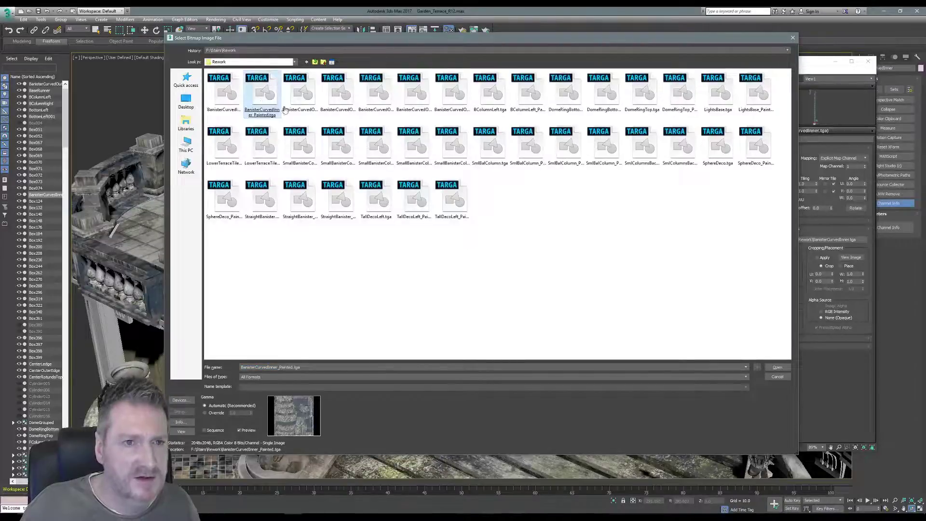
{"action": "key", "text": "Return"}
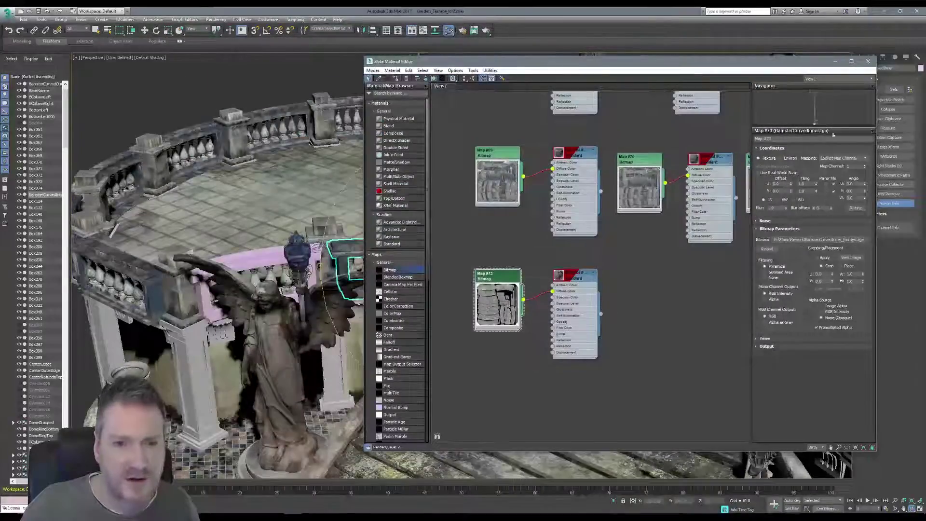
{"action": "left_click", "coordinate": [868, 62]}
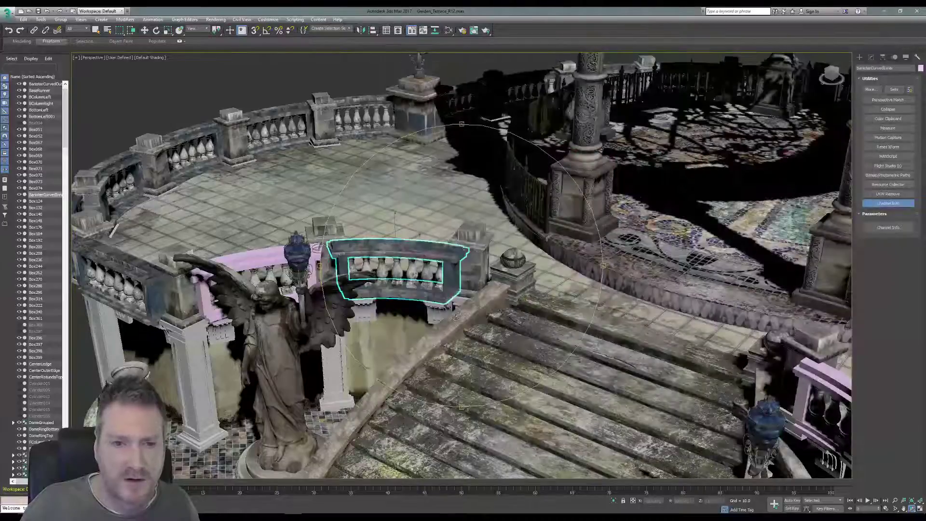
Examine the painted texture on the curved inner banister up close from both the stair side and the terrace side.
{"action": "middle_click_drag", "start_coordinate": [455, 316], "coordinate": [319, 239], "text": "alt"}
{"action": "scroll", "coordinate": [301, 153], "scroll_direction": "up", "scroll_amount": 5}
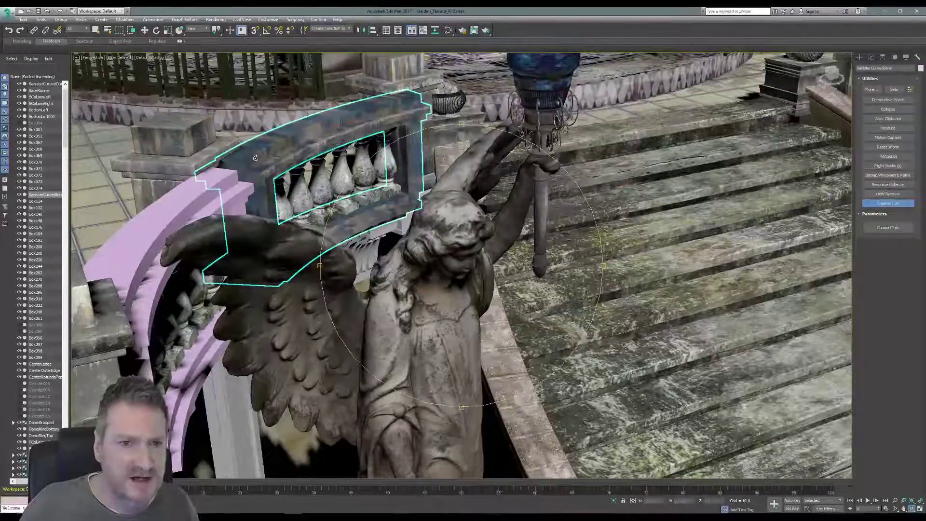
{"action": "middle_click_drag", "start_coordinate": [397, 223], "coordinate": [490, 323], "text": "alt"}
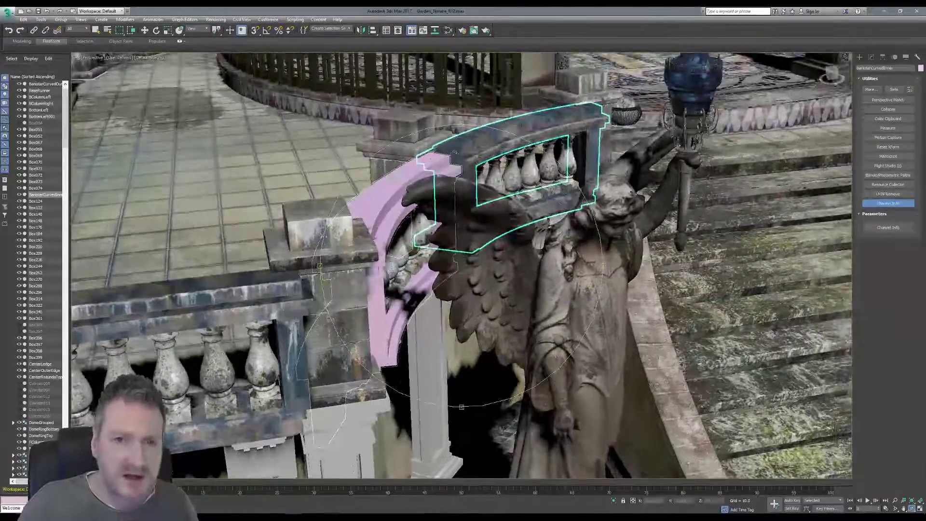
{"action": "middle_click_drag", "start_coordinate": [469, 156], "coordinate": [454, 248], "text": "alt"}
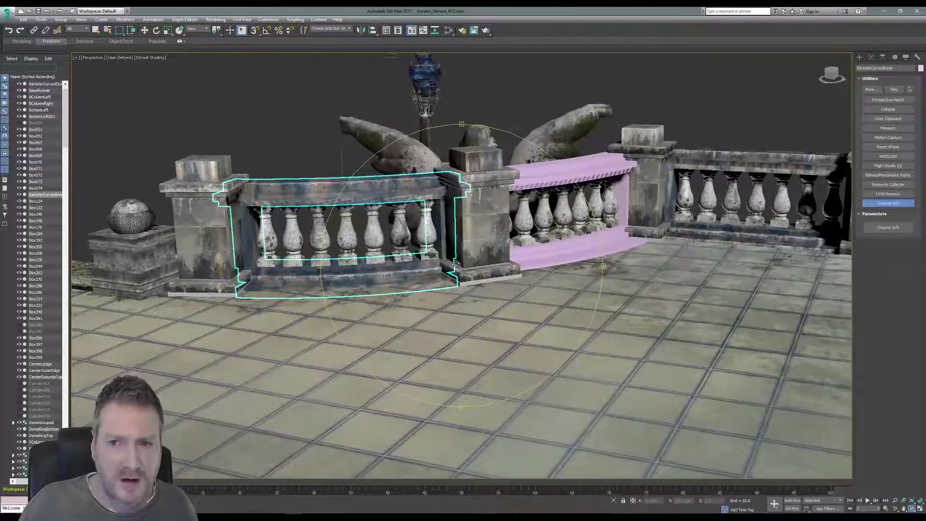
{"action": "middle_click_drag", "start_coordinate": [410, 276], "coordinate": [419, 289], "text": "alt"}
{"action": "middle_click_drag", "start_coordinate": [449, 255], "coordinate": [411, 290], "text": "alt"}
{"action": "mouse_move", "coordinate": [412, 292]}
{"action": "left_mouse_down"}
{"action": "mouse_move", "coordinate": [445, 290]}
{"action": "mouse_move", "coordinate": [416, 275]}
{"action": "left_mouse_up"}
{"action": "scroll", "coordinate": [416, 274], "scroll_direction": "down", "scroll_amount": 5}
{"action": "middle_click_drag", "start_coordinate": [416, 274], "coordinate": [535, 237]}
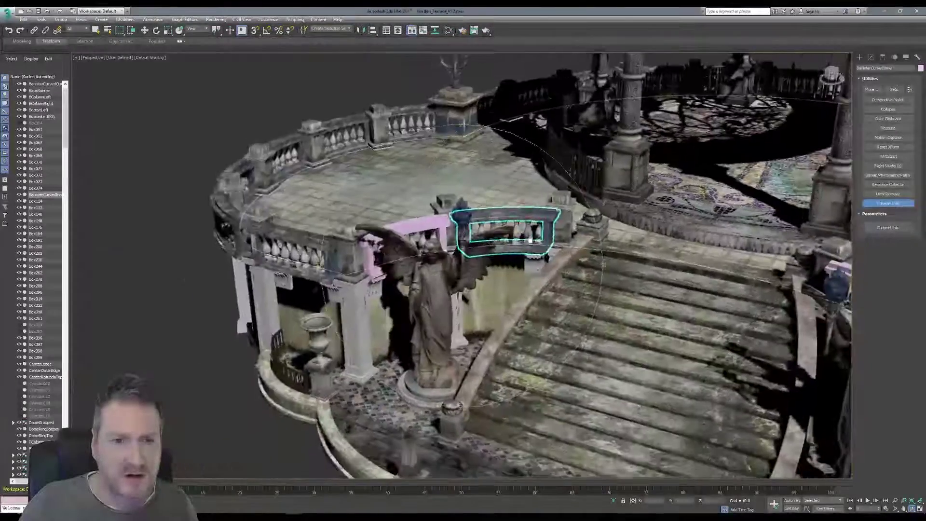
Compare the painted curved banister with the neighbouring pillars, railings and angel statue from near and far viewpoints.
{"action": "left_click_drag", "start_coordinate": [374, 237], "coordinate": [400, 274]}
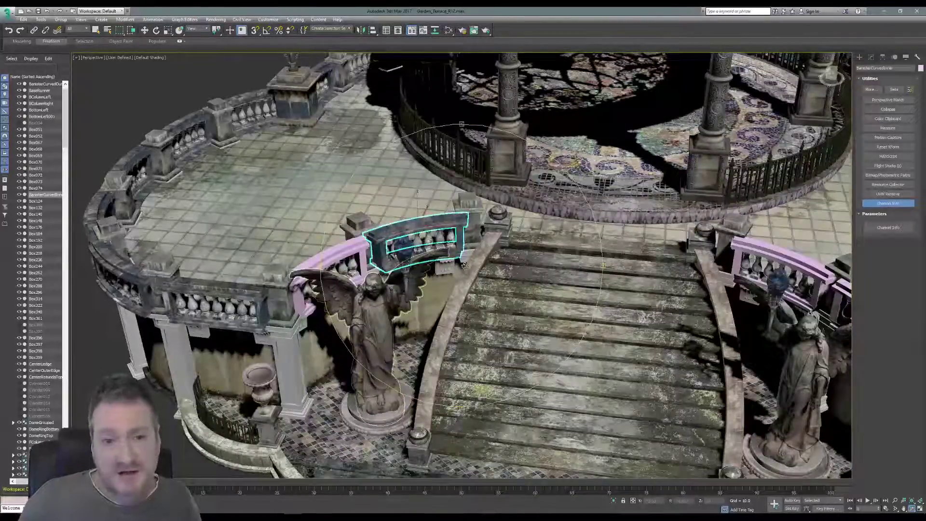
{"action": "mouse_move", "coordinate": [498, 262]}
{"action": "middle_mouse_down"}
{"action": "mouse_move", "coordinate": [482, 264]}
{"action": "mouse_move", "coordinate": [511, 258]}
{"action": "middle_mouse_up"}
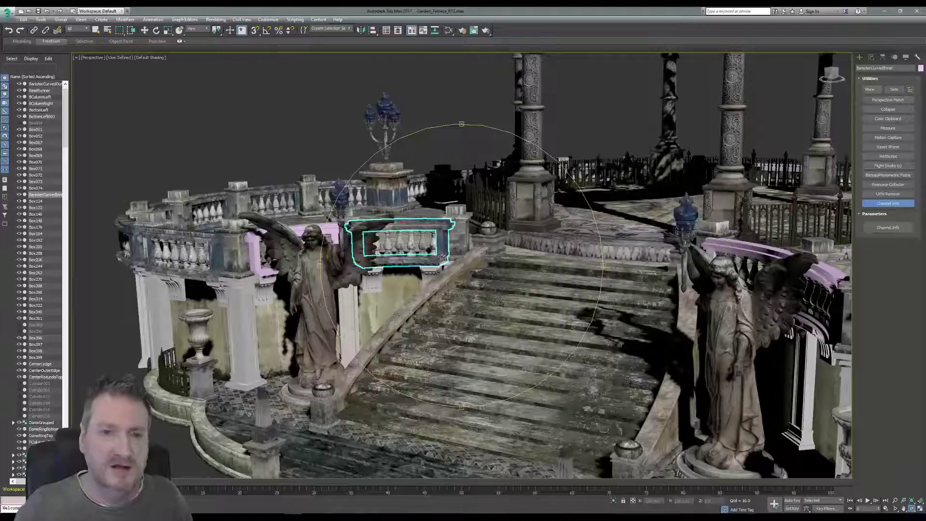
{"action": "left_click_drag", "start_coordinate": [442, 256], "coordinate": [414, 272]}
{"action": "scroll", "coordinate": [316, 231], "scroll_direction": "up", "scroll_amount": 3}
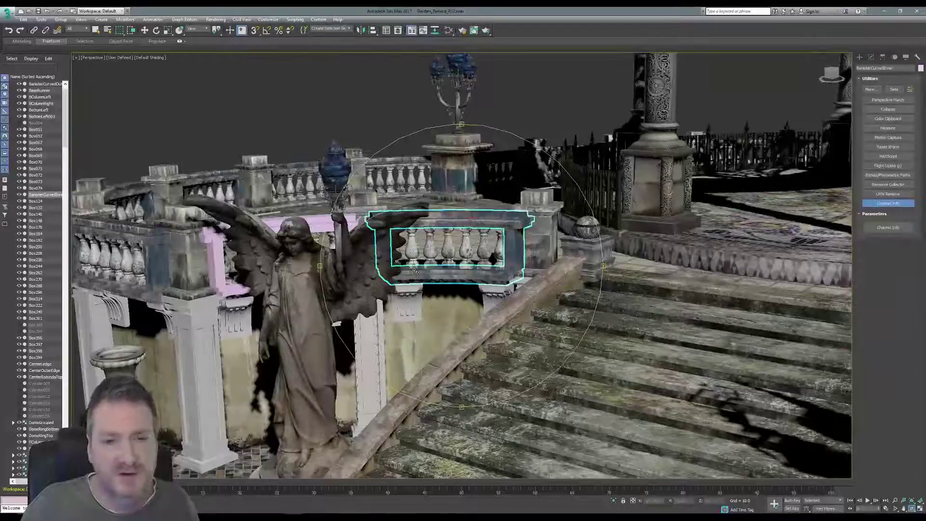
{"action": "left_click_drag", "start_coordinate": [433, 280], "coordinate": [445, 304]}
{"action": "scroll", "coordinate": [418, 245], "scroll_direction": "up", "scroll_amount": 3}
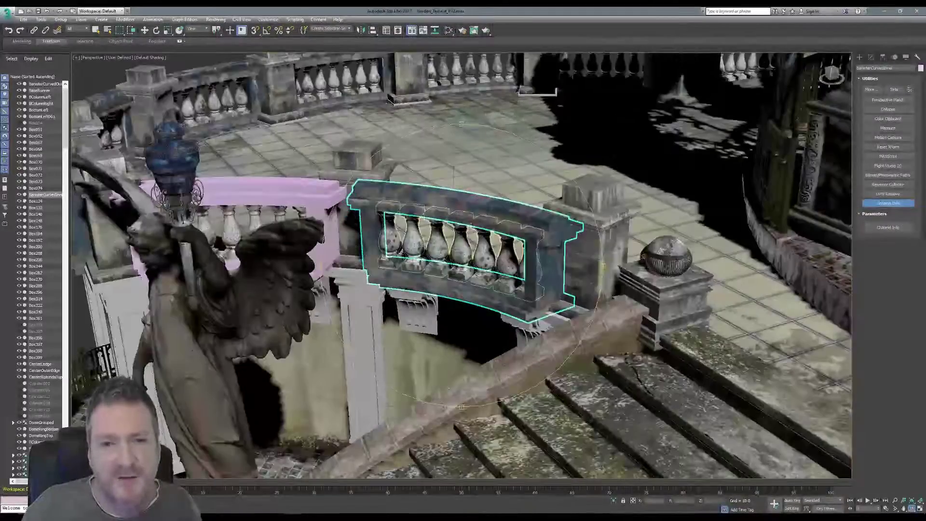
{"action": "mouse_move", "coordinate": [505, 256]}
{"action": "left_mouse_down"}
{"action": "mouse_move", "coordinate": [498, 242]}
{"action": "mouse_move", "coordinate": [516, 272]}
{"action": "mouse_move", "coordinate": [485, 274]}
{"action": "mouse_move", "coordinate": [502, 265]}
{"action": "left_mouse_up"}
{"action": "scroll", "coordinate": [496, 285], "scroll_direction": "down", "scroll_amount": 5}
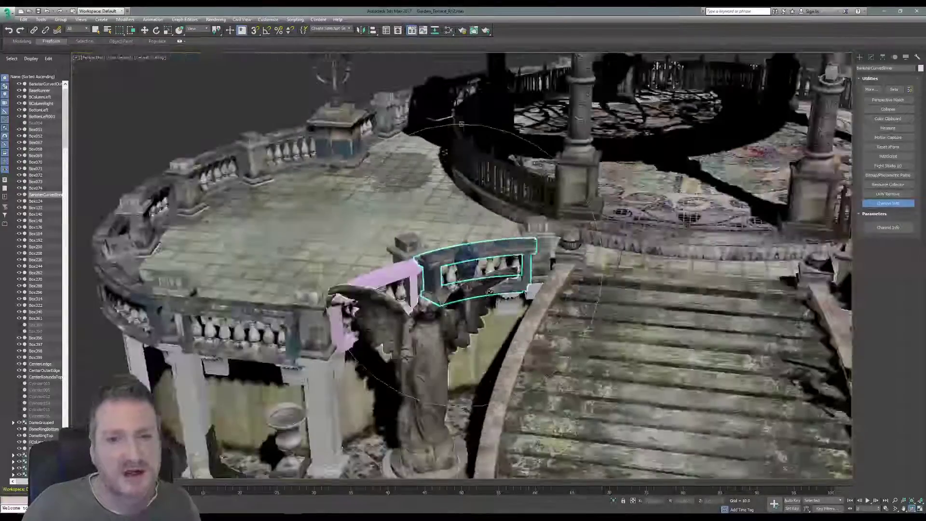
{"action": "middle_click_drag", "start_coordinate": [455, 301], "coordinate": [500, 261]}
{"action": "left_click_drag", "start_coordinate": [500, 260], "coordinate": [421, 287]}
{"action": "left_click_drag", "start_coordinate": [470, 259], "coordinate": [433, 299]}
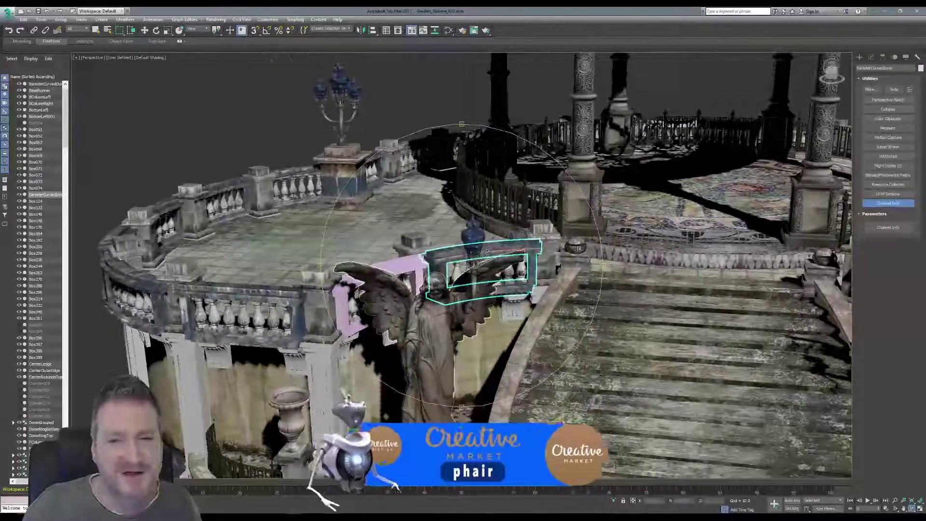
{"action": "scroll", "coordinate": [487, 251], "scroll_direction": "up", "scroll_amount": 3}
{"action": "mouse_move", "coordinate": [486, 252]}
{"action": "left_mouse_down"}
{"action": "mouse_move", "coordinate": [455, 285]}
{"action": "mouse_move", "coordinate": [460, 247]}
{"action": "mouse_move", "coordinate": [485, 252]}
{"action": "left_mouse_up"}
{"action": "scroll", "coordinate": [454, 284], "scroll_direction": "up", "scroll_amount": 3}
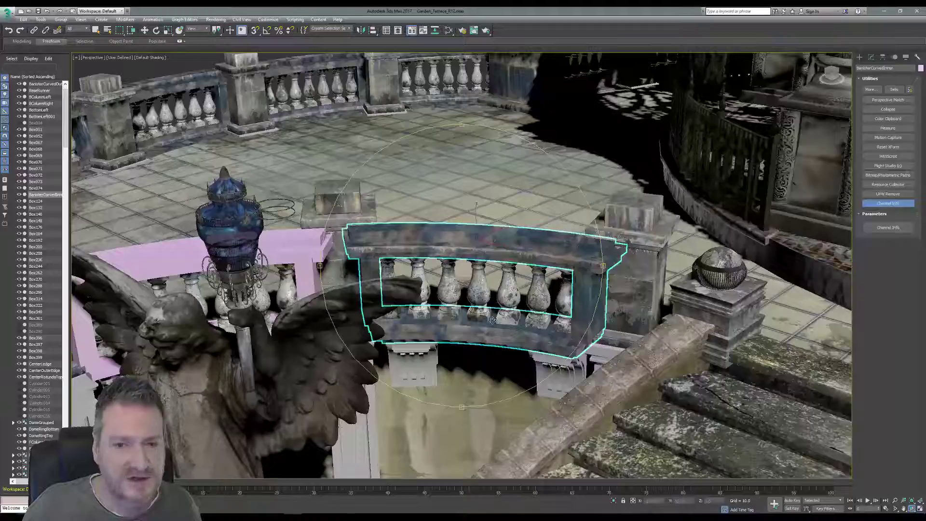
{"action": "left_click_drag", "start_coordinate": [493, 320], "coordinate": [685, 251]}
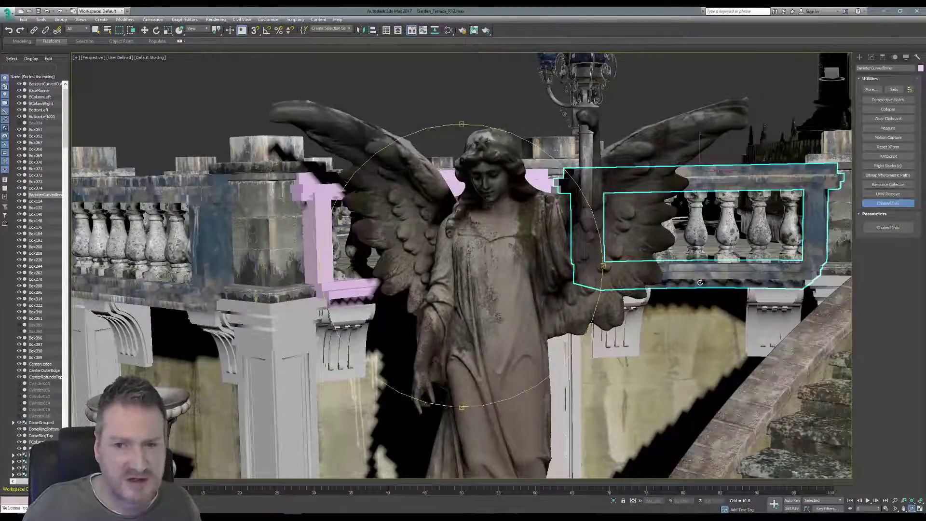
{"action": "left_click_drag", "start_coordinate": [358, 292], "coordinate": [335, 275]}
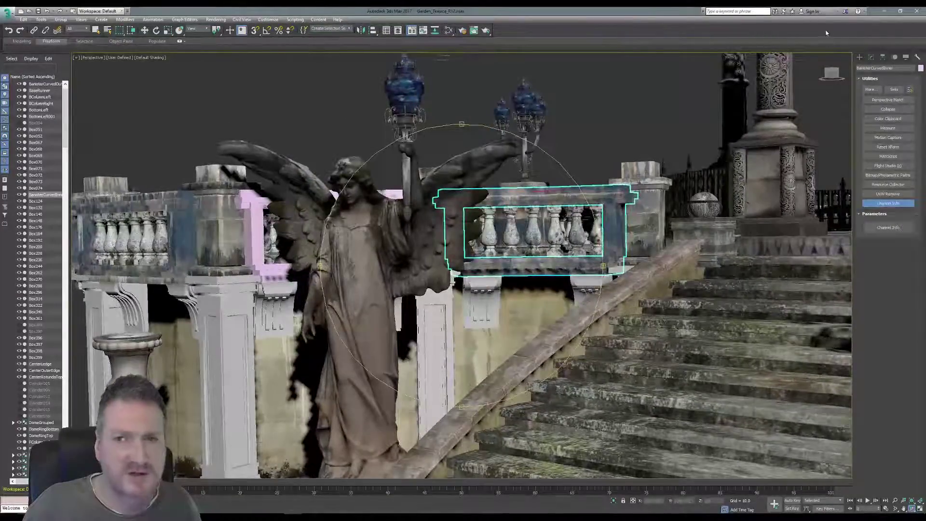
{"action": "scroll", "coordinate": [417, 303], "scroll_direction": "down", "scroll_amount": 4}
{"action": "middle_click_drag", "start_coordinate": [398, 277], "coordinate": [381, 283]}
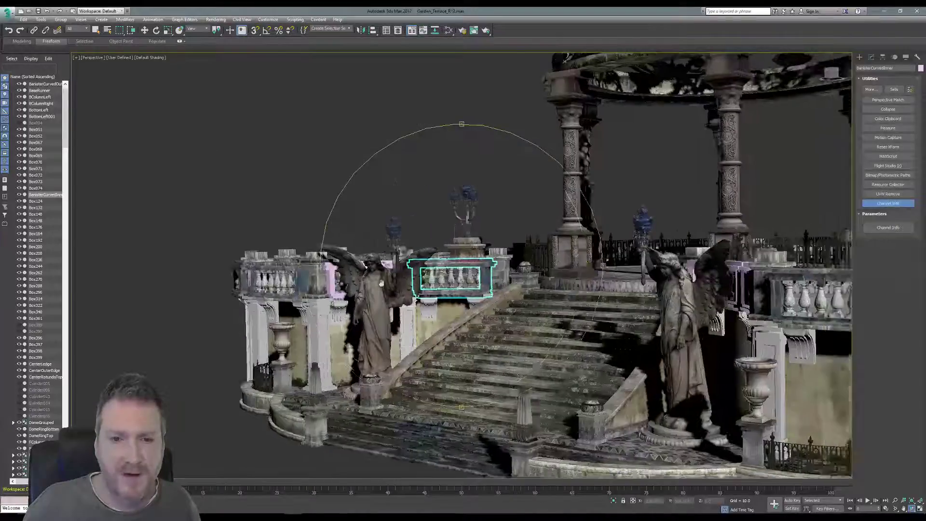
{"action": "left_click_drag", "start_coordinate": [381, 283], "coordinate": [397, 252]}
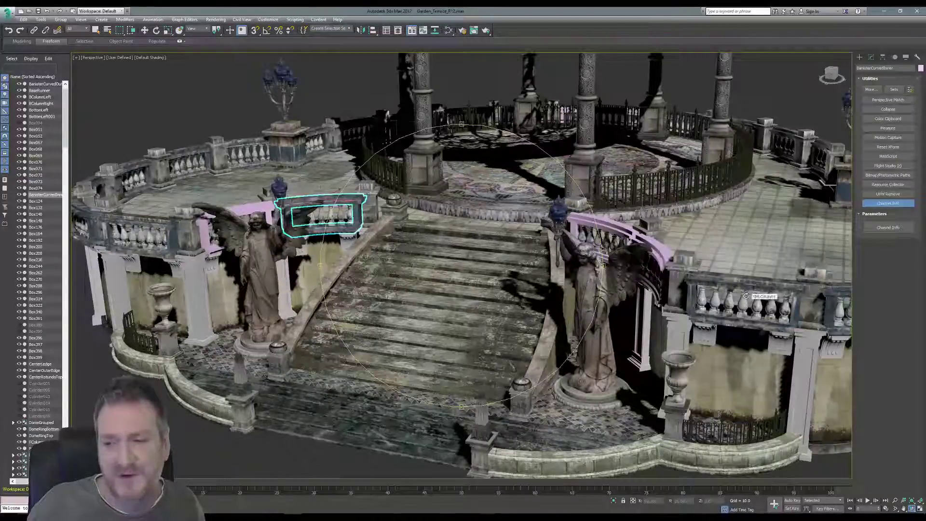
Survey the staircase and terrace from several angles, comparing the textured banister with the untextured curved banisters across the stairs.
{"action": "left_click", "coordinate": [459, 247]}
{"action": "middle_click_drag", "start_coordinate": [459, 247], "coordinate": [490, 261]}
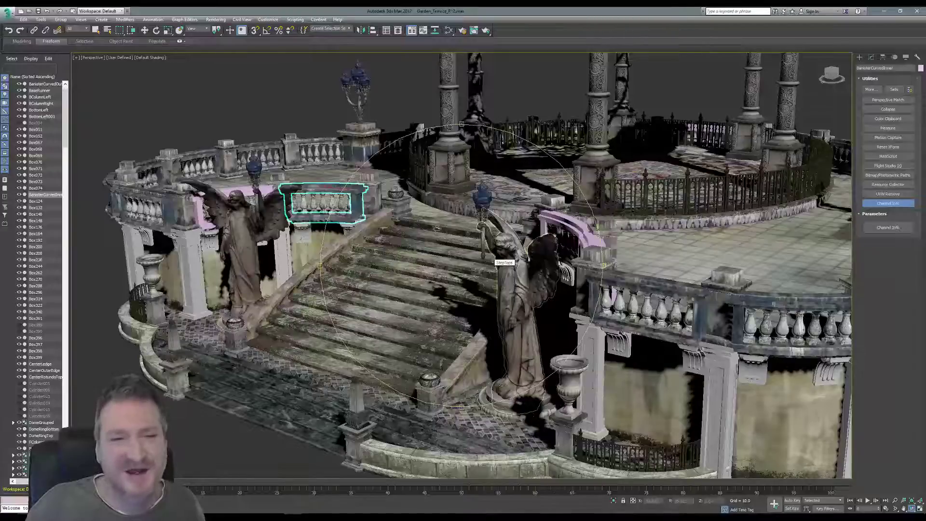
{"action": "middle_click_drag", "start_coordinate": [438, 228], "coordinate": [389, 220], "text": "alt"}
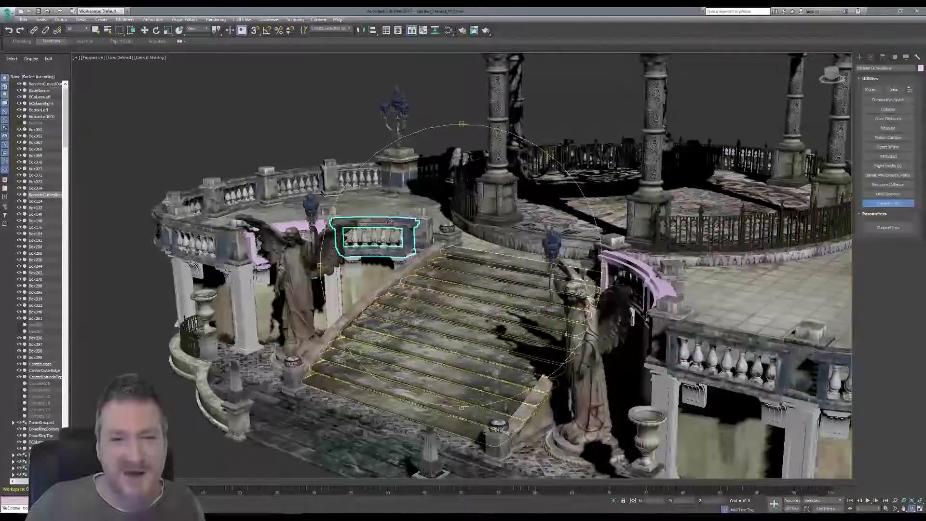
{"action": "scroll", "coordinate": [389, 220], "scroll_direction": "up", "scroll_amount": 4}
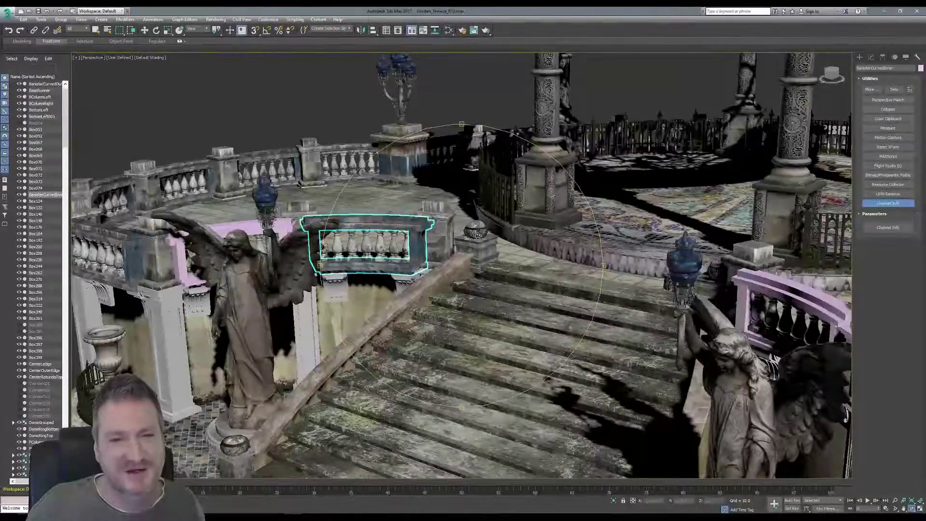
{"action": "middle_click_drag", "start_coordinate": [492, 227], "coordinate": [443, 285], "text": "alt"}
{"action": "scroll", "coordinate": [428, 267], "scroll_direction": "down", "scroll_amount": 4}
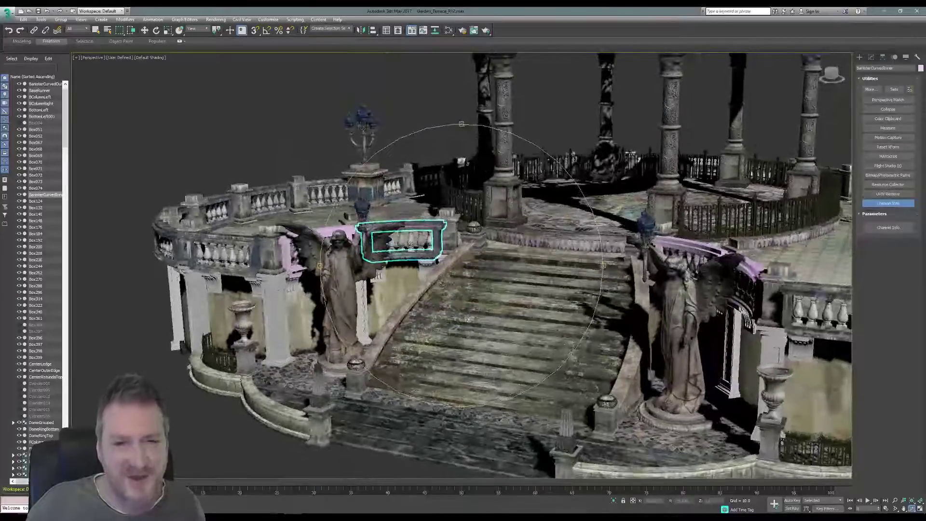
{"action": "scroll", "coordinate": [410, 246], "scroll_direction": "up", "scroll_amount": 5}
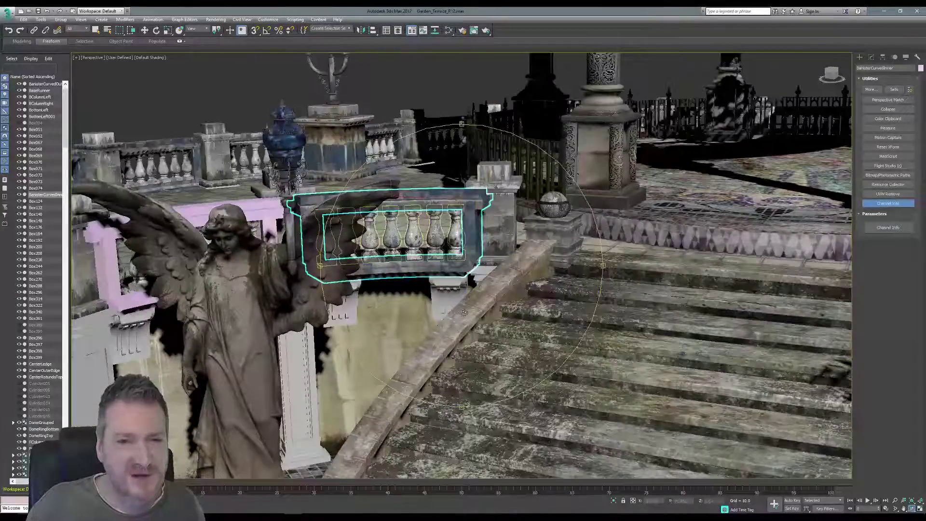
{"action": "middle_click_drag", "start_coordinate": [463, 313], "coordinate": [421, 239], "text": "alt"}
{"action": "scroll", "coordinate": [422, 238], "scroll_direction": "down", "scroll_amount": 3}
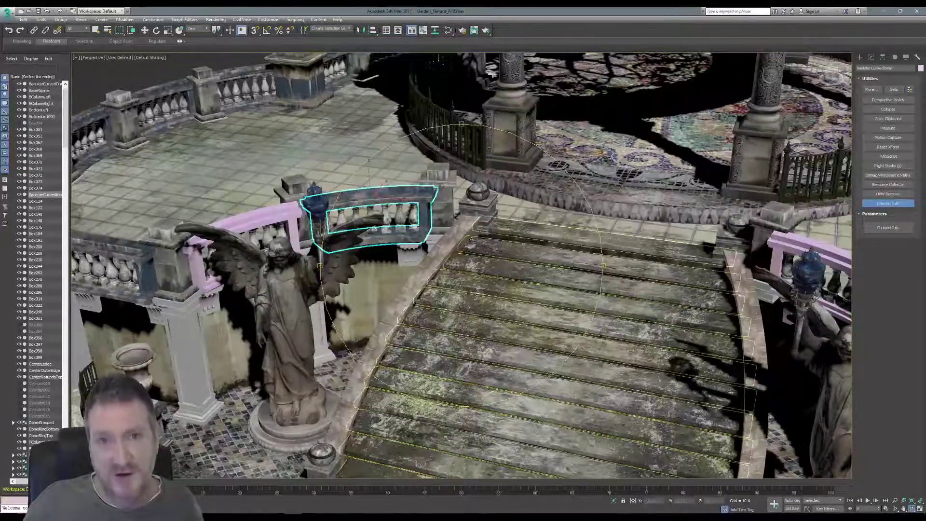
{"action": "key", "text": "ctrl+z"}
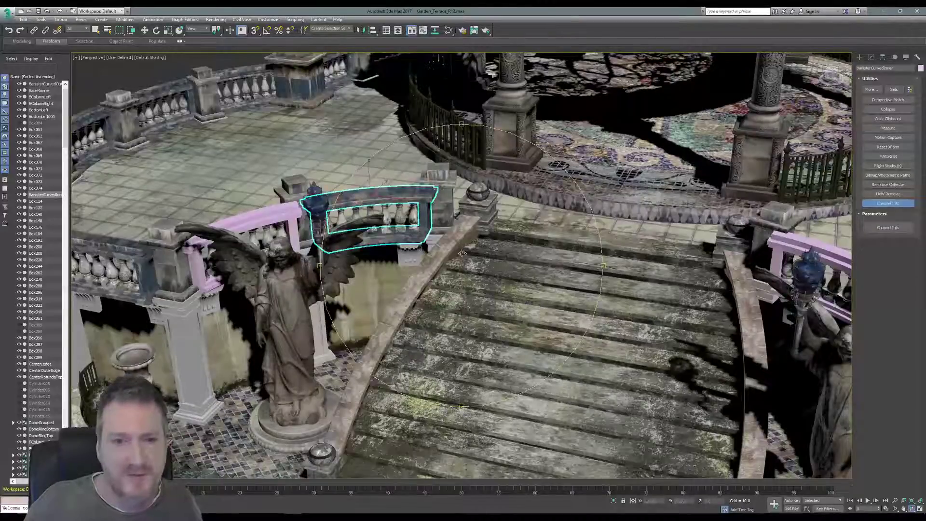
{"action": "middle_click_drag", "start_coordinate": [462, 254], "coordinate": [466, 250]}
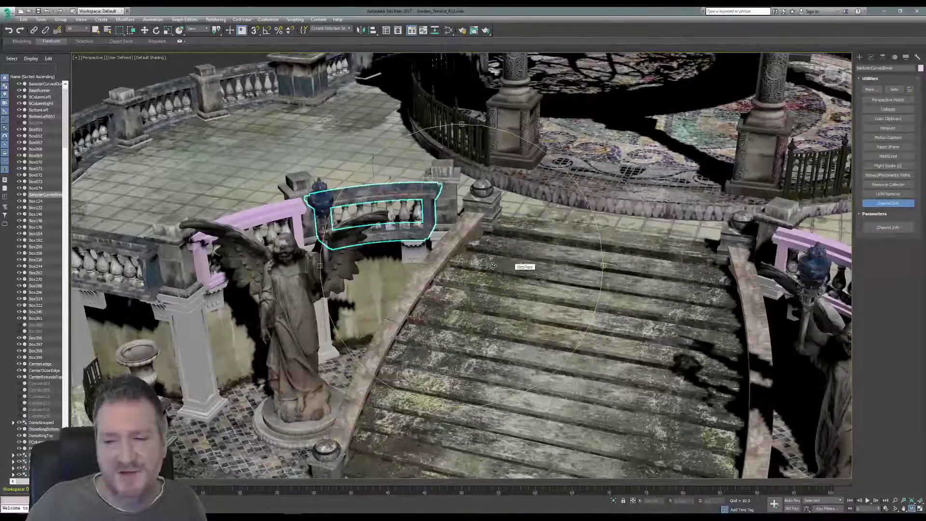
{"action": "left_click_drag", "start_coordinate": [490, 289], "coordinate": [444, 164]}
{"action": "left_click_drag", "start_coordinate": [458, 406], "coordinate": [603, 265]}
{"action": "middle_click_drag", "start_coordinate": [438, 263], "coordinate": [339, 266], "text": "alt"}
{"action": "middle_click_drag", "start_coordinate": [416, 269], "coordinate": [442, 283], "text": "alt"}
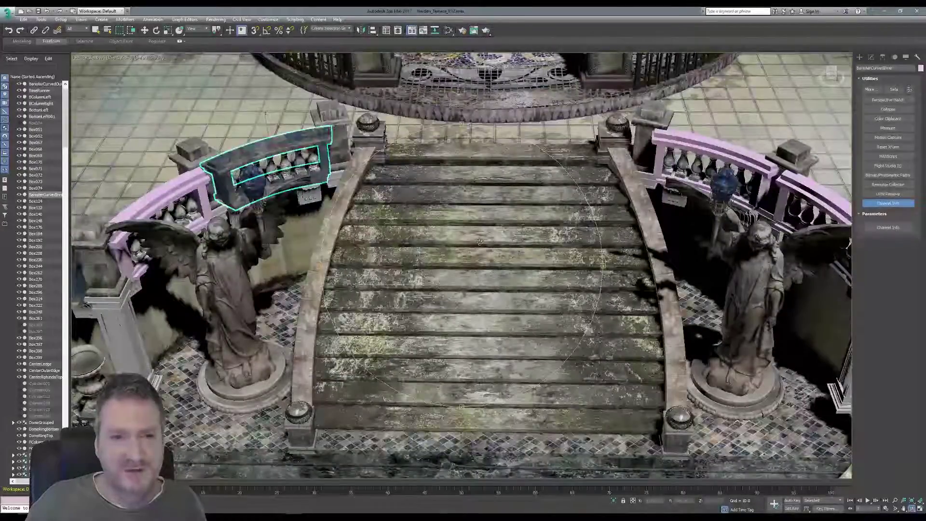
{"action": "middle_click_drag", "start_coordinate": [480, 241], "coordinate": [462, 244], "text": "alt"}
{"action": "middle_click_drag", "start_coordinate": [538, 249], "coordinate": [492, 237]}
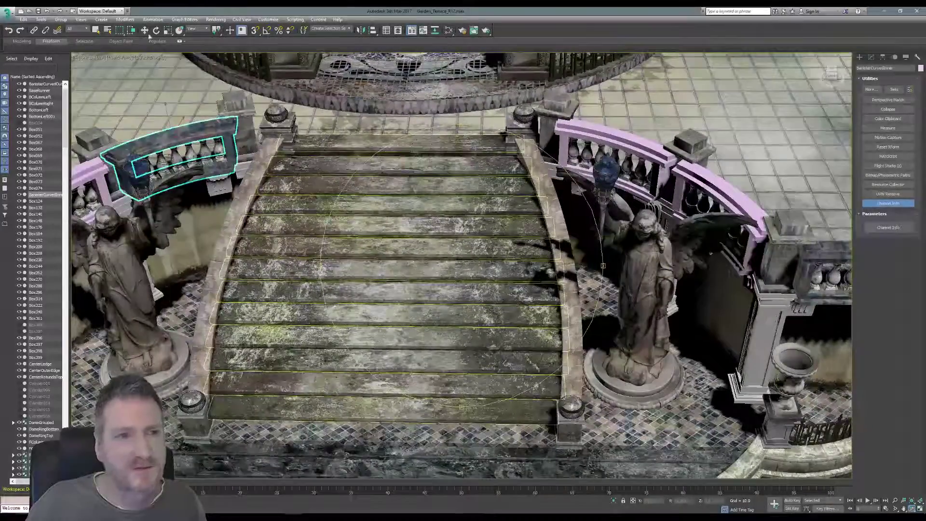
Isolate the untextured curved banister group behind the right-hand angel statue, next to the outer railing, and ungroup it.
{"action": "left_click", "coordinate": [96, 30]}
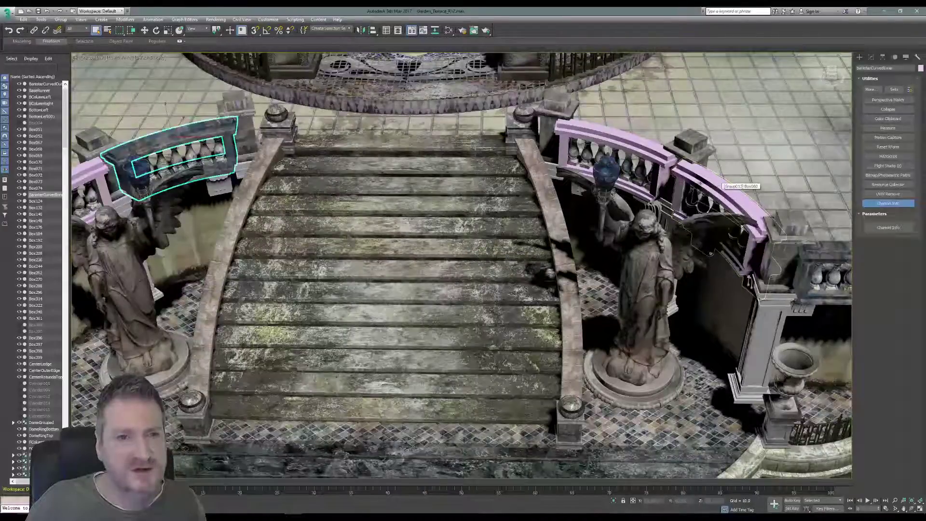
{"action": "middle_click_drag", "start_coordinate": [313, 155], "coordinate": [414, 150]}
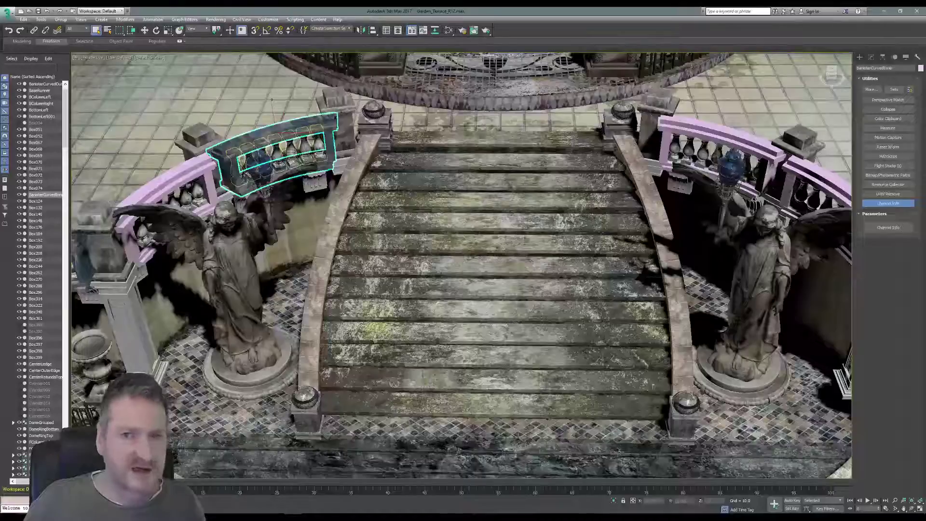
{"action": "middle_click_drag", "start_coordinate": [279, 151], "coordinate": [241, 283], "text": "alt"}
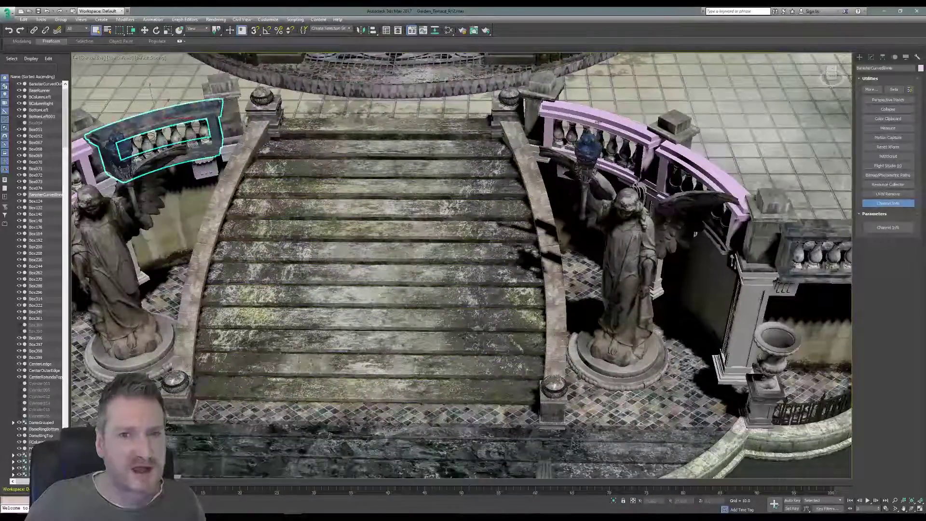
{"action": "left_click", "coordinate": [696, 234]}
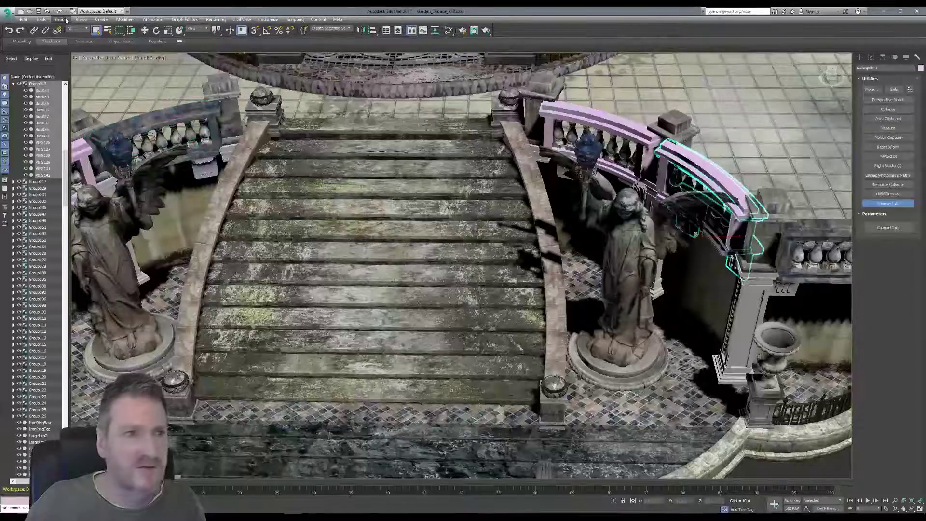
{"action": "left_click", "coordinate": [41, 19]}
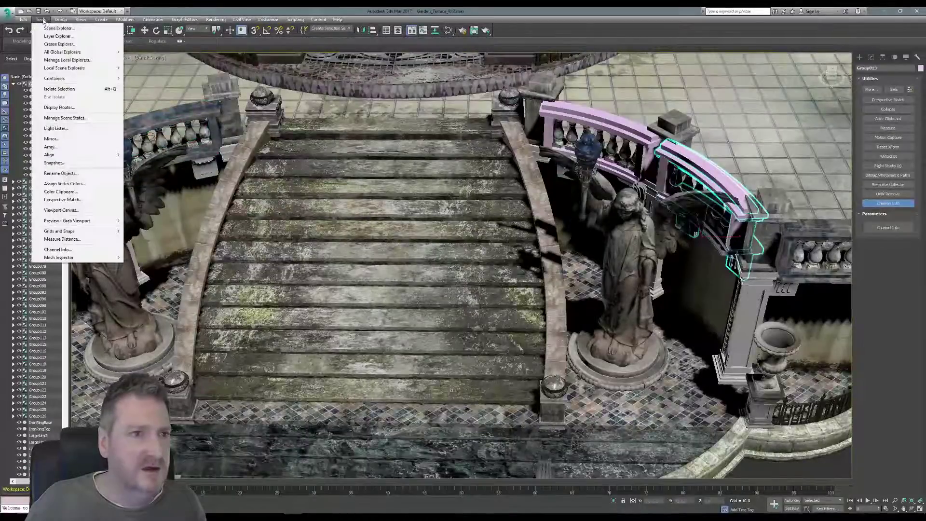
{"action": "left_click", "coordinate": [60, 89]}
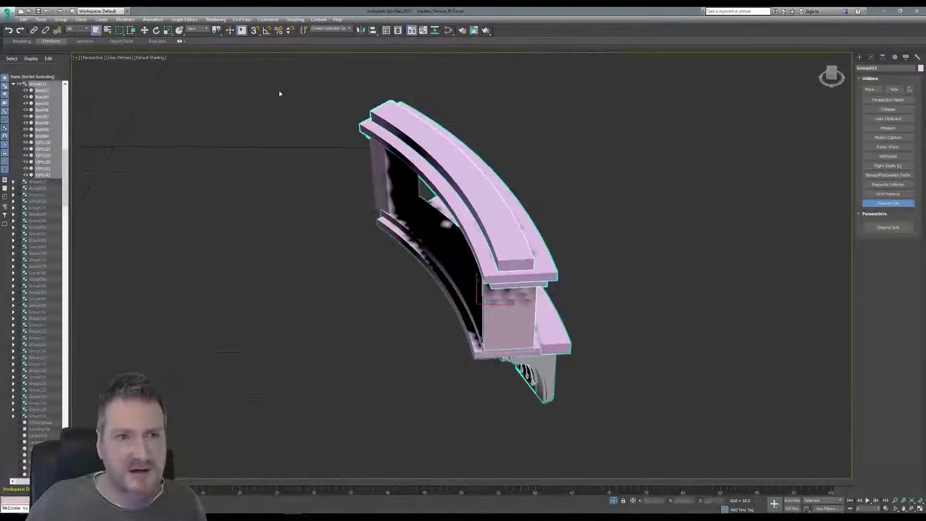
{"action": "left_click", "coordinate": [61, 20]}
{"action": "left_click", "coordinate": [66, 39]}
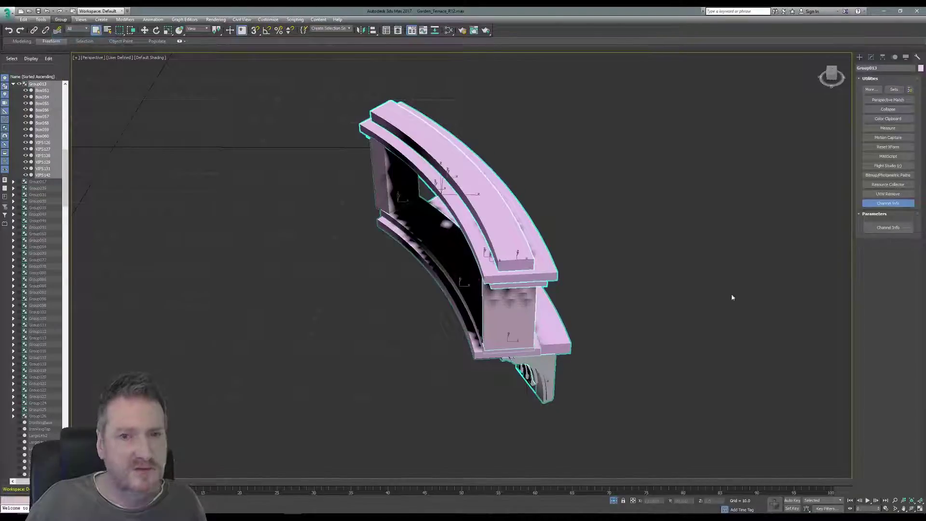
In the top rail's Edit Poly modifier, attach the rail pieces directly beneath it and the right-hand post.
{"action": "middle_click_drag", "start_coordinate": [699, 369], "coordinate": [537, 261], "text": "alt"}
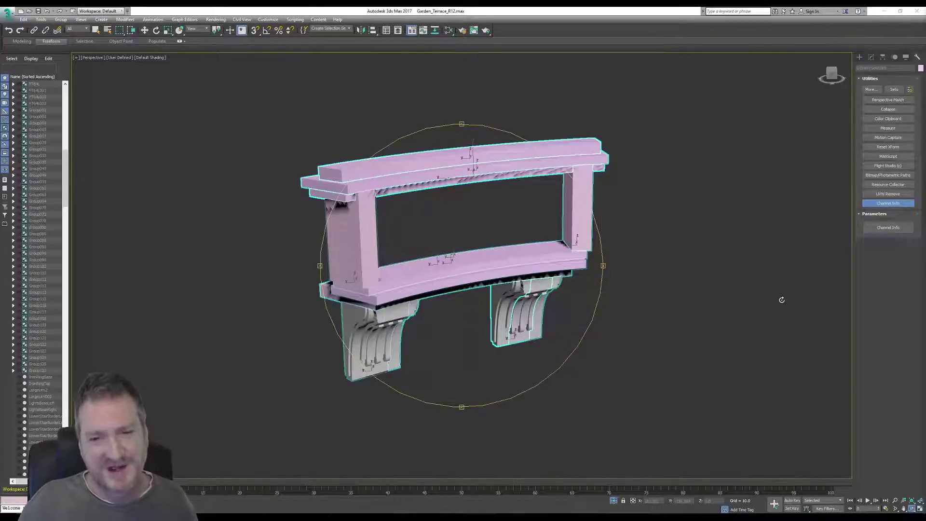
{"action": "left_click", "coordinate": [95, 32]}
{"action": "left_click", "coordinate": [665, 114]}
{"action": "middle_click_drag", "start_coordinate": [513, 225], "coordinate": [507, 227]}
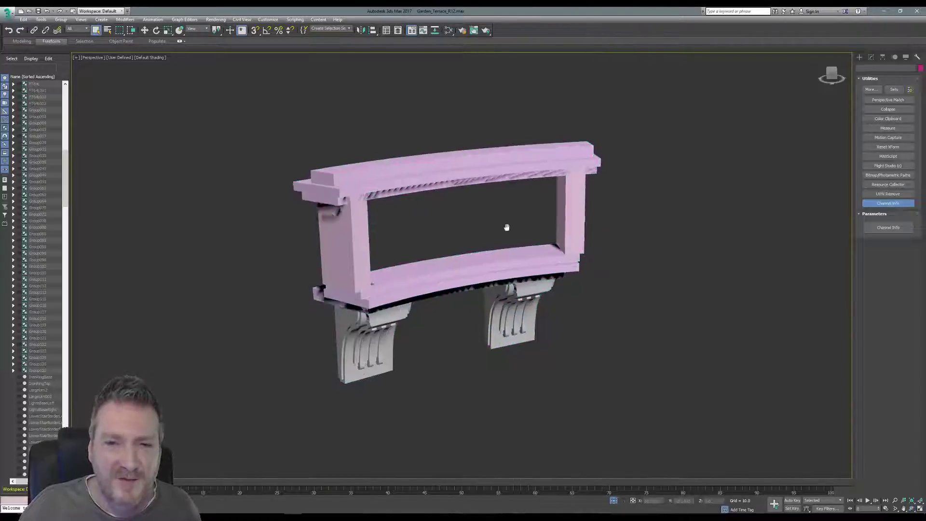
{"action": "scroll", "coordinate": [564, 155], "scroll_direction": "up", "scroll_amount": 4}
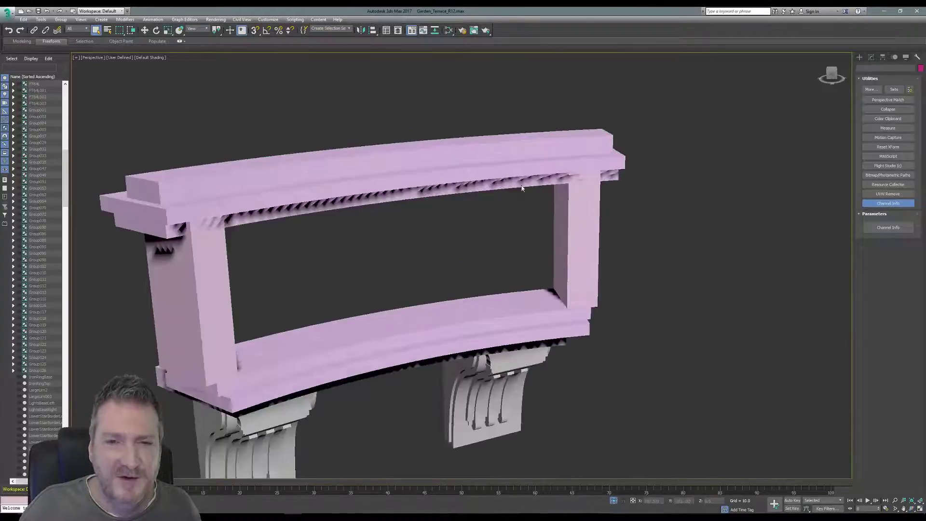
{"action": "left_click", "coordinate": [570, 141]}
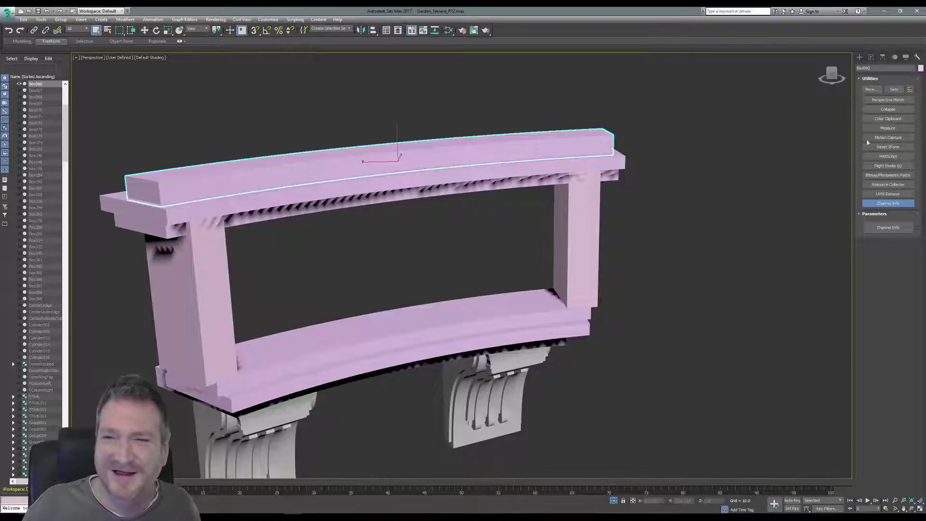
{"action": "left_click", "coordinate": [872, 58]}
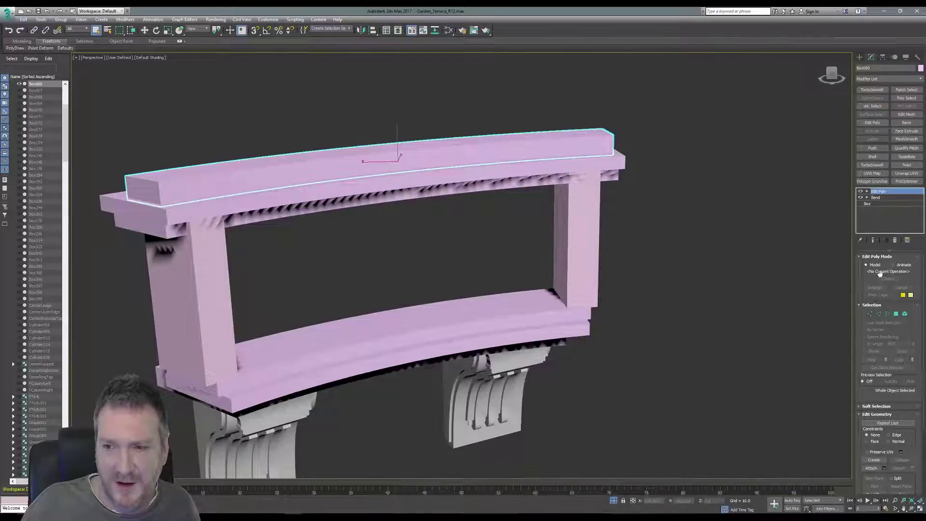
{"action": "left_click", "coordinate": [872, 469]}
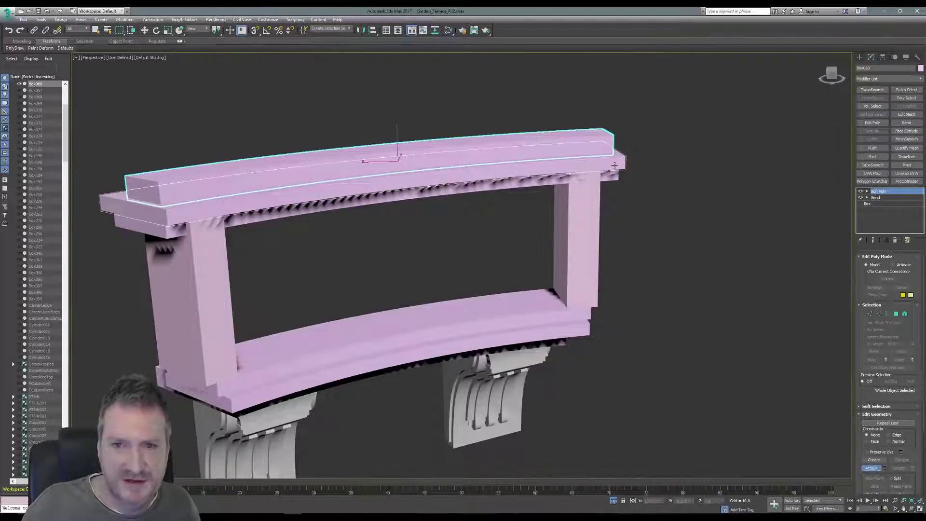
{"action": "left_click", "coordinate": [615, 176]}
{"action": "left_click", "coordinate": [566, 203]}
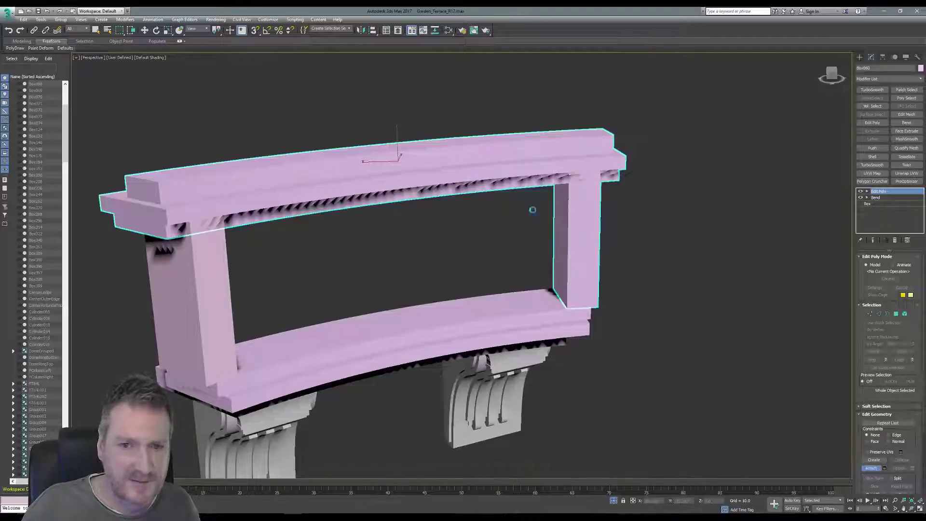
Attach the left-hand post and the stacked lower rail pieces to the same banister mesh, leaving out the corbels.
{"action": "left_click", "coordinate": [213, 272]}
{"action": "left_click", "coordinate": [467, 313]}
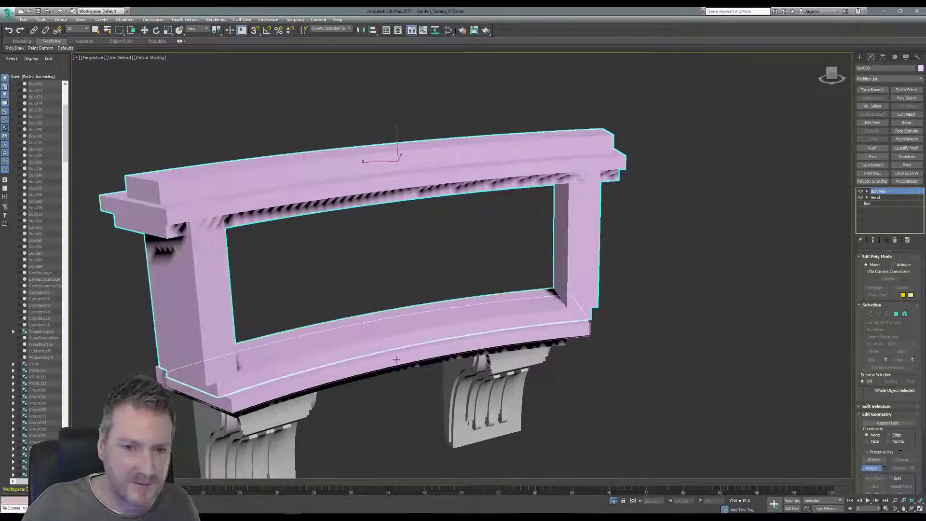
{"action": "left_click", "coordinate": [396, 361]}
{"action": "left_click", "coordinate": [400, 368]}
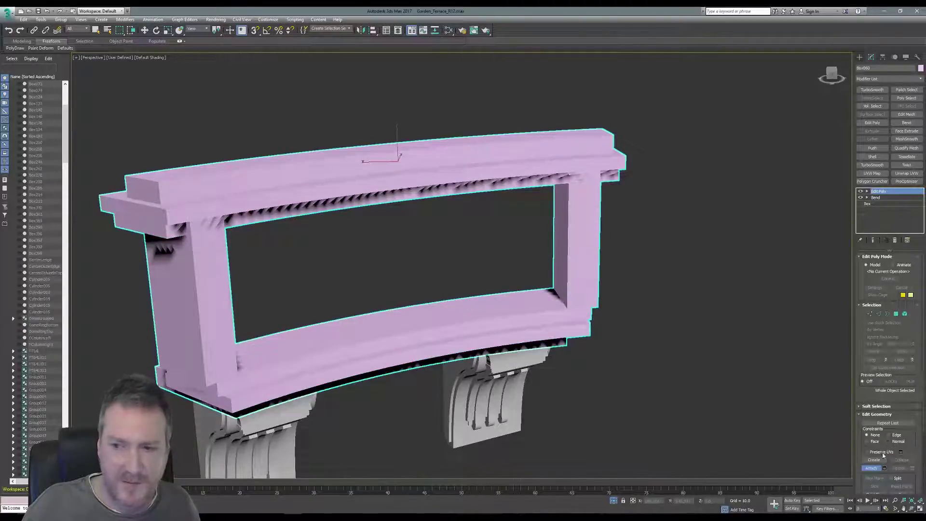
{"action": "key", "text": "w"}
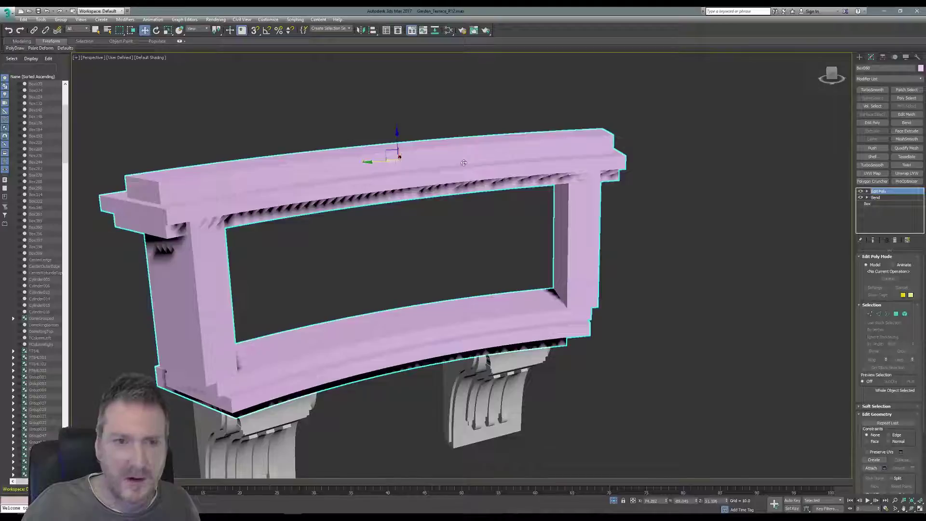
Isolate the merged banister without its corbels, inspect it from the end side, and exit isolation to show the full terrace.
{"action": "left_click", "coordinate": [40, 20]}
{"action": "left_click", "coordinate": [59, 89]}
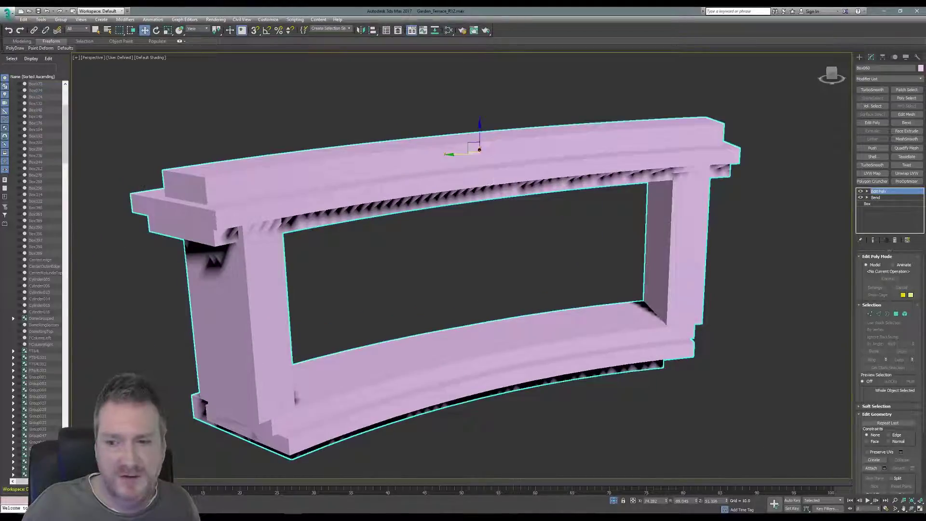
{"action": "left_click_drag", "start_coordinate": [500, 313], "coordinate": [491, 278]}
{"action": "left_click", "coordinate": [41, 19]}
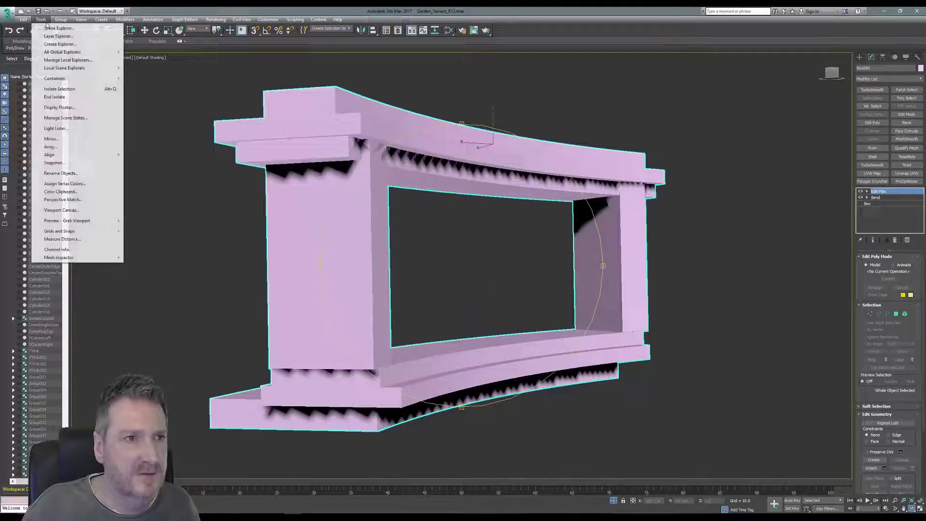
{"action": "left_click", "coordinate": [70, 90]}
{"action": "left_click_drag", "start_coordinate": [484, 252], "coordinate": [421, 247]}
{"action": "scroll", "coordinate": [423, 253], "scroll_direction": "down", "scroll_amount": 3}
{"action": "middle_click_drag", "start_coordinate": [429, 263], "coordinate": [425, 282]}
{"action": "left_click_drag", "start_coordinate": [424, 282], "coordinate": [405, 282]}
Copy the 1:map UV channel of the textured BanisterCurvedInner across the stairs using Channel Info.
{"action": "left_click", "coordinate": [96, 30]}
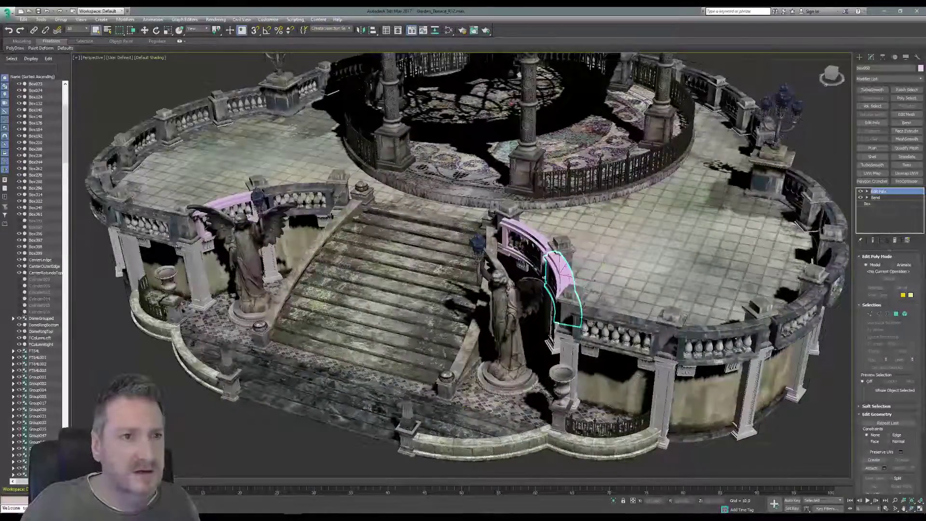
{"action": "left_click", "coordinate": [324, 191]}
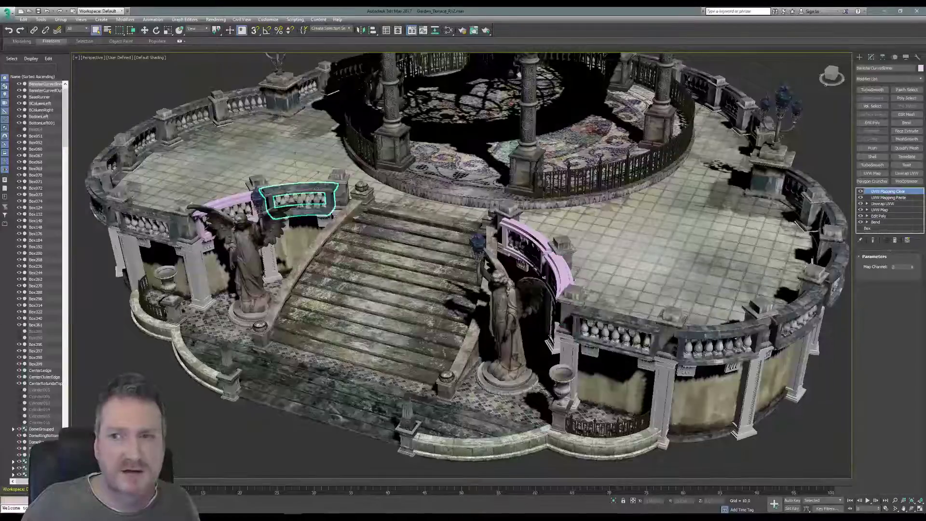
{"action": "left_click", "coordinate": [918, 57]}
{"action": "left_click", "coordinate": [888, 203]}
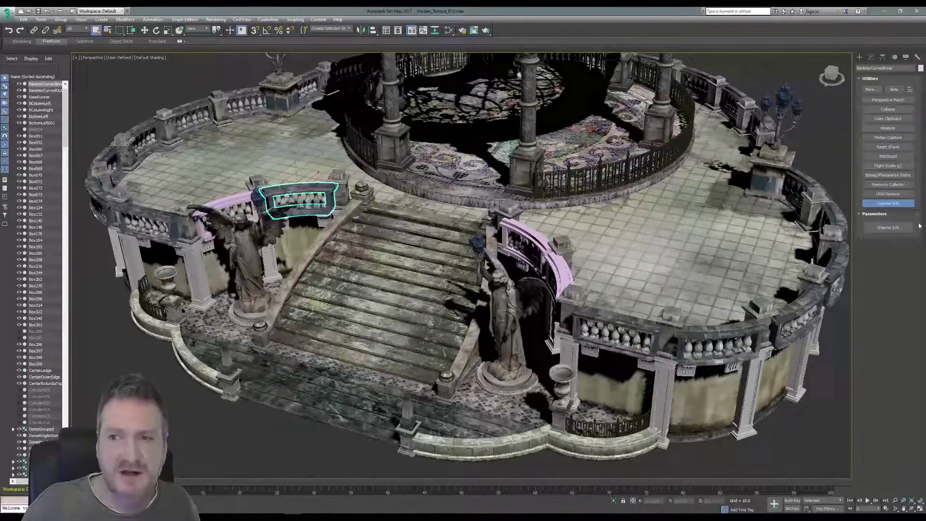
{"action": "left_click", "coordinate": [889, 227]}
{"action": "right_click", "coordinate": [76, 78]}
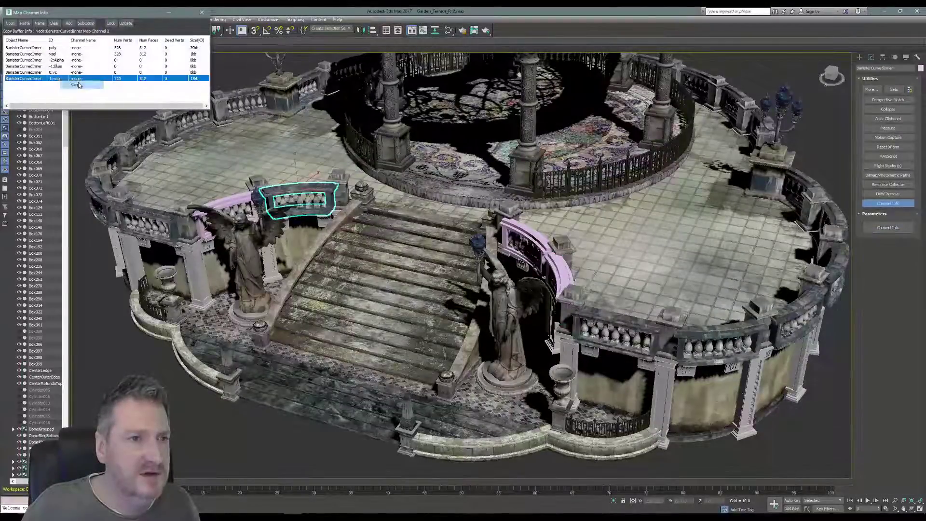
{"action": "left_click", "coordinate": [77, 85]}
Paste the copied UVs into the 1:map channel of the merged banister Box060 and close the channel list.
{"action": "left_click", "coordinate": [557, 268]}
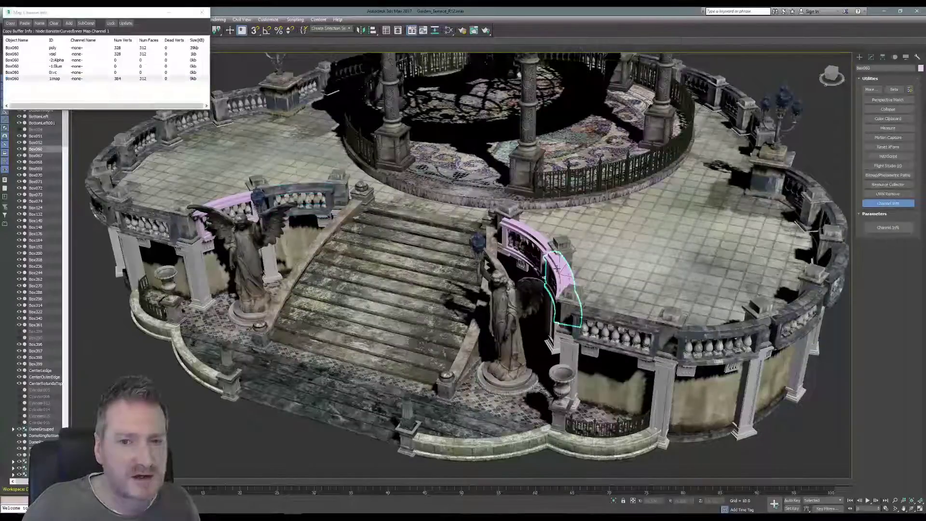
{"action": "right_click", "coordinate": [64, 78]}
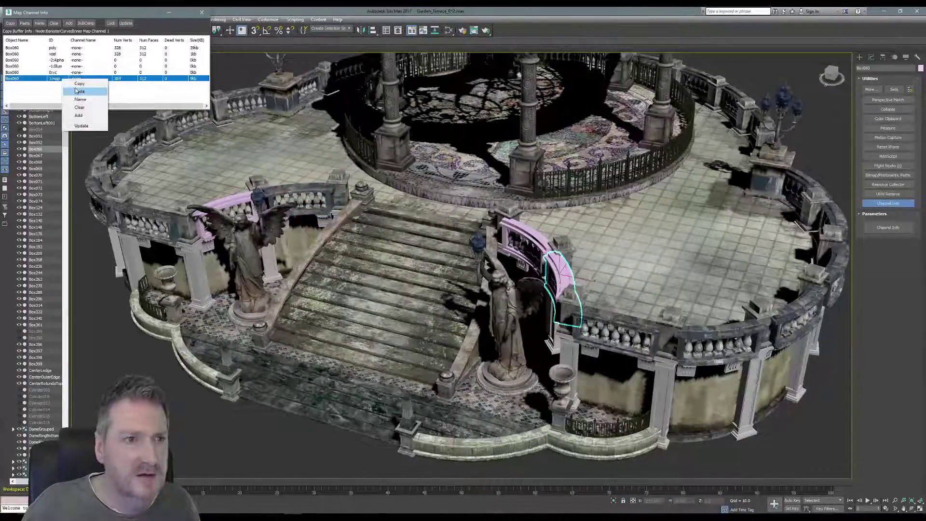
{"action": "left_click", "coordinate": [78, 91]}
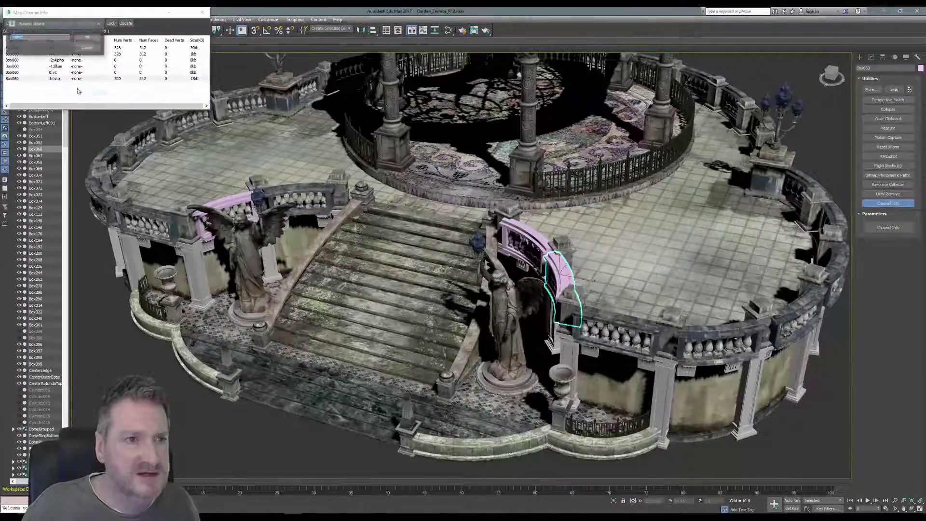
{"action": "left_click", "coordinate": [202, 12]}
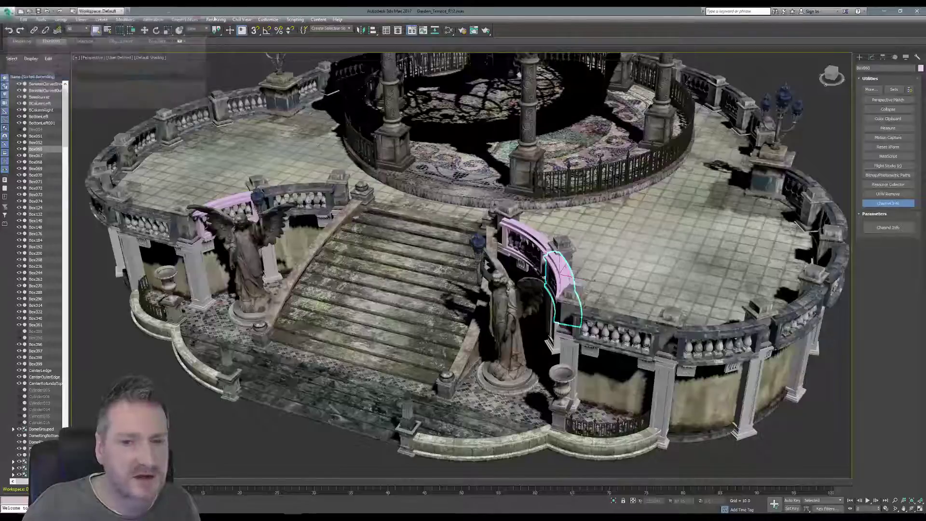
Assign the material using BanisterCurvedInner_Painted.tga to the merged banister and close the material editor.
{"action": "left_click", "coordinate": [449, 30]}
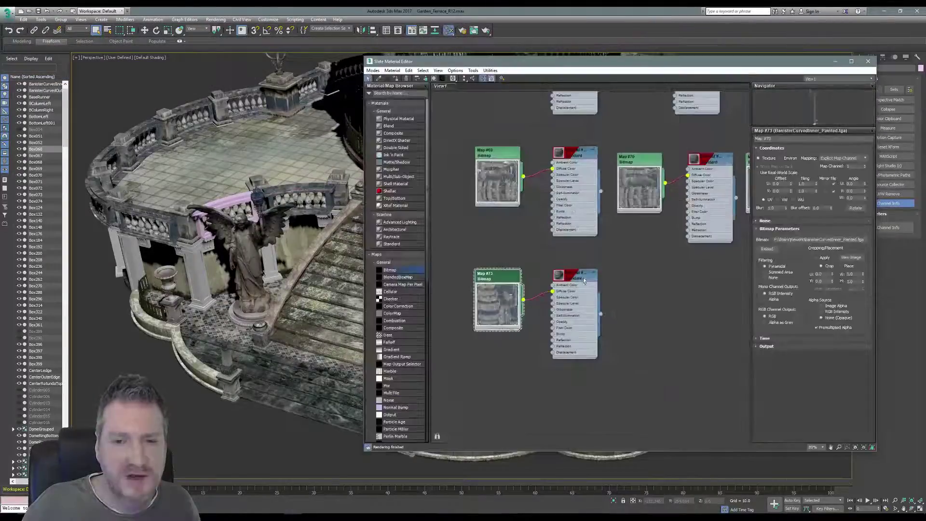
{"action": "middle_click_drag", "start_coordinate": [289, 236], "coordinate": [79, 190]}
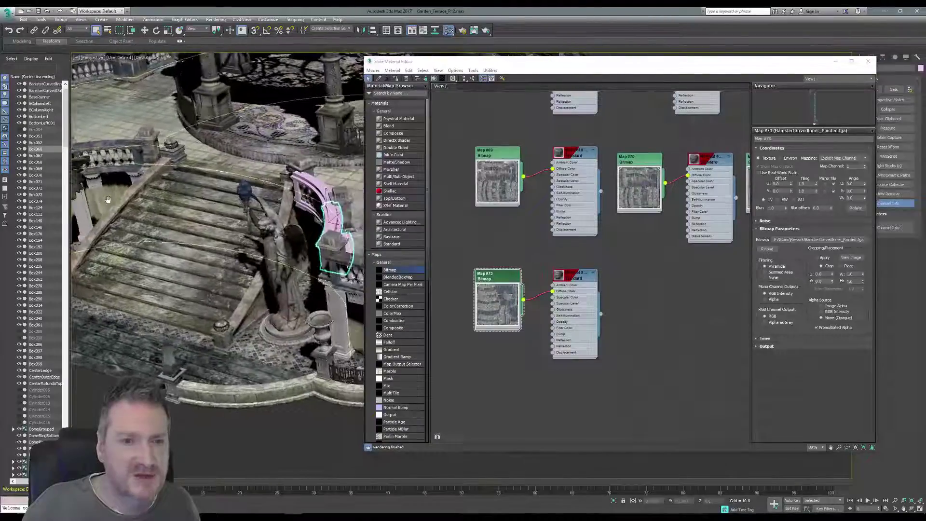
{"action": "right_click", "coordinate": [572, 276]}
{"action": "left_click", "coordinate": [598, 280]}
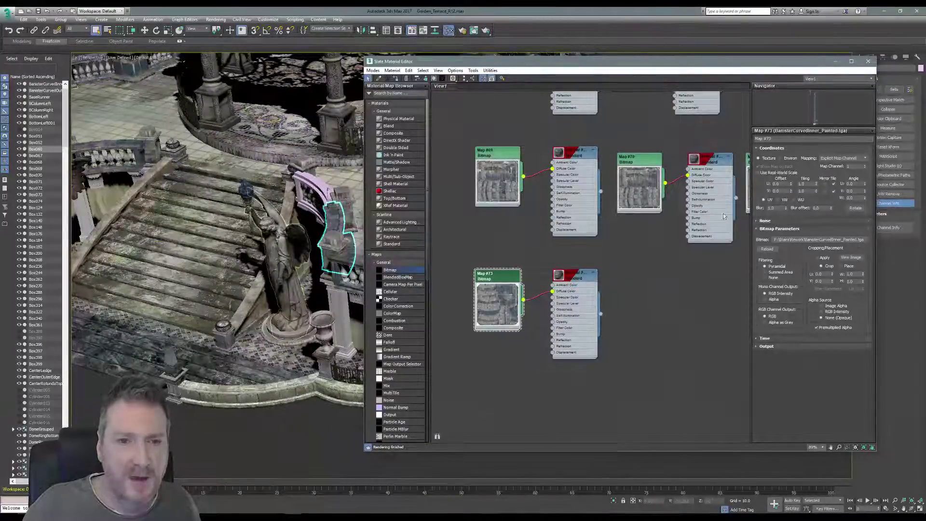
{"action": "left_click", "coordinate": [868, 61]}
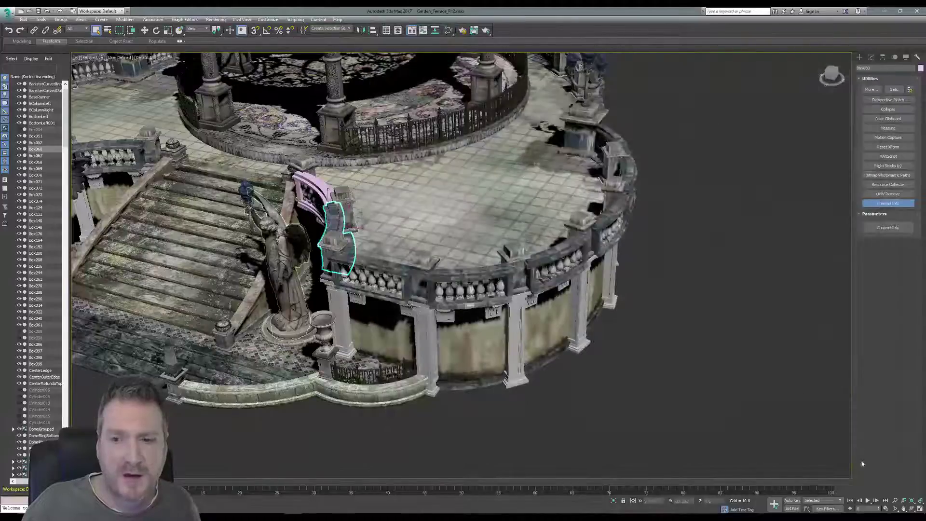
Examine the newly textured banister beside the stairs from low front and side viewpoints, comparing it with the surrounding railings.
{"action": "left_click", "coordinate": [913, 510]}
{"action": "left_click_drag", "start_coordinate": [449, 314], "coordinate": [449, 273]}
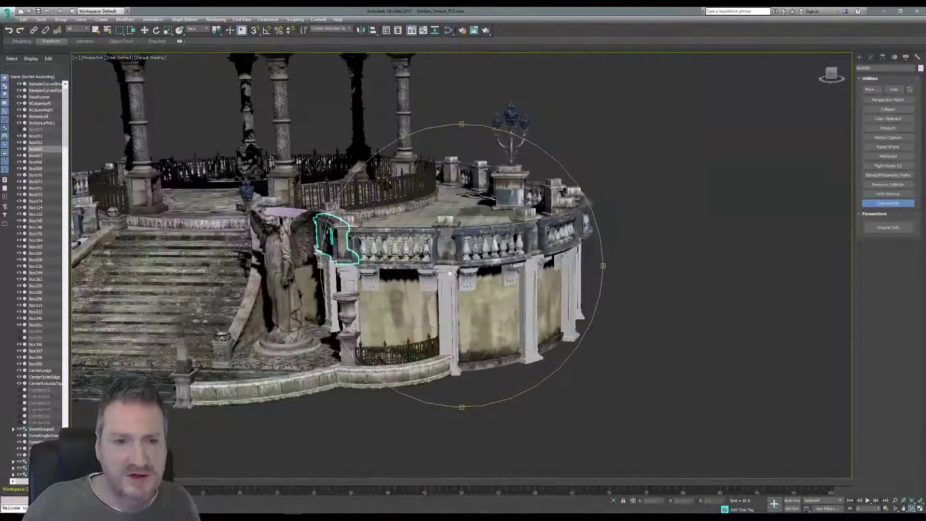
{"action": "middle_click_drag", "start_coordinate": [449, 273], "coordinate": [623, 277]}
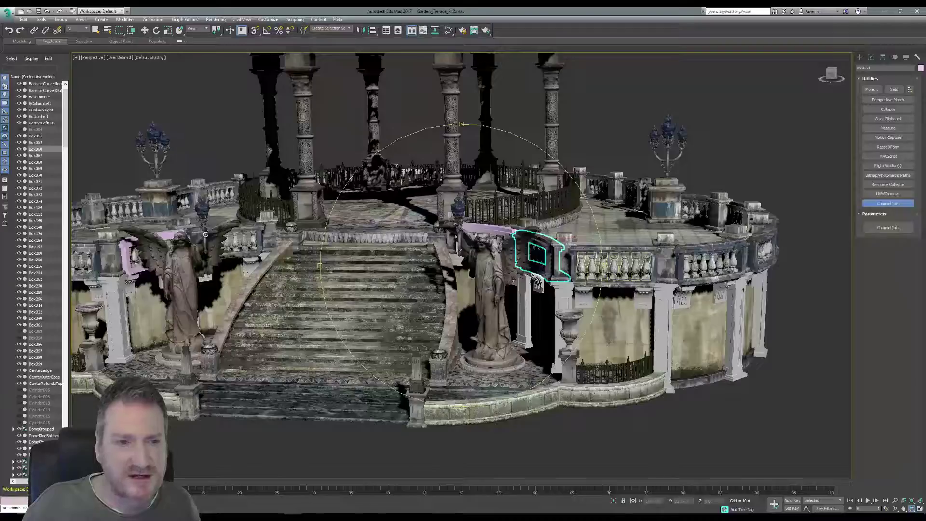
{"action": "left_click_drag", "start_coordinate": [407, 271], "coordinate": [436, 265]}
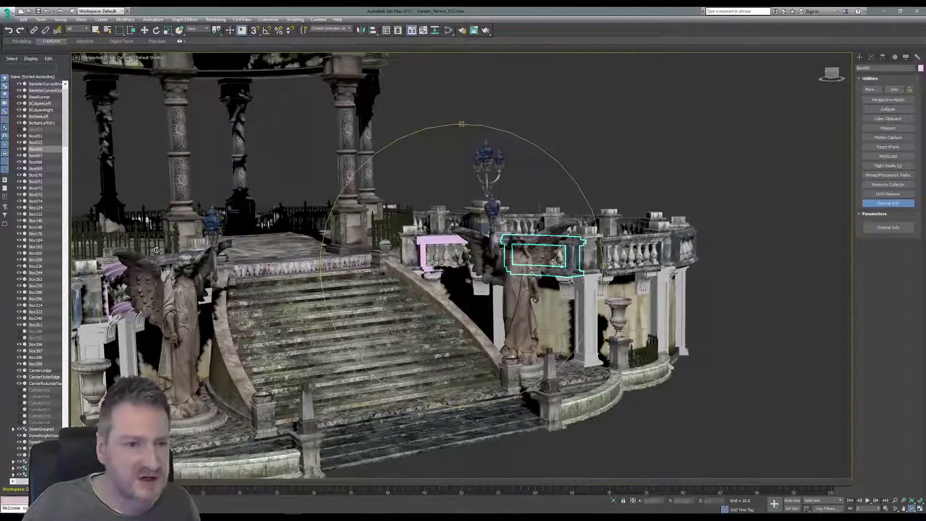
{"action": "middle_click_drag", "start_coordinate": [470, 300], "coordinate": [445, 319], "text": "alt"}
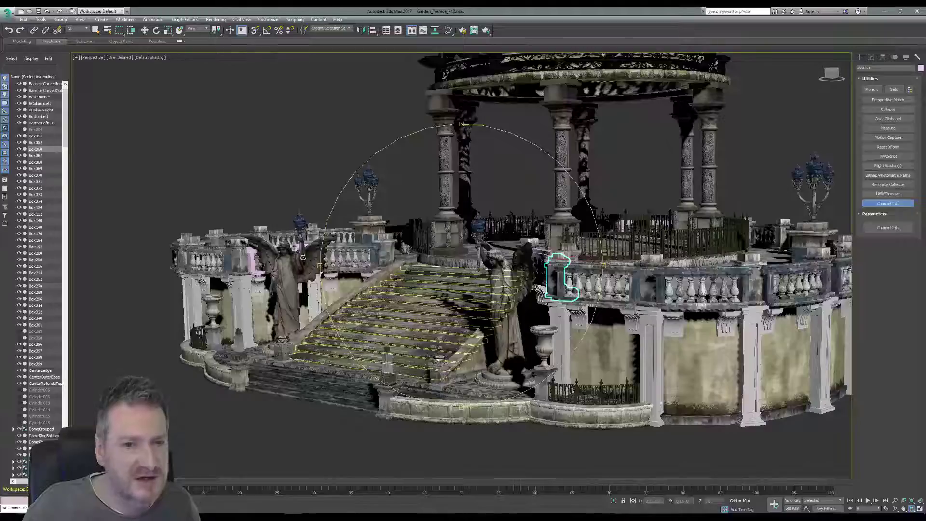
Examine the banisters on both sides of the staircase from the front and from above, ending on the untextured section behind the angel statue.
{"action": "middle_click_drag", "start_coordinate": [418, 287], "coordinate": [536, 276], "text": "alt"}
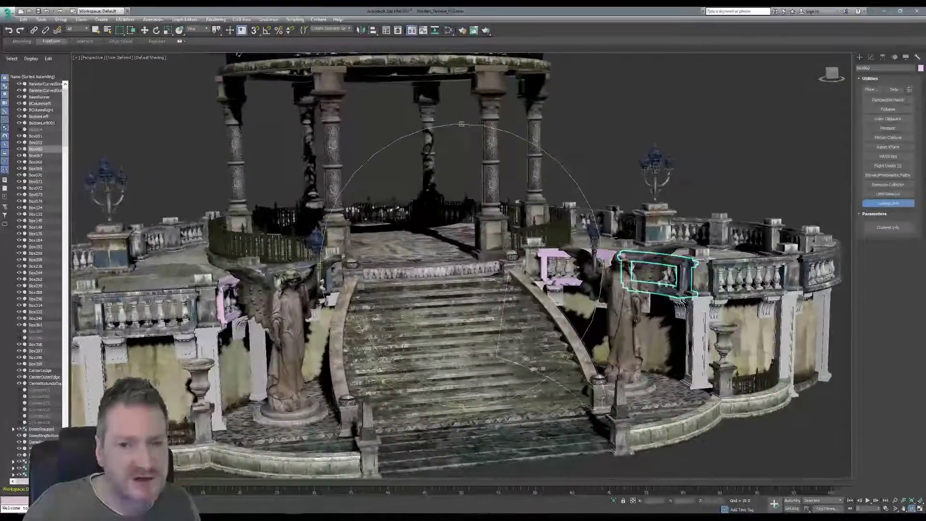
{"action": "left_click_drag", "start_coordinate": [537, 277], "coordinate": [531, 306]}
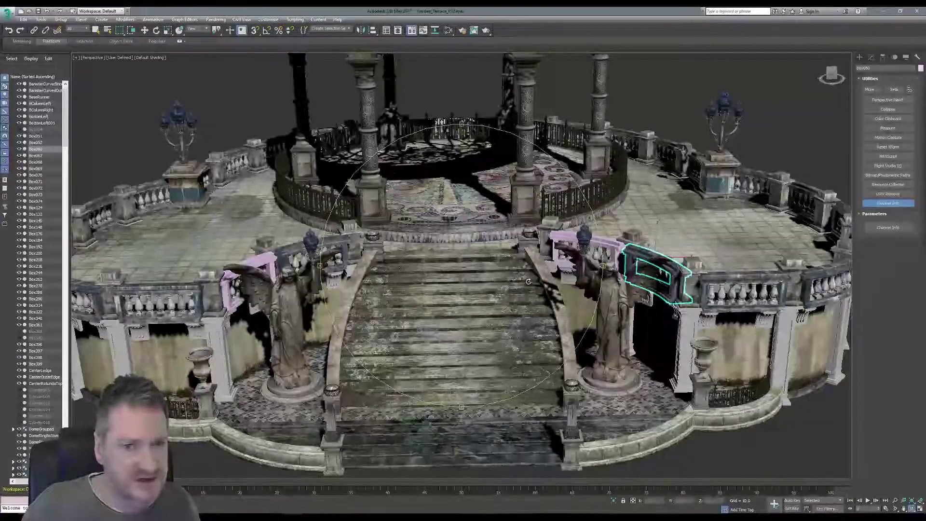
{"action": "middle_click_drag", "start_coordinate": [473, 269], "coordinate": [471, 259], "text": "alt"}
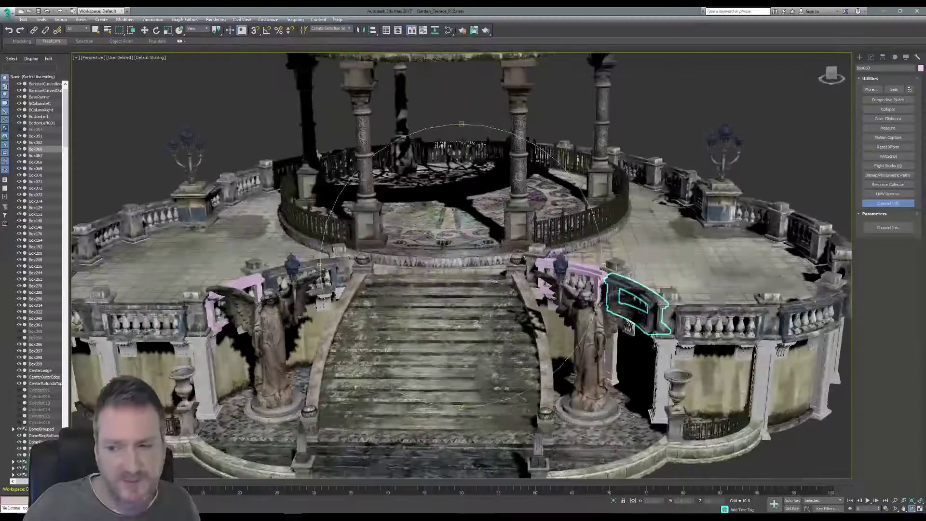
{"action": "middle_click_drag", "start_coordinate": [471, 259], "coordinate": [470, 251], "text": "alt"}
{"action": "middle_click_drag", "start_coordinate": [430, 290], "coordinate": [454, 291]}
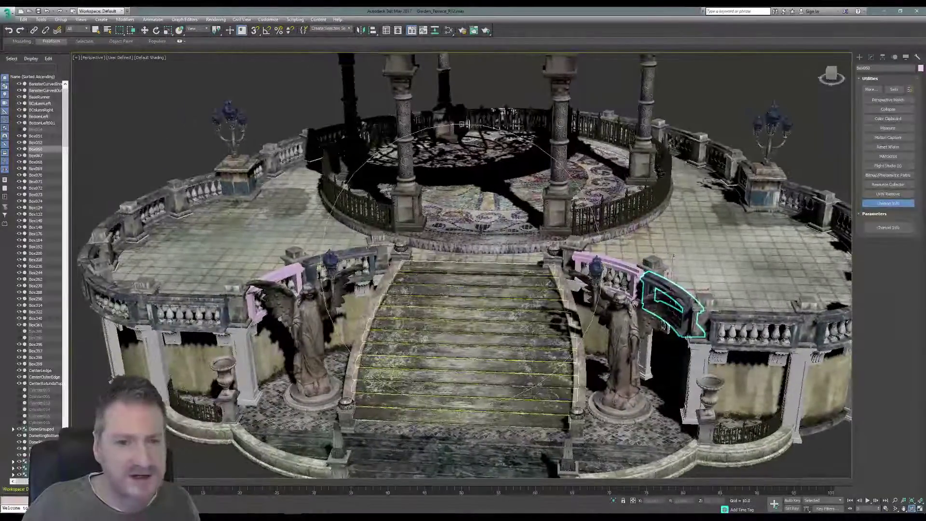
{"action": "scroll", "coordinate": [337, 251], "scroll_direction": "up", "scroll_amount": 3}
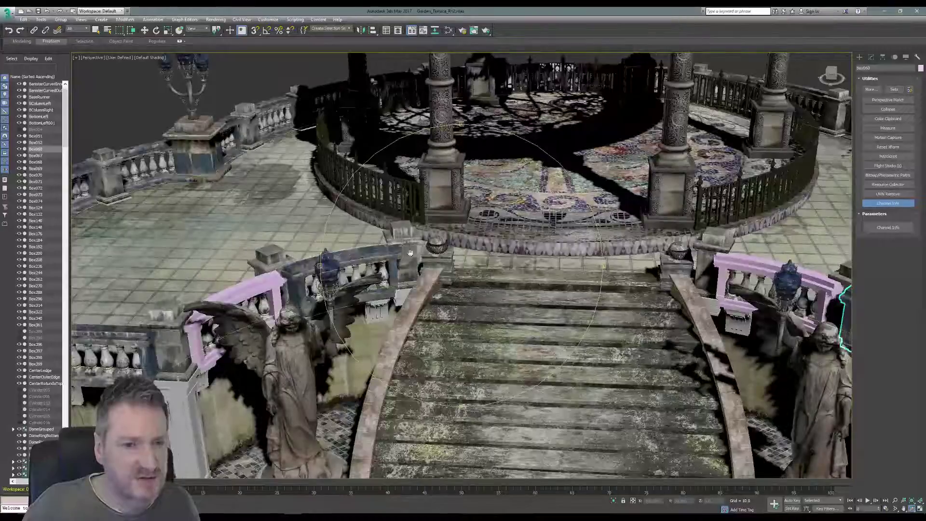
{"action": "middle_click_drag", "start_coordinate": [337, 250], "coordinate": [436, 229]}
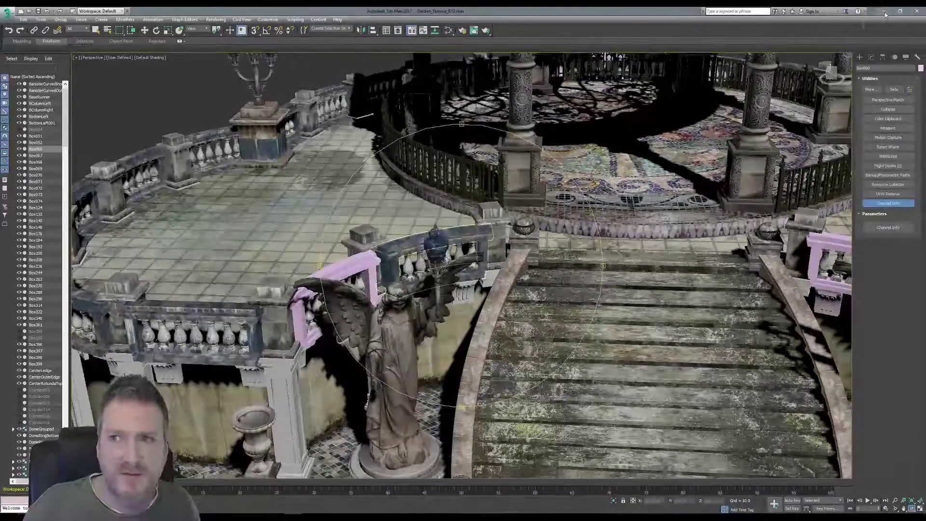
Switch to Mari, add a new paint layer above the banister's existing layers, and browse the image library for mask images.
{"action": "left_click", "coordinate": [884, 10]}
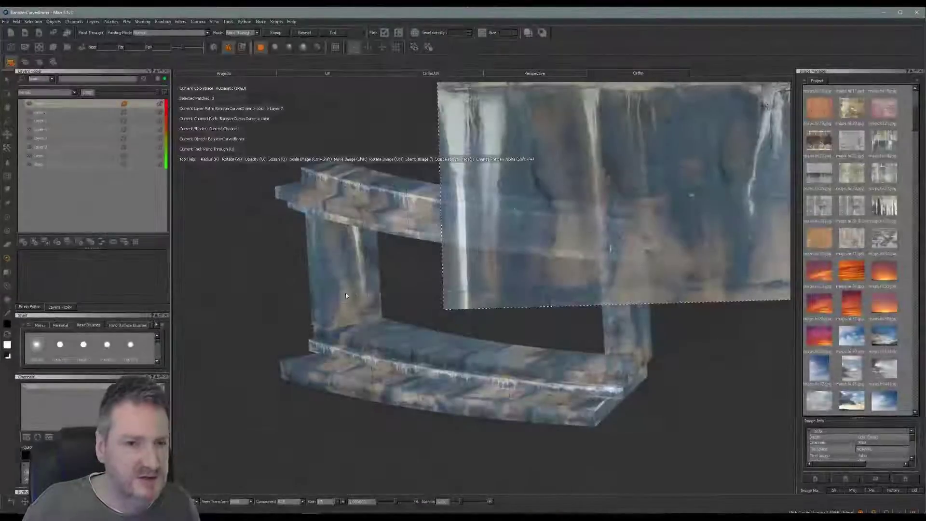
{"action": "left_click", "coordinate": [22, 241]}
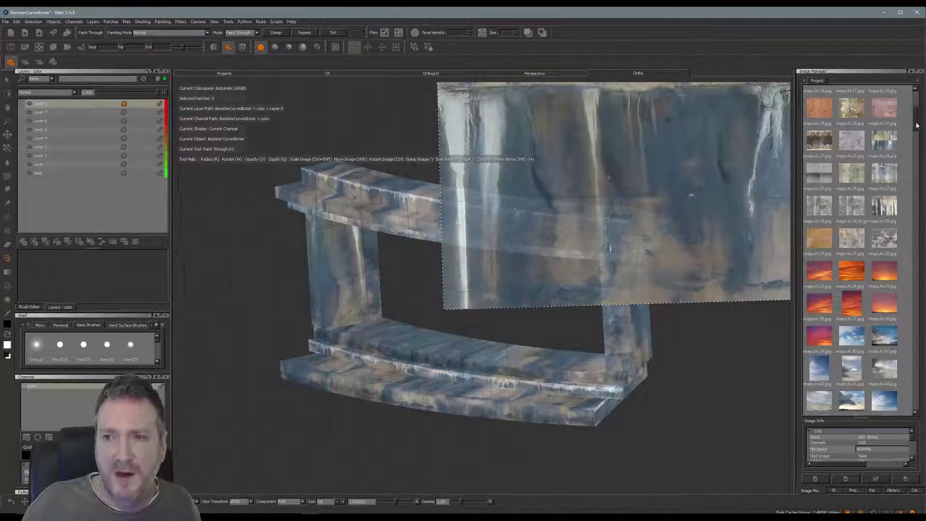
{"action": "left_click_drag", "start_coordinate": [916, 126], "coordinate": [917, 220]}
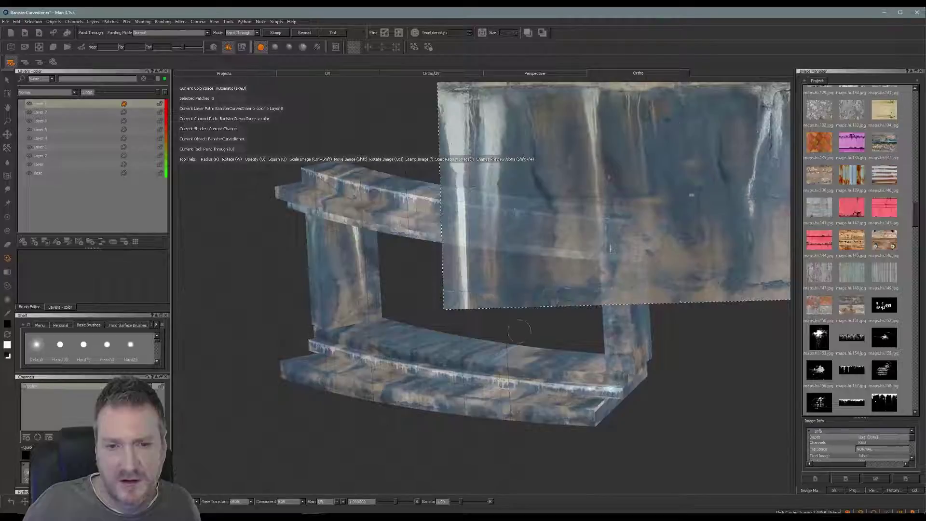
Return to 3ds Max and examine the weathering on the banisters beside the stairs, around the outer terrace edge and below the dome.
{"action": "left_click", "coordinate": [886, 15]}
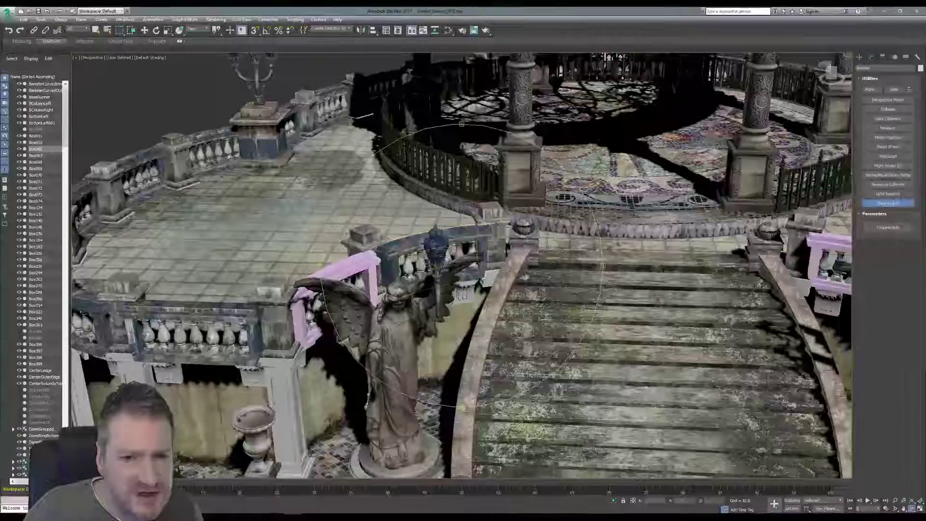
{"action": "scroll", "coordinate": [449, 282], "scroll_direction": "up", "scroll_amount": 6}
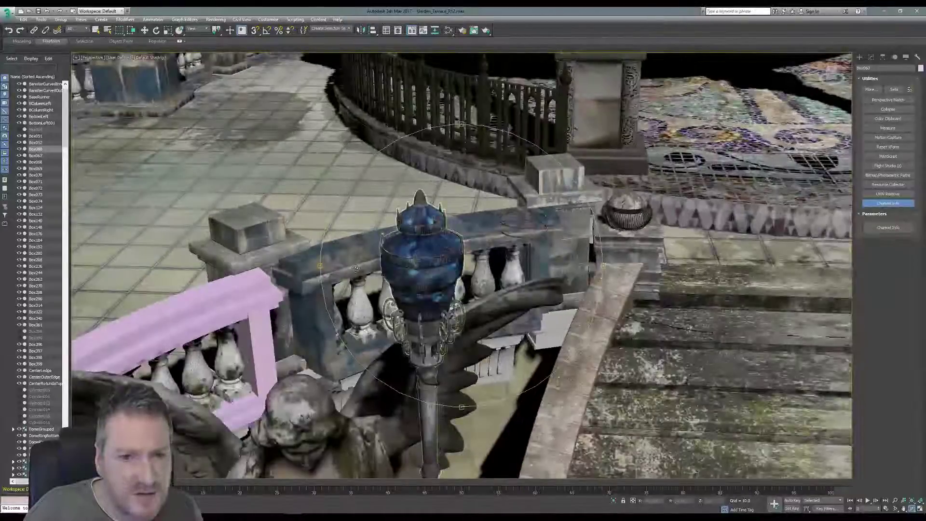
{"action": "scroll", "coordinate": [355, 269], "scroll_direction": "up", "scroll_amount": 3}
{"action": "scroll", "coordinate": [356, 269], "scroll_direction": "up", "scroll_amount": 1}
{"action": "left_click_drag", "start_coordinate": [356, 268], "coordinate": [360, 260]}
{"action": "scroll", "coordinate": [406, 287], "scroll_direction": "down", "scroll_amount": 3}
{"action": "middle_click_drag", "start_coordinate": [415, 279], "coordinate": [460, 254]}
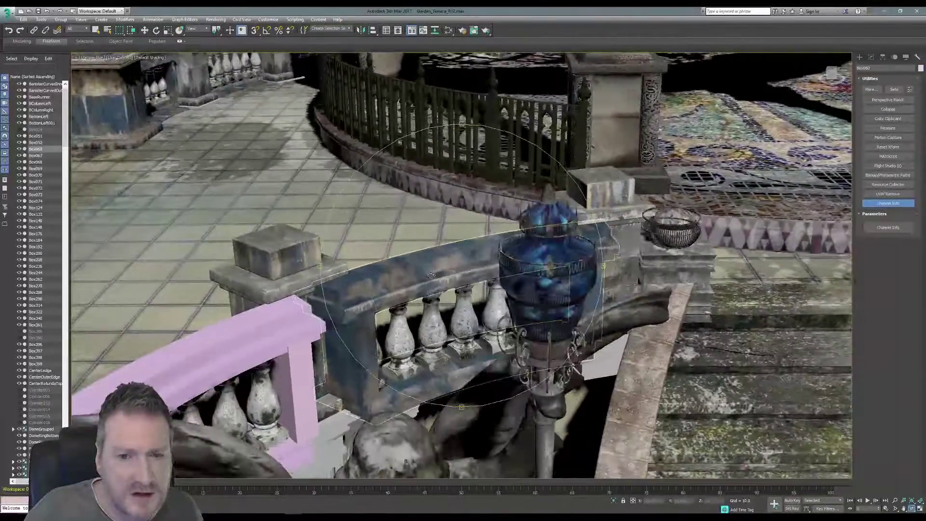
{"action": "left_click_drag", "start_coordinate": [431, 275], "coordinate": [434, 274]}
{"action": "scroll", "coordinate": [411, 345], "scroll_direction": "down", "scroll_amount": 3}
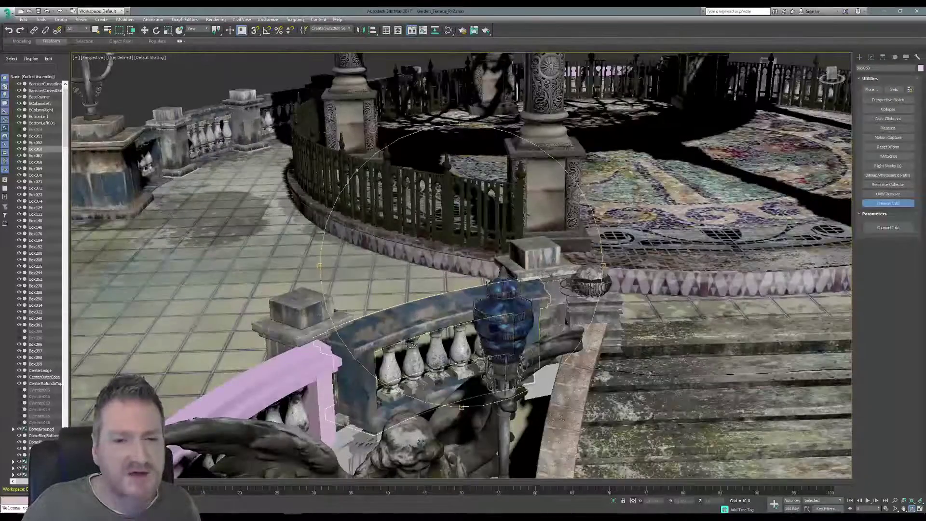
{"action": "left_click_drag", "start_coordinate": [424, 347], "coordinate": [478, 364]}
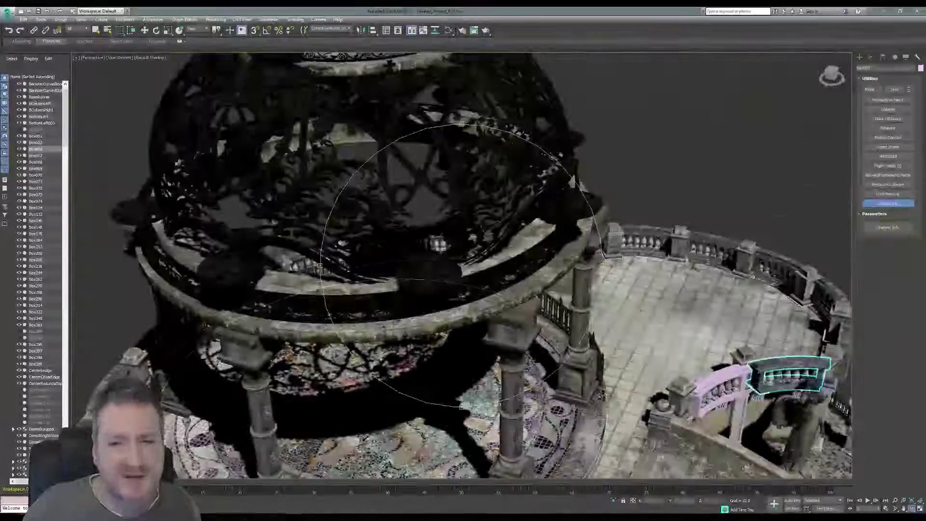
{"action": "middle_click_drag", "start_coordinate": [478, 364], "coordinate": [447, 159]}
{"action": "middle_click_drag", "start_coordinate": [477, 329], "coordinate": [455, 193]}
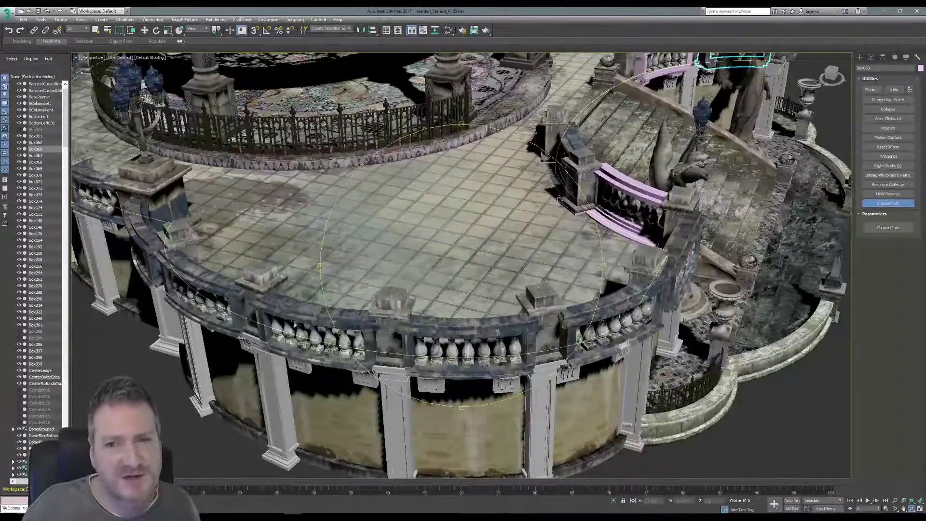
{"action": "left_click_drag", "start_coordinate": [559, 198], "coordinate": [521, 353]}
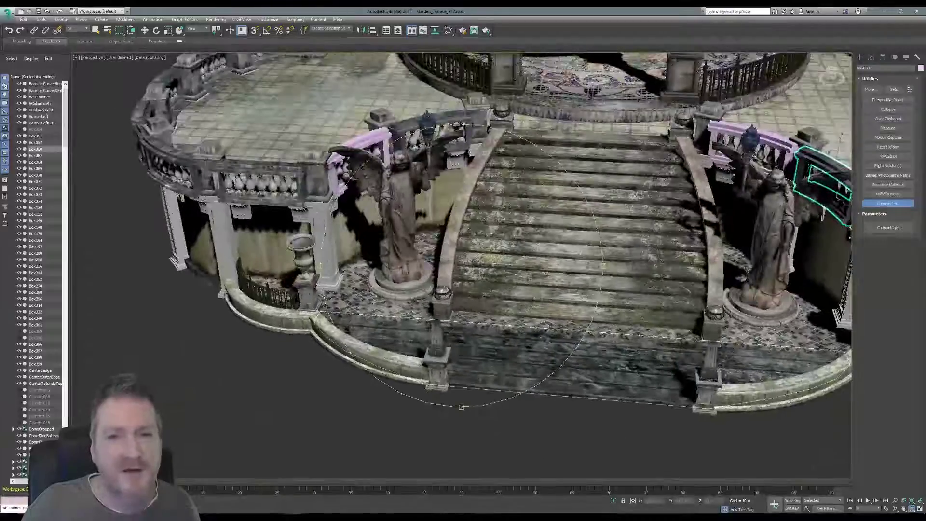
Switch back to Mari and inspect the painted curved banister from both its inner and outer sides.
{"action": "left_click", "coordinate": [891, 11]}
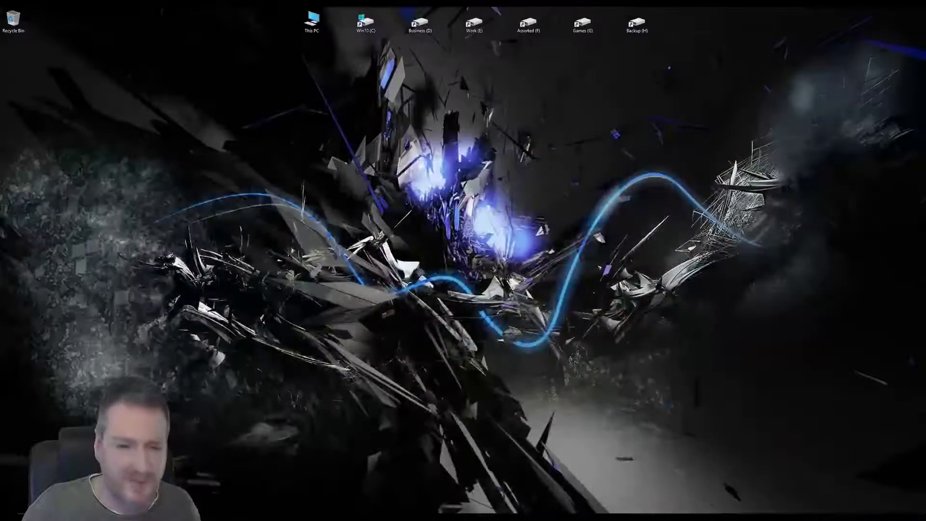
{"action": "key", "text": "alt+Tab"}
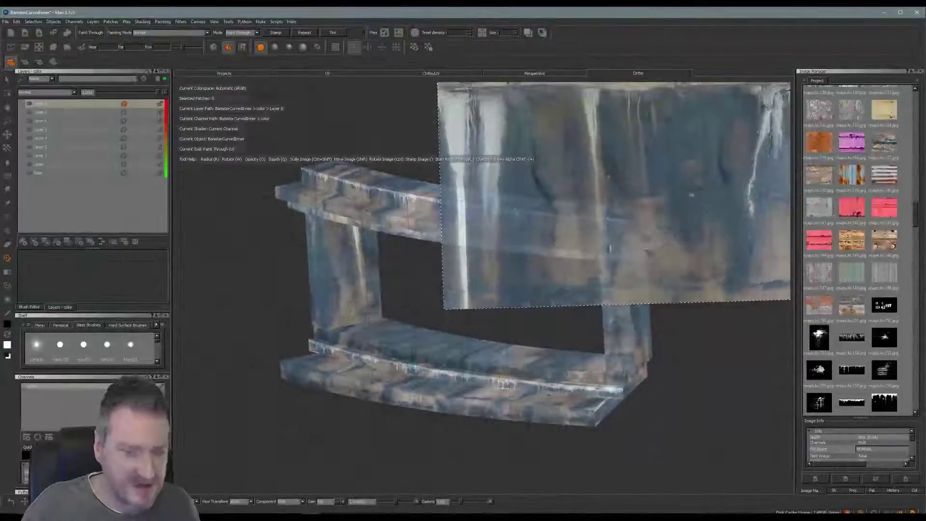
{"action": "left_click_drag", "start_coordinate": [419, 304], "coordinate": [459, 309], "text": "alt"}
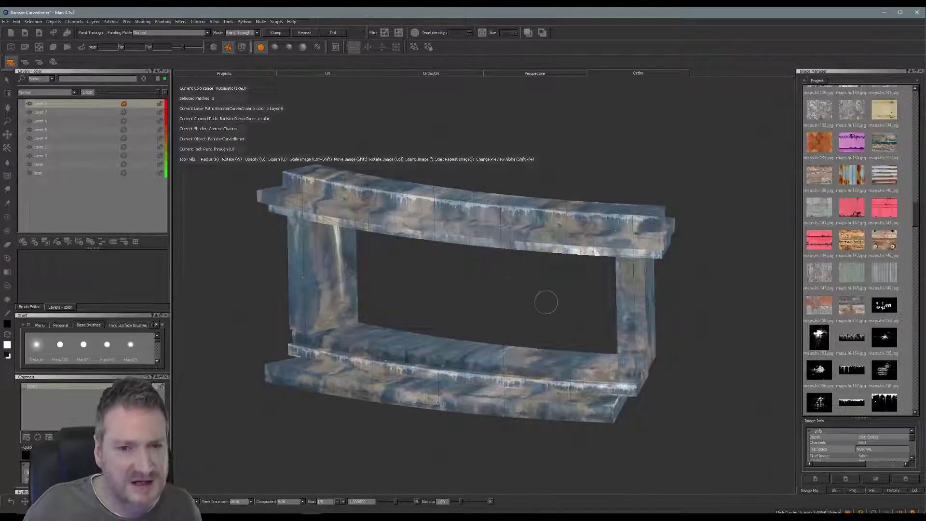
{"action": "left_click_drag", "start_coordinate": [546, 302], "coordinate": [420, 311], "text": "alt"}
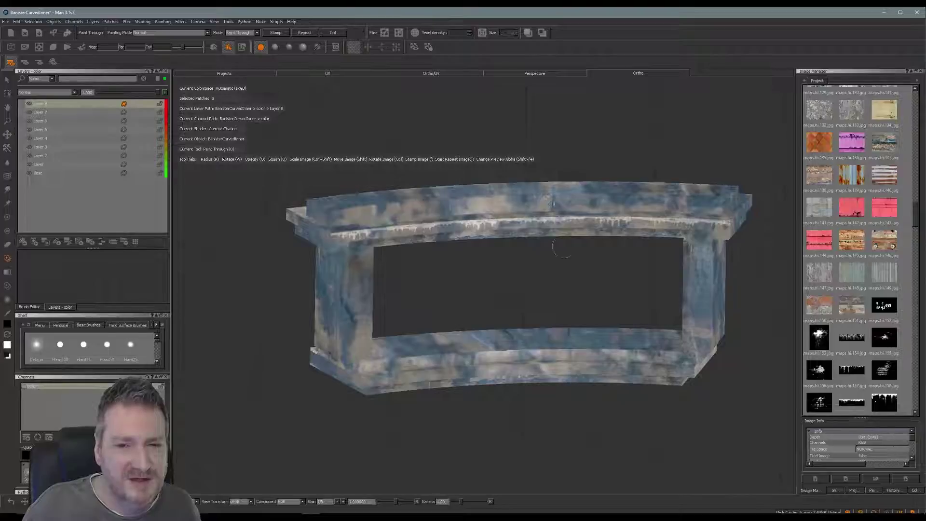
{"action": "left_click_drag", "start_coordinate": [562, 248], "coordinate": [571, 322], "text": "alt"}
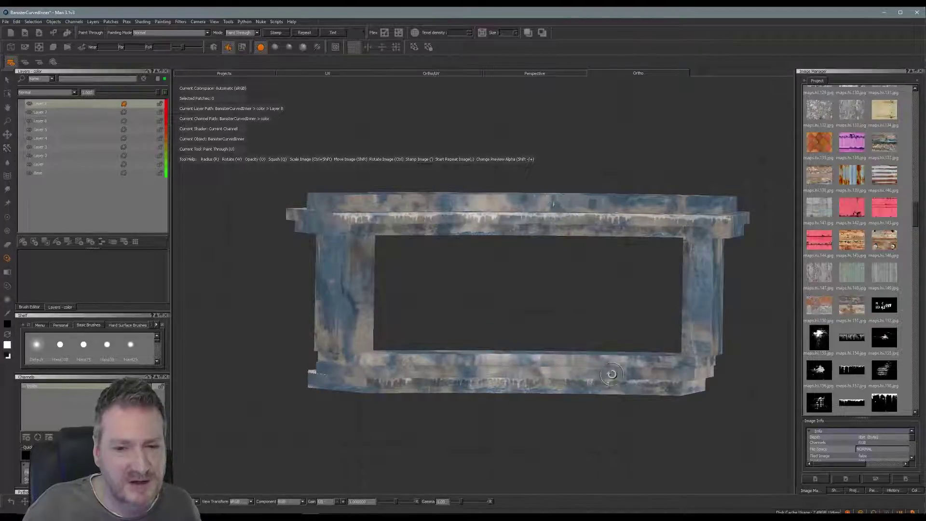
{"action": "left_click_drag", "start_coordinate": [448, 278], "coordinate": [407, 333], "text": "alt"}
{"action": "mouse_move", "coordinate": [411, 328]}
{"action": "right_mouse_down", "text": "alt"}
{"action": "mouse_move", "coordinate": [434, 330]}
{"action": "mouse_move", "coordinate": [434, 320]}
{"action": "right_mouse_up", "text": "alt"}
{"action": "middle_click_drag", "start_coordinate": [434, 320], "coordinate": [413, 320], "text": "alt"}
{"action": "left_click_drag", "start_coordinate": [413, 321], "coordinate": [376, 301], "text": "alt"}
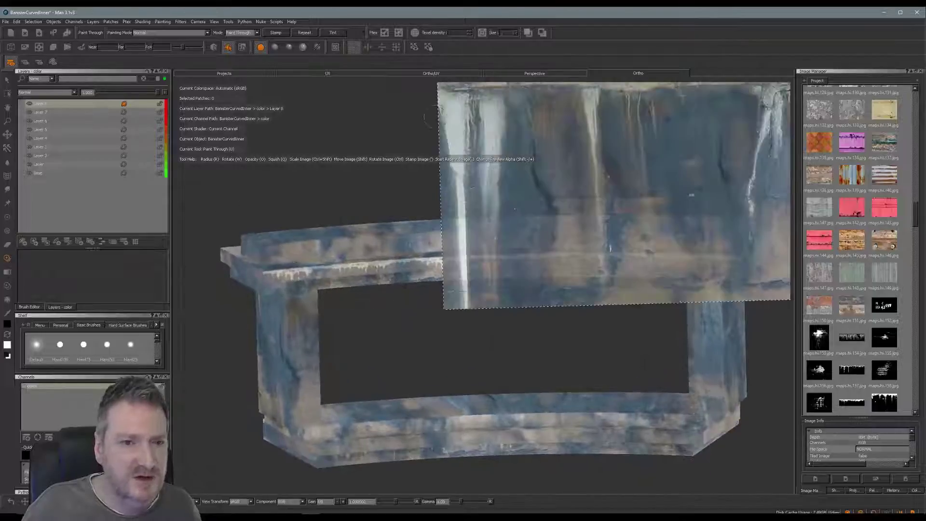
Try a narrow black-and-white drip mask from the image library as the Paint Through image, positioned above the top rail.
{"action": "scroll", "coordinate": [915, 222], "scroll_direction": "down", "scroll_amount": 5}
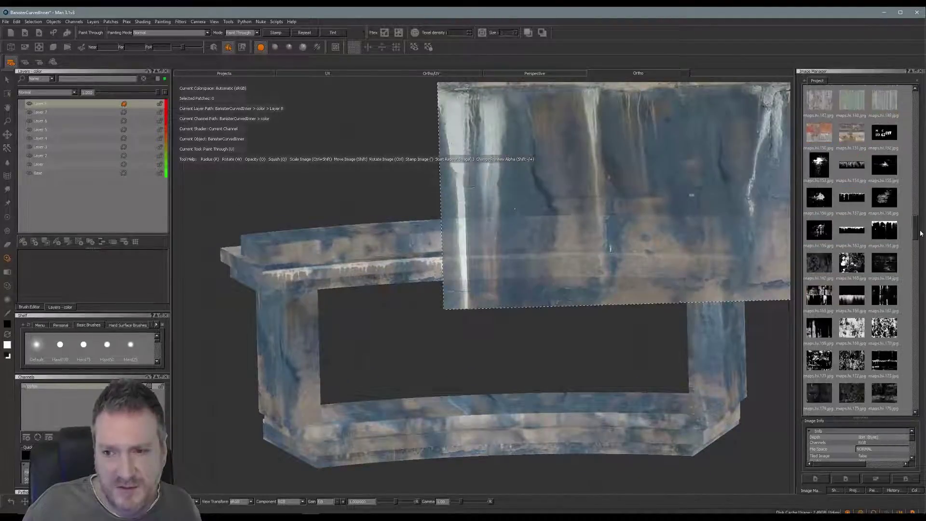
{"action": "left_click", "coordinate": [858, 243]}
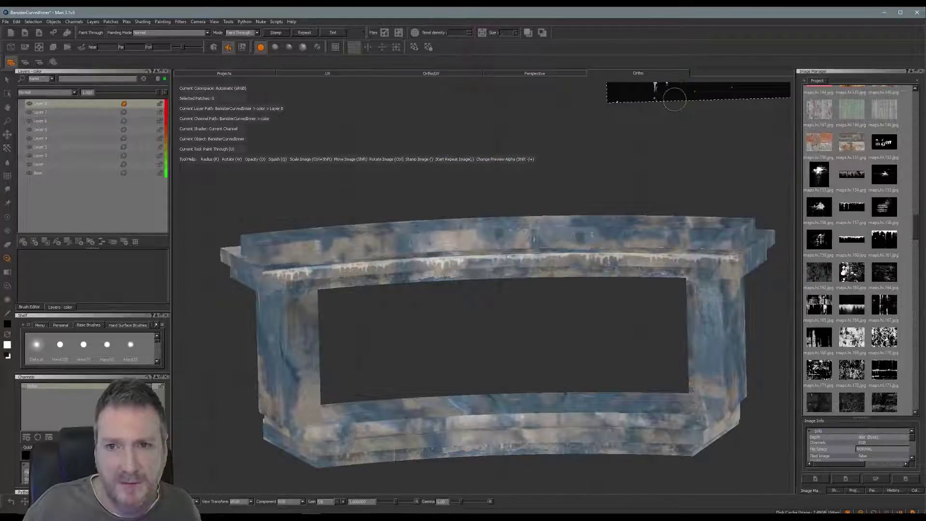
{"action": "left_click_drag", "start_coordinate": [676, 94], "coordinate": [441, 217], "text": "shift"}
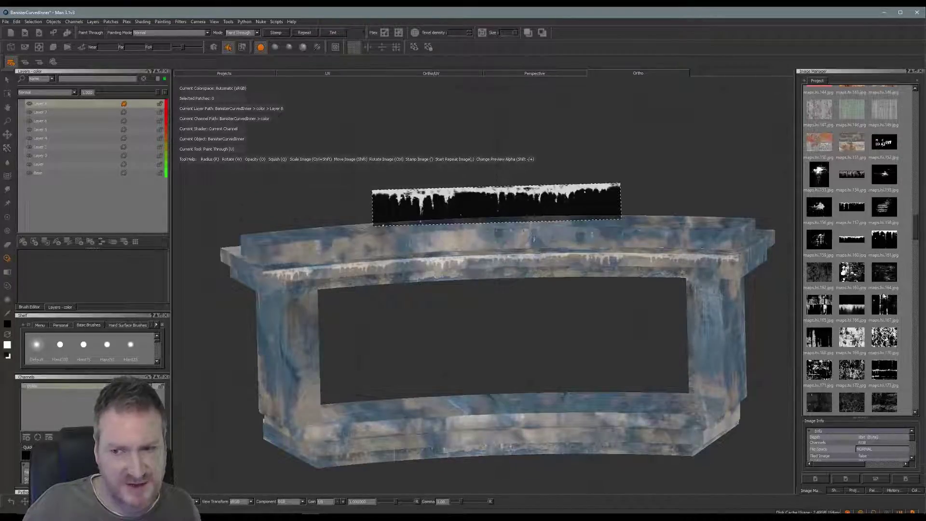
Try two taller streak masks as the Paint Through image, scaling the speckled one down over the top rail.
{"action": "left_click", "coordinate": [892, 239]}
{"action": "mouse_move", "coordinate": [749, 246]}
{"action": "left_mouse_down"}
{"action": "mouse_move", "coordinate": [603, 254]}
{"action": "mouse_move", "coordinate": [591, 244]}
{"action": "left_mouse_up"}
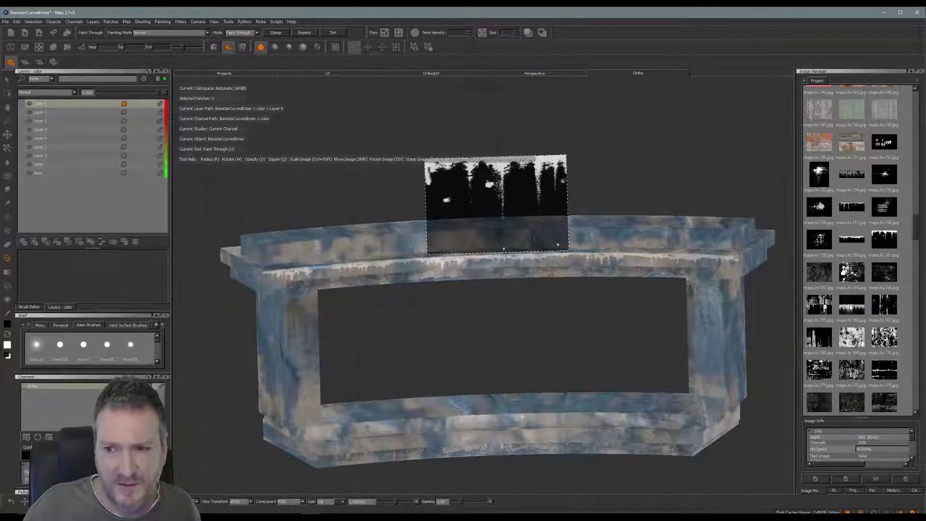
{"action": "mouse_move", "coordinate": [851, 307]}
{"action": "left_mouse_down"}
{"action": "mouse_move", "coordinate": [784, 269]}
{"action": "mouse_move", "coordinate": [585, 305]}
{"action": "left_mouse_up"}
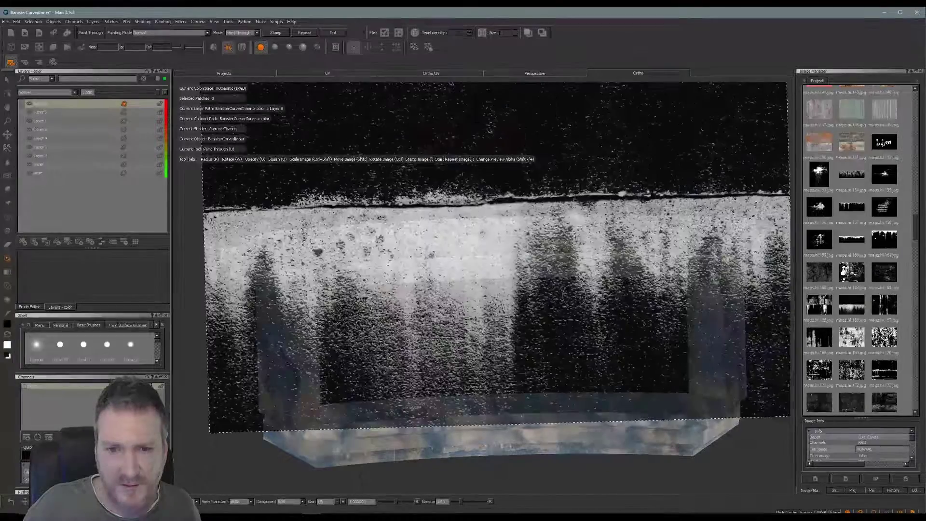
{"action": "left_click_drag", "start_coordinate": [763, 361], "coordinate": [627, 267], "text": "ctrl+shift"}
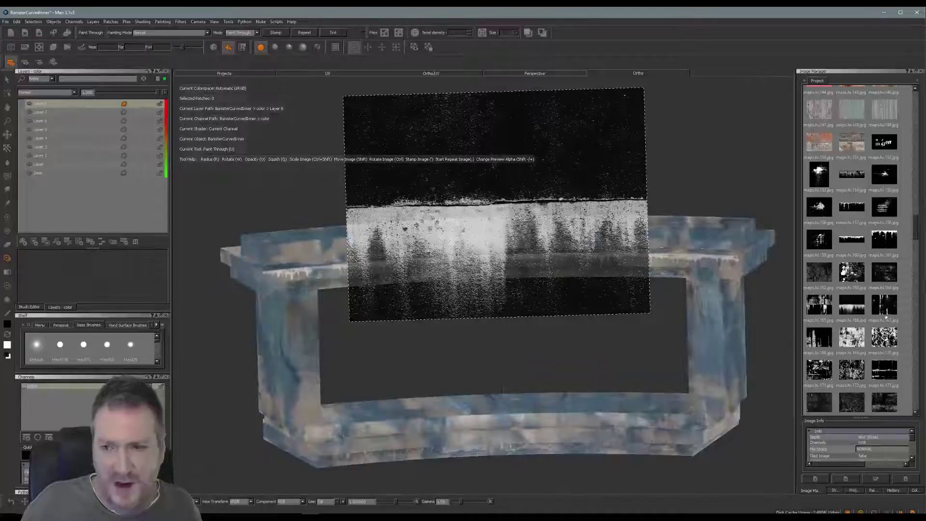
Load the speckled drip mask tile02heavy014 as the Paint Through image and scale it down above the banister's top rail.
{"action": "left_click_drag", "start_coordinate": [916, 235], "coordinate": [905, 331]}
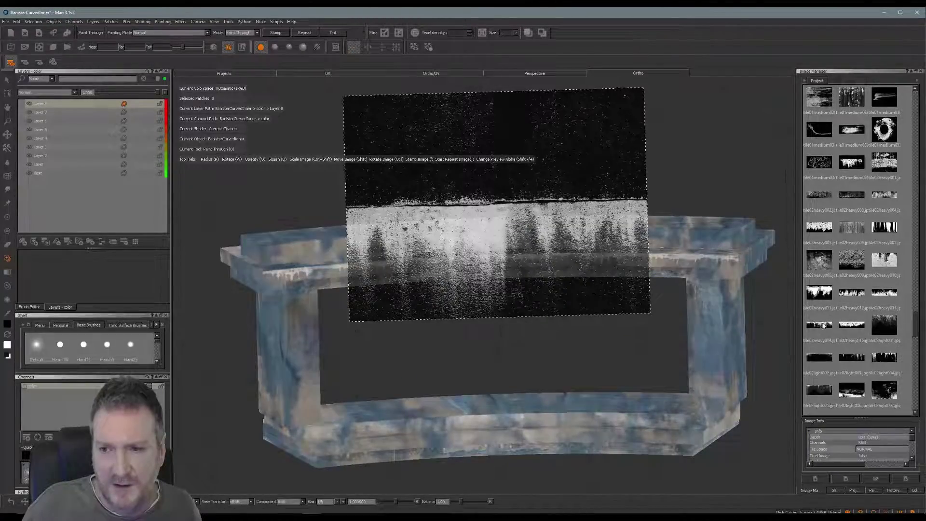
{"action": "left_click_drag", "start_coordinate": [824, 326], "coordinate": [533, 271]}
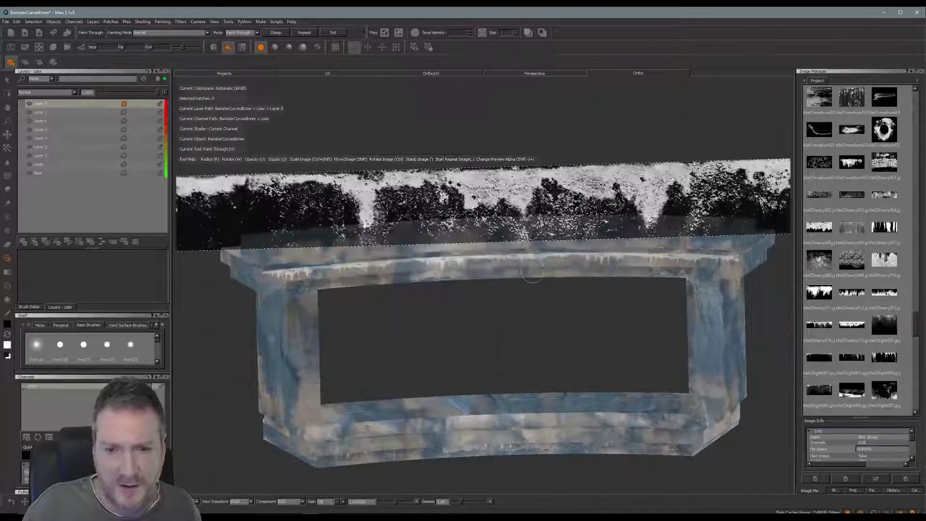
{"action": "left_click_drag", "start_coordinate": [590, 207], "coordinate": [435, 226], "text": "ctrl+shift"}
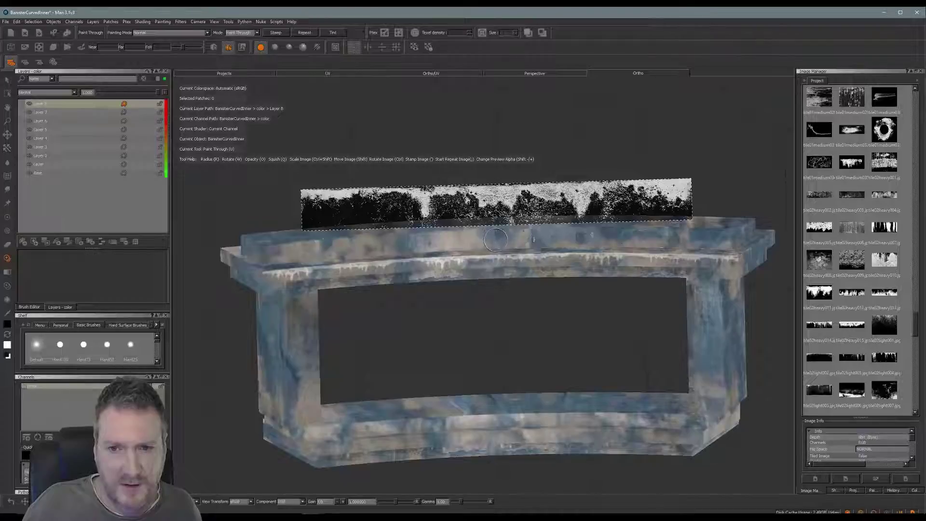
Try a long streak mask and two speckled edge masks from the image library as the Paint Through image above the top rail.
{"action": "left_click", "coordinate": [891, 359]}
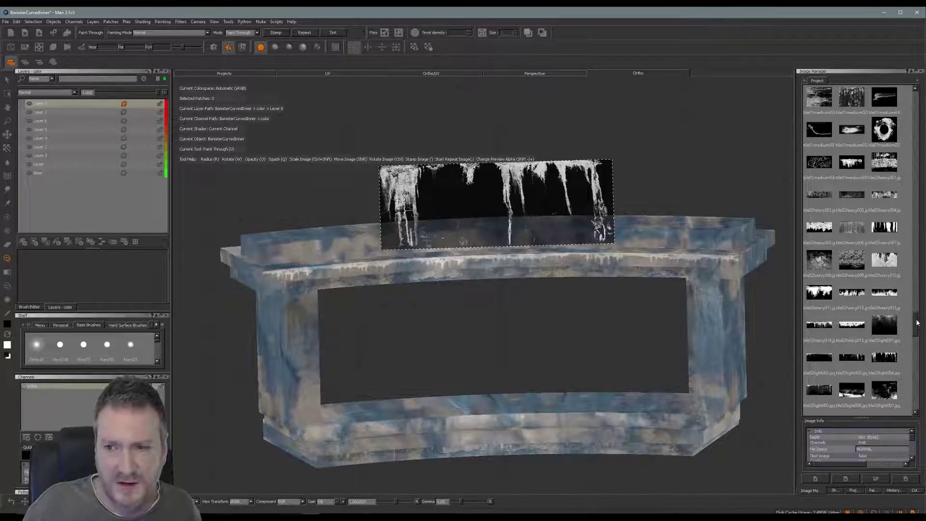
{"action": "left_click", "coordinate": [886, 295]}
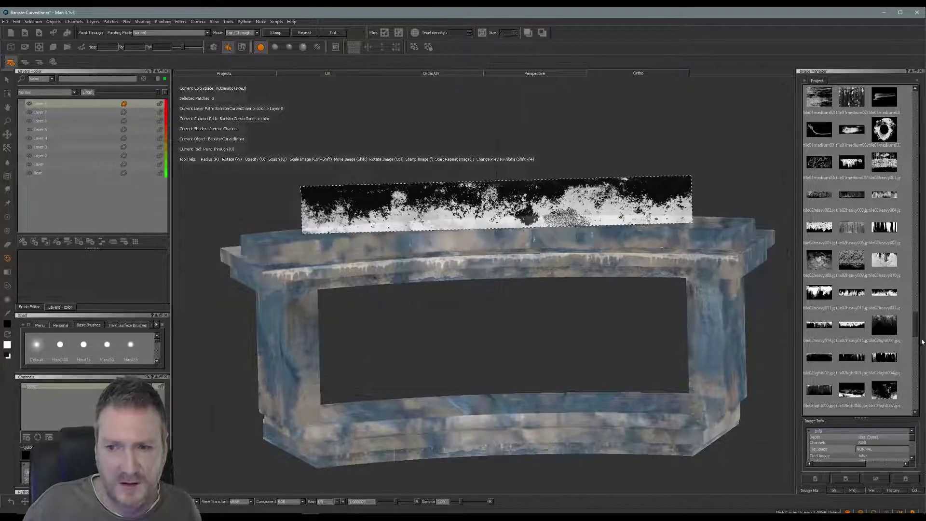
{"action": "left_click_drag", "start_coordinate": [918, 332], "coordinate": [909, 367]}
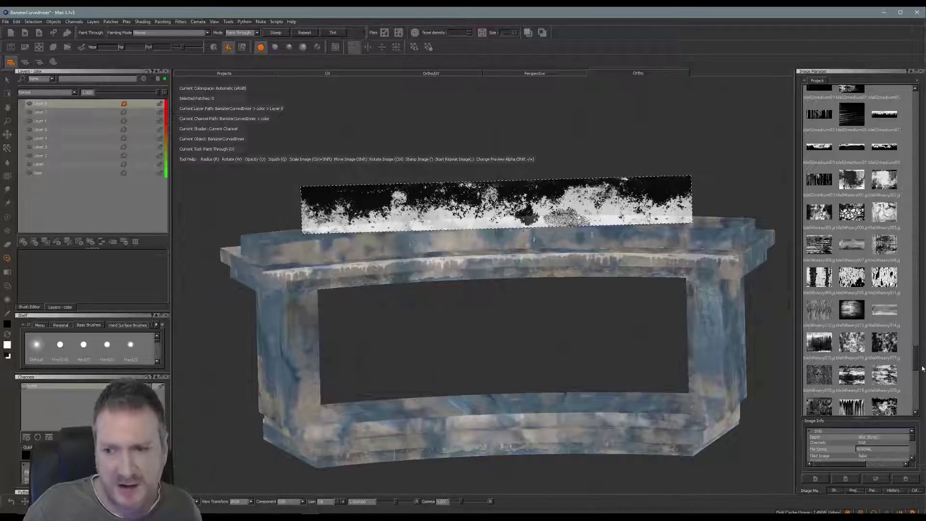
{"action": "left_click_drag", "start_coordinate": [915, 359], "coordinate": [917, 337]}
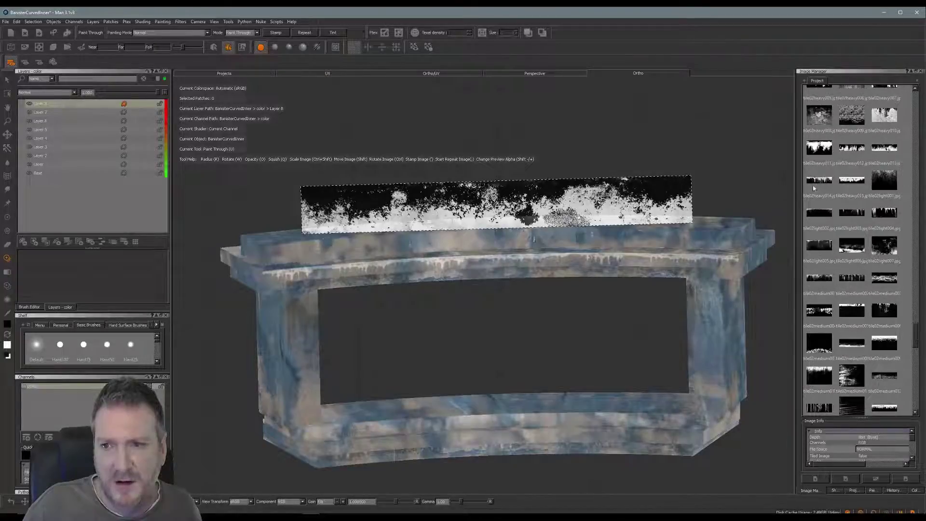
{"action": "left_click_drag", "start_coordinate": [826, 186], "coordinate": [557, 218]}
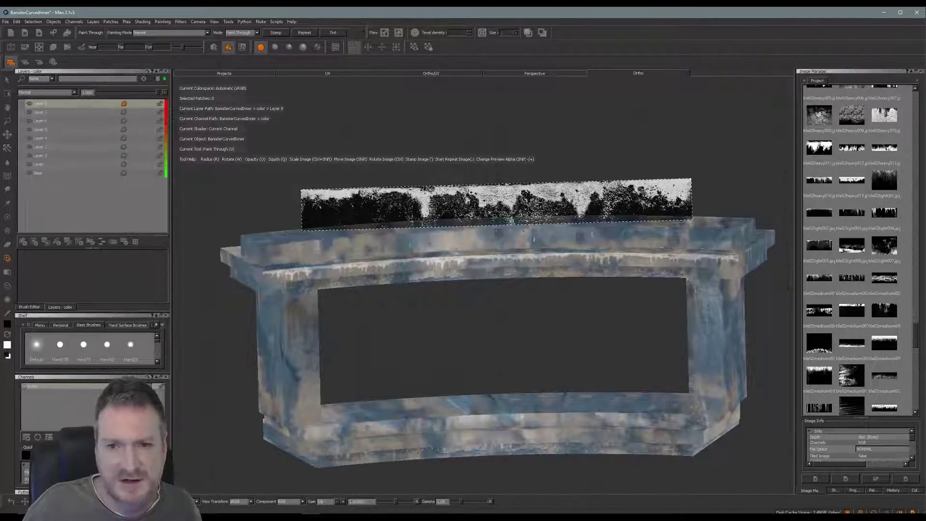
Load the speckled mask with the white lower edge as the Paint Through image, turn it upside down and scale it down onto the top rail.
{"action": "left_click_drag", "start_coordinate": [852, 180], "coordinate": [566, 186]}
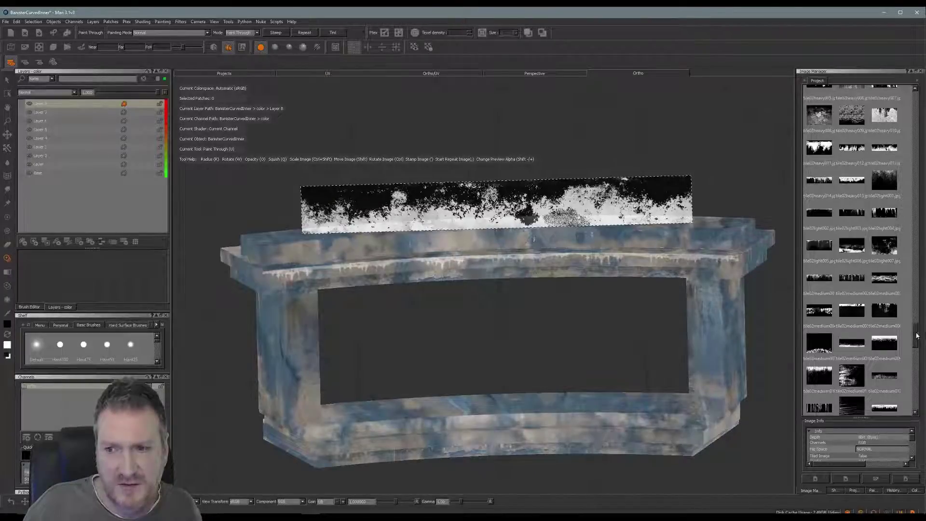
{"action": "left_click_drag", "start_coordinate": [916, 336], "coordinate": [918, 231]}
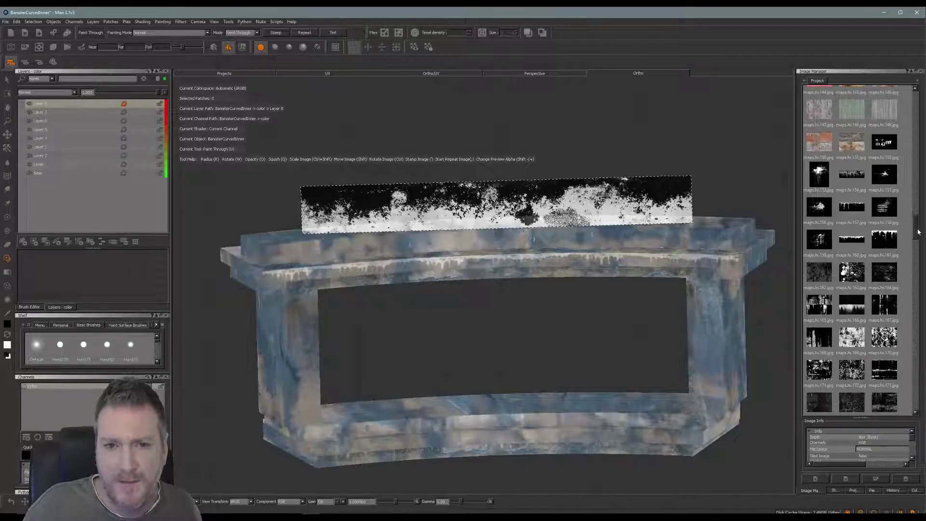
{"action": "left_click_drag", "start_coordinate": [366, 209], "coordinate": [630, 197], "text": "ctrl"}
{"action": "left_click_drag", "start_coordinate": [537, 196], "coordinate": [537, 196], "text": "ctrl+shift"}
{"action": "left_click_drag", "start_coordinate": [315, 282], "coordinate": [554, 310], "text": "alt"}
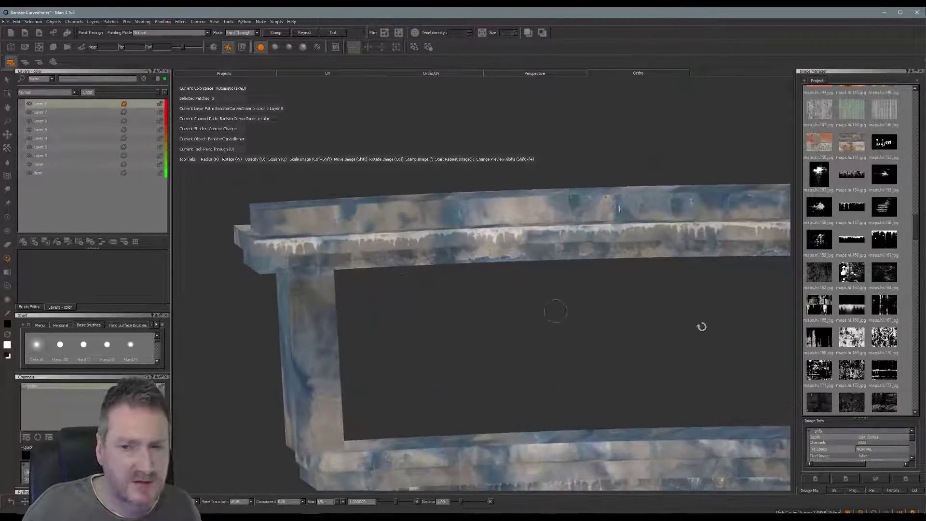
Enable the projection's Edge Mask and paint the speckled mask onto the left section of the top rail's upper band.
{"action": "left_click", "coordinate": [853, 491]}
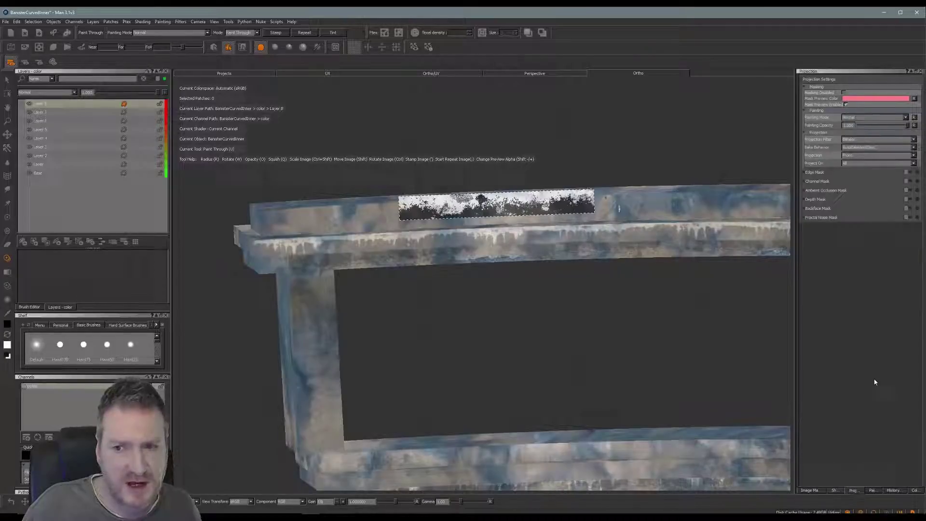
{"action": "left_click", "coordinate": [907, 173]}
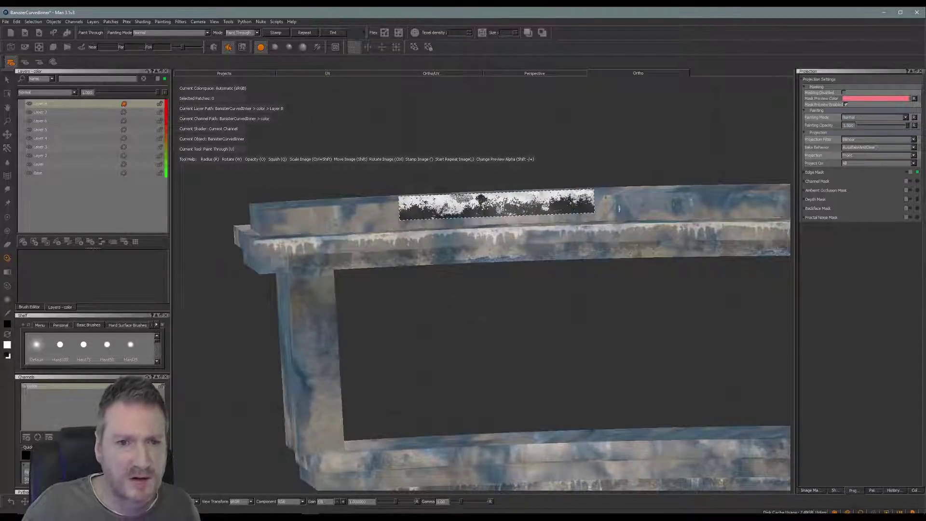
{"action": "mouse_move", "coordinate": [461, 221]}
{"action": "left_mouse_down", "text": "shift"}
{"action": "mouse_move", "coordinate": [355, 241]}
{"action": "mouse_move", "coordinate": [312, 237]}
{"action": "left_mouse_up", "text": "shift"}
{"action": "left_click_drag", "start_coordinate": [381, 231], "coordinate": [476, 214], "text": "ctrl"}
{"action": "mouse_move", "coordinate": [347, 220]}
{"action": "left_mouse_down"}
{"action": "mouse_move", "coordinate": [272, 217]}
{"action": "mouse_move", "coordinate": [294, 229]}
{"action": "mouse_move", "coordinate": [357, 213]}
{"action": "mouse_move", "coordinate": [463, 222]}
{"action": "mouse_move", "coordinate": [468, 207]}
{"action": "left_mouse_up"}
Continue painting the speckled mask along the middle and right sections of the top rail's upper band, aligning it to each section.
{"action": "left_click_drag", "start_coordinate": [404, 209], "coordinate": [621, 199], "text": "shift"}
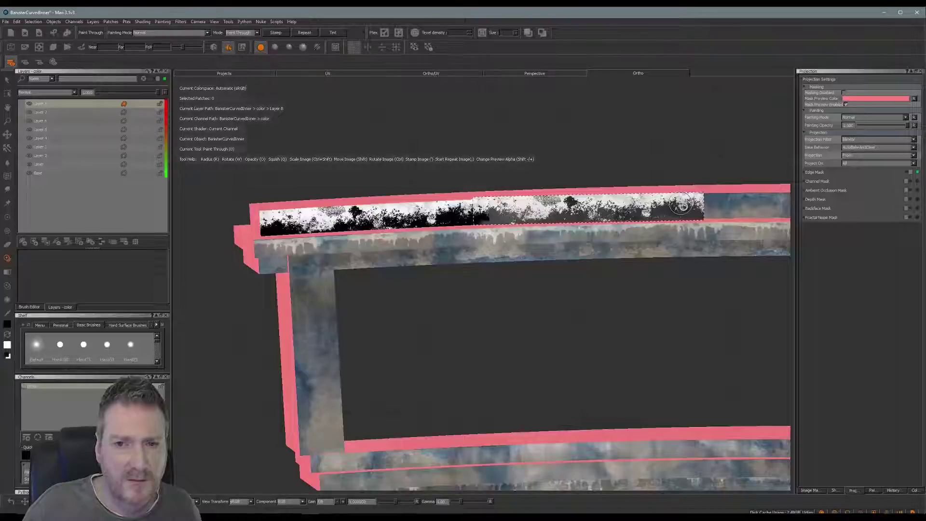
{"action": "left_click_drag", "start_coordinate": [500, 205], "coordinate": [704, 209]}
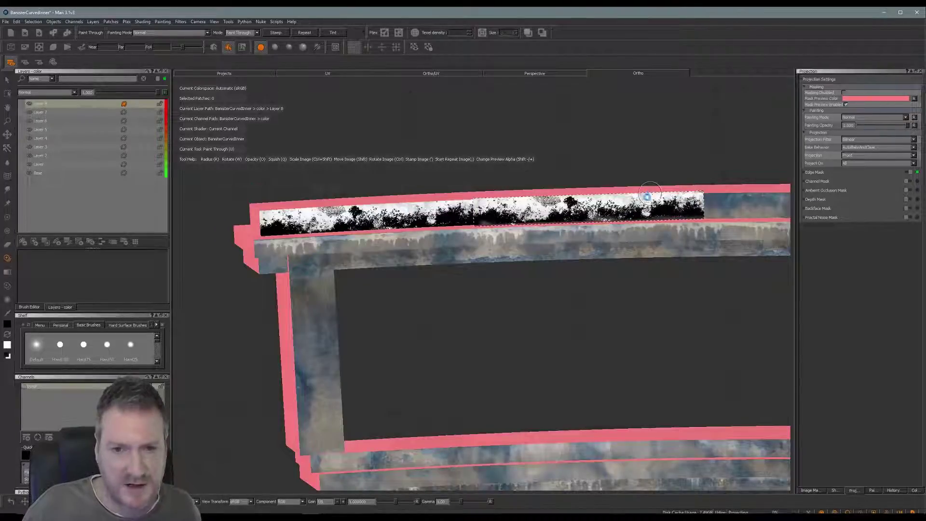
{"action": "mouse_move", "coordinate": [650, 267]}
{"action": "left_mouse_down", "text": "alt"}
{"action": "mouse_move", "coordinate": [422, 256]}
{"action": "mouse_move", "coordinate": [513, 269]}
{"action": "left_mouse_up", "text": "alt"}
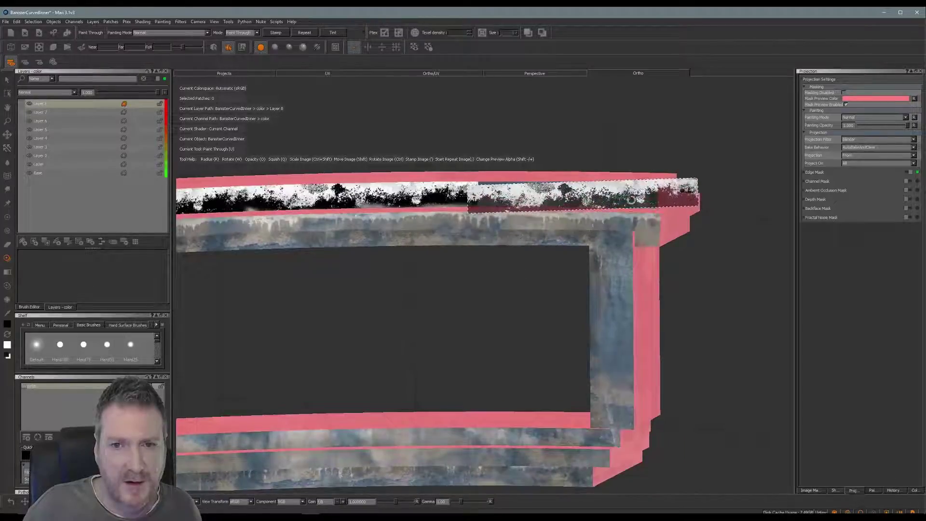
{"action": "mouse_move", "coordinate": [631, 200]}
{"action": "left_mouse_down", "text": "ctrl"}
{"action": "mouse_move", "coordinate": [677, 198]}
{"action": "mouse_move", "coordinate": [608, 202]}
{"action": "left_mouse_up", "text": "ctrl"}
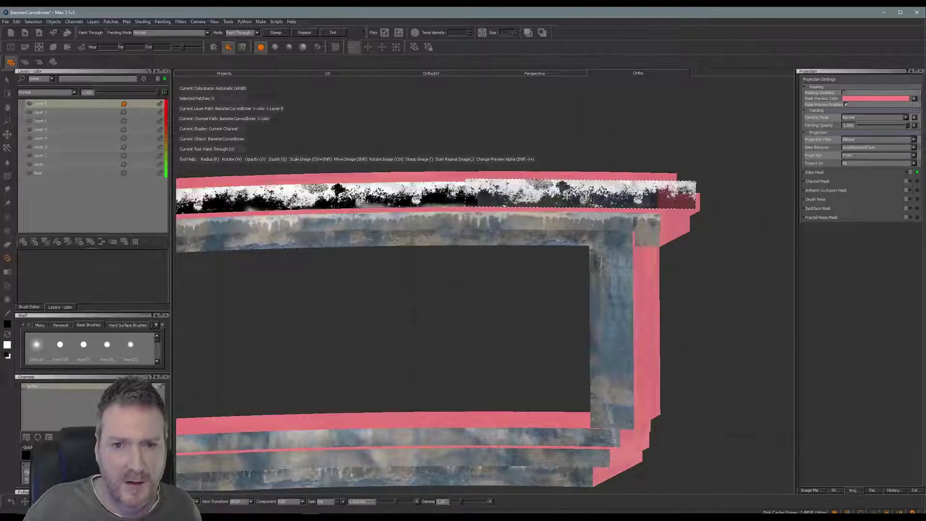
{"action": "mouse_move", "coordinate": [552, 194]}
{"action": "left_mouse_down"}
{"action": "mouse_move", "coordinate": [475, 183]}
{"action": "mouse_move", "coordinate": [654, 190]}
{"action": "mouse_move", "coordinate": [594, 201]}
{"action": "left_mouse_up"}
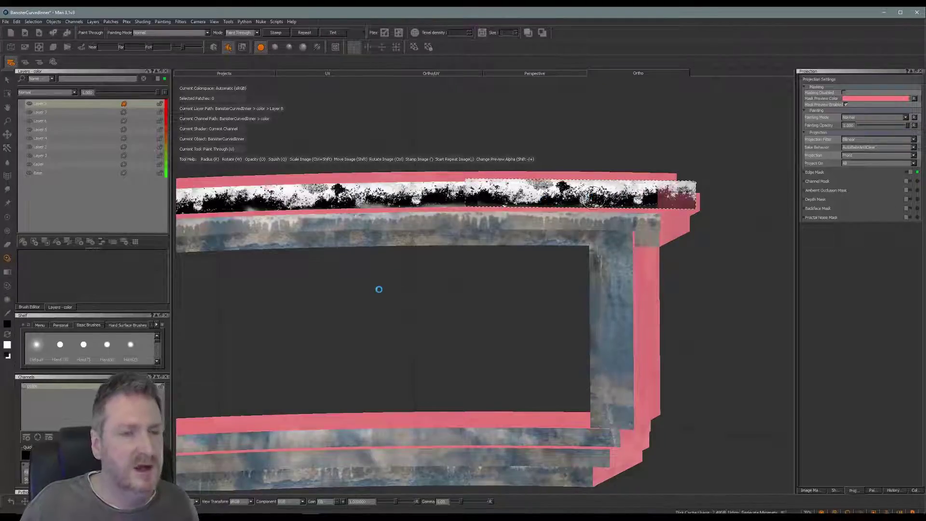
Set the top layer's blend mode to Add and reduce its opacity so the speckles blend into the paint.
{"action": "middle_click_drag", "start_coordinate": [397, 281], "coordinate": [558, 281], "text": "alt"}
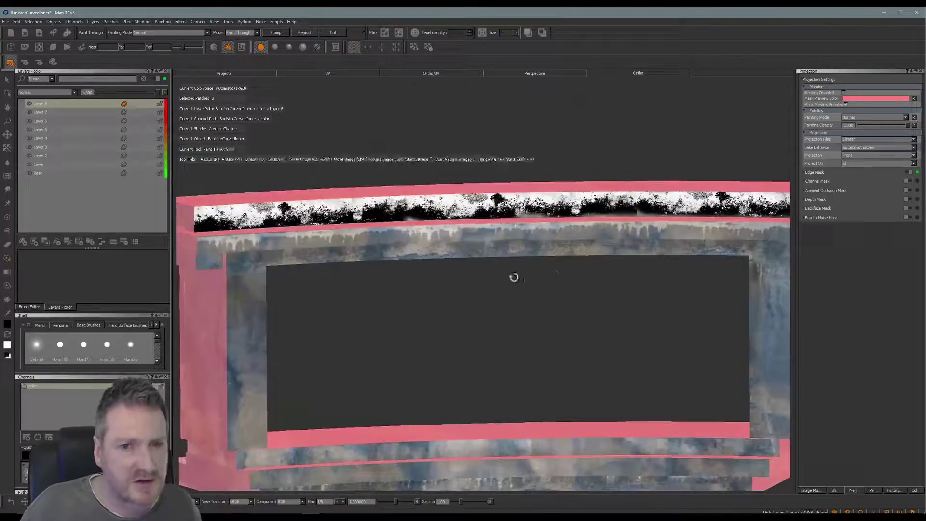
{"action": "left_click_drag", "start_coordinate": [515, 277], "coordinate": [496, 267], "text": "alt"}
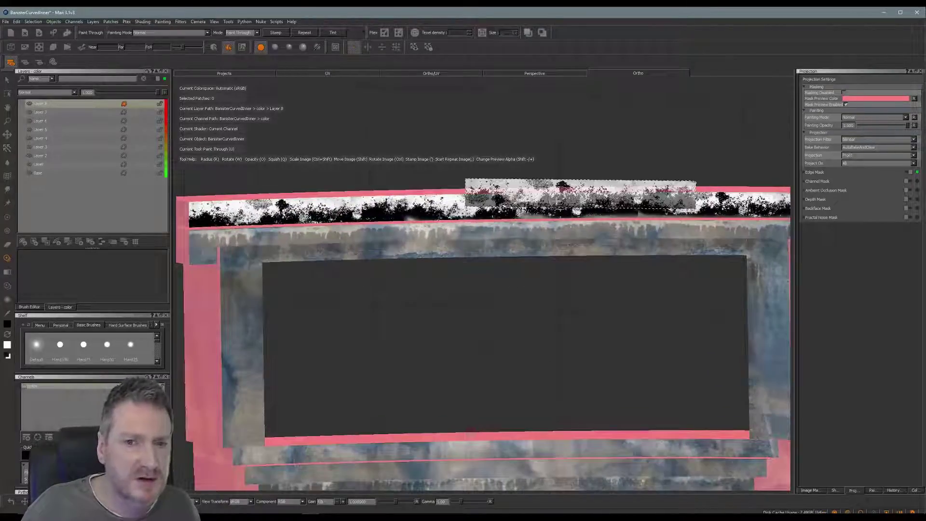
{"action": "left_click", "coordinate": [73, 93]}
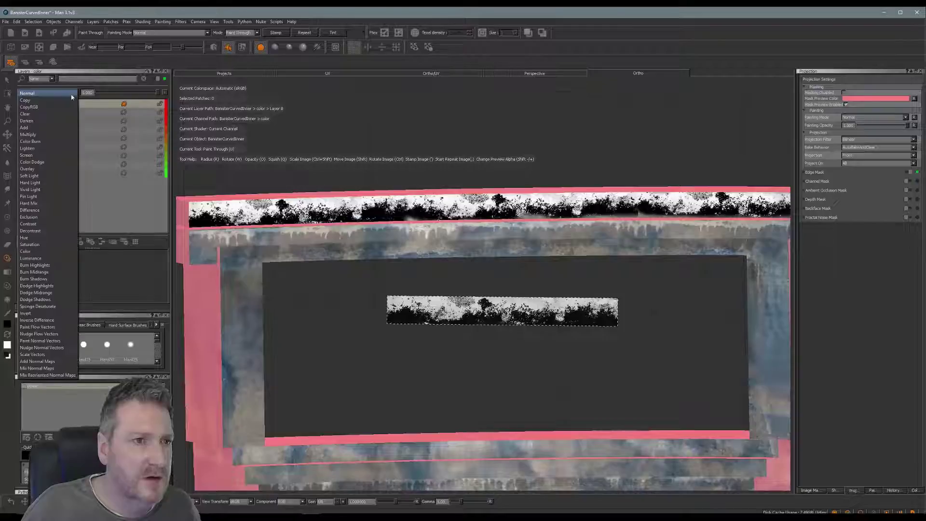
{"action": "left_click", "coordinate": [30, 128]}
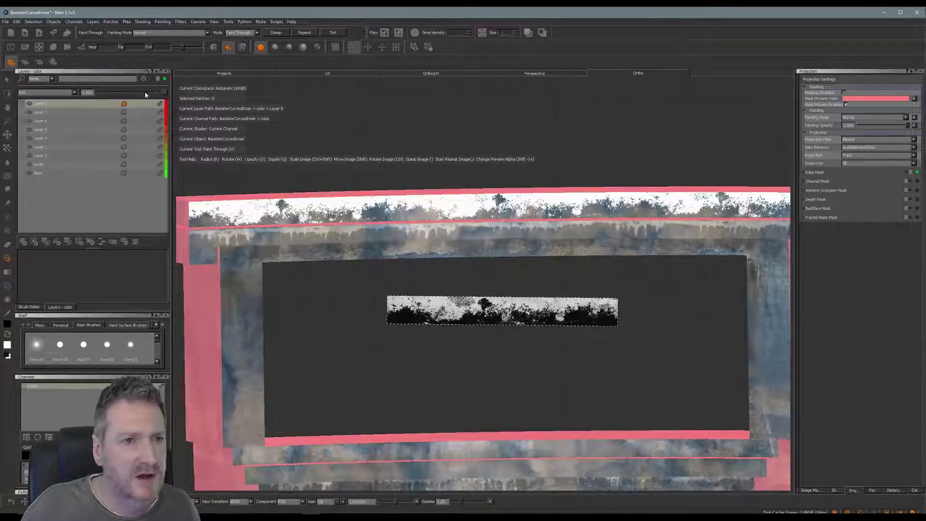
{"action": "left_click_drag", "start_coordinate": [145, 94], "coordinate": [112, 101]}
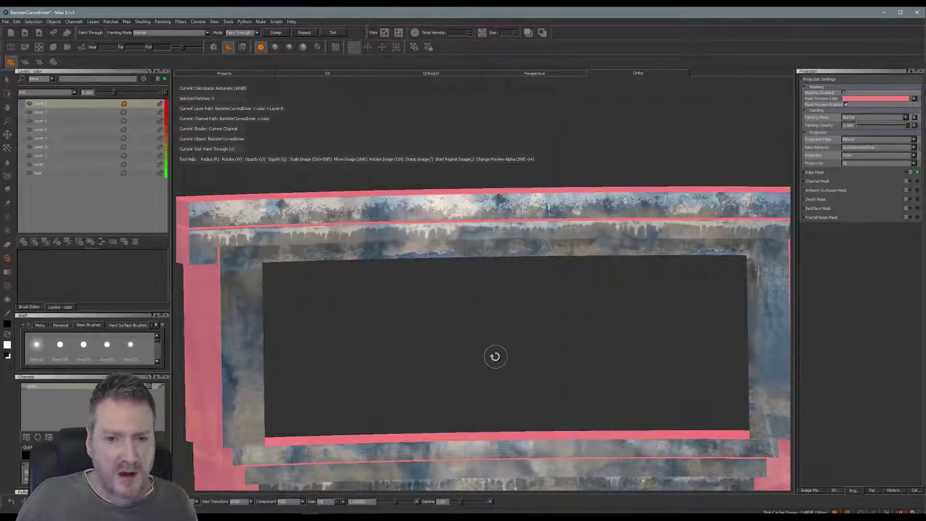
Align the speckled mask with the left end of the bottom rail's upper band and paint it through.
{"action": "mouse_move", "coordinate": [495, 354]}
{"action": "left_mouse_down", "text": "alt"}
{"action": "mouse_move", "coordinate": [492, 271]}
{"action": "mouse_move", "coordinate": [454, 322]}
{"action": "left_mouse_up", "text": "alt"}
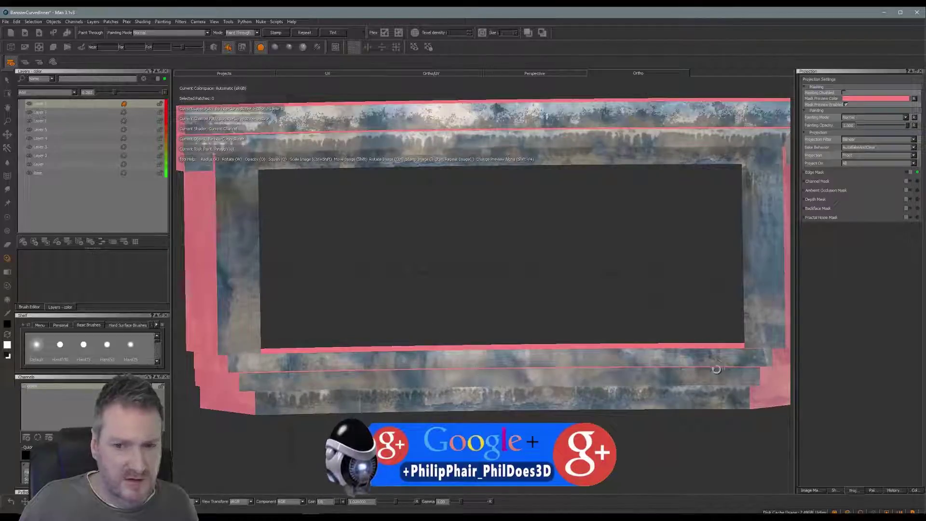
{"action": "left_click_drag", "start_coordinate": [376, 295], "coordinate": [356, 305], "text": "alt"}
{"action": "middle_click_drag", "start_coordinate": [338, 304], "coordinate": [399, 285], "text": "alt"}
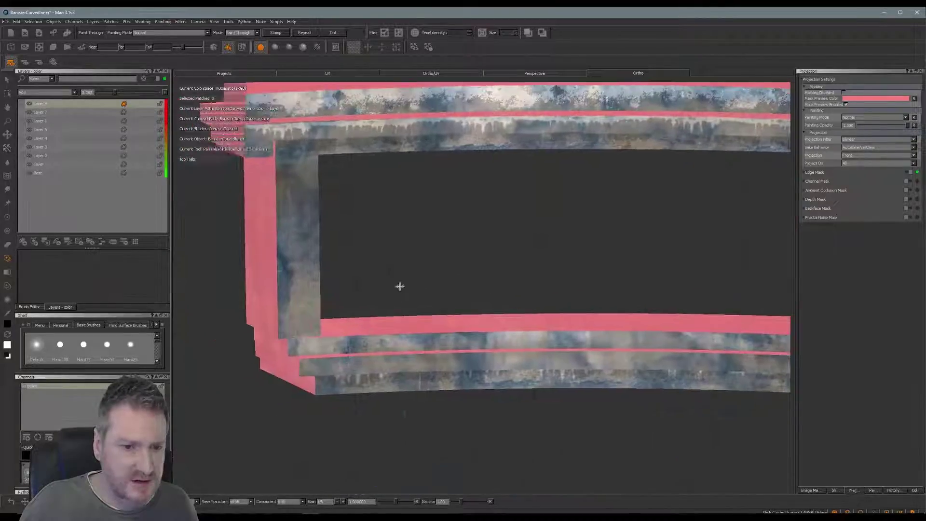
{"action": "right_click_drag", "start_coordinate": [382, 294], "coordinate": [410, 297], "text": "alt"}
{"action": "middle_click_drag", "start_coordinate": [414, 286], "coordinate": [421, 279], "text": "alt"}
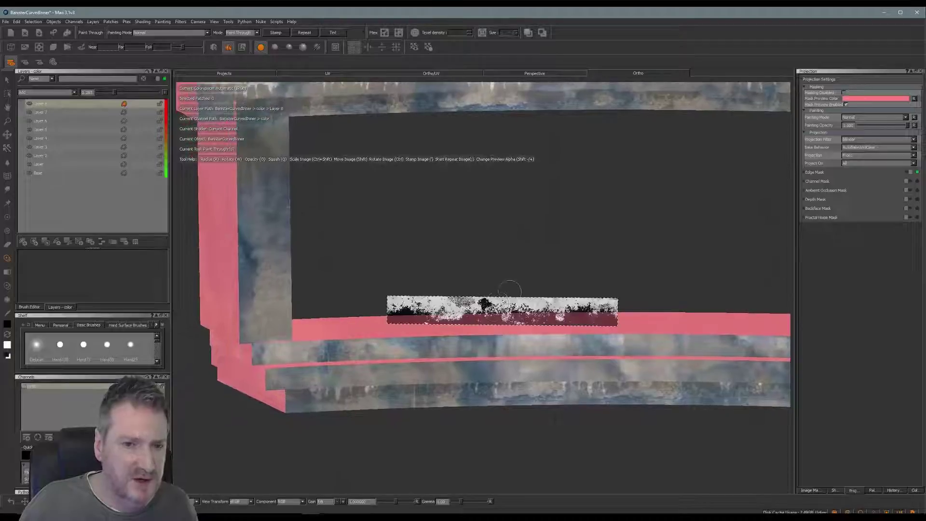
{"action": "mouse_move", "coordinate": [489, 308]}
{"action": "left_mouse_down", "text": "shift"}
{"action": "mouse_move", "coordinate": [464, 308]}
{"action": "mouse_move", "coordinate": [363, 349]}
{"action": "left_mouse_up", "text": "shift"}
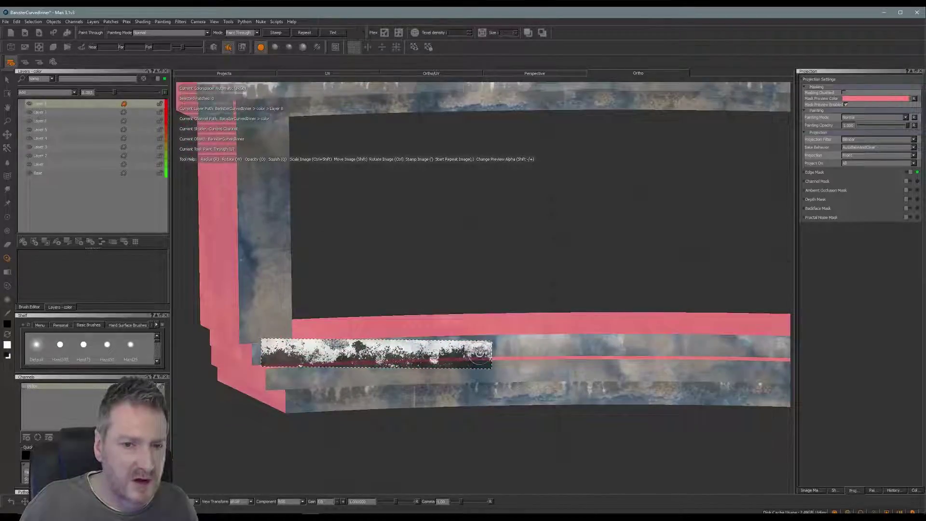
{"action": "left_click_drag", "start_coordinate": [480, 353], "coordinate": [471, 345], "text": "shift"}
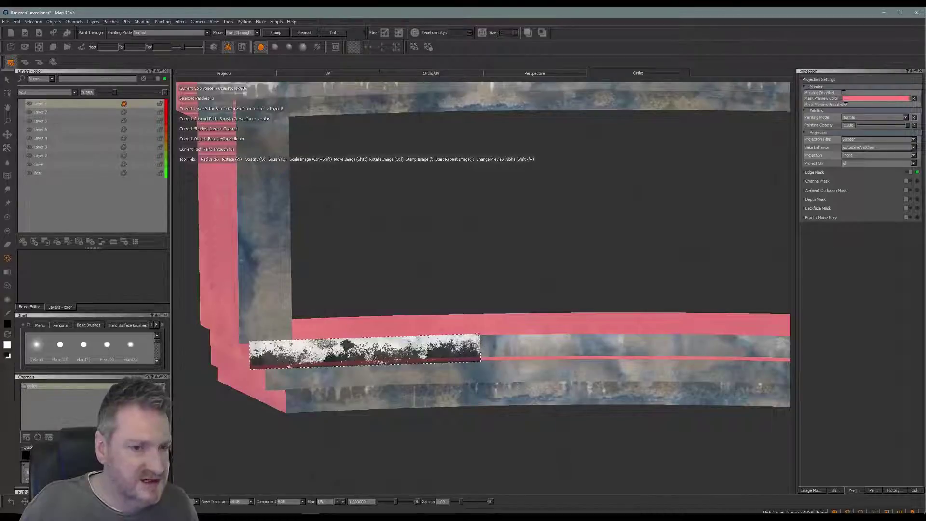
{"action": "mouse_move", "coordinate": [294, 355]}
{"action": "left_mouse_down"}
{"action": "mouse_move", "coordinate": [277, 345]}
{"action": "mouse_move", "coordinate": [454, 348]}
{"action": "left_mouse_up"}
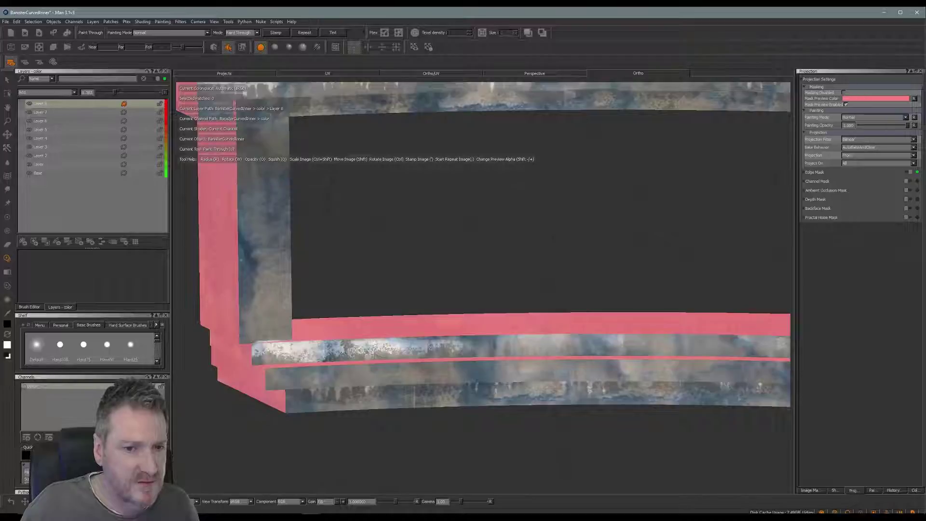
Paint the speckled mask along the middle and right end of the bottom rail's upper band, repositioning it for each section.
{"action": "left_click_drag", "start_coordinate": [397, 353], "coordinate": [620, 353], "text": "shift"}
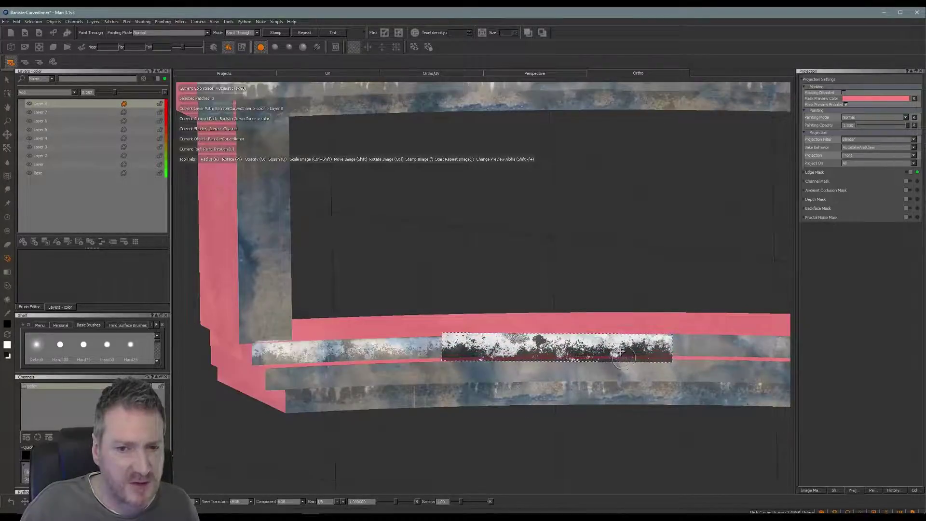
{"action": "mouse_move", "coordinate": [515, 346]}
{"action": "left_mouse_down"}
{"action": "mouse_move", "coordinate": [501, 347]}
{"action": "mouse_move", "coordinate": [660, 341]}
{"action": "left_mouse_up"}
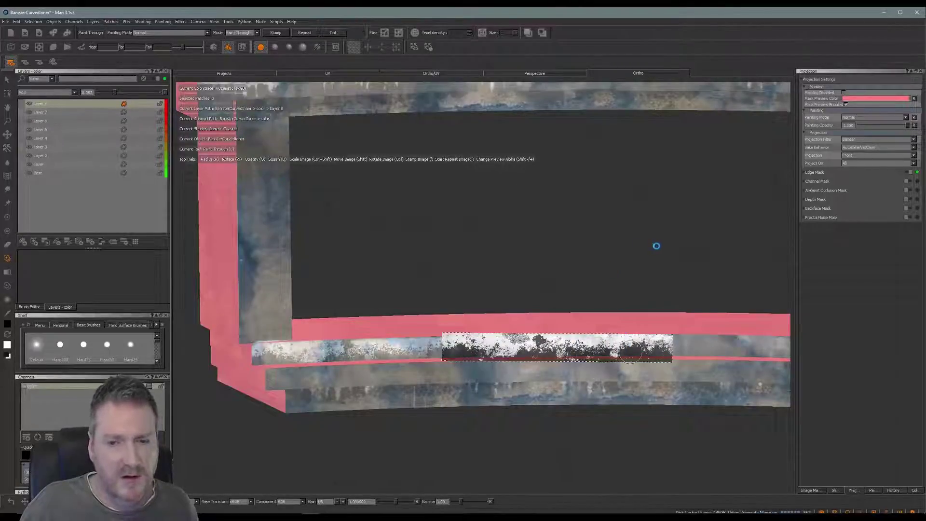
{"action": "left_click_drag", "start_coordinate": [670, 253], "coordinate": [509, 248], "text": "alt"}
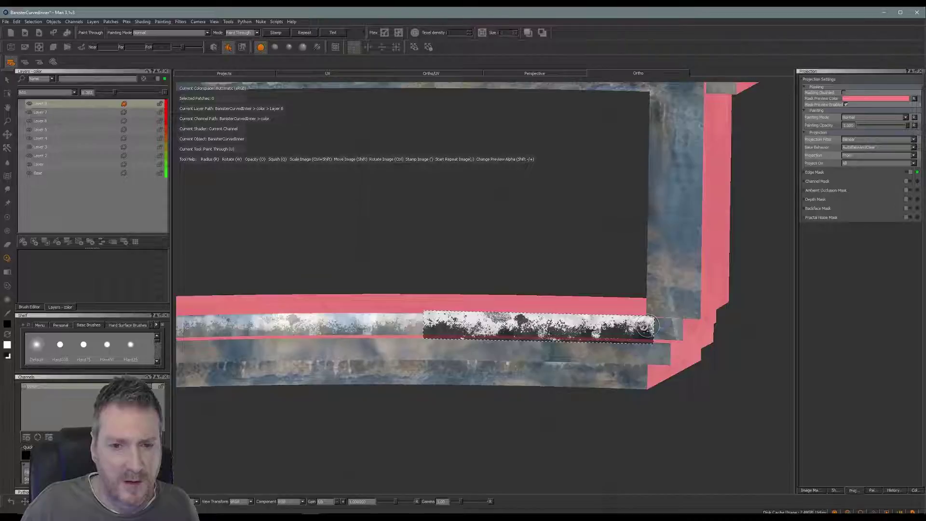
{"action": "left_click_drag", "start_coordinate": [446, 324], "coordinate": [419, 324]}
{"action": "left_click_drag", "start_coordinate": [488, 323], "coordinate": [424, 323]}
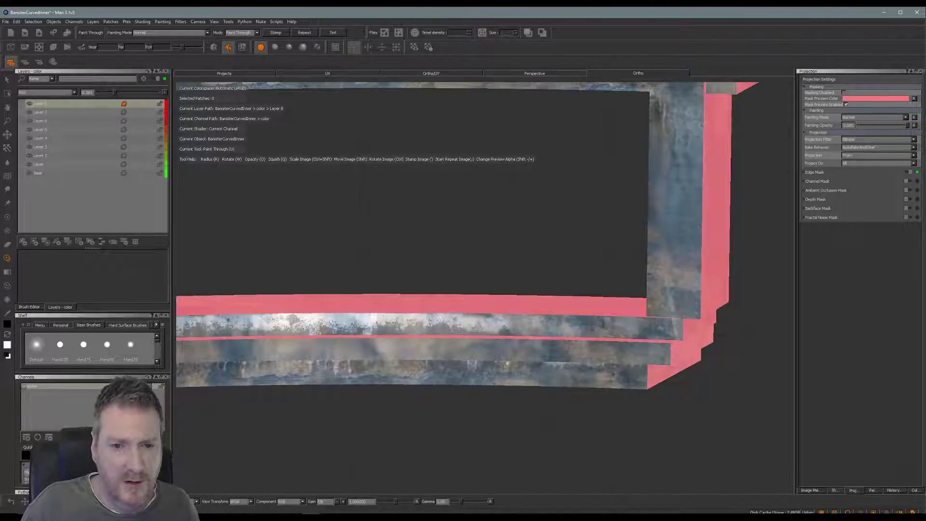
{"action": "left_click_drag", "start_coordinate": [482, 322], "coordinate": [649, 327]}
{"action": "left_click_drag", "start_coordinate": [586, 329], "coordinate": [646, 329], "text": "shift"}
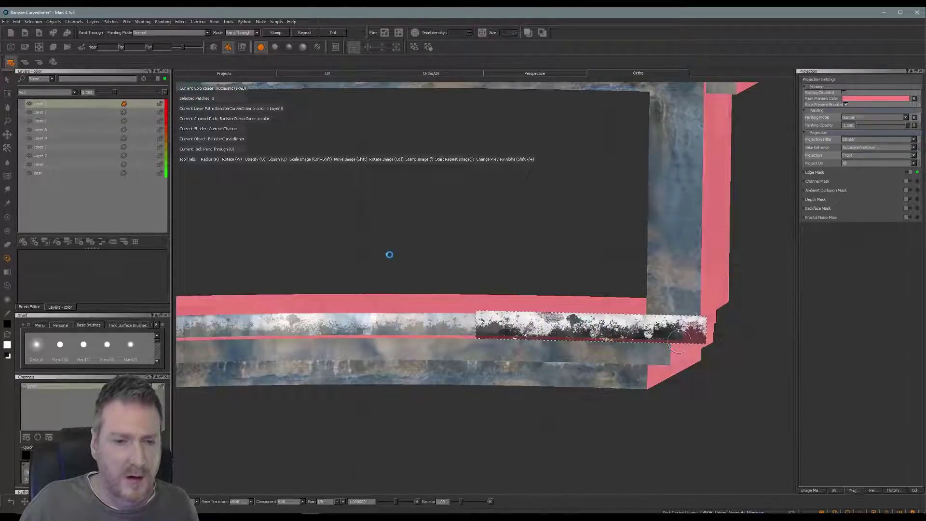
Lower the speckle layer's opacity slightly further and check the weathering from both sides of the banister.
{"action": "mouse_move", "coordinate": [392, 250]}
{"action": "right_mouse_down", "text": "alt"}
{"action": "mouse_move", "coordinate": [515, 299]}
{"action": "mouse_move", "coordinate": [453, 306]}
{"action": "right_mouse_up", "text": "alt"}
{"action": "middle_click_drag", "start_coordinate": [453, 307], "coordinate": [472, 302], "text": "alt"}
{"action": "left_click_drag", "start_coordinate": [471, 302], "coordinate": [447, 273], "text": "alt"}
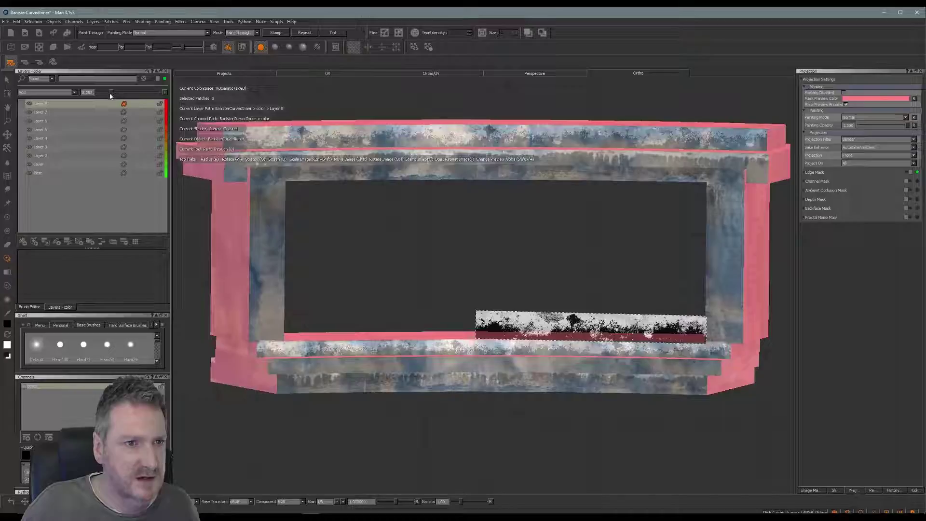
{"action": "left_click_drag", "start_coordinate": [109, 97], "coordinate": [106, 94]}
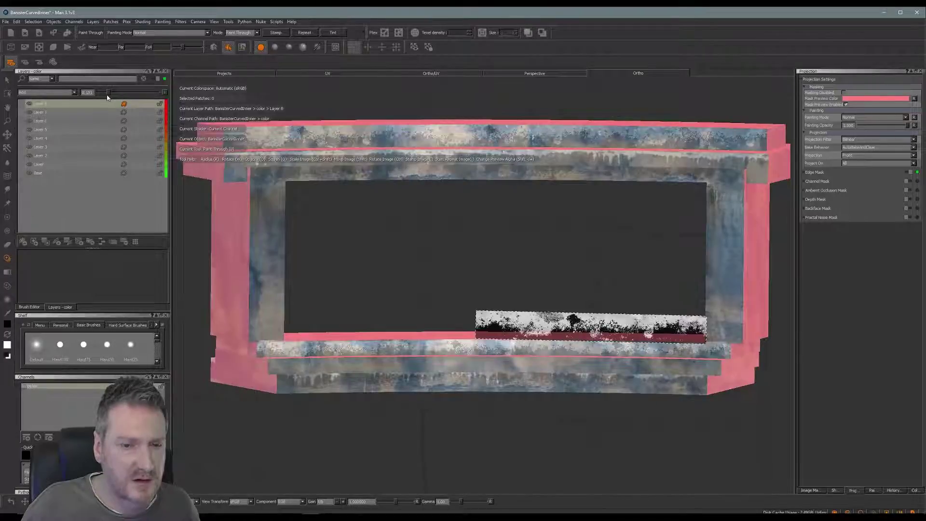
{"action": "mouse_move", "coordinate": [346, 234]}
{"action": "left_mouse_down", "text": "alt"}
{"action": "mouse_move", "coordinate": [567, 244]}
{"action": "mouse_move", "coordinate": [598, 233]}
{"action": "left_mouse_up", "text": "alt"}
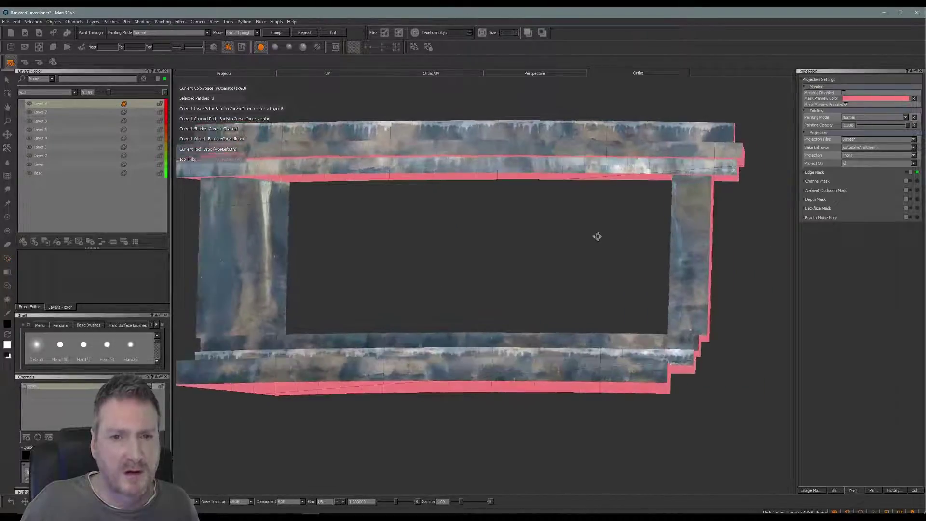
{"action": "mouse_move", "coordinate": [401, 249]}
{"action": "left_mouse_down", "text": "alt"}
{"action": "mouse_move", "coordinate": [407, 265]}
{"action": "mouse_move", "coordinate": [426, 248]}
{"action": "mouse_move", "coordinate": [196, 254]}
{"action": "left_mouse_up", "text": "alt"}
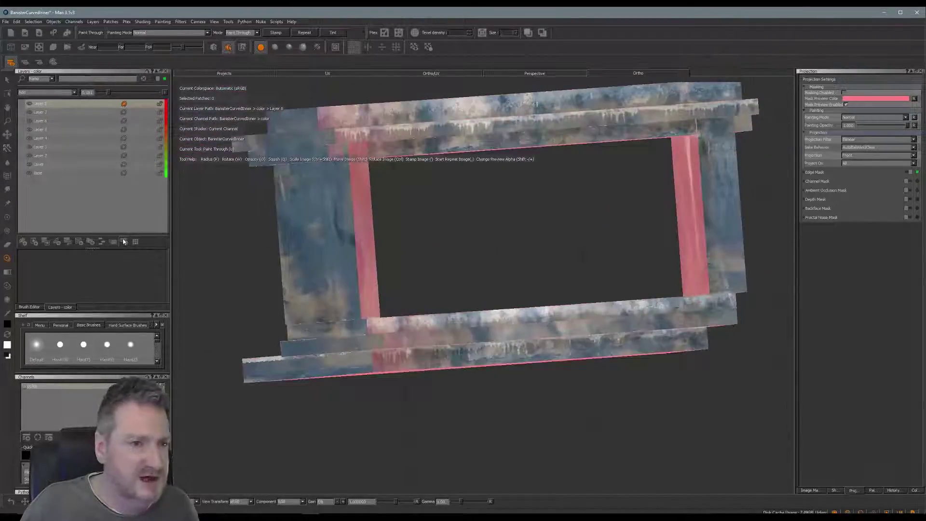
Bring up the flattened export options for the banister's color channel.
{"action": "right_click", "coordinate": [71, 387]}
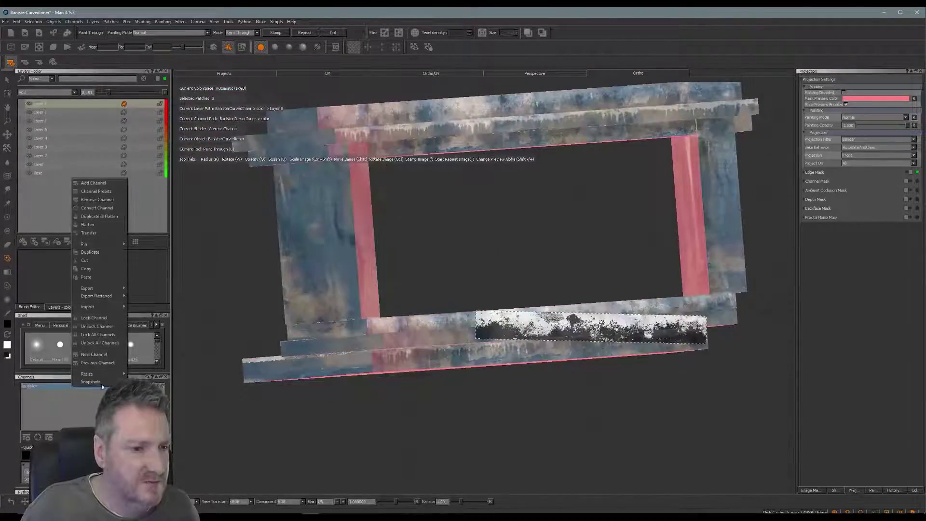
{"action": "mouse_move", "coordinate": [116, 298]}
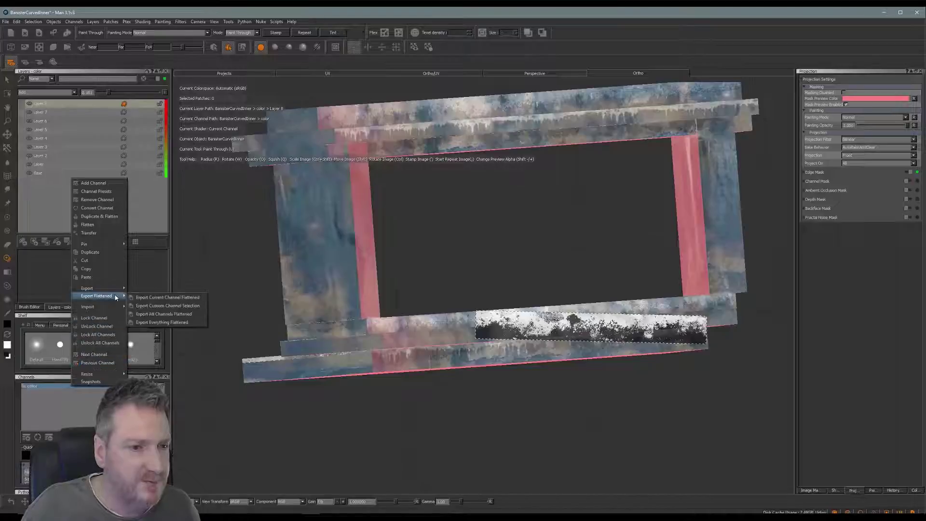
Export everything flattened with all patches to BanisterCurvedInner_Painted.tga, overwriting the existing file, and save the project.
{"action": "left_click", "coordinate": [162, 322]}
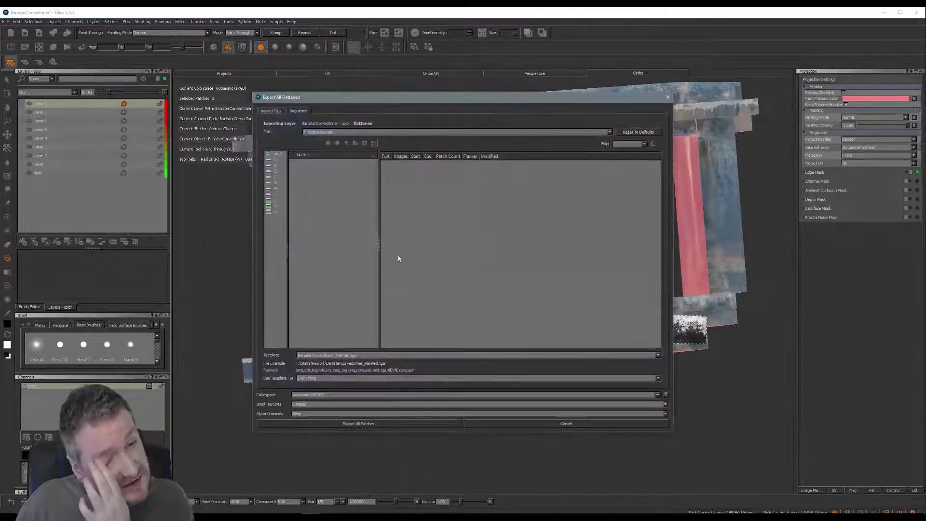
{"action": "left_click", "coordinate": [403, 424]}
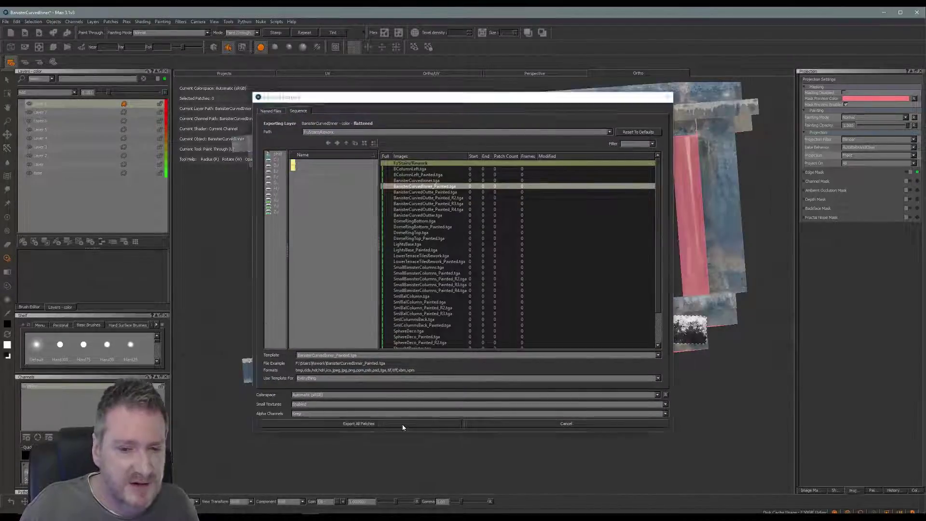
{"action": "left_click", "coordinate": [444, 269]}
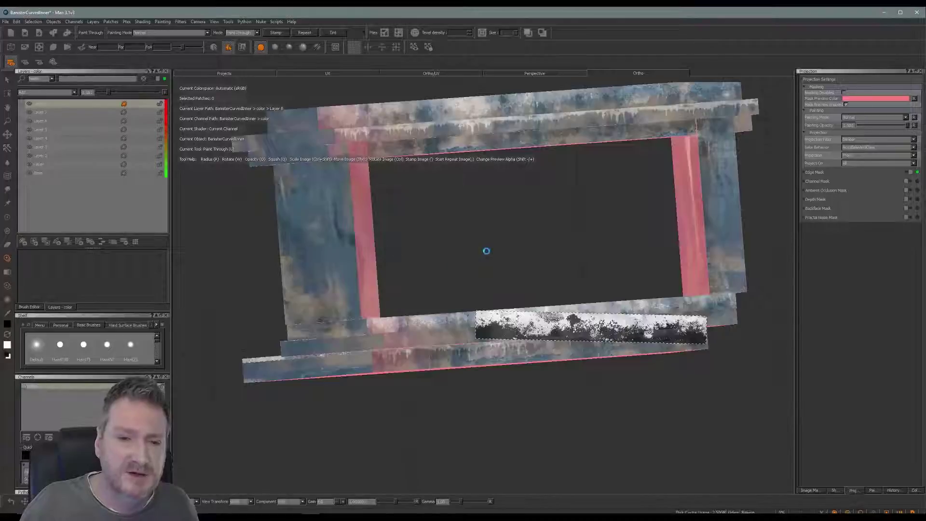
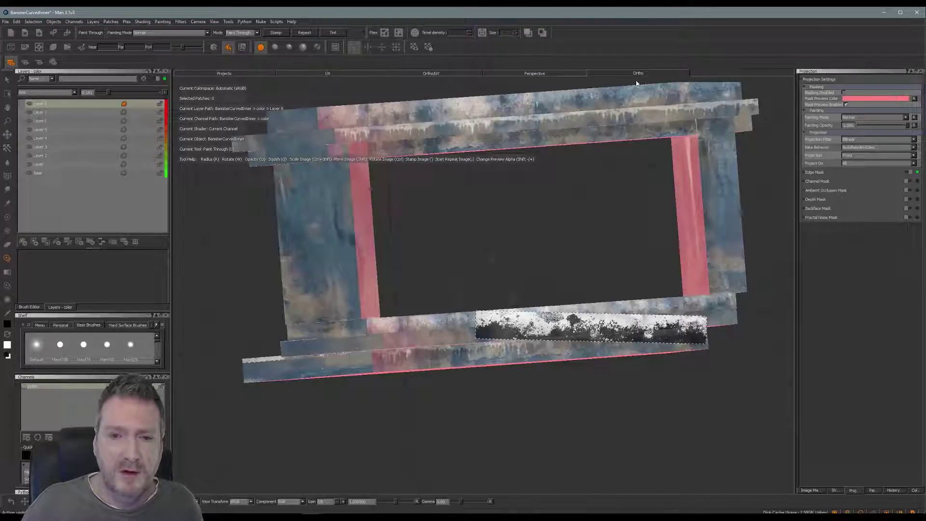
{"action": "left_click", "coordinate": [6, 21]}
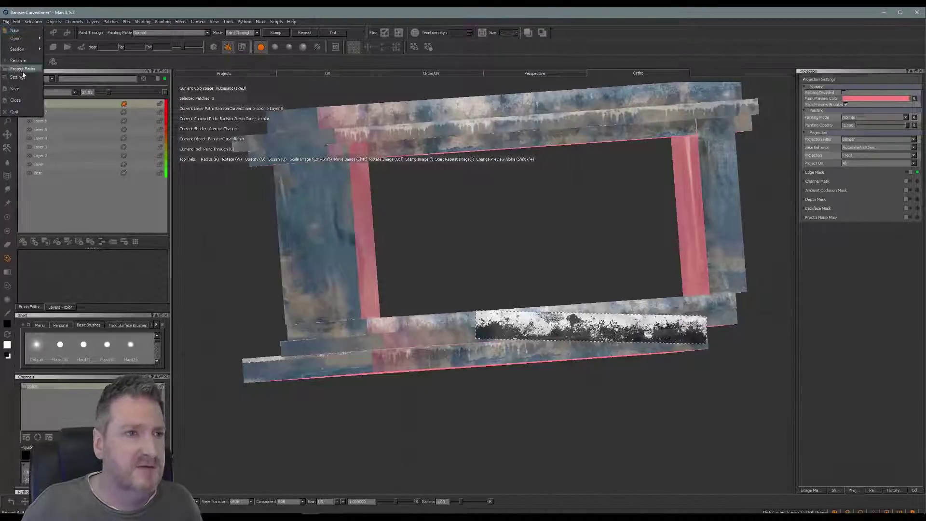
{"action": "left_click", "coordinate": [21, 89]}
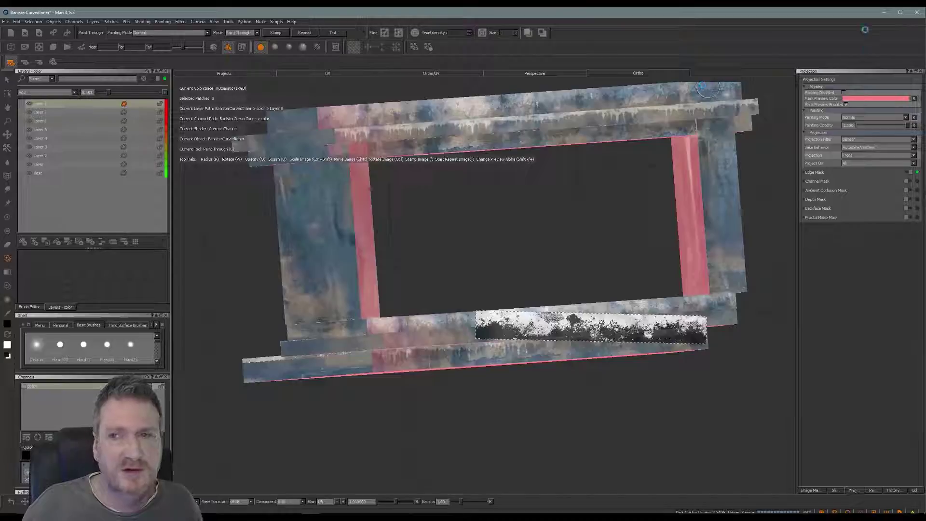
Switch to 3ds Max and reload the BanisterCurvedInner_Painted.tga bitmap in the Slate Material Editor.
{"action": "left_click", "coordinate": [884, 12]}
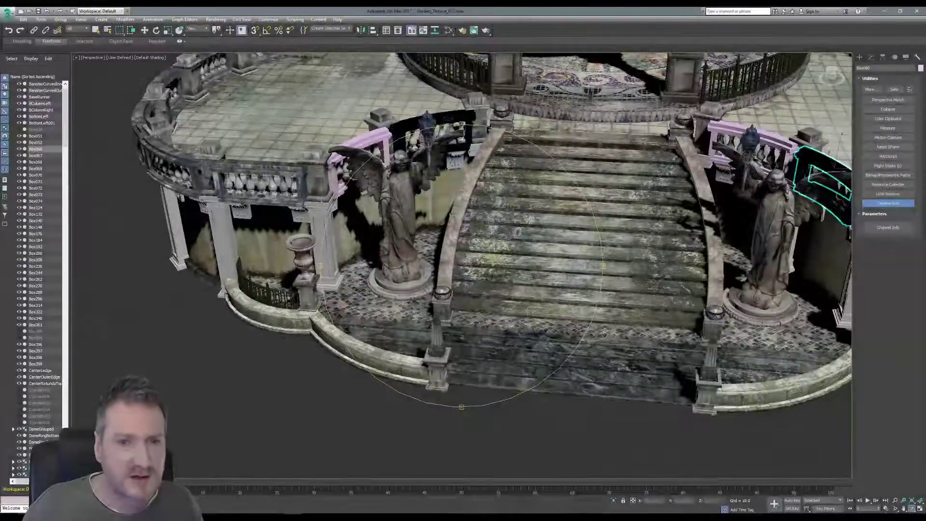
{"action": "left_click_drag", "start_coordinate": [480, 170], "coordinate": [465, 128]}
{"action": "middle_click_drag", "start_coordinate": [466, 128], "coordinate": [461, 187]}
{"action": "scroll", "coordinate": [461, 186], "scroll_direction": "up", "scroll_amount": 3}
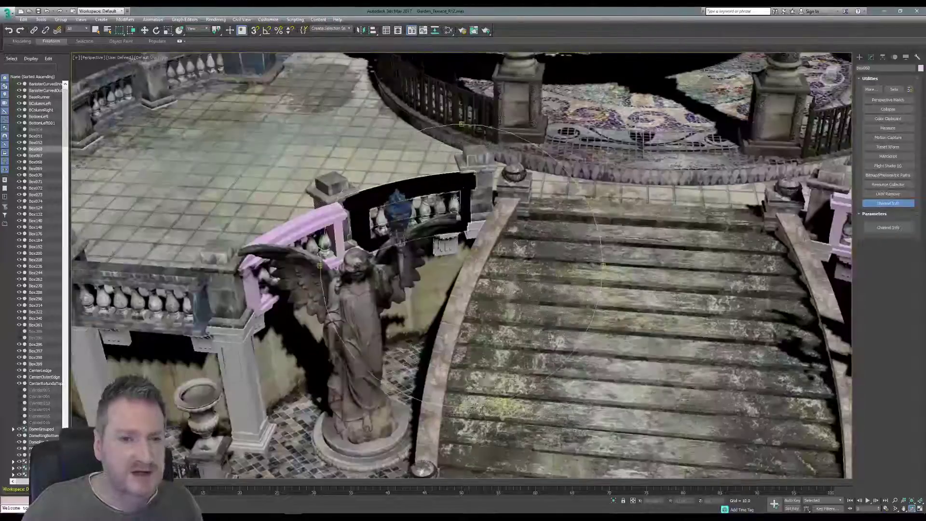
{"action": "left_click_drag", "start_coordinate": [458, 227], "coordinate": [442, 198]}
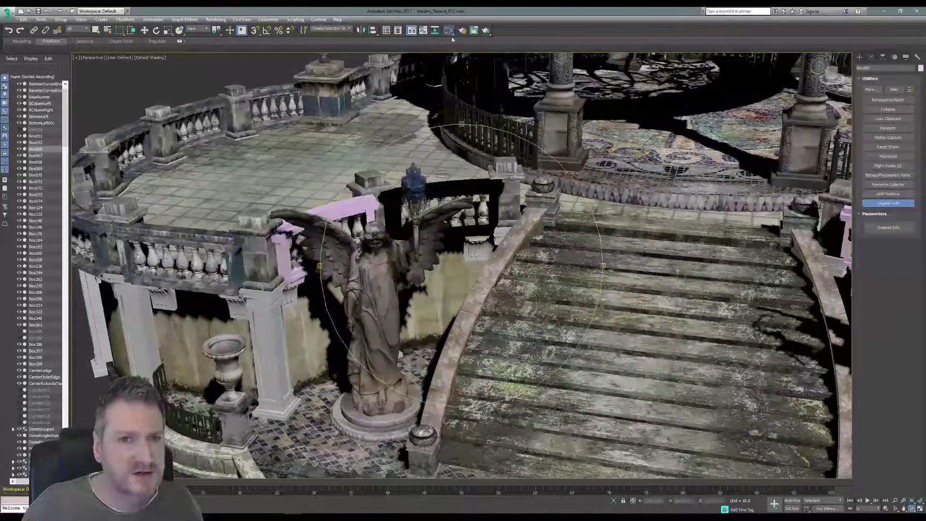
{"action": "left_click", "coordinate": [450, 31]}
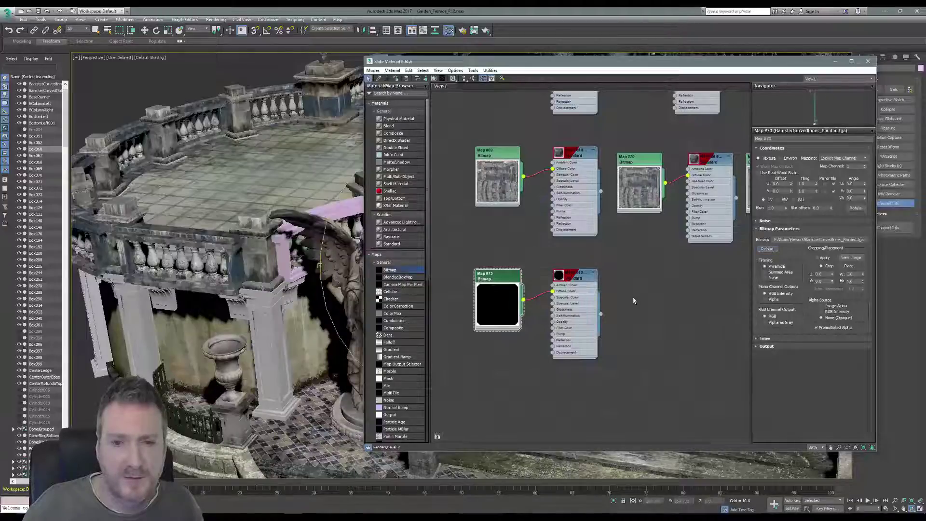
{"action": "left_click", "coordinate": [871, 62]}
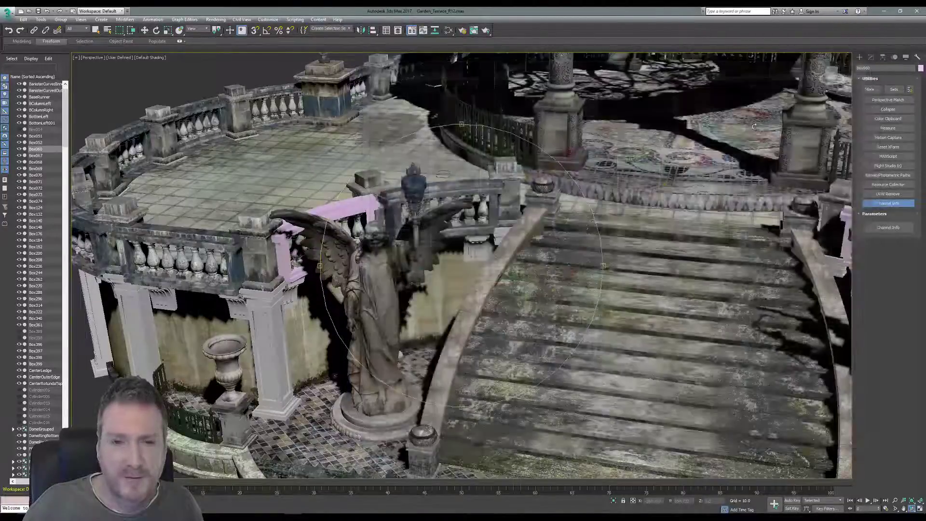
Examine the retextured curved banisters around the angel statues and stairs from several angles.
{"action": "left_click_drag", "start_coordinate": [490, 275], "coordinate": [446, 246]}
{"action": "scroll", "coordinate": [323, 213], "scroll_direction": "up", "scroll_amount": 5}
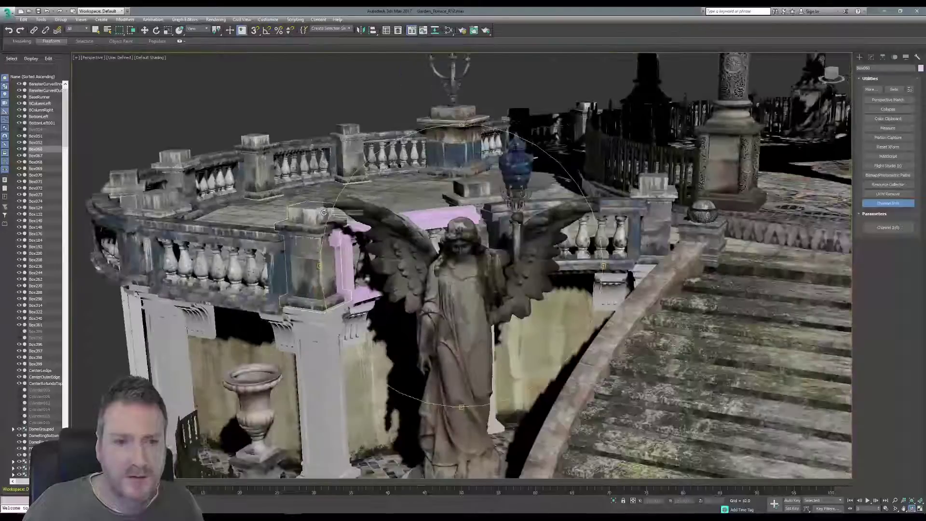
{"action": "left_click_drag", "start_coordinate": [382, 217], "coordinate": [560, 213]}
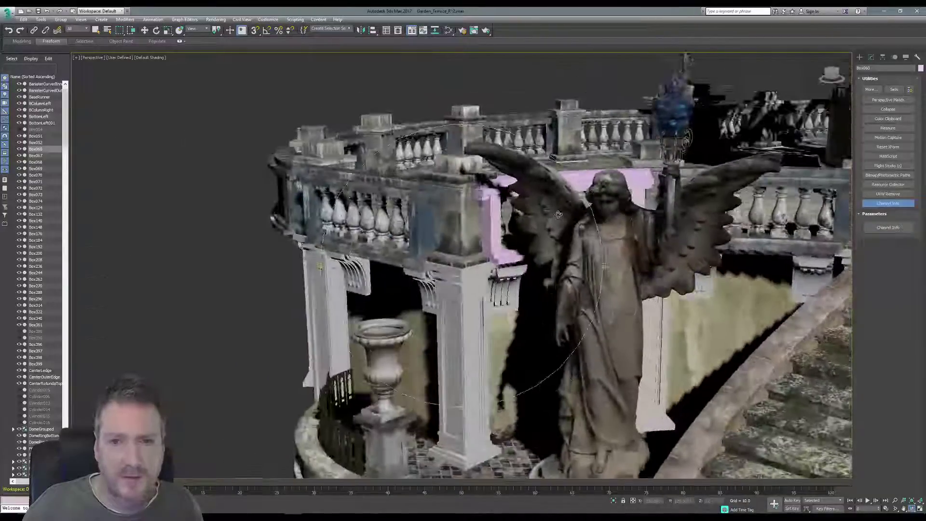
{"action": "middle_click_drag", "start_coordinate": [560, 213], "coordinate": [338, 270]}
{"action": "scroll", "coordinate": [396, 263], "scroll_direction": "up", "scroll_amount": 3}
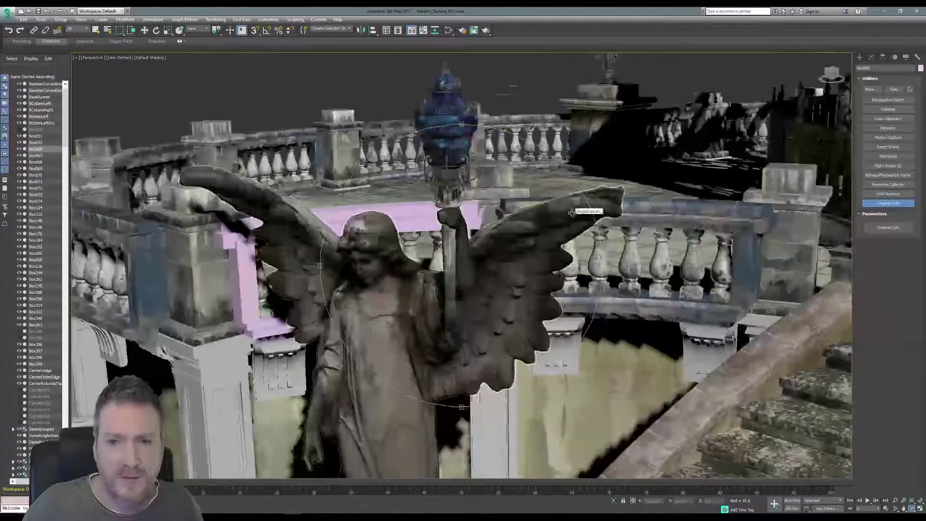
{"action": "middle_click_drag", "start_coordinate": [573, 212], "coordinate": [368, 237]}
{"action": "scroll", "coordinate": [516, 225], "scroll_direction": "up", "scroll_amount": 3}
{"action": "left_click_drag", "start_coordinate": [492, 224], "coordinate": [400, 331]}
{"action": "scroll", "coordinate": [442, 247], "scroll_direction": "down", "scroll_amount": 4}
{"action": "scroll", "coordinate": [480, 276], "scroll_direction": "down", "scroll_amount": 4}
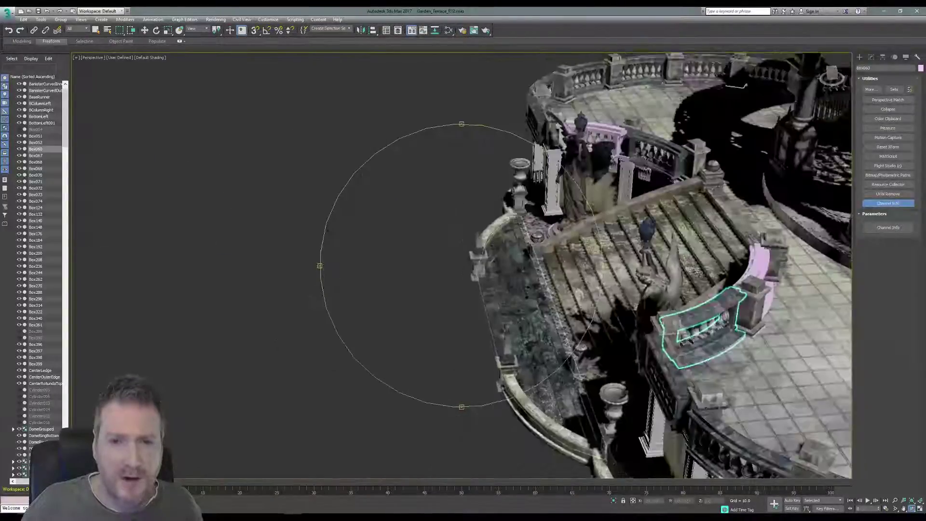
{"action": "left_click_drag", "start_coordinate": [403, 299], "coordinate": [234, 292]}
Select the inner curved banister at the far side of the stairs, frame it and compare its texture with the surrounding balustrades.
{"action": "left_click", "coordinate": [96, 31]}
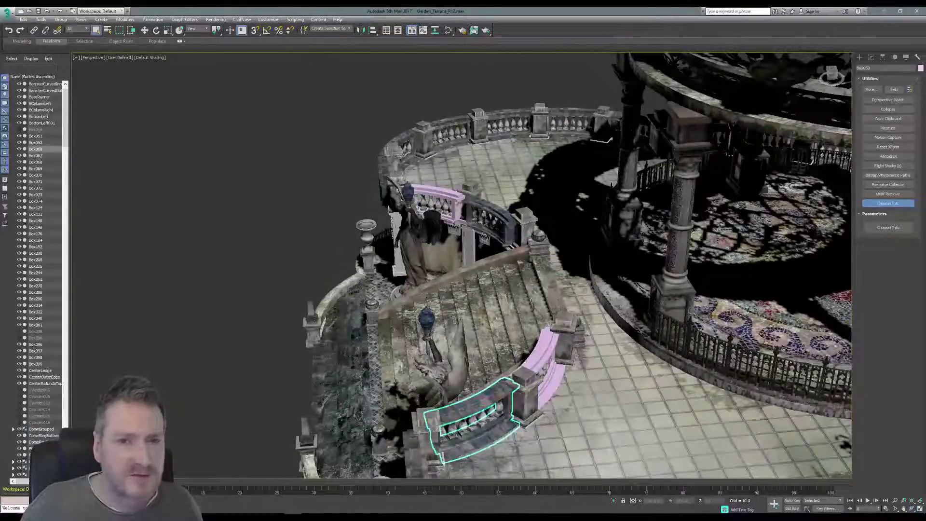
{"action": "left_click", "coordinate": [494, 209]}
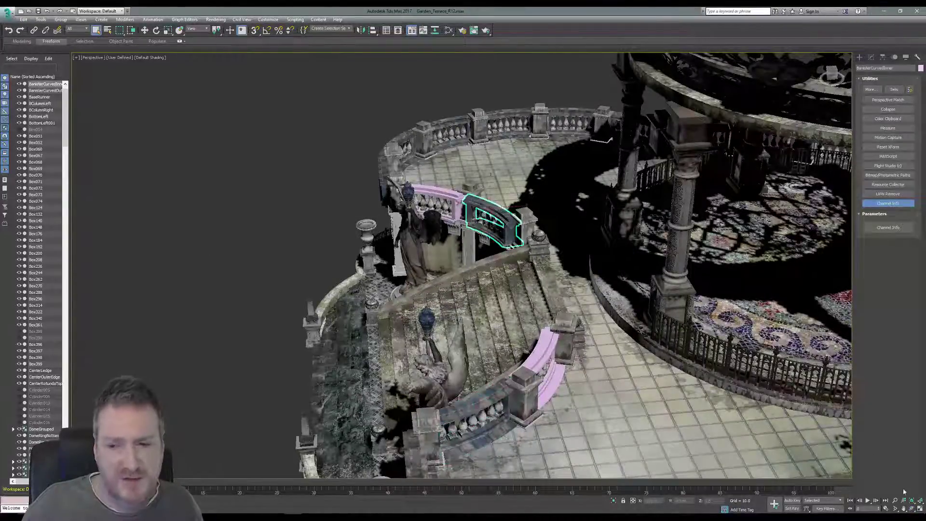
{"action": "left_click", "coordinate": [912, 503]}
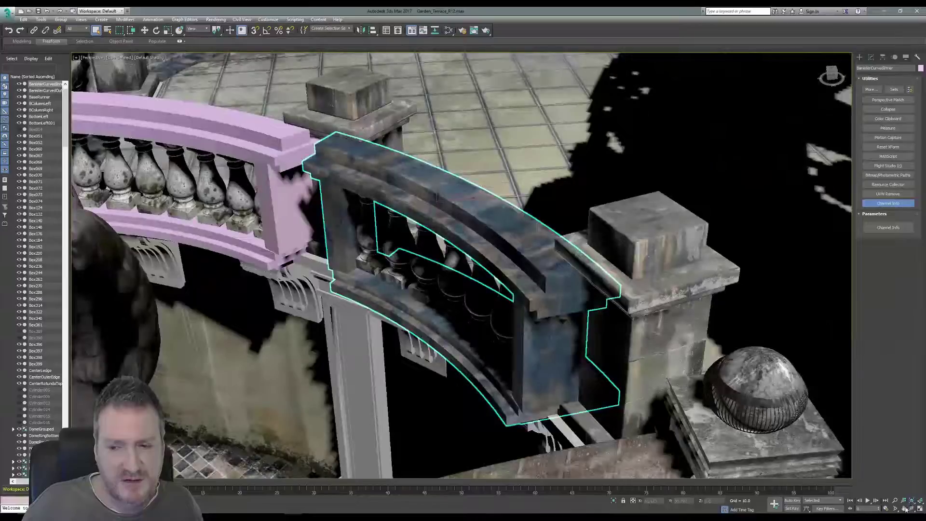
{"action": "middle_click_drag", "start_coordinate": [461, 338], "coordinate": [397, 326], "text": "alt"}
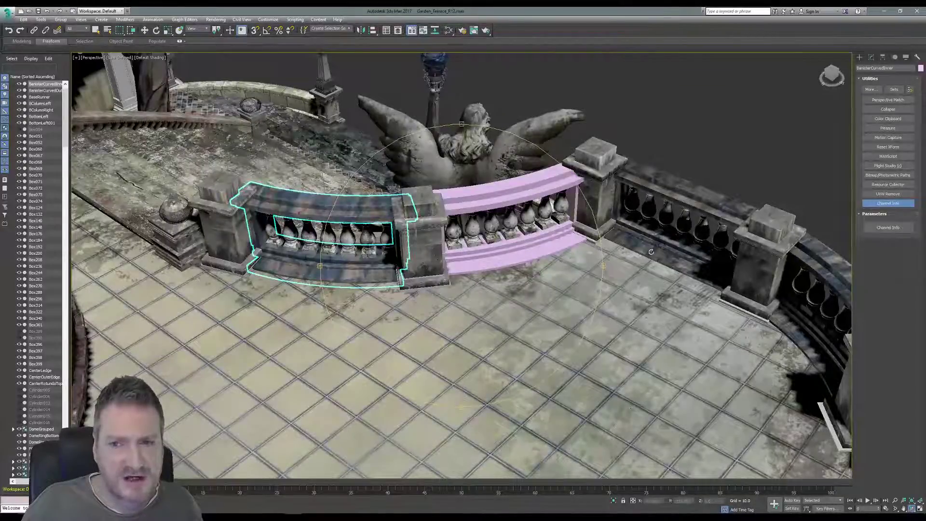
{"action": "middle_click_drag", "start_coordinate": [651, 252], "coordinate": [630, 224], "text": "alt"}
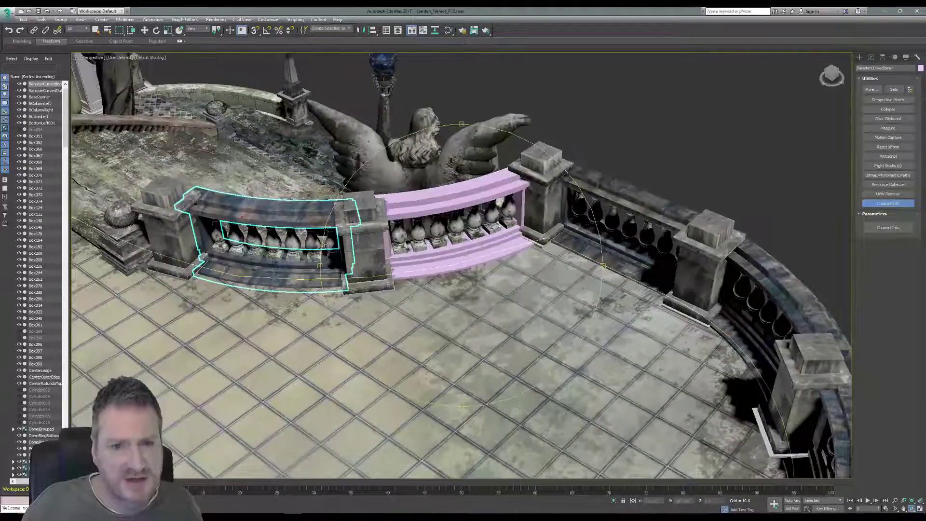
Switch to Mari and raise the opacity of the Multiply layer Layer 6 to about 0.38.
{"action": "left_click", "coordinate": [884, 11]}
{"action": "key", "text": "alt+Tab"}
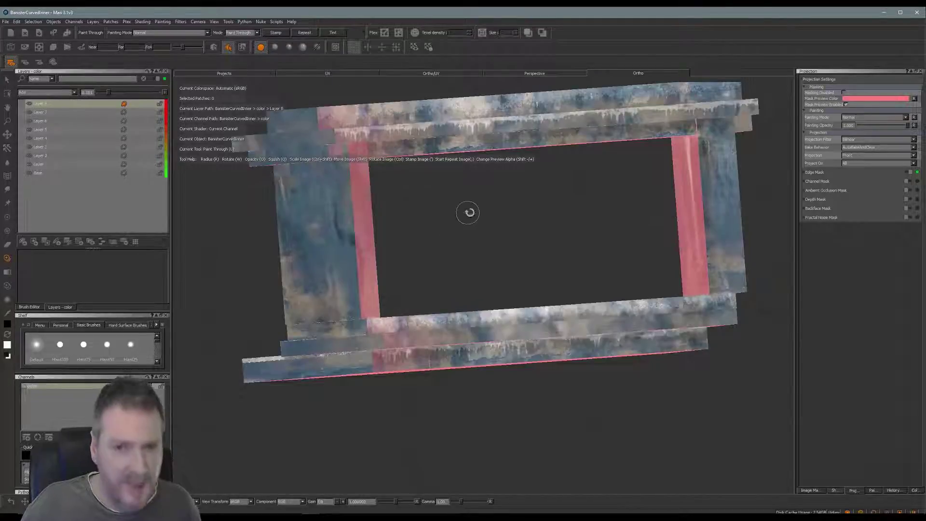
{"action": "left_click_drag", "start_coordinate": [469, 211], "coordinate": [483, 260], "text": "alt"}
{"action": "middle_click_drag", "start_coordinate": [483, 260], "coordinate": [490, 268], "text": "alt"}
{"action": "right_click_drag", "start_coordinate": [490, 269], "coordinate": [453, 271], "text": "alt"}
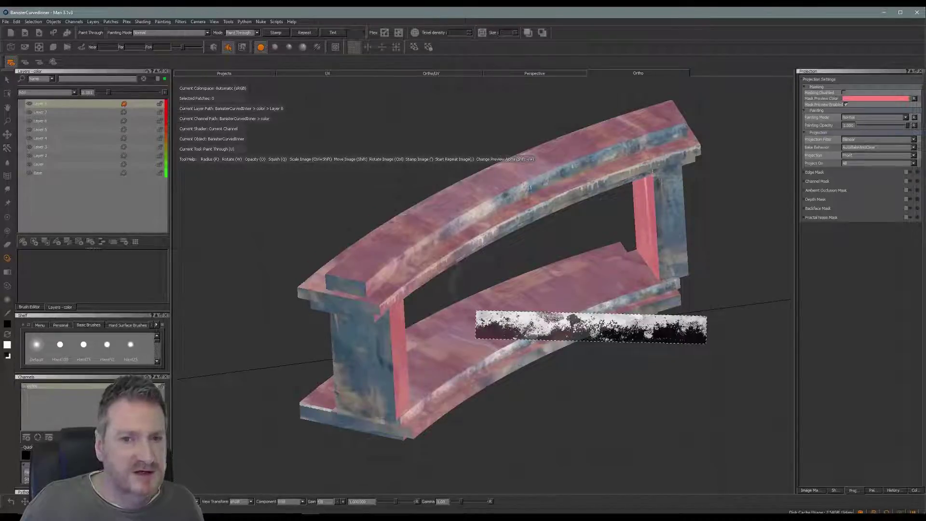
{"action": "left_click_drag", "start_coordinate": [300, 199], "coordinate": [301, 209], "text": "alt"}
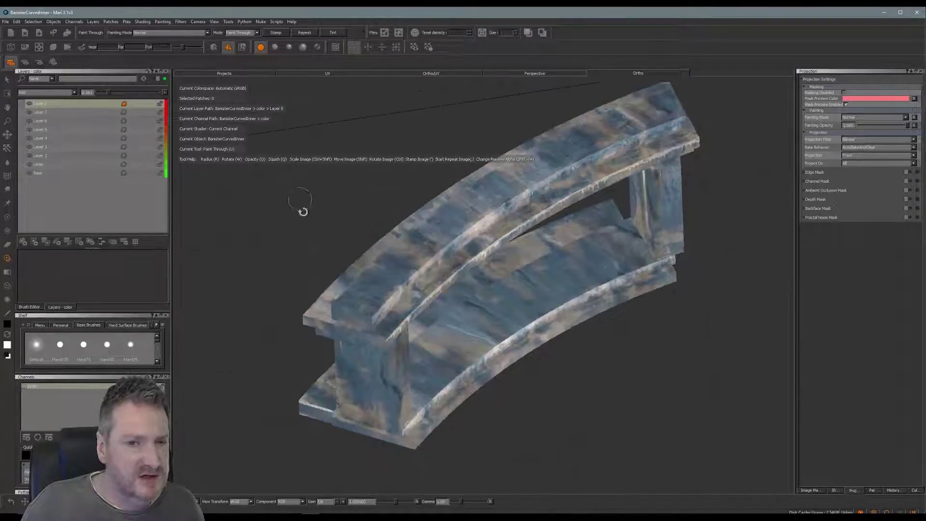
{"action": "left_click", "coordinate": [29, 113]}
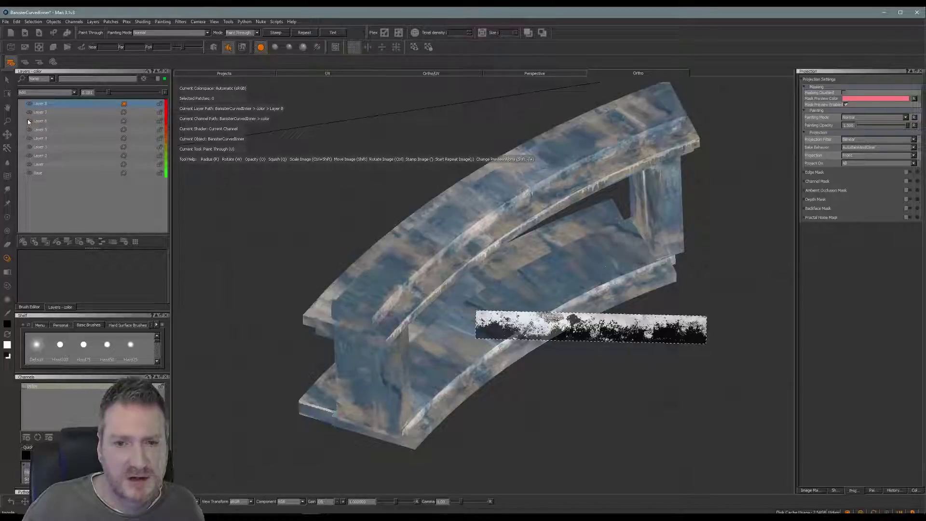
{"action": "left_click", "coordinate": [50, 121]}
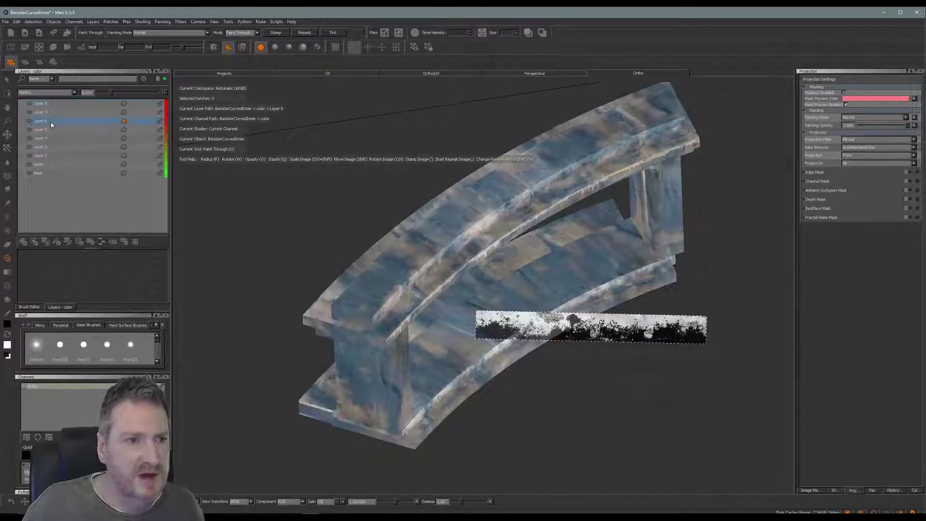
{"action": "left_click", "coordinate": [111, 92]}
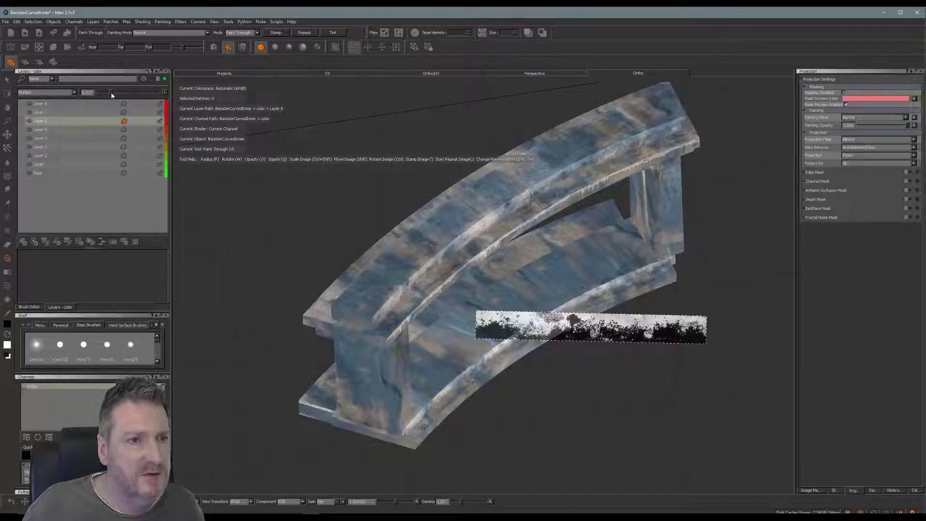
{"action": "left_click_drag", "start_coordinate": [114, 95], "coordinate": [117, 95]}
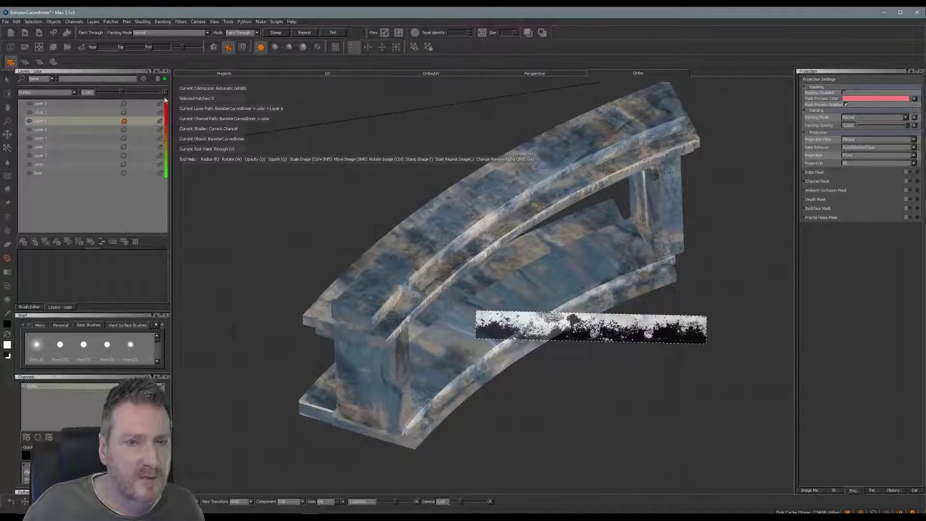
Export everything flattened again with all patches, overwriting the painted banister texture file.
{"action": "right_click", "coordinate": [100, 389]}
{"action": "mouse_move", "coordinate": [133, 298]}
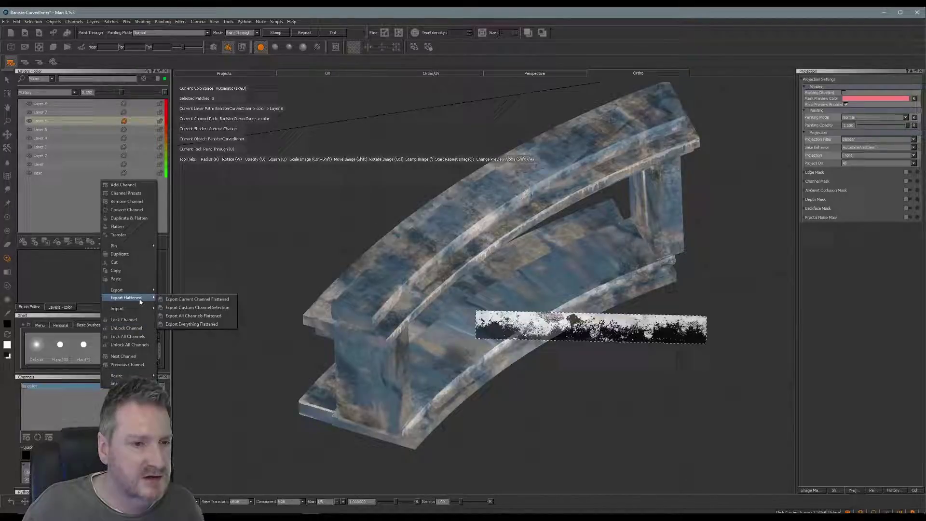
{"action": "left_click", "coordinate": [195, 325]}
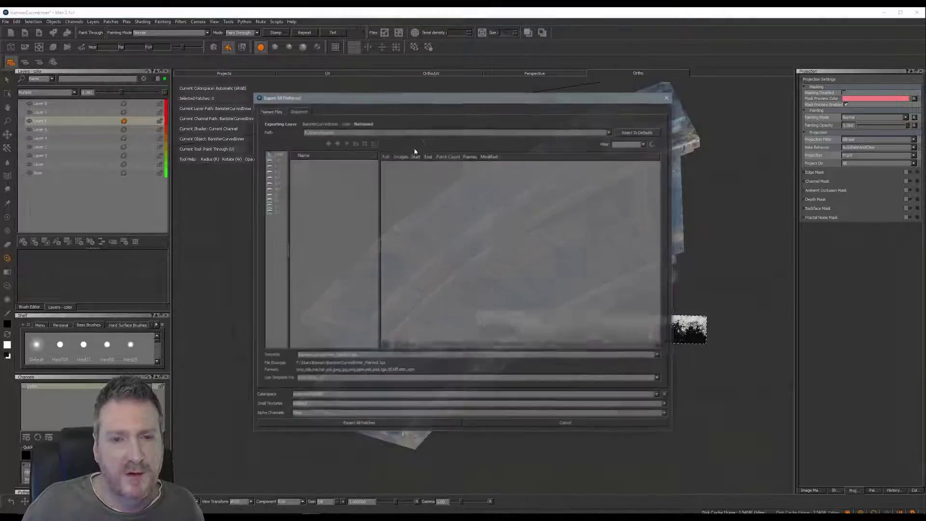
{"action": "left_click", "coordinate": [373, 424]}
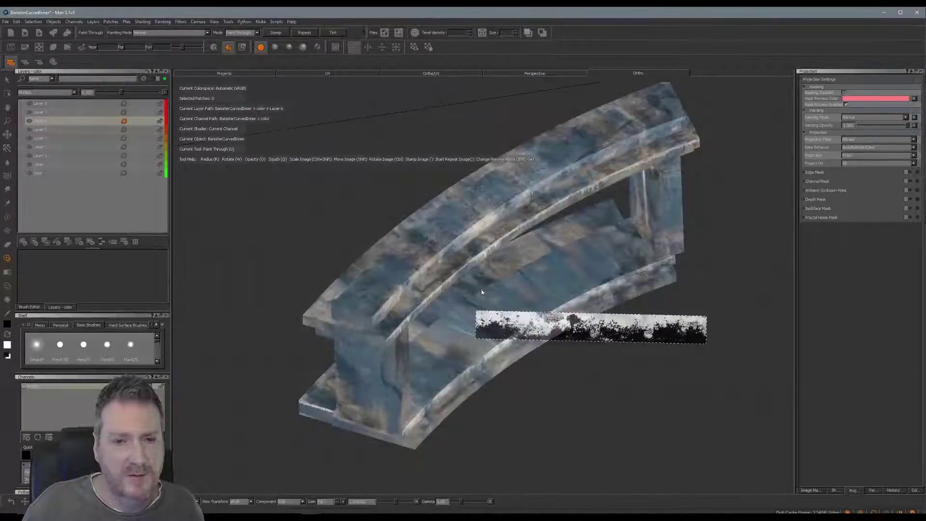
{"action": "left_click", "coordinate": [443, 269]}
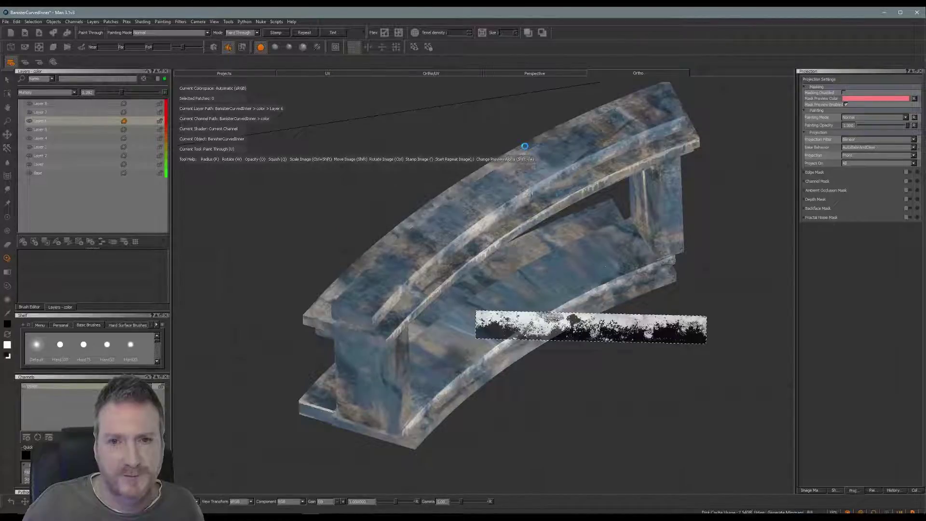
Return to 3ds Max, reload the re-exported banister bitmap in the Slate Material Editor and check the banister beside the stairs.
{"action": "left_click", "coordinate": [884, 12]}
{"action": "key", "text": "alt+Tab"}
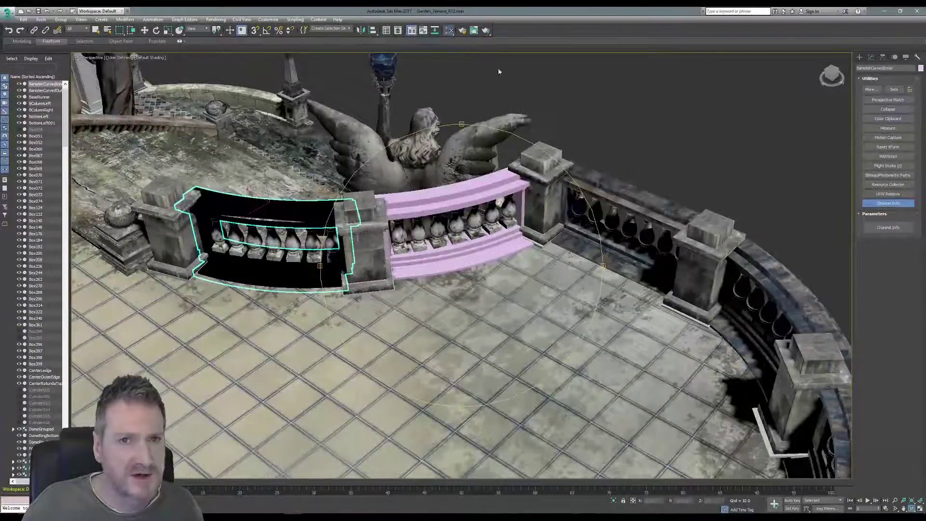
{"action": "key", "text": "m"}
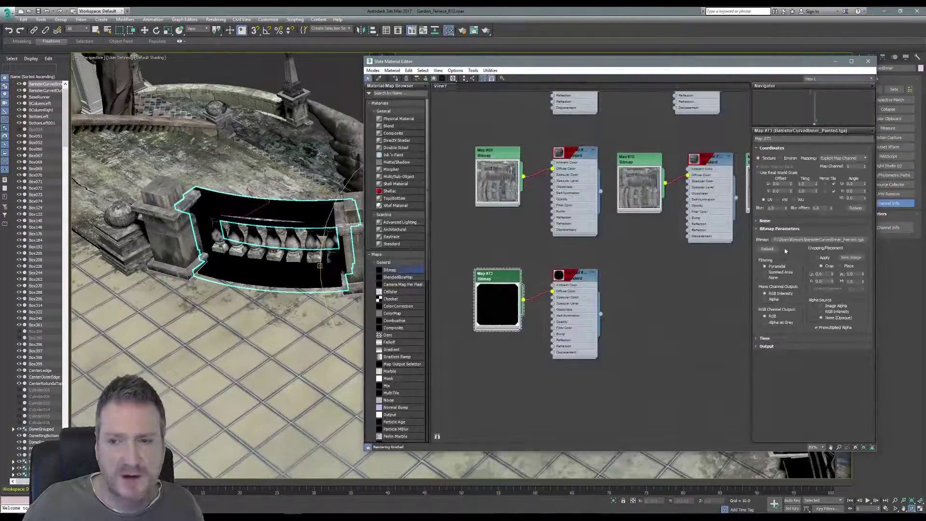
{"action": "left_click", "coordinate": [767, 248]}
{"action": "left_click", "coordinate": [868, 62]}
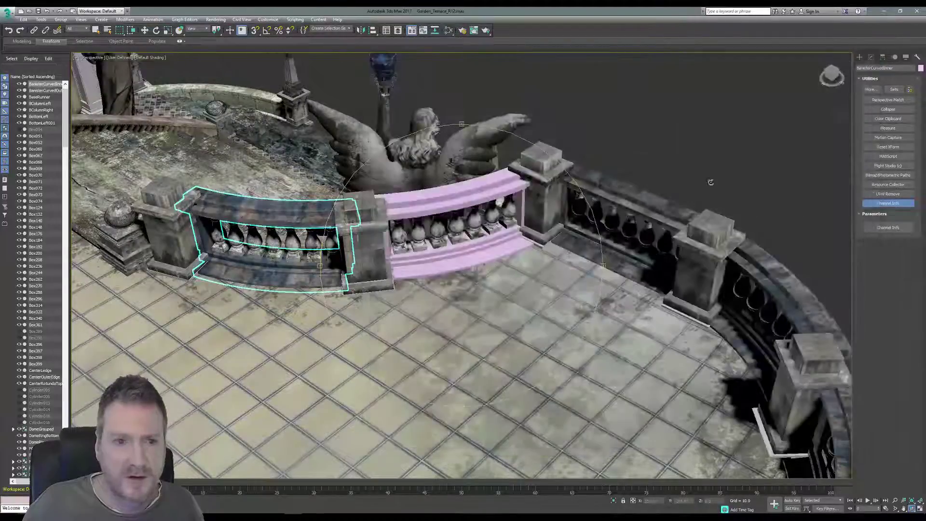
{"action": "middle_click_drag", "start_coordinate": [432, 268], "coordinate": [162, 137], "text": "alt"}
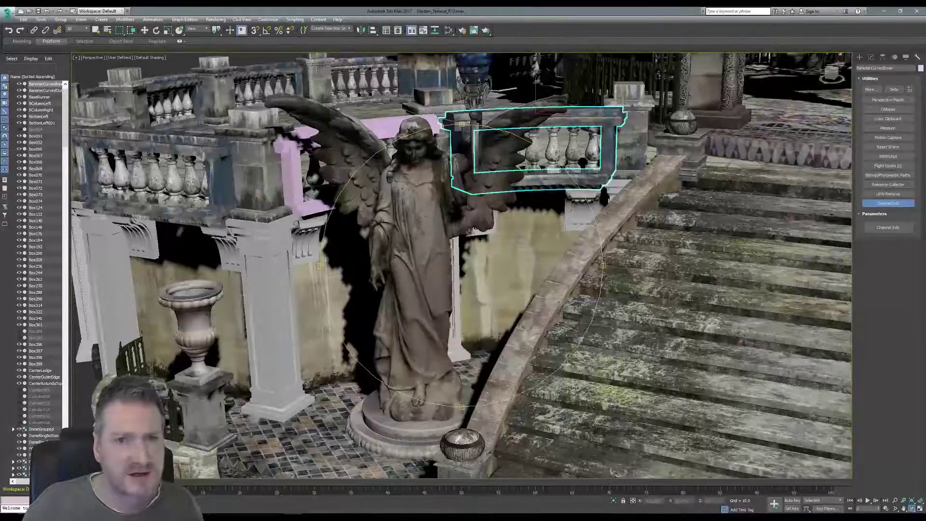
Reframe the selected curved banister from above, switch to Mari and add a new layer on top of the layer stack.
{"action": "middle_click_drag", "start_coordinate": [502, 230], "coordinate": [539, 288], "text": "alt"}
{"action": "key", "text": "z"}
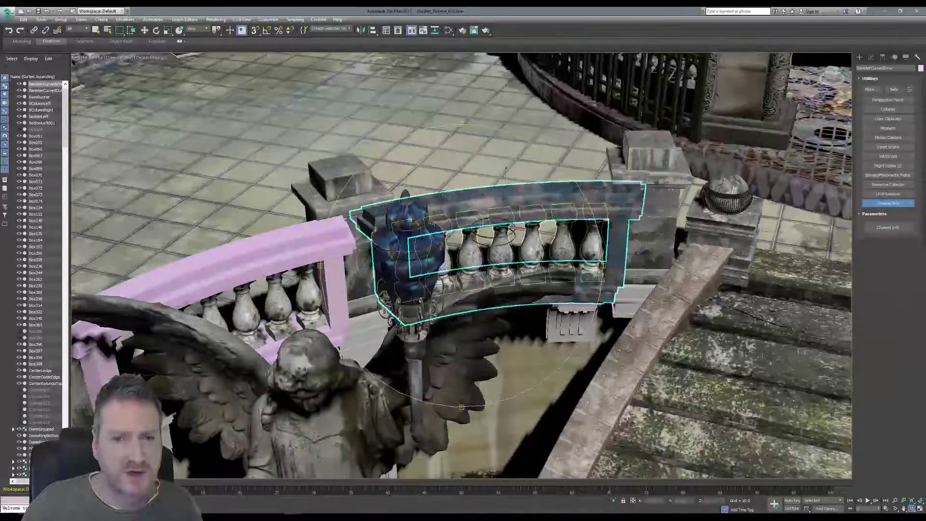
{"action": "left_click", "coordinate": [886, 12]}
{"action": "key", "text": "alt+Tab"}
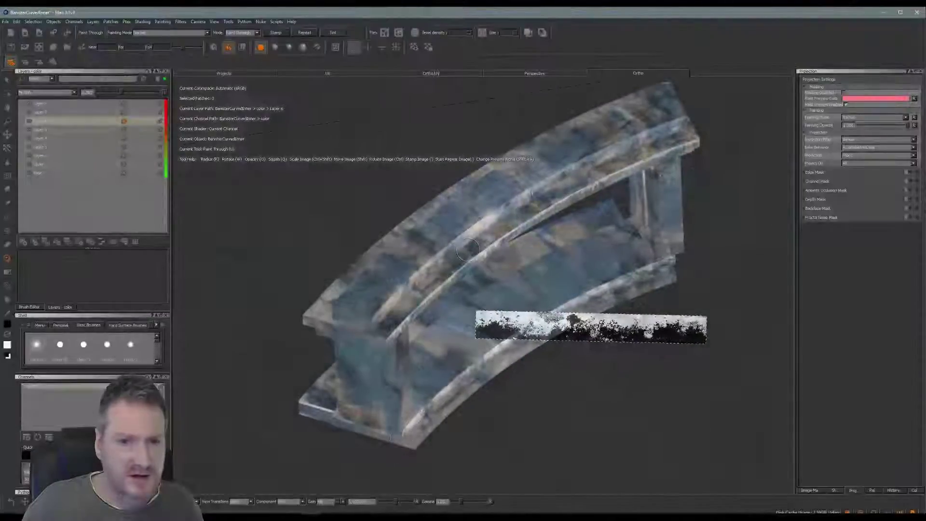
{"action": "left_click", "coordinate": [41, 104]}
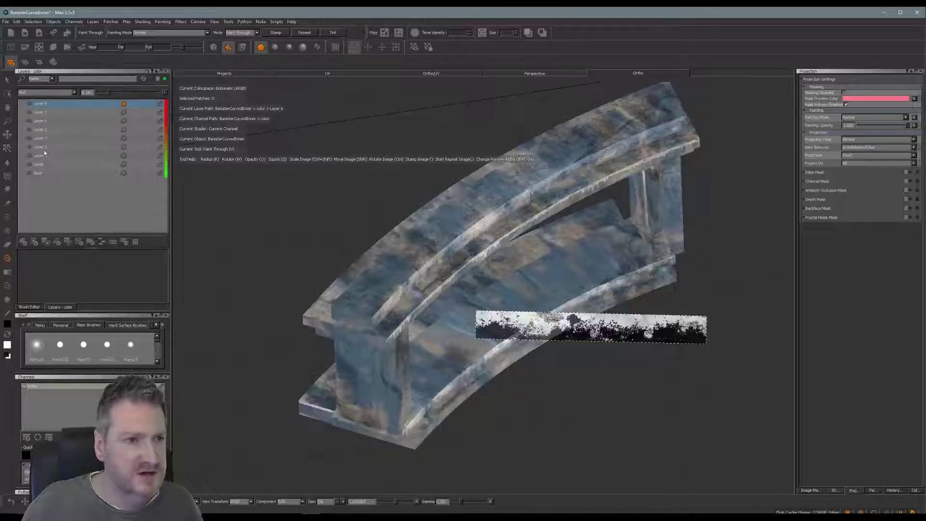
{"action": "left_click", "coordinate": [23, 241]}
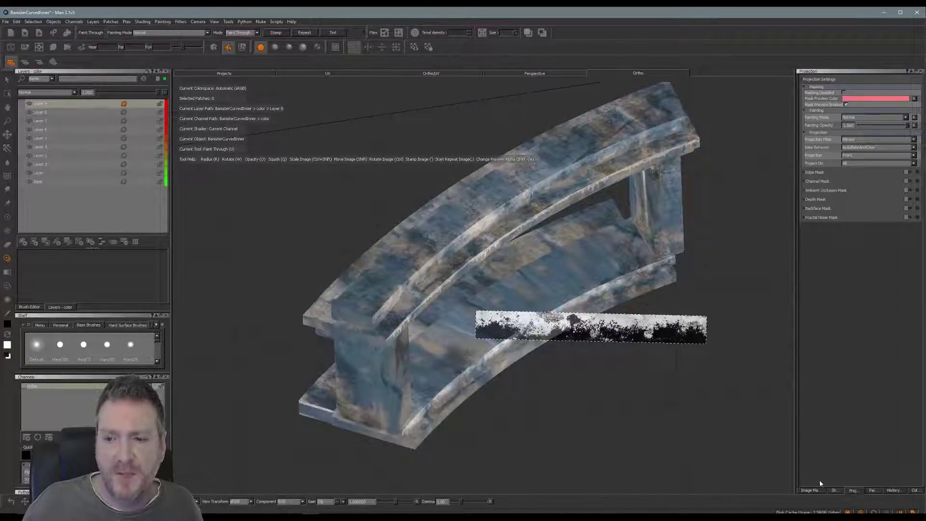
Load the narrow black-and-white drip strip as the paint-through image, enlarge it and enable the projection's Edge Mask.
{"action": "left_click", "coordinate": [811, 490]}
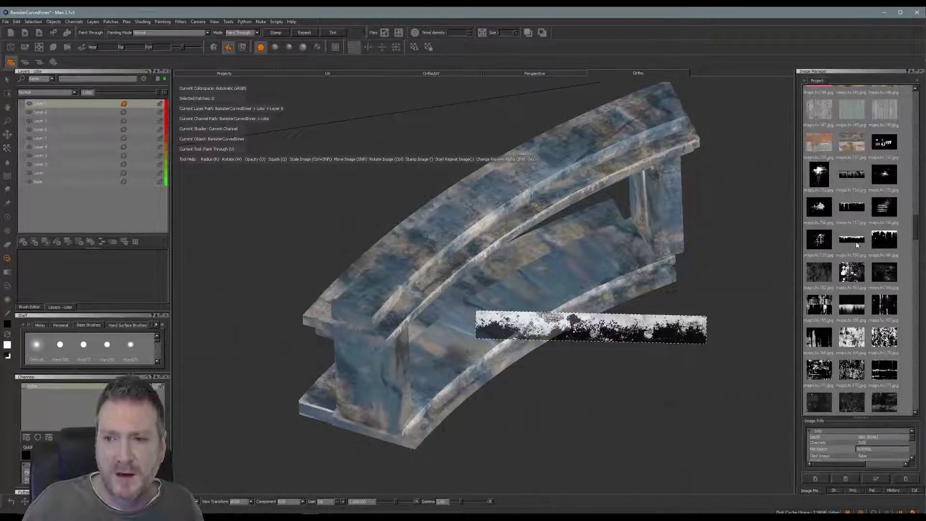
{"action": "left_click_drag", "start_coordinate": [857, 245], "coordinate": [702, 313]}
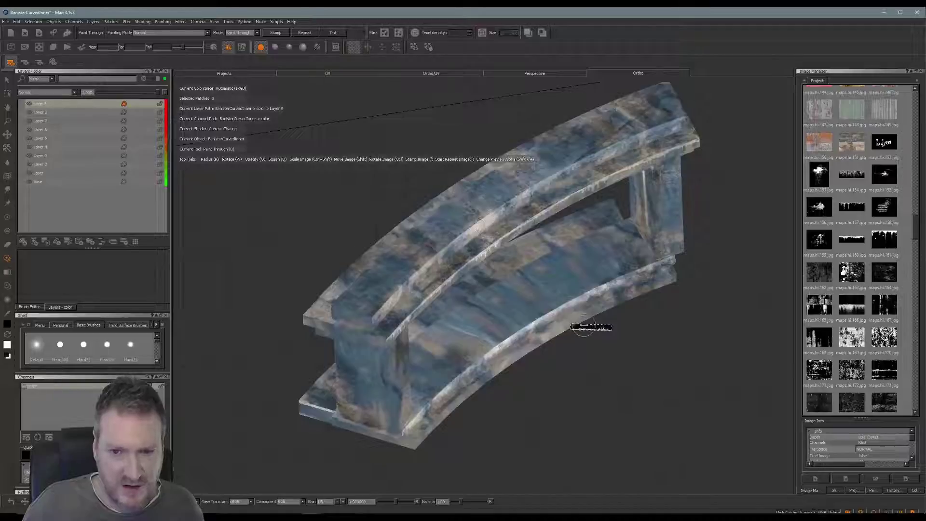
{"action": "left_click_drag", "start_coordinate": [584, 327], "coordinate": [677, 326], "text": "ctrl+shift"}
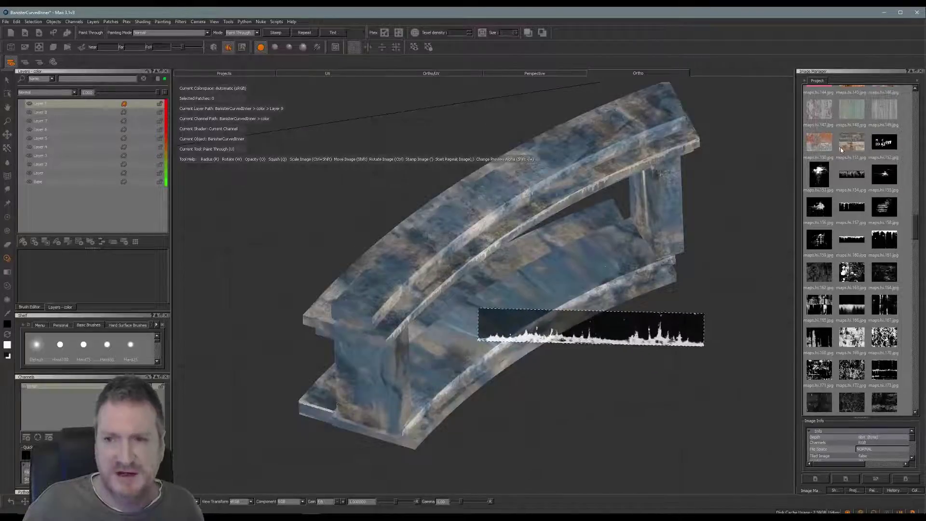
{"action": "left_click", "coordinate": [853, 491]}
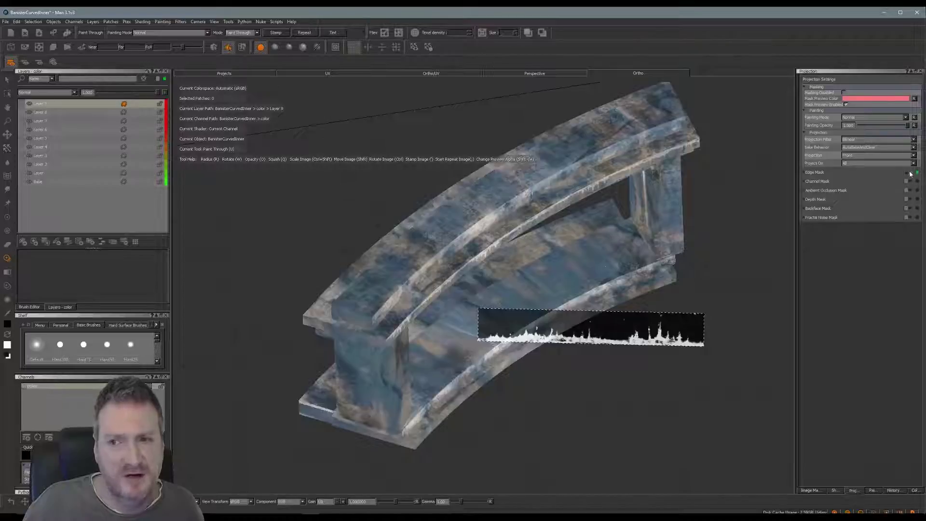
{"action": "left_click", "coordinate": [816, 490]}
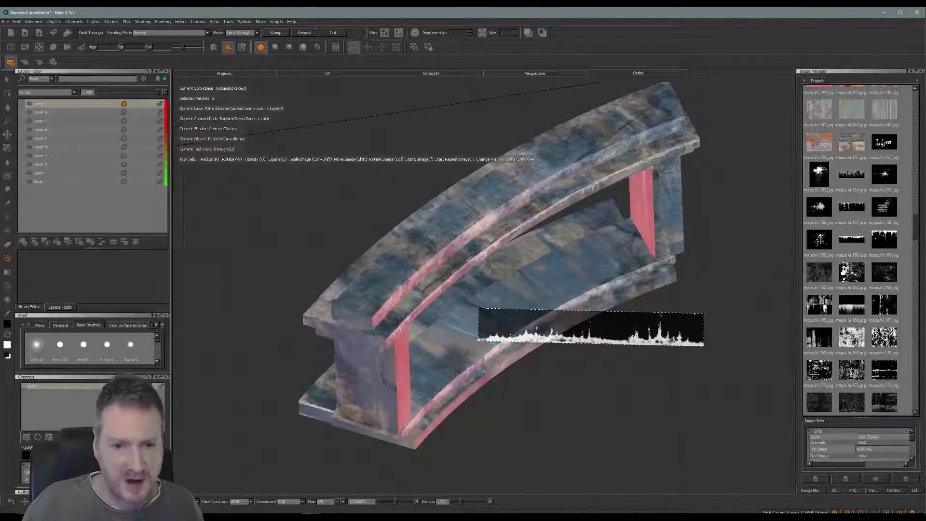
Fit the drip image over one end of the top rail's upper front edge and paint white drips through it.
{"action": "mouse_move", "coordinate": [499, 268]}
{"action": "left_mouse_down", "text": "alt"}
{"action": "mouse_move", "coordinate": [436, 258]}
{"action": "mouse_move", "coordinate": [537, 302]}
{"action": "mouse_move", "coordinate": [346, 277]}
{"action": "mouse_move", "coordinate": [457, 327]}
{"action": "mouse_move", "coordinate": [467, 317]}
{"action": "left_mouse_up", "text": "alt"}
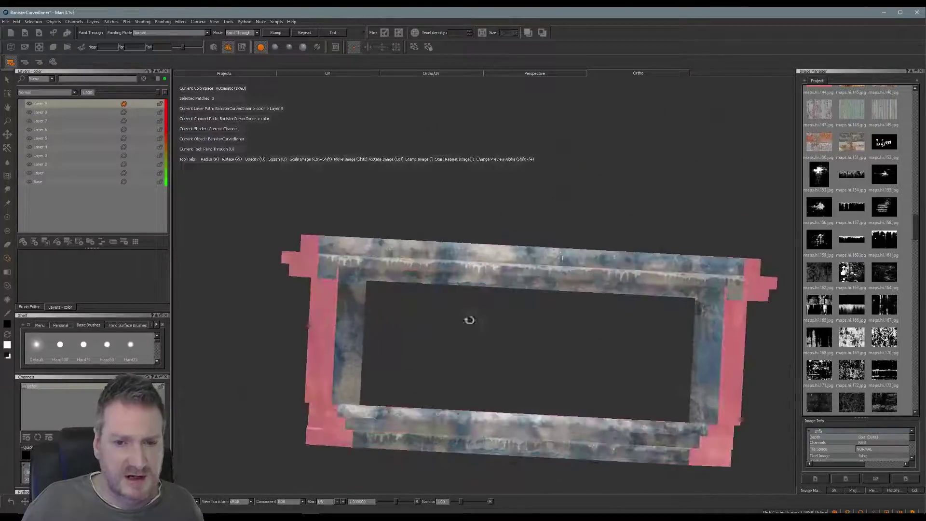
{"action": "scroll", "coordinate": [467, 317], "scroll_direction": "up", "scroll_amount": 5}
{"action": "mouse_move", "coordinate": [465, 274]}
{"action": "left_mouse_down", "text": "alt"}
{"action": "mouse_move", "coordinate": [362, 325]}
{"action": "mouse_move", "coordinate": [428, 310]}
{"action": "mouse_move", "coordinate": [550, 343]}
{"action": "mouse_move", "coordinate": [376, 331]}
{"action": "mouse_move", "coordinate": [331, 352]}
{"action": "mouse_move", "coordinate": [386, 318]}
{"action": "mouse_move", "coordinate": [378, 325]}
{"action": "left_mouse_up", "text": "alt"}
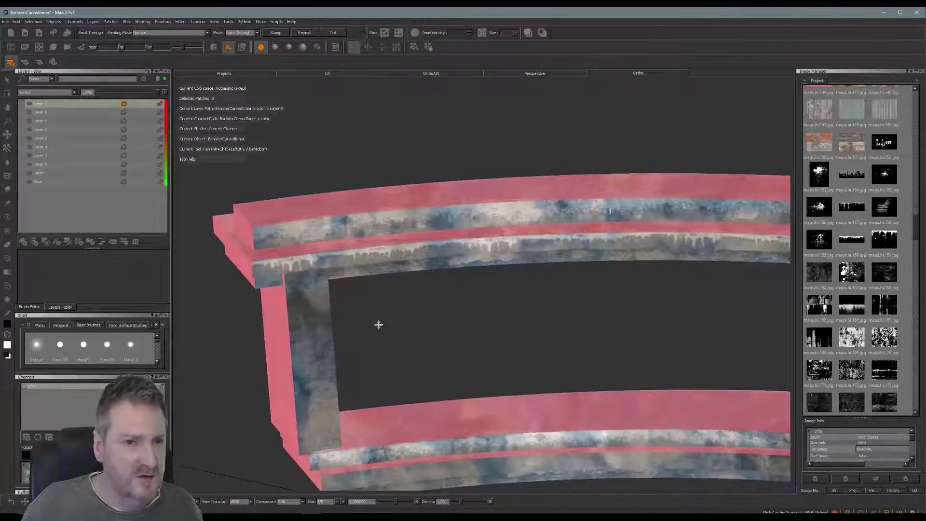
{"action": "mouse_move", "coordinate": [587, 320]}
{"action": "left_mouse_down", "text": "shift"}
{"action": "mouse_move", "coordinate": [517, 310]}
{"action": "mouse_move", "coordinate": [455, 284]}
{"action": "mouse_move", "coordinate": [441, 318]}
{"action": "mouse_move", "coordinate": [304, 244]}
{"action": "mouse_move", "coordinate": [313, 241]}
{"action": "left_mouse_up", "text": "shift"}
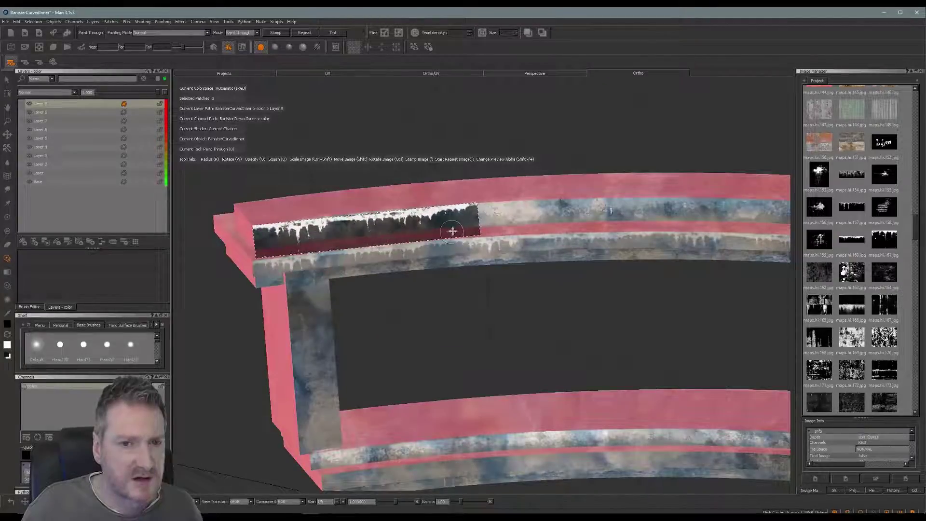
{"action": "left_click_drag", "start_coordinate": [403, 232], "coordinate": [438, 228], "text": "ctrl+shift"}
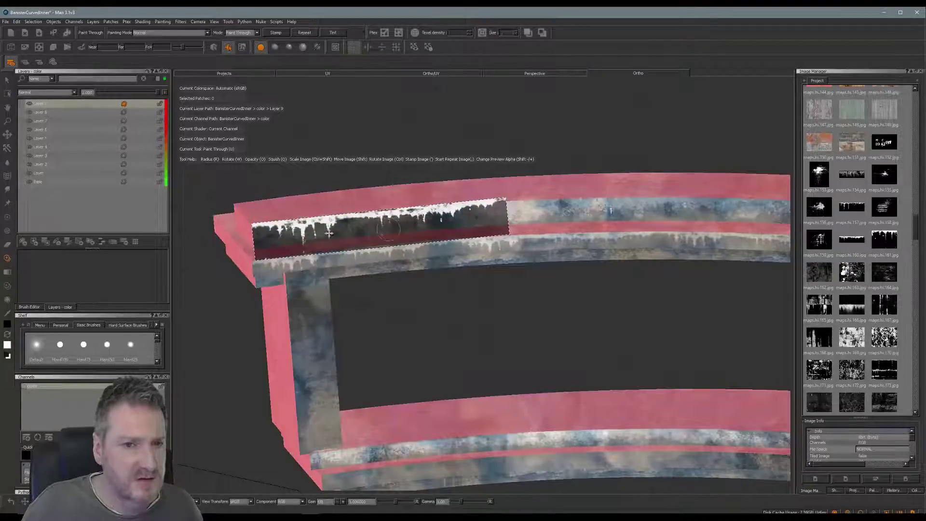
{"action": "mouse_move", "coordinate": [309, 231]}
{"action": "left_mouse_down"}
{"action": "mouse_move", "coordinate": [273, 230]}
{"action": "mouse_move", "coordinate": [485, 208]}
{"action": "mouse_move", "coordinate": [471, 213]}
{"action": "left_mouse_up"}
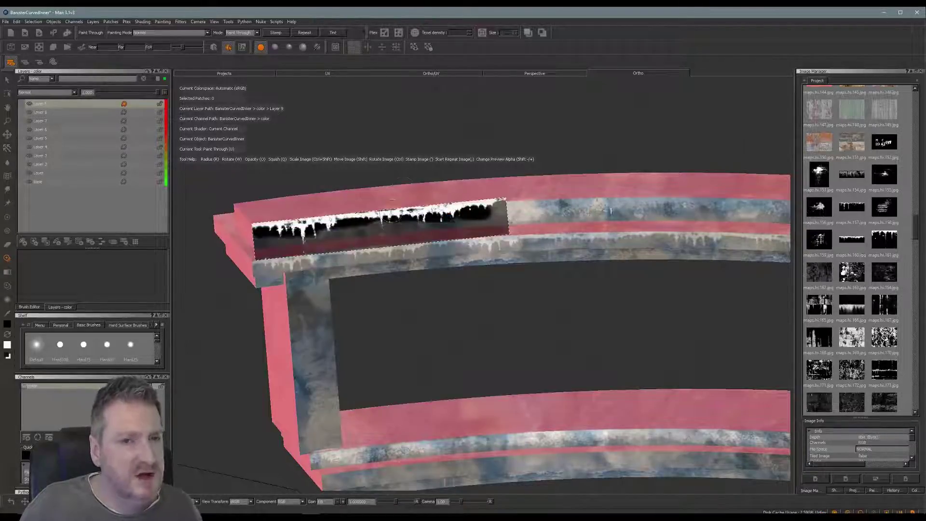
Move the drip image off the rail and set the new layer to Add blending with an opacity of about 0.2.
{"action": "left_click_drag", "start_coordinate": [395, 238], "coordinate": [414, 299], "text": "shift"}
{"action": "left_click", "coordinate": [74, 93]}
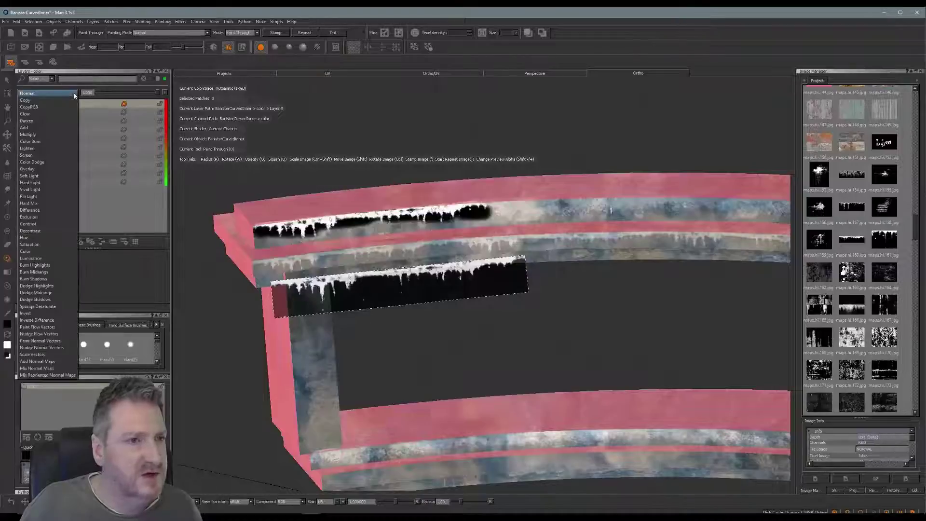
{"action": "left_click", "coordinate": [185, 122]}
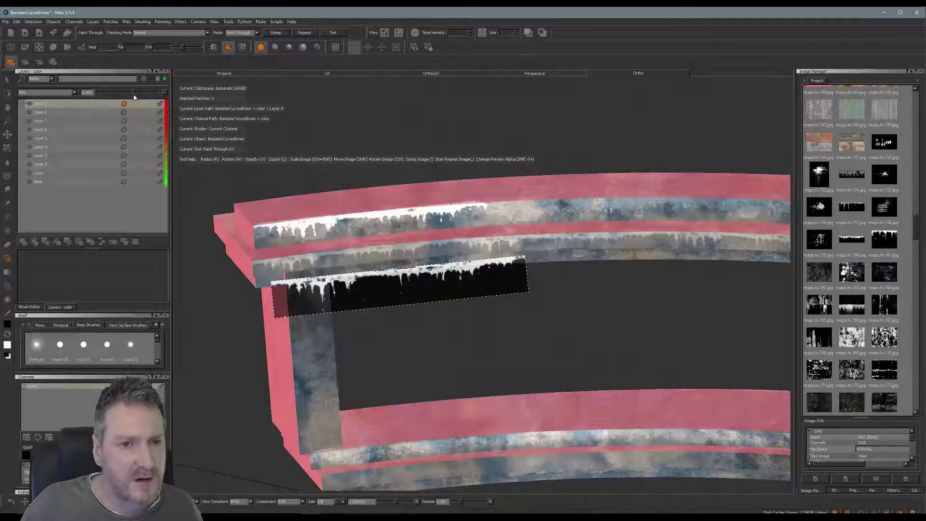
{"action": "left_click_drag", "start_coordinate": [134, 92], "coordinate": [115, 93]}
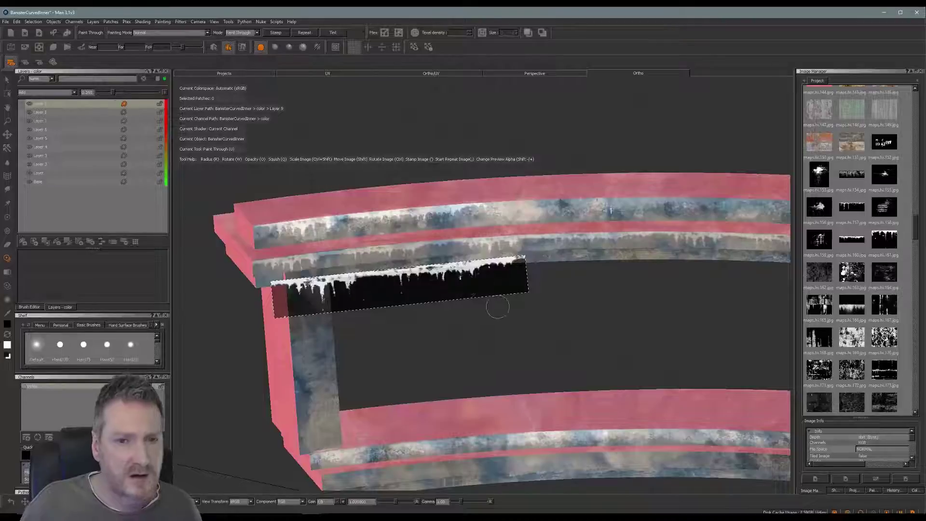
Fit the drip image over the middle of the top rail's upper front edge and paint it through.
{"action": "mouse_move", "coordinate": [431, 279]}
{"action": "left_mouse_down", "text": "shift"}
{"action": "mouse_move", "coordinate": [605, 195]}
{"action": "mouse_move", "coordinate": [671, 210]}
{"action": "left_mouse_up", "text": "shift"}
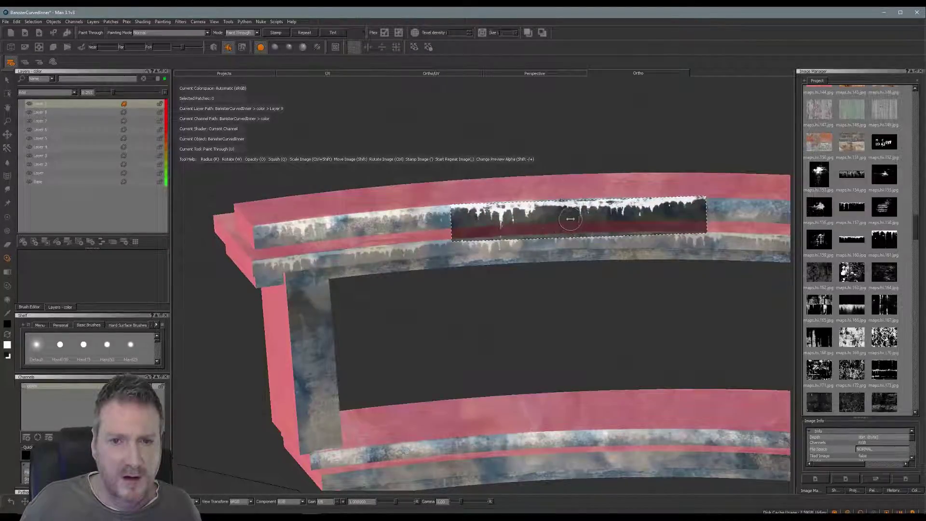
{"action": "left_click_drag", "start_coordinate": [571, 219], "coordinate": [572, 214], "text": "ctrl+shift"}
{"action": "mouse_move", "coordinate": [509, 210]}
{"action": "left_mouse_down"}
{"action": "mouse_move", "coordinate": [487, 210]}
{"action": "mouse_move", "coordinate": [592, 202]}
{"action": "left_mouse_up"}
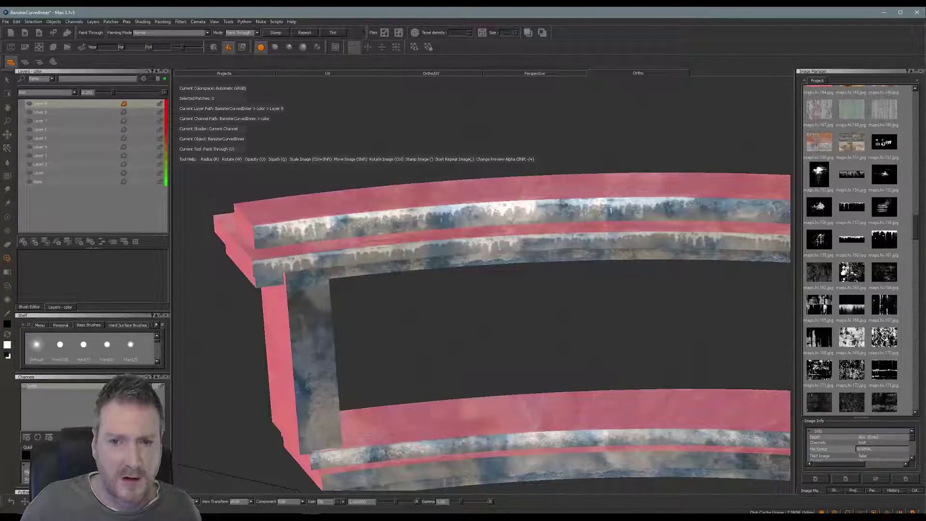
{"action": "key", "text": "b"}
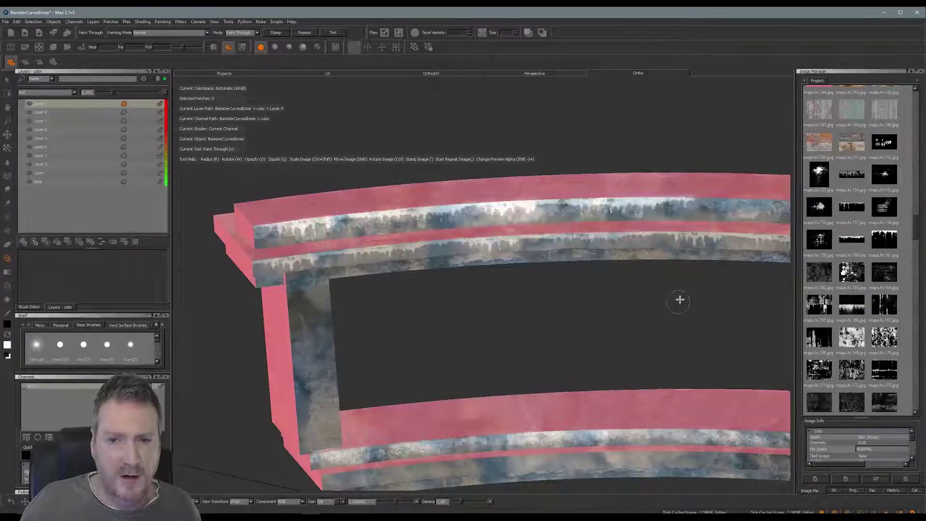
Rotate and fit the drip image to the remaining end of the top rail's upper edge and paint the drips there.
{"action": "mouse_move", "coordinate": [680, 300]}
{"action": "left_mouse_down", "text": "alt"}
{"action": "mouse_move", "coordinate": [435, 288]}
{"action": "mouse_move", "coordinate": [550, 292]}
{"action": "mouse_move", "coordinate": [478, 253]}
{"action": "mouse_move", "coordinate": [444, 285]}
{"action": "left_mouse_up", "text": "alt"}
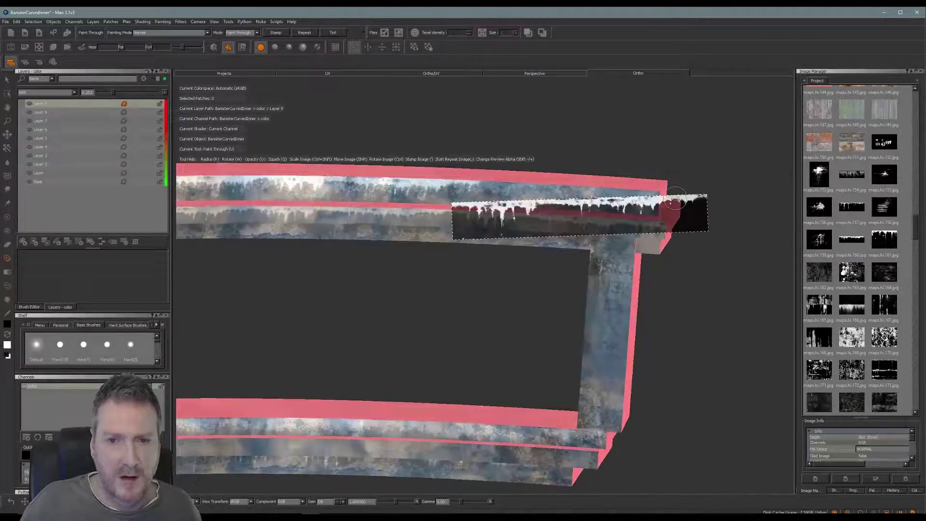
{"action": "left_click_drag", "start_coordinate": [675, 198], "coordinate": [674, 205], "text": "ctrl"}
{"action": "mouse_move", "coordinate": [639, 233]}
{"action": "left_mouse_down", "text": "shift"}
{"action": "mouse_move", "coordinate": [635, 217]}
{"action": "mouse_move", "coordinate": [602, 210]}
{"action": "mouse_move", "coordinate": [695, 220]}
{"action": "mouse_move", "coordinate": [711, 210]}
{"action": "left_mouse_up", "text": "shift"}
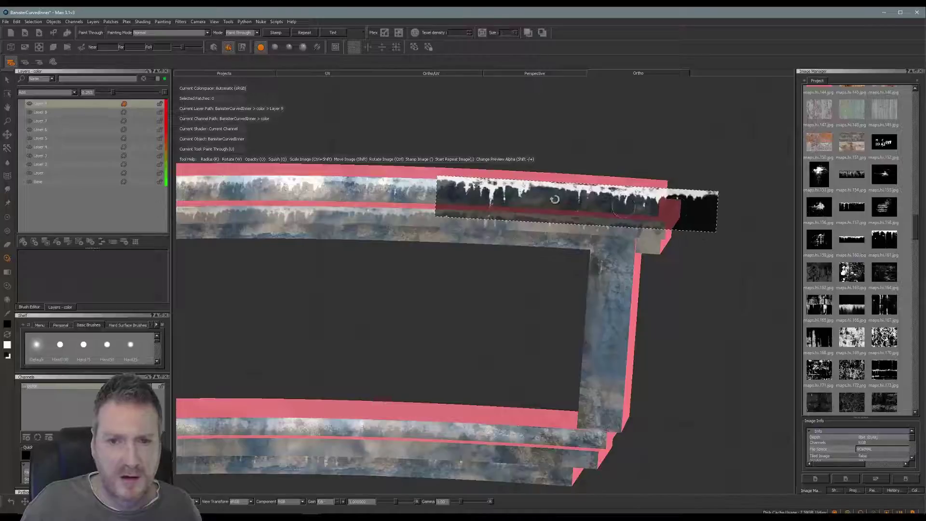
{"action": "left_click_drag", "start_coordinate": [512, 196], "coordinate": [501, 198]}
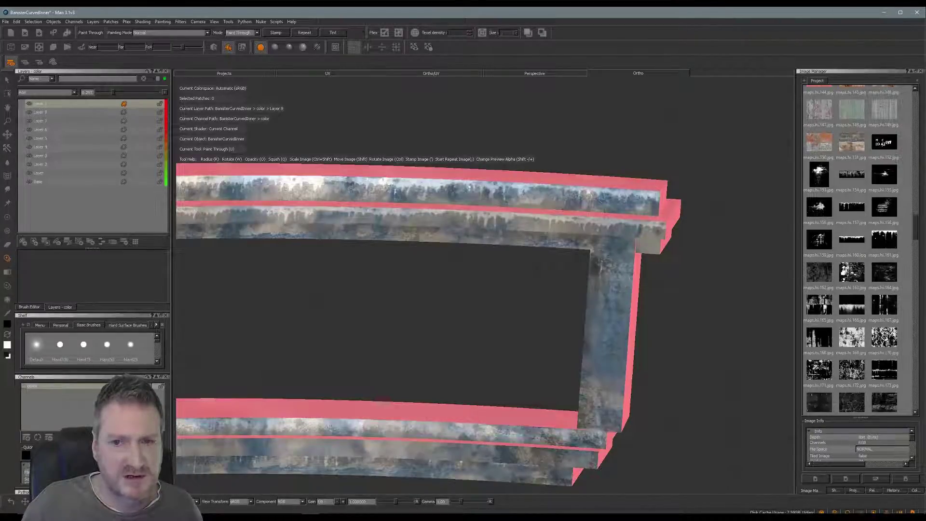
{"action": "left_click_drag", "start_coordinate": [602, 194], "coordinate": [633, 197]}
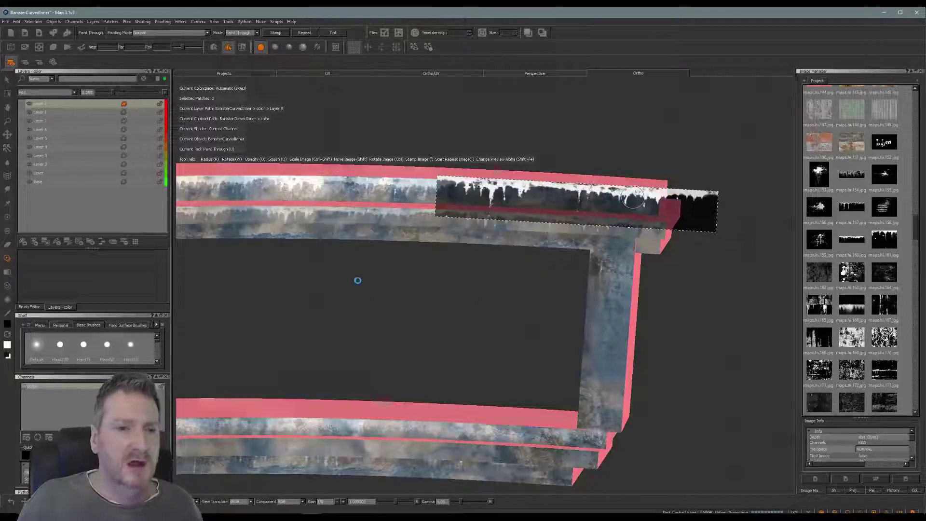
{"action": "mouse_move", "coordinate": [379, 277]}
{"action": "middle_mouse_down"}
{"action": "mouse_move", "coordinate": [479, 282]}
{"action": "mouse_move", "coordinate": [403, 300]}
{"action": "mouse_move", "coordinate": [407, 319]}
{"action": "mouse_move", "coordinate": [447, 254]}
{"action": "mouse_move", "coordinate": [430, 360]}
{"action": "mouse_move", "coordinate": [404, 293]}
{"action": "middle_mouse_up"}
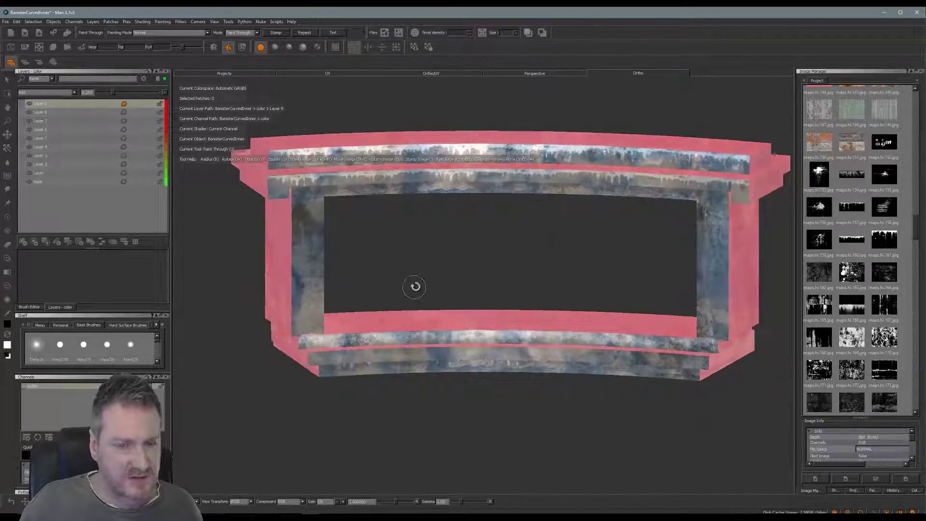
Shrink and align the drip image to one end of the base rail's lowest front band and paint drips along it.
{"action": "scroll", "coordinate": [415, 288], "scroll_direction": "up", "scroll_amount": 3}
{"action": "scroll", "coordinate": [398, 274], "scroll_direction": "up", "scroll_amount": 5}
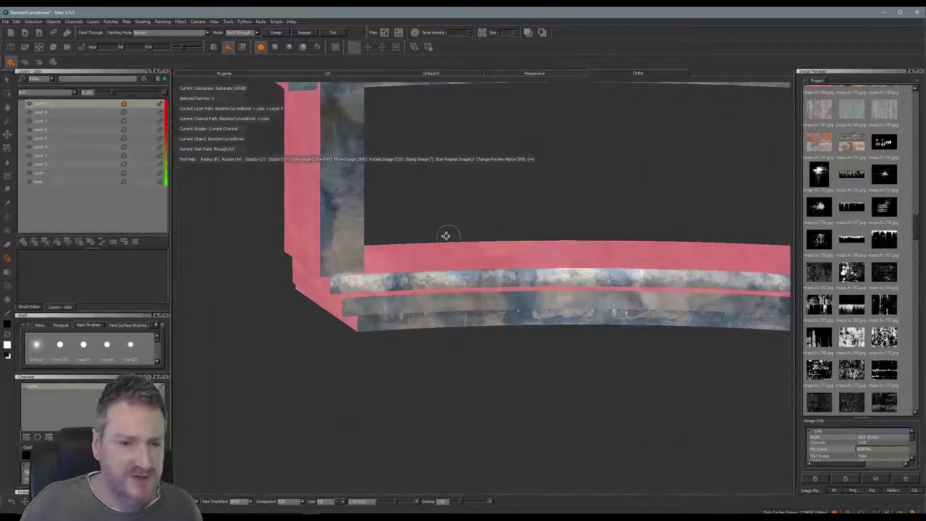
{"action": "left_click_drag", "start_coordinate": [528, 192], "coordinate": [450, 293], "text": "shift"}
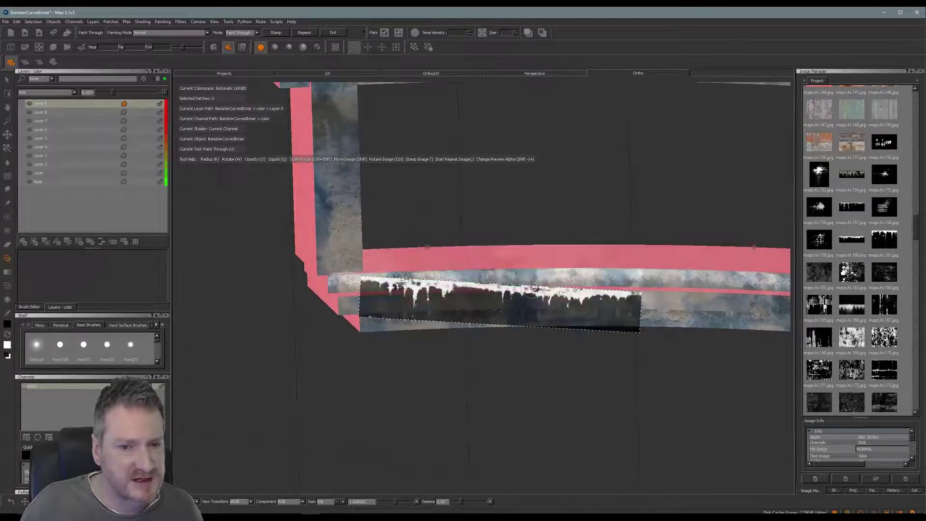
{"action": "left_click_drag", "start_coordinate": [531, 300], "coordinate": [504, 306], "text": "ctrl+shift"}
{"action": "mouse_move", "coordinate": [567, 325]}
{"action": "left_mouse_down", "text": "ctrl"}
{"action": "mouse_move", "coordinate": [573, 317]}
{"action": "mouse_move", "coordinate": [513, 314]}
{"action": "mouse_move", "coordinate": [545, 309]}
{"action": "left_mouse_up", "text": "ctrl"}
{"action": "left_click_drag", "start_coordinate": [398, 303], "coordinate": [362, 301]}
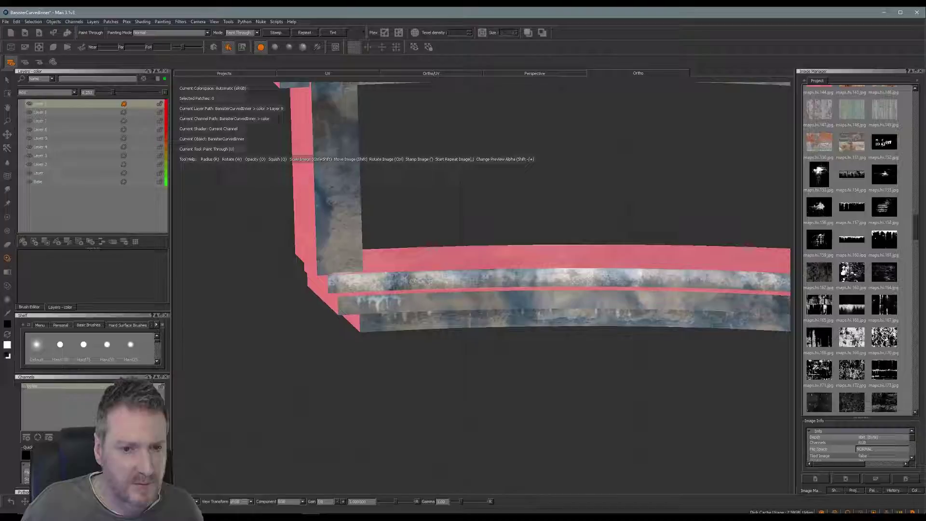
{"action": "left_click_drag", "start_coordinate": [454, 295], "coordinate": [546, 291]}
Align the drip image with the middle of the base rail's lowest band and paint the drips through.
{"action": "left_click_drag", "start_coordinate": [464, 304], "coordinate": [664, 303], "text": "shift"}
{"action": "left_click_drag", "start_coordinate": [742, 307], "coordinate": [742, 305], "text": "ctrl"}
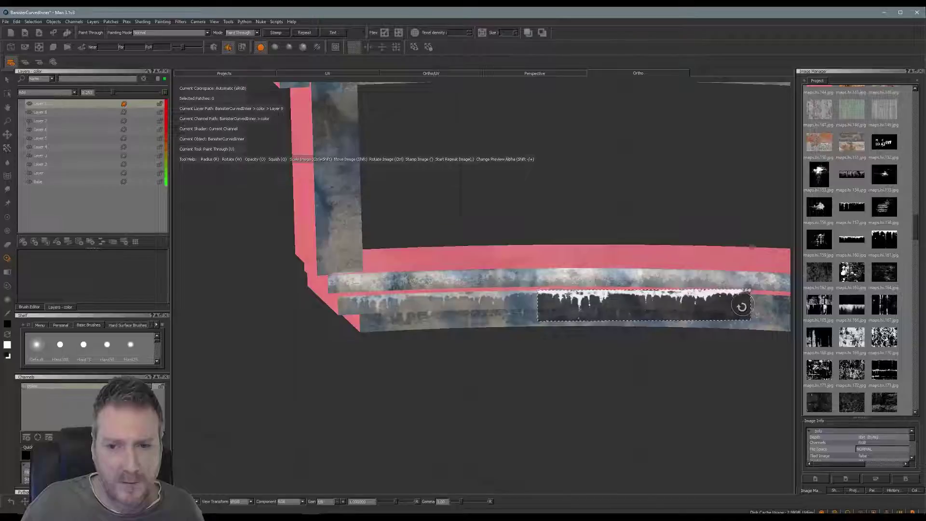
{"action": "left_click", "coordinate": [578, 303]}
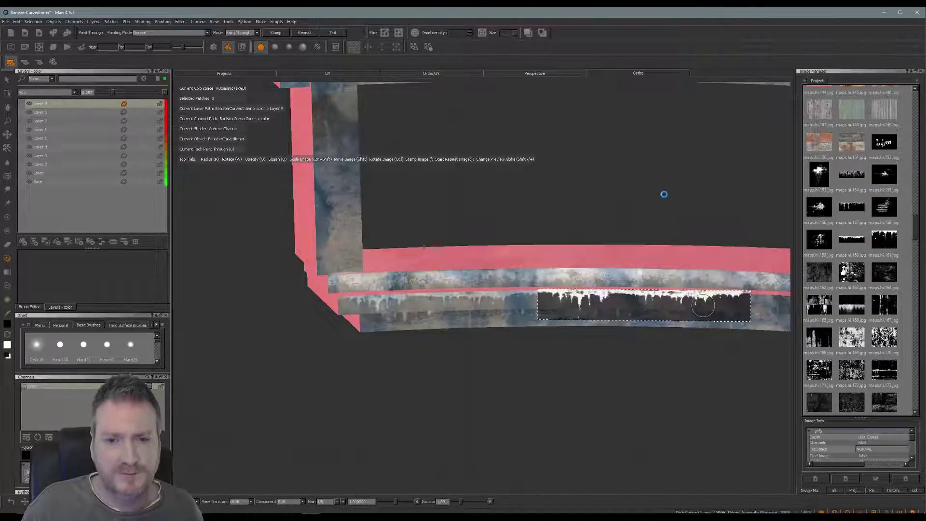
Rotate the drip image to follow the far end of the base rail's lowest band and paint drips there.
{"action": "left_click_drag", "start_coordinate": [668, 192], "coordinate": [569, 193], "text": "alt"}
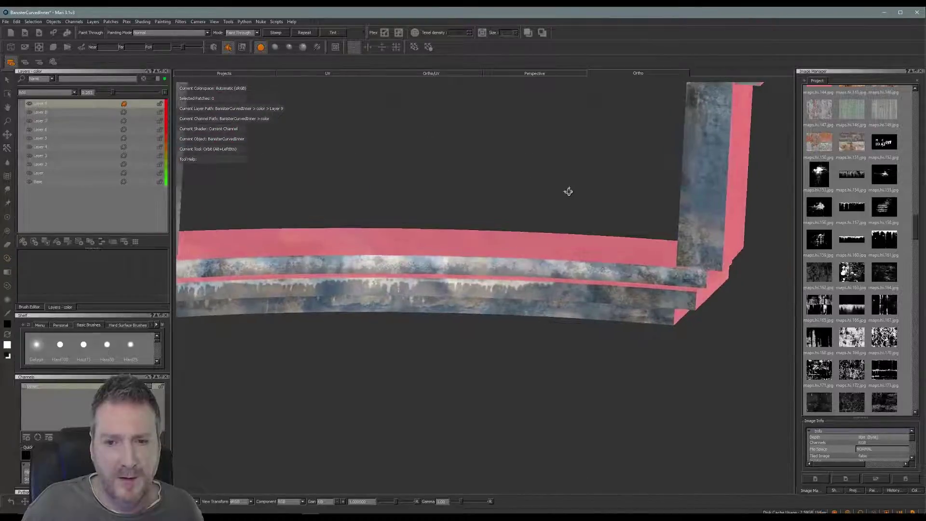
{"action": "left_click_drag", "start_coordinate": [716, 310], "coordinate": [664, 312], "text": "ctrl"}
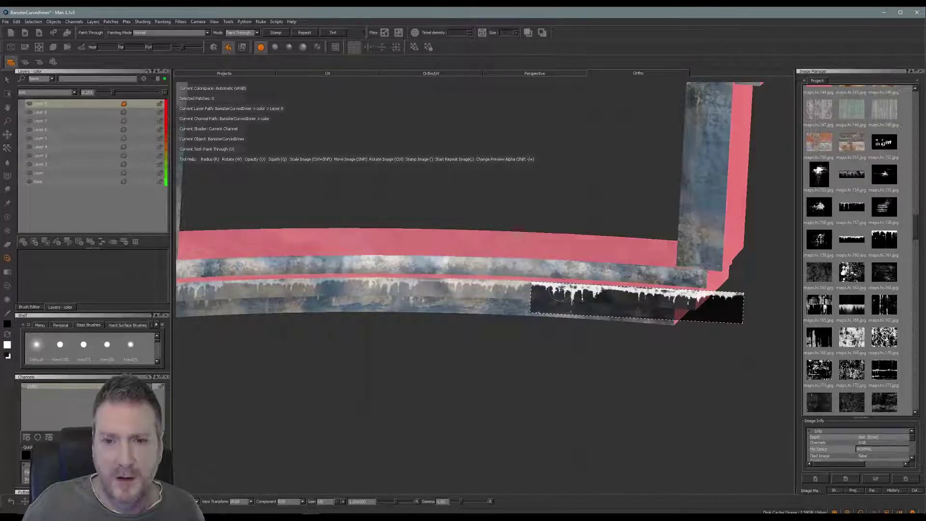
{"action": "left_click_drag", "start_coordinate": [581, 293], "coordinate": [571, 291]}
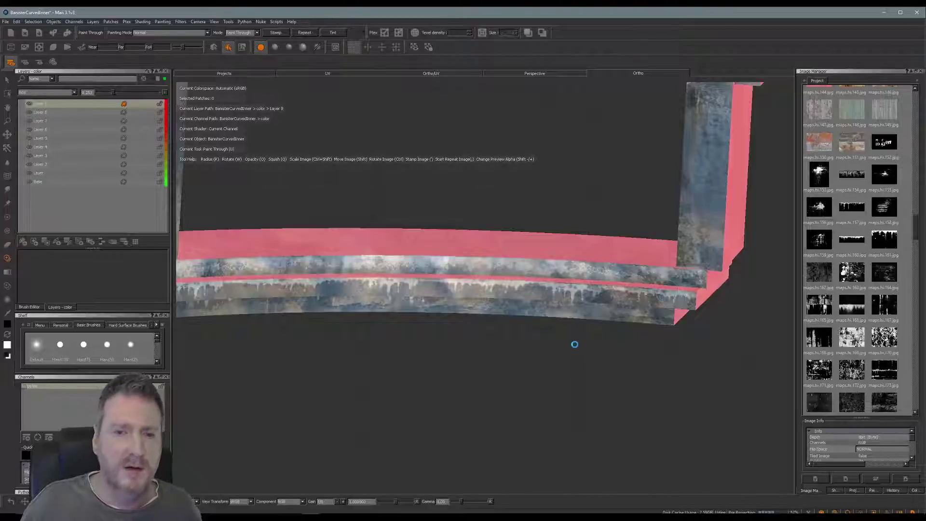
Export the flattened color channel over BanisterCurvedInner_Painted.tga and save the project.
{"action": "middle_click_drag", "start_coordinate": [352, 181], "coordinate": [434, 287], "text": "alt"}
{"action": "right_click_drag", "start_coordinate": [434, 287], "coordinate": [368, 293], "text": "alt"}
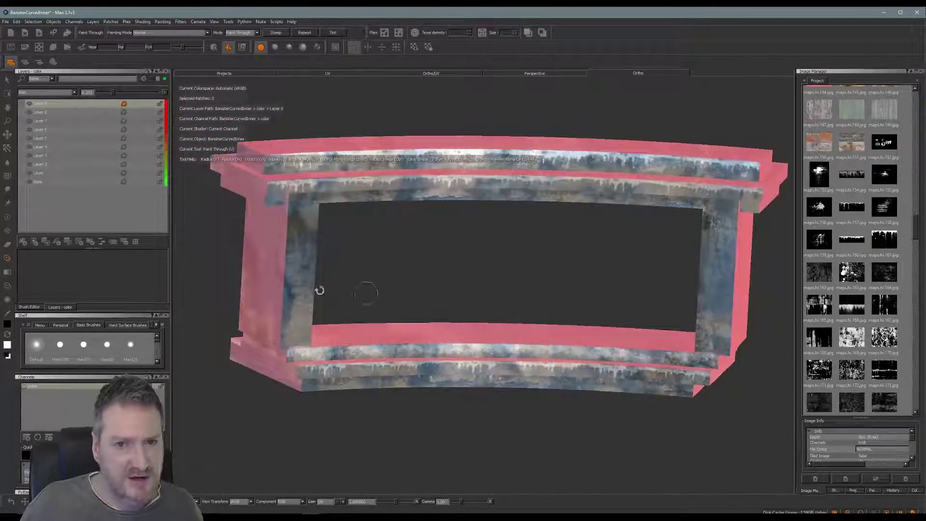
{"action": "right_click", "coordinate": [85, 386]}
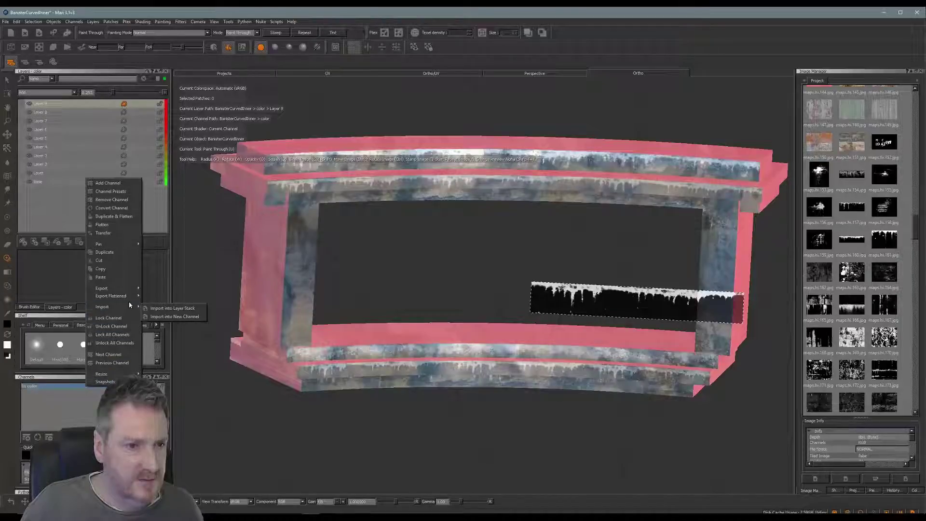
{"action": "mouse_move", "coordinate": [132, 296]}
{"action": "left_click", "coordinate": [178, 322]}
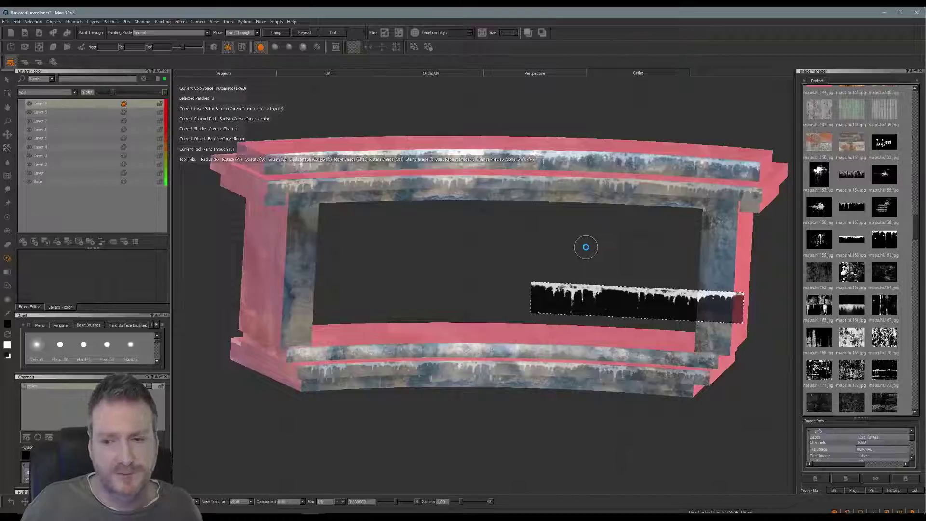
{"action": "key", "text": "ctrl+e"}
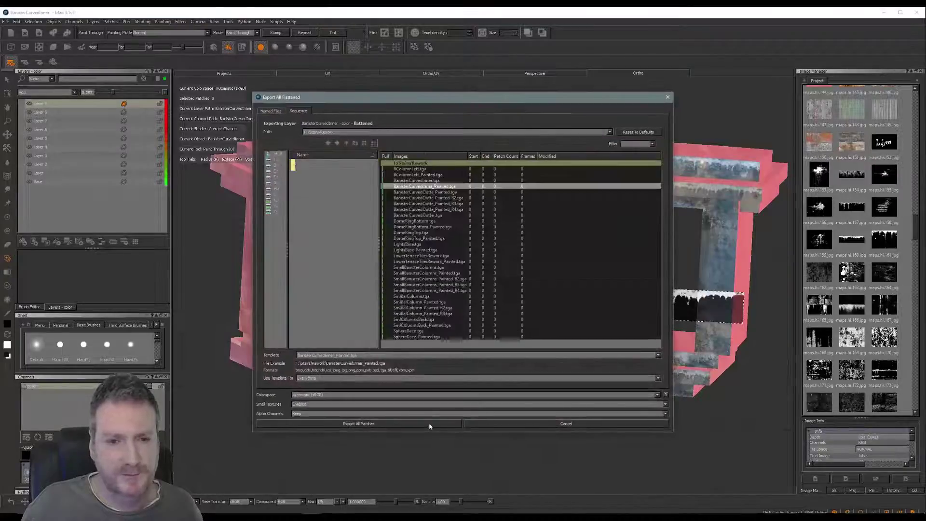
{"action": "left_click", "coordinate": [371, 425]}
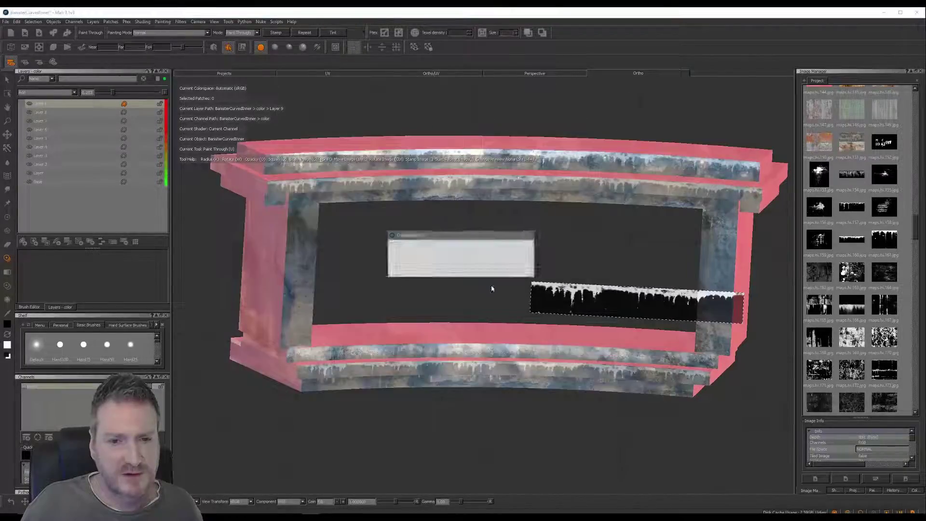
{"action": "left_click", "coordinate": [460, 271]}
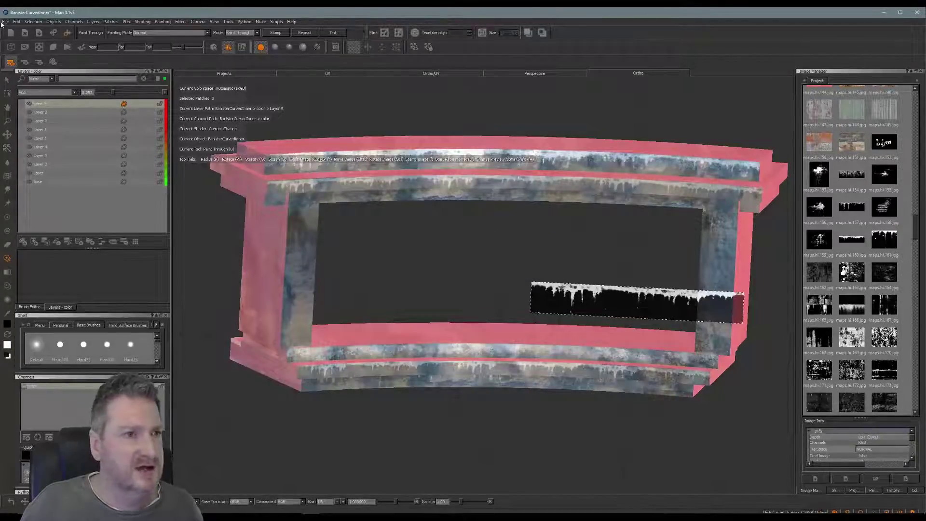
{"action": "left_click", "coordinate": [5, 21]}
{"action": "left_click", "coordinate": [17, 47]}
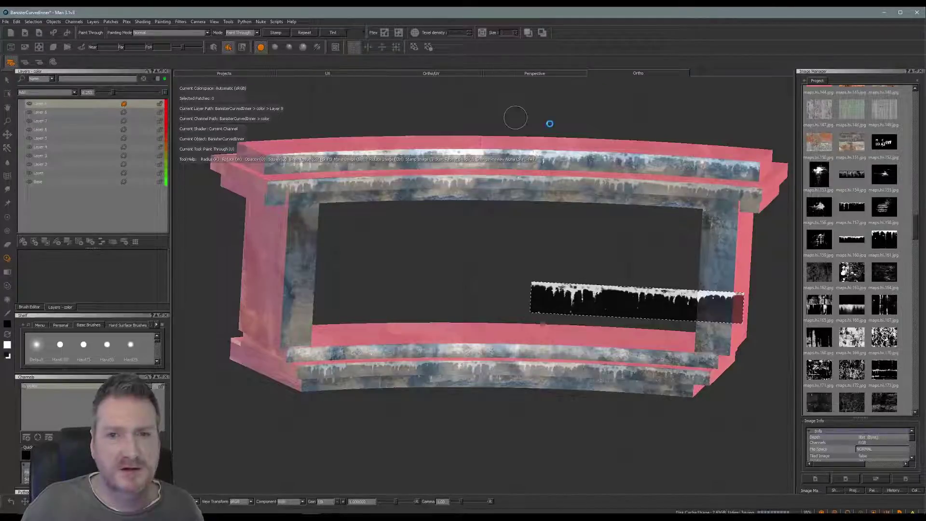
Switch to 3ds Max and reload the BanisterCurvedInner_Painted.tga bitmap in the banister's material.
{"action": "left_click", "coordinate": [886, 12]}
{"action": "key", "text": "alt+Tab"}
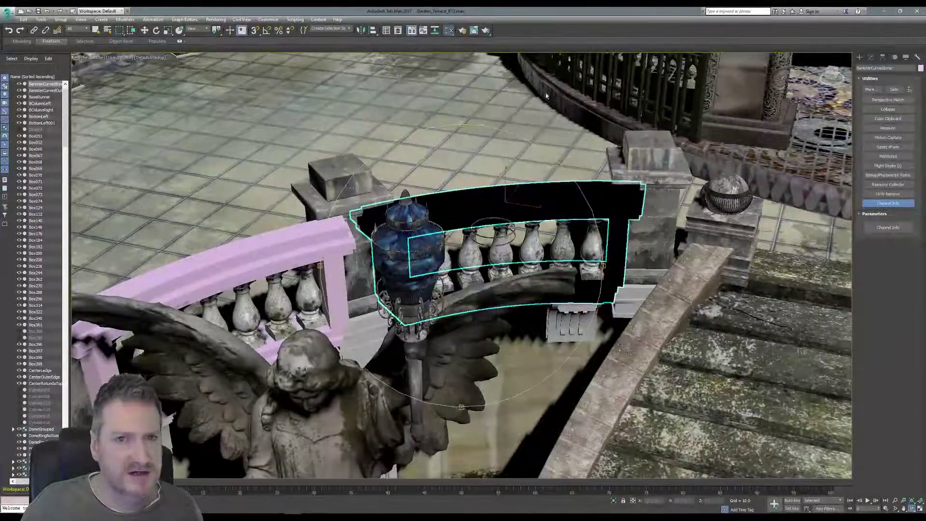
{"action": "key", "text": "m"}
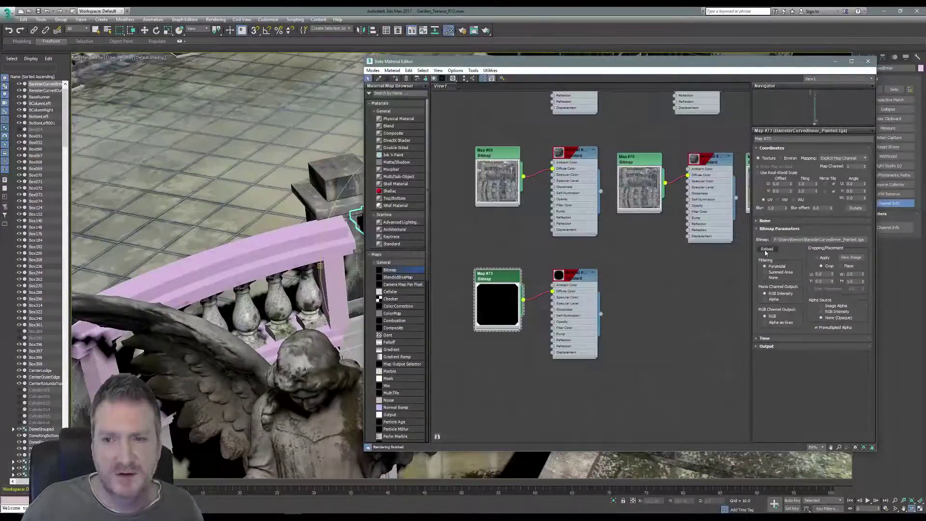
{"action": "left_click", "coordinate": [767, 249]}
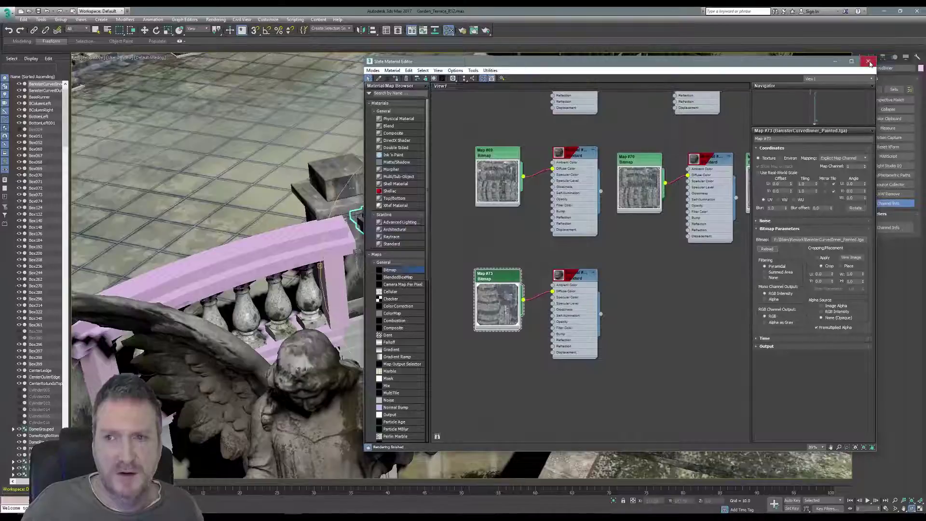
{"action": "left_click", "coordinate": [870, 63]}
Compare the retextured inner curved banister with the neighbouring balustrades from both sides of the angel statue.
{"action": "left_click_drag", "start_coordinate": [491, 260], "coordinate": [488, 242]}
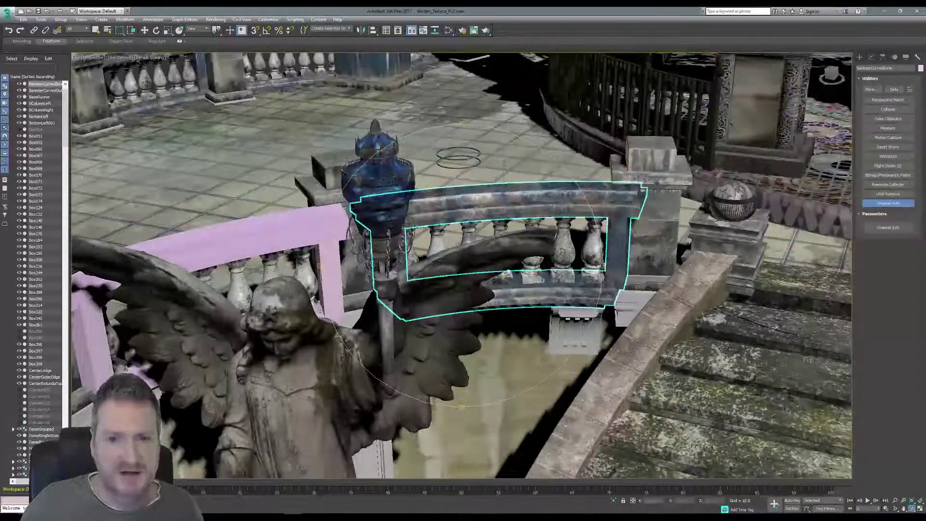
{"action": "scroll", "coordinate": [450, 269], "scroll_direction": "down", "scroll_amount": 3}
{"action": "middle_click_drag", "start_coordinate": [451, 269], "coordinate": [548, 231]}
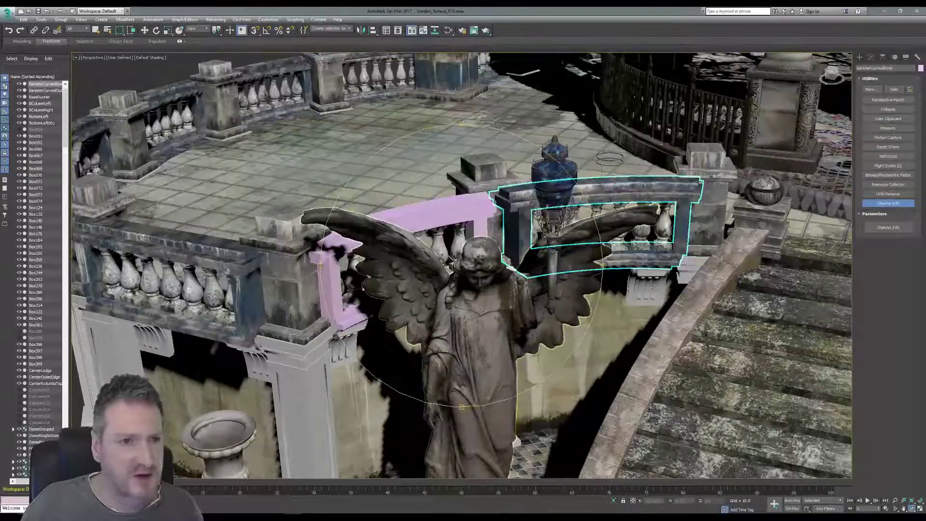
{"action": "middle_click_drag", "start_coordinate": [186, 246], "coordinate": [526, 274]}
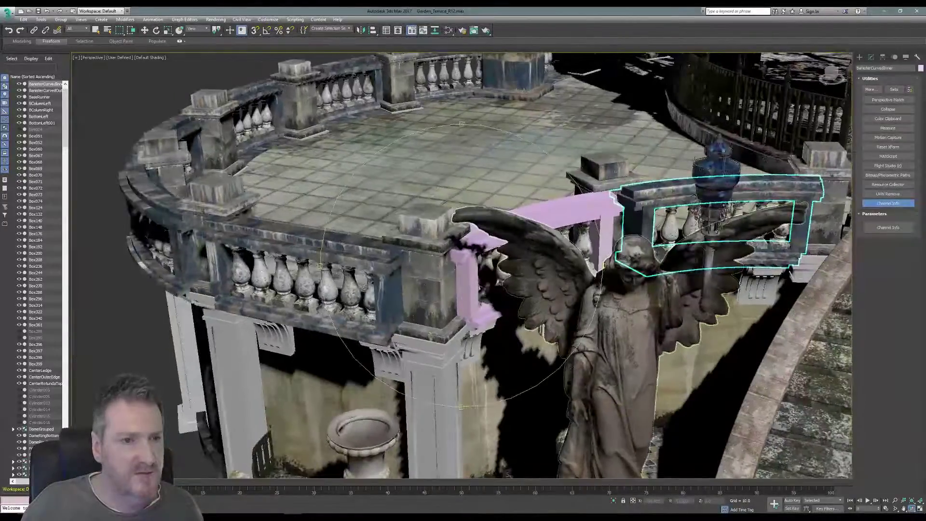
{"action": "left_click_drag", "start_coordinate": [365, 287], "coordinate": [438, 263]}
{"action": "middle_click_drag", "start_coordinate": [438, 263], "coordinate": [476, 240]}
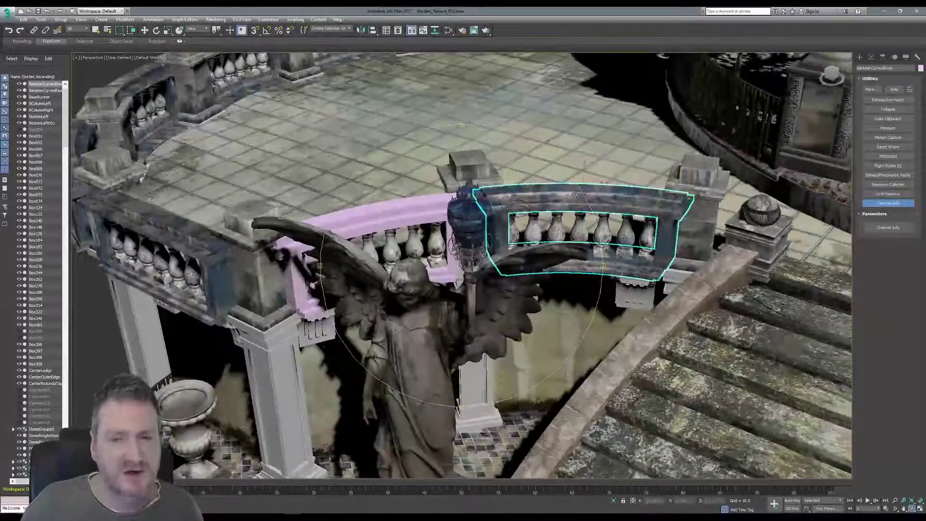
{"action": "middle_click_drag", "start_coordinate": [574, 194], "coordinate": [502, 189], "text": "alt"}
{"action": "middle_click_drag", "start_coordinate": [510, 249], "coordinate": [259, 234], "text": "alt"}
{"action": "scroll", "coordinate": [464, 290], "scroll_direction": "down", "scroll_amount": 3}
{"action": "scroll", "coordinate": [462, 265], "scroll_direction": "down", "scroll_amount": 3}
{"action": "middle_click_drag", "start_coordinate": [523, 265], "coordinate": [439, 269]}
{"action": "scroll", "coordinate": [425, 290], "scroll_direction": "up", "scroll_amount": 8}
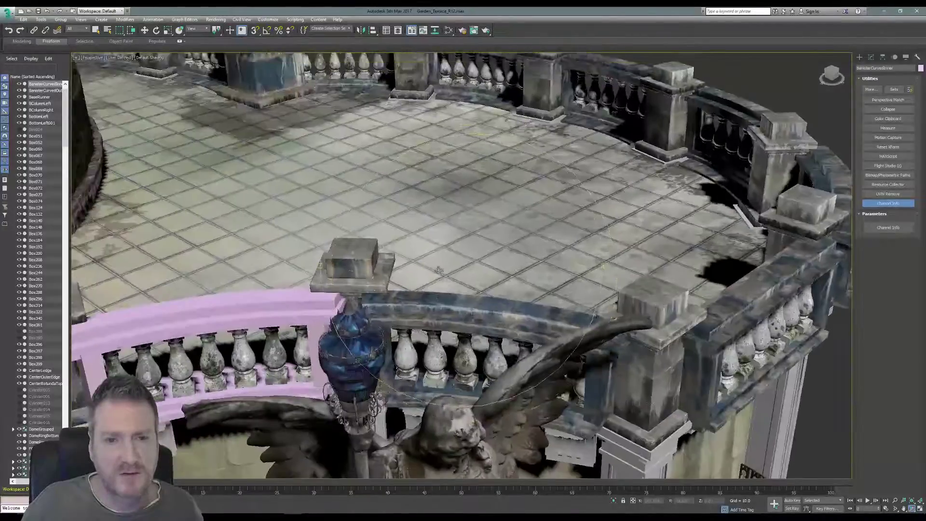
Examine the whole terrace from the front and rear for balustrade sections that still lack painted textures.
{"action": "scroll", "coordinate": [446, 339], "scroll_direction": "down", "scroll_amount": 5}
{"action": "middle_click_drag", "start_coordinate": [447, 338], "coordinate": [386, 337], "text": "alt"}
{"action": "middle_click_drag", "start_coordinate": [415, 270], "coordinate": [436, 252], "text": "alt"}
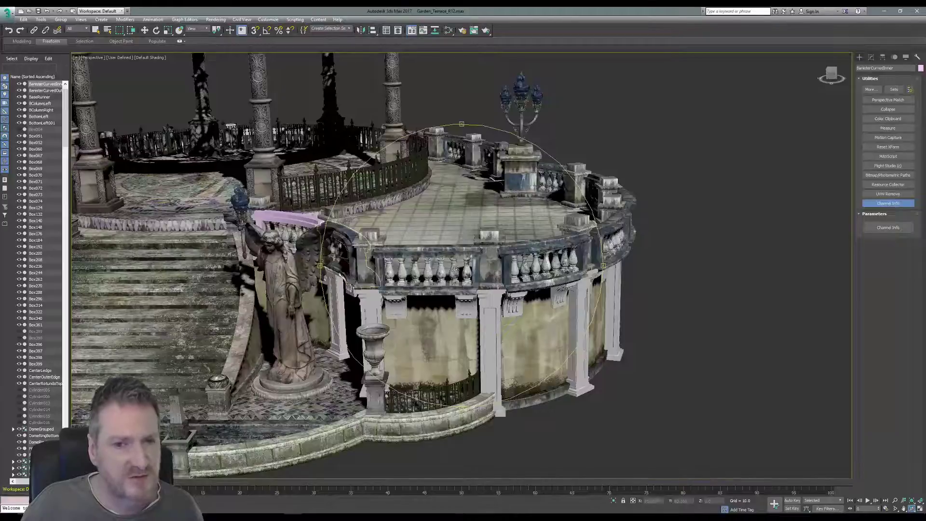
{"action": "middle_click_drag", "start_coordinate": [443, 256], "coordinate": [407, 259], "text": "alt"}
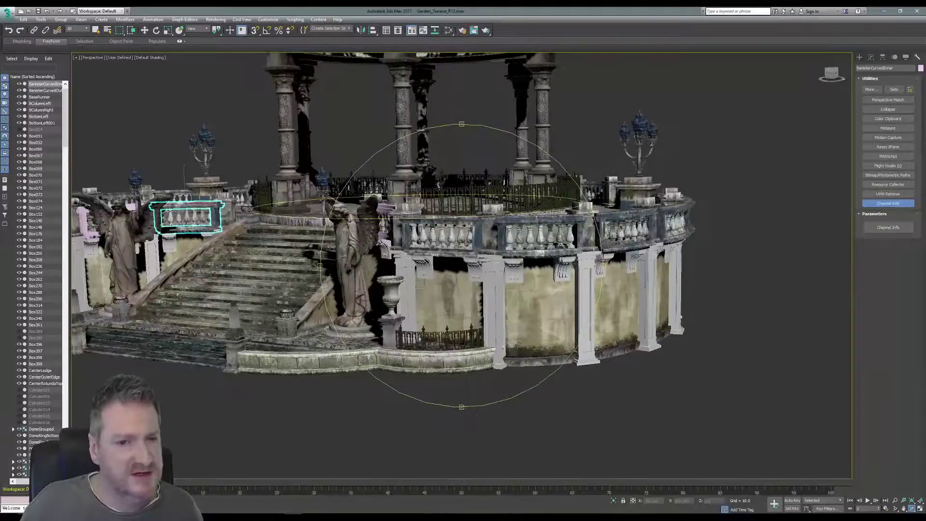
{"action": "middle_click_drag", "start_coordinate": [459, 210], "coordinate": [420, 300], "text": "alt"}
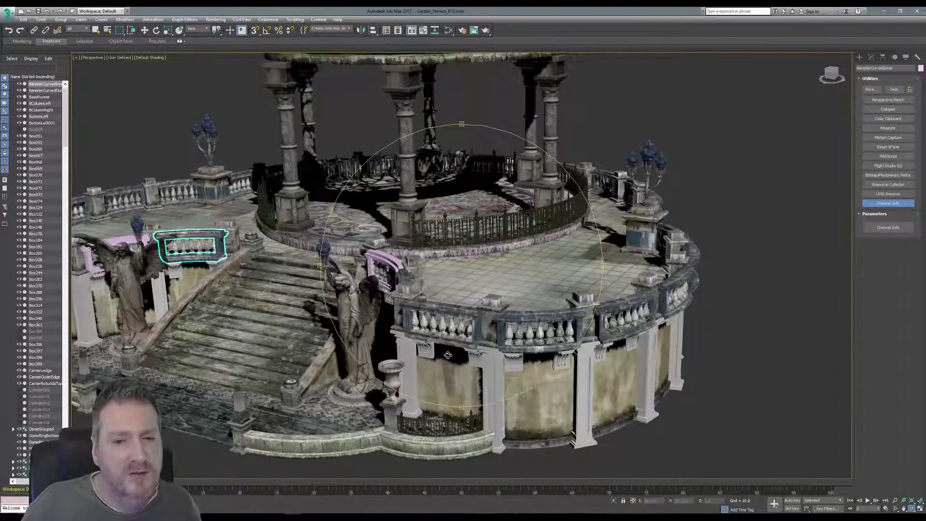
{"action": "middle_click_drag", "start_coordinate": [448, 355], "coordinate": [448, 354], "text": "alt"}
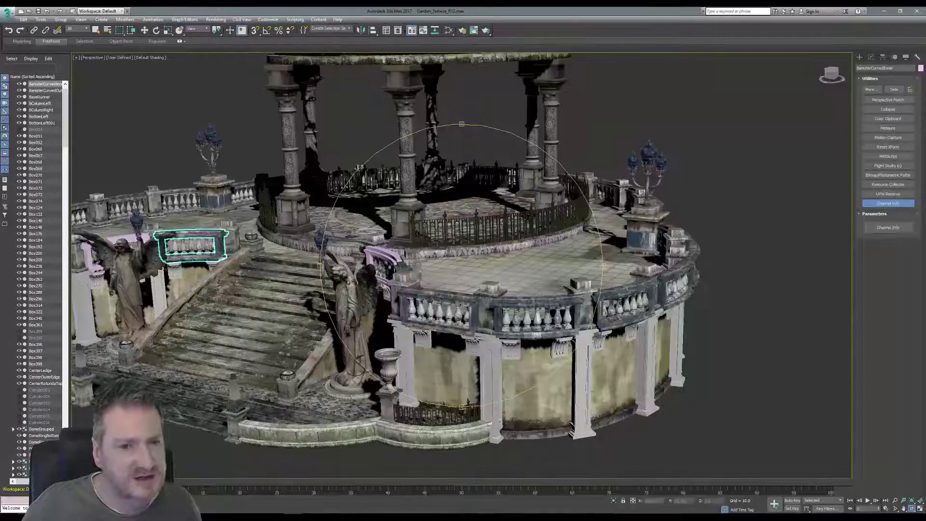
{"action": "left_click_drag", "start_coordinate": [457, 287], "coordinate": [506, 295]}
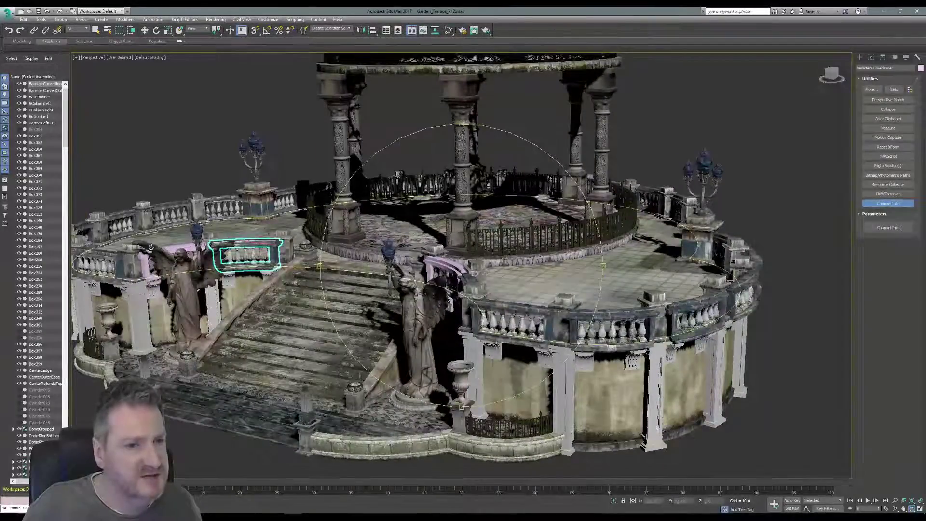
{"action": "left_click_drag", "start_coordinate": [434, 273], "coordinate": [413, 258]}
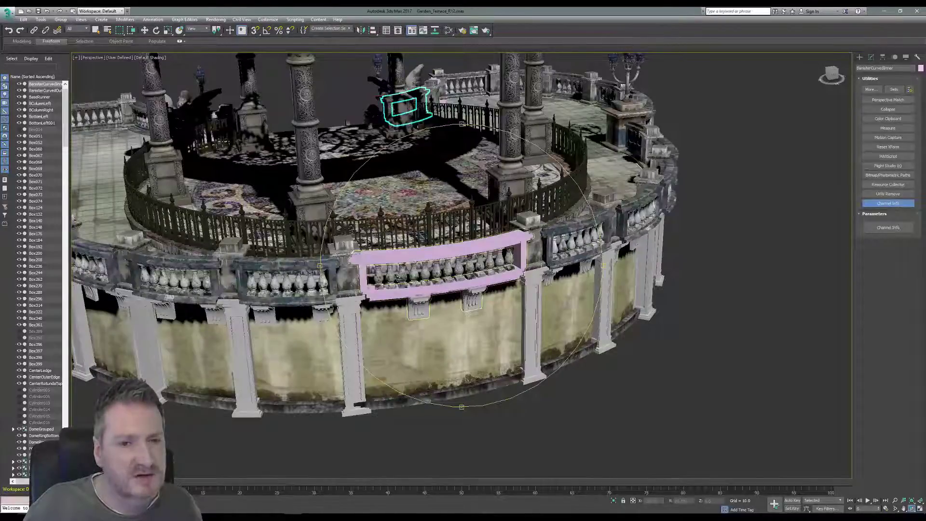
{"action": "left_click_drag", "start_coordinate": [447, 288], "coordinate": [493, 302]}
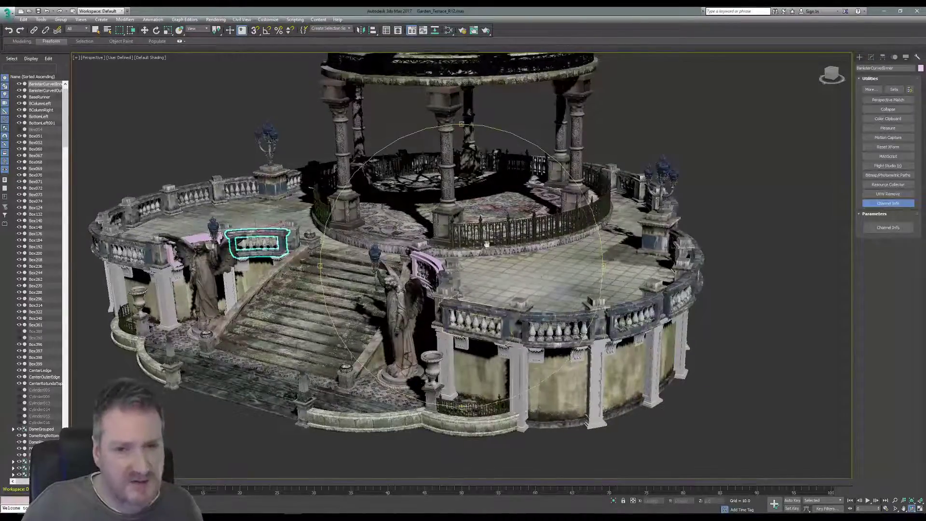
{"action": "middle_click_drag", "start_coordinate": [465, 249], "coordinate": [501, 271]}
{"action": "left_click_drag", "start_coordinate": [460, 256], "coordinate": [489, 259]}
{"action": "scroll", "coordinate": [325, 283], "scroll_direction": "up", "scroll_amount": 3}
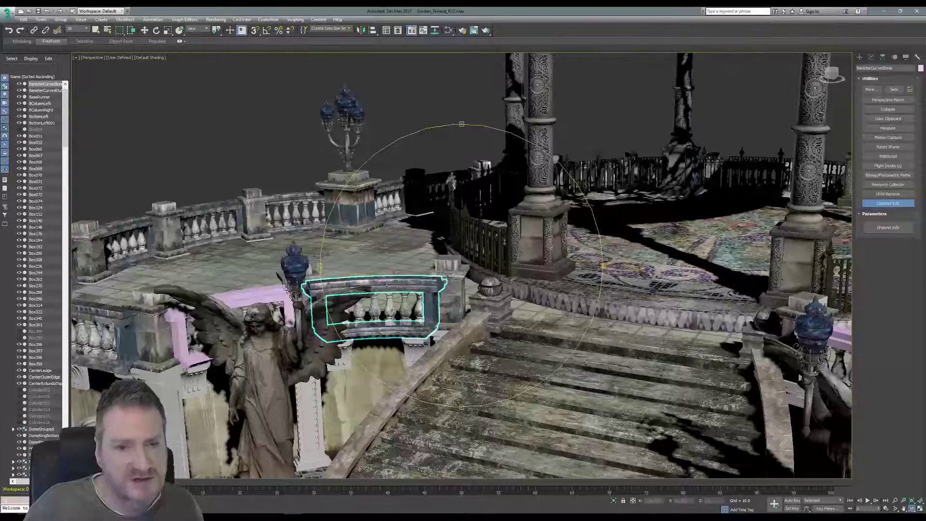
Switch back to Mari and toggle the visibility of the upper layers to review the drips each contributes.
{"action": "left_click", "coordinate": [887, 12]}
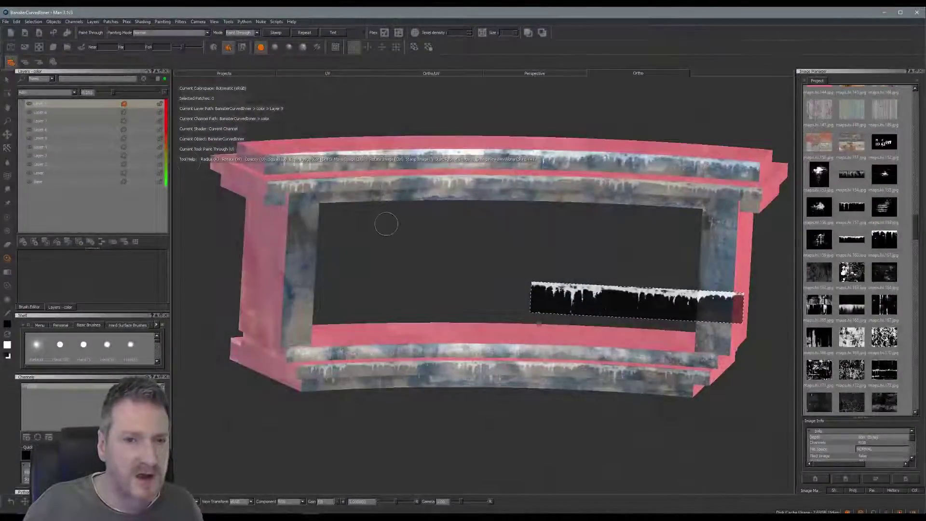
{"action": "left_click", "coordinate": [31, 104]}
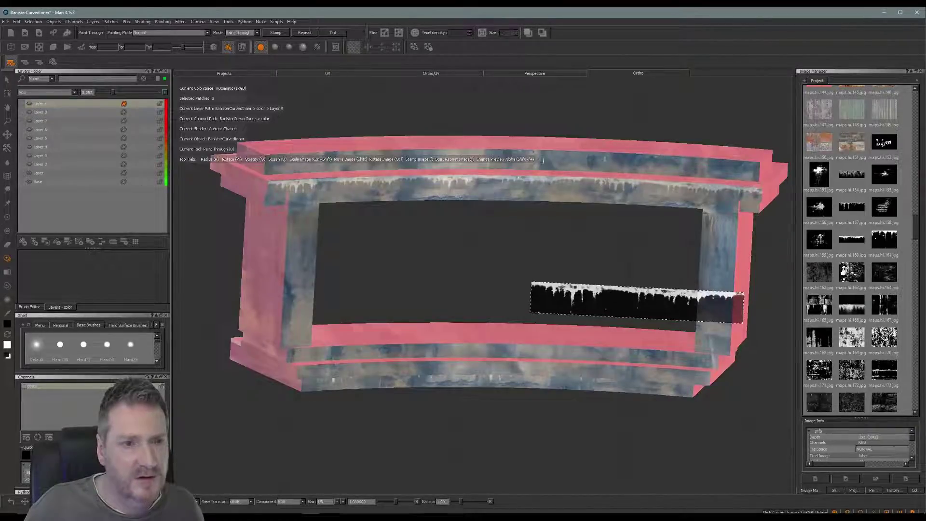
{"action": "key", "text": "ctrl+z"}
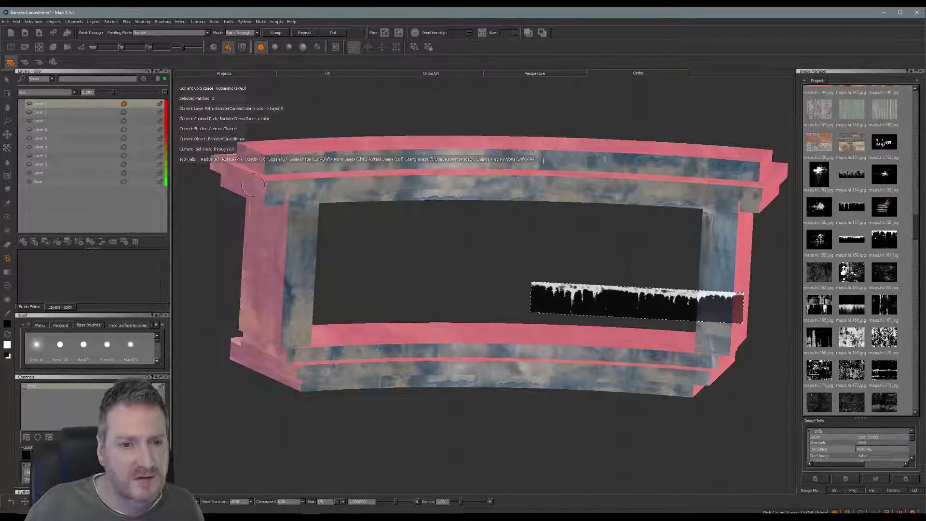
{"action": "key", "text": "ctrl+z"}
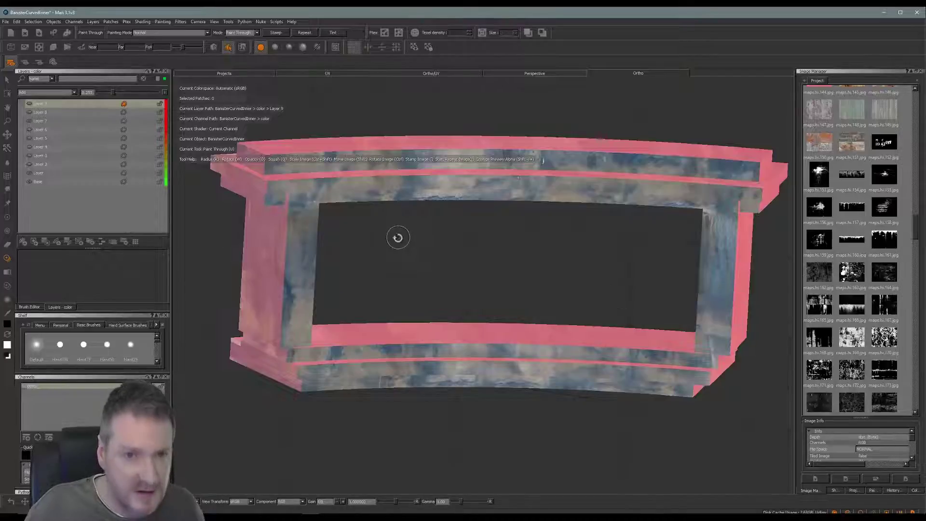
Turn the banister's opposite long side to face the view and add a new paint layer above Layer 9.
{"action": "left_click_drag", "start_coordinate": [398, 237], "coordinate": [410, 290], "text": "alt"}
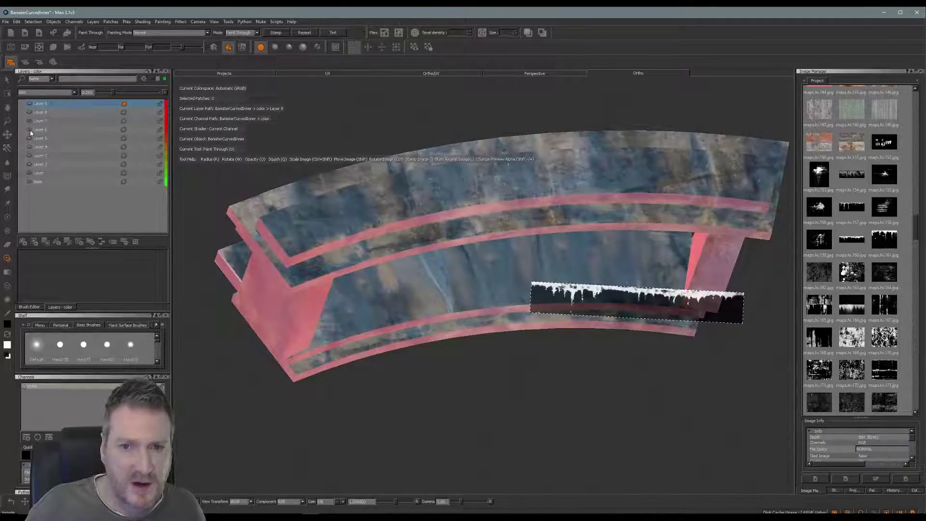
{"action": "mouse_move", "coordinate": [484, 360]}
{"action": "left_mouse_down", "text": "alt"}
{"action": "mouse_move", "coordinate": [529, 312]}
{"action": "mouse_move", "coordinate": [457, 209]}
{"action": "left_mouse_up", "text": "alt"}
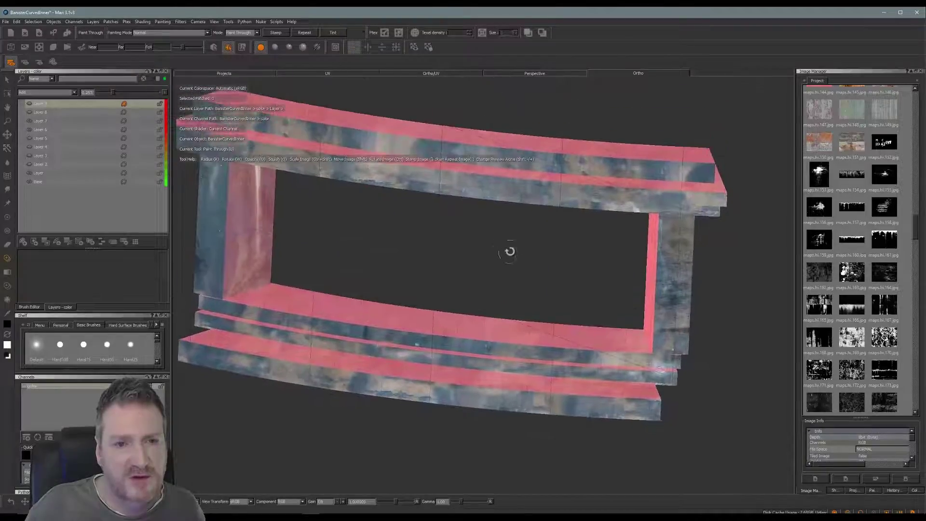
{"action": "left_click_drag", "start_coordinate": [510, 251], "coordinate": [383, 305], "text": "alt"}
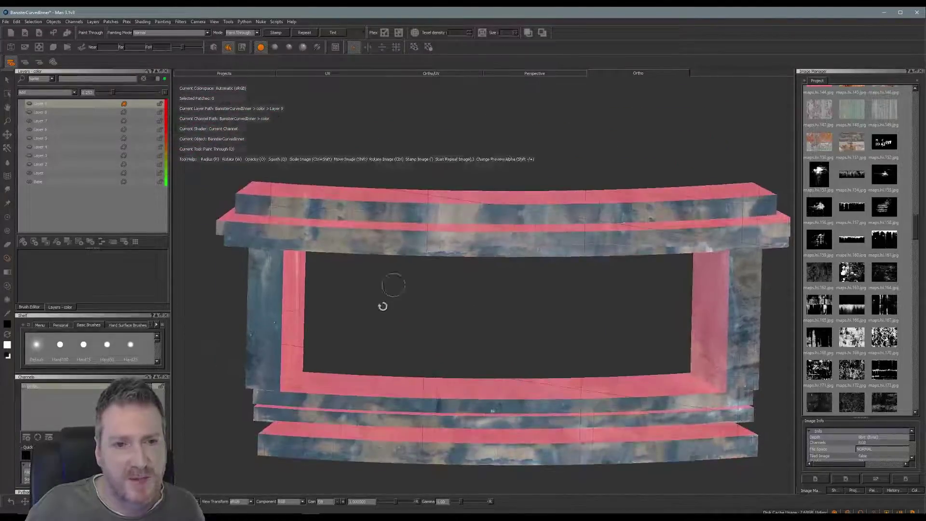
{"action": "middle_click_drag", "start_coordinate": [361, 311], "coordinate": [346, 308], "text": "alt"}
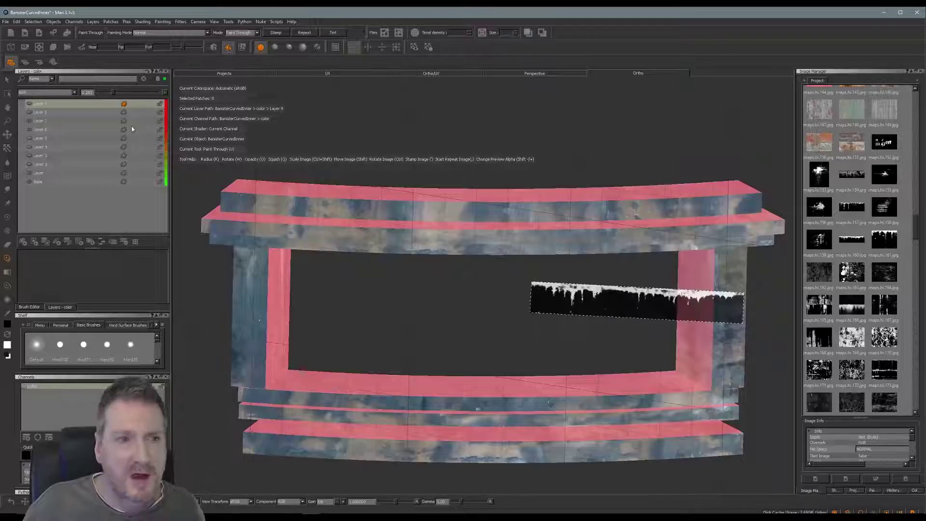
{"action": "left_click", "coordinate": [22, 243]}
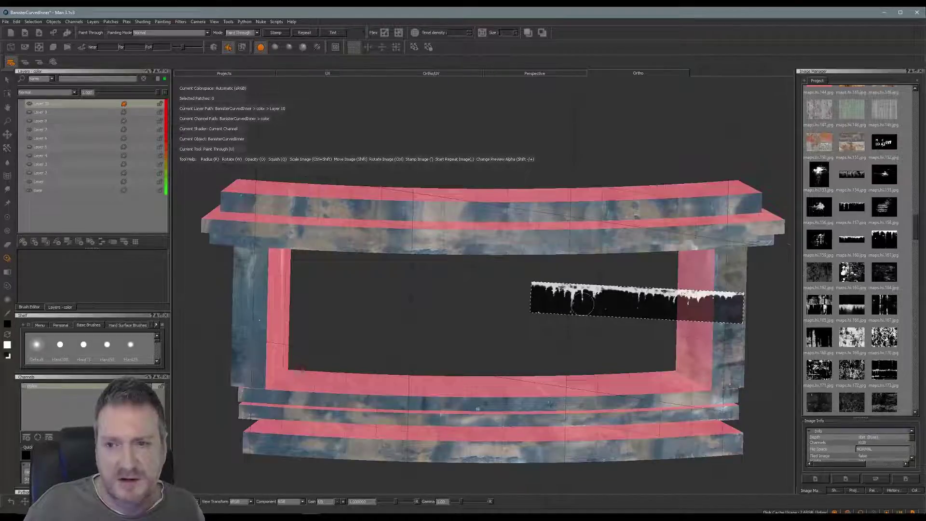
Load a horizontal white-on-black drip mask, scale it to the top rail and paint drips from the rail's left end past its middle.
{"action": "left_click_drag", "start_coordinate": [854, 209], "coordinate": [585, 292]}
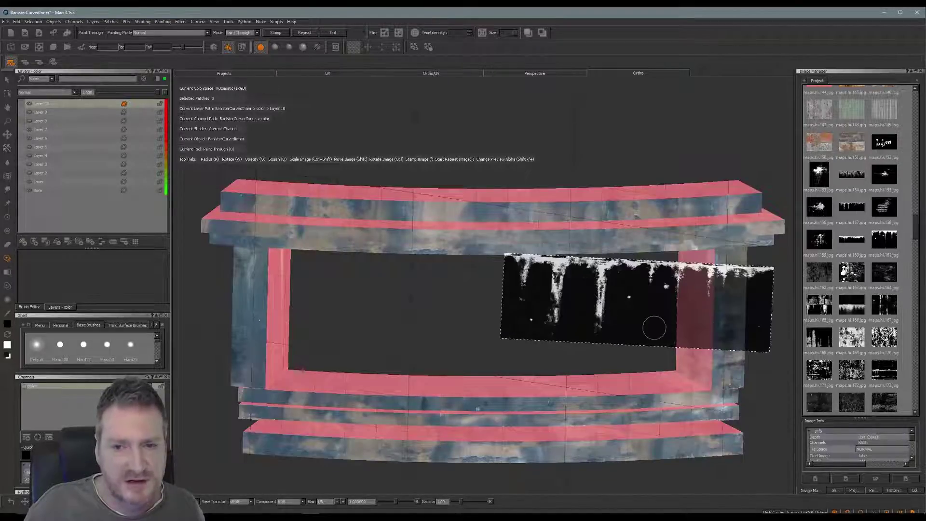
{"action": "left_click_drag", "start_coordinate": [682, 311], "coordinate": [330, 226], "text": "ctrl+shift"}
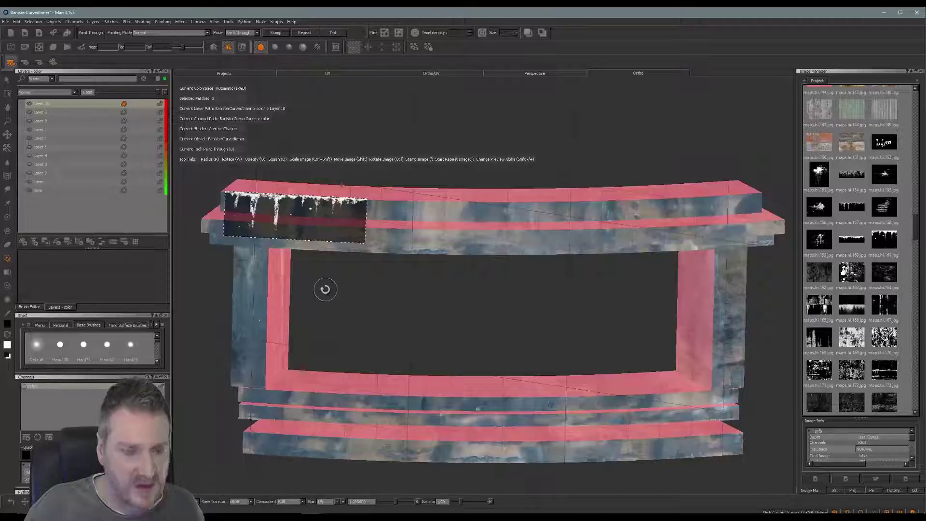
{"action": "middle_click_drag", "start_coordinate": [365, 284], "coordinate": [397, 305], "text": "alt"}
{"action": "right_click_drag", "start_coordinate": [397, 305], "coordinate": [453, 267], "text": "alt"}
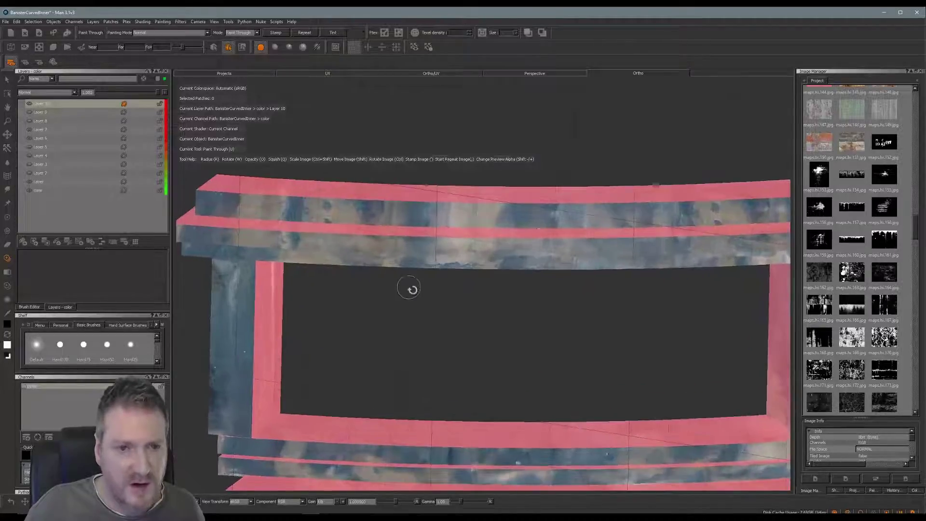
{"action": "middle_click_drag", "start_coordinate": [413, 290], "coordinate": [502, 278], "text": "alt"}
{"action": "mouse_move", "coordinate": [481, 281]}
{"action": "left_mouse_down", "text": "alt"}
{"action": "mouse_move", "coordinate": [453, 267]}
{"action": "mouse_move", "coordinate": [438, 295]}
{"action": "mouse_move", "coordinate": [398, 269]}
{"action": "mouse_move", "coordinate": [470, 301]}
{"action": "mouse_move", "coordinate": [470, 292]}
{"action": "left_mouse_up", "text": "alt"}
{"action": "mouse_move", "coordinate": [335, 220]}
{"action": "left_mouse_down", "text": "shift"}
{"action": "mouse_move", "coordinate": [392, 208]}
{"action": "mouse_move", "coordinate": [418, 223]}
{"action": "mouse_move", "coordinate": [384, 215]}
{"action": "mouse_move", "coordinate": [428, 196]}
{"action": "mouse_move", "coordinate": [292, 187]}
{"action": "mouse_move", "coordinate": [299, 196]}
{"action": "mouse_move", "coordinate": [333, 185]}
{"action": "mouse_move", "coordinate": [507, 203]}
{"action": "mouse_move", "coordinate": [501, 188]}
{"action": "left_mouse_up", "text": "shift"}
{"action": "left_click_drag", "start_coordinate": [563, 208], "coordinate": [534, 205], "text": "ctrl"}
{"action": "left_click_drag", "start_coordinate": [424, 188], "coordinate": [544, 184]}
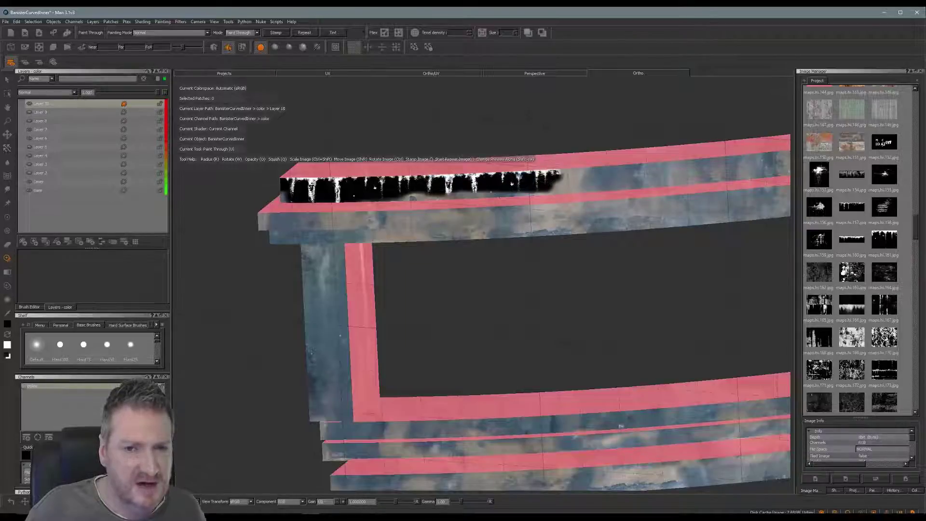
{"action": "left_click_drag", "start_coordinate": [556, 170], "coordinate": [533, 184]}
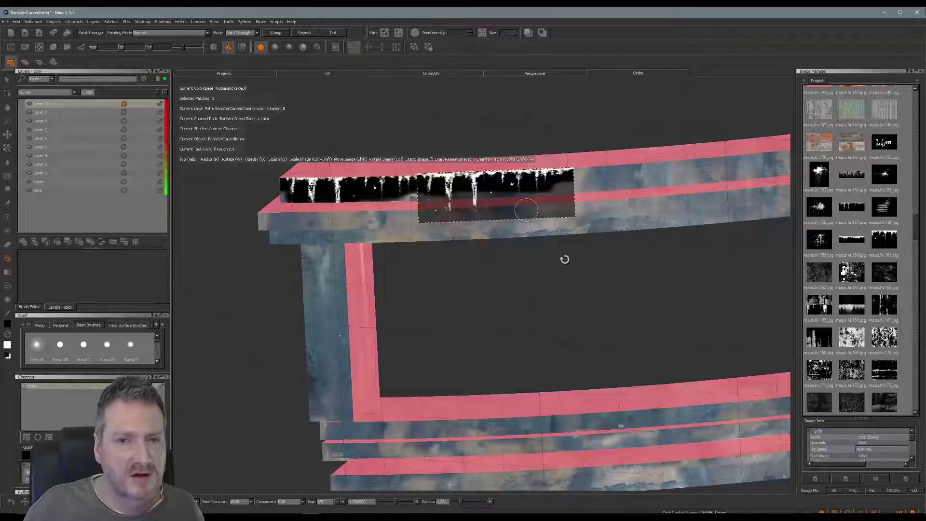
Continue painting the drip mask along the rest of the top rail to its right end, matching the rail's tilt.
{"action": "mouse_move", "coordinate": [565, 259]}
{"action": "left_mouse_down", "text": "alt"}
{"action": "mouse_move", "coordinate": [445, 294]}
{"action": "mouse_move", "coordinate": [420, 288]}
{"action": "mouse_move", "coordinate": [461, 310]}
{"action": "mouse_move", "coordinate": [414, 333]}
{"action": "left_mouse_up", "text": "alt"}
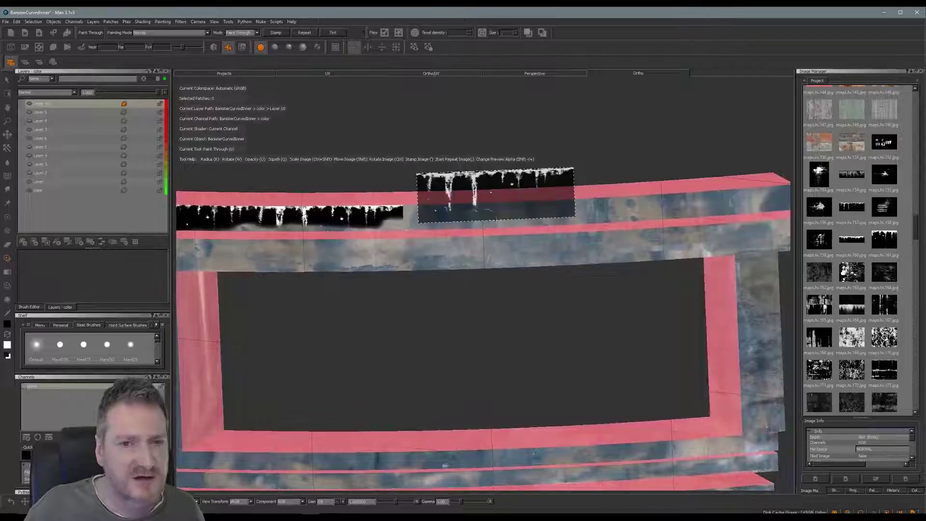
{"action": "mouse_move", "coordinate": [499, 192]}
{"action": "left_mouse_down", "text": "shift"}
{"action": "mouse_move", "coordinate": [474, 224]}
{"action": "mouse_move", "coordinate": [427, 215]}
{"action": "mouse_move", "coordinate": [618, 221]}
{"action": "mouse_move", "coordinate": [631, 208]}
{"action": "mouse_move", "coordinate": [680, 213]}
{"action": "left_mouse_up", "text": "shift"}
{"action": "mouse_move", "coordinate": [545, 212]}
{"action": "left_mouse_down"}
{"action": "mouse_move", "coordinate": [644, 204]}
{"action": "mouse_move", "coordinate": [603, 220]}
{"action": "mouse_move", "coordinate": [717, 225]}
{"action": "left_mouse_up"}
{"action": "mouse_move", "coordinate": [718, 224]}
{"action": "left_mouse_down", "text": "ctrl"}
{"action": "mouse_move", "coordinate": [763, 209]}
{"action": "mouse_move", "coordinate": [732, 224]}
{"action": "left_mouse_up", "text": "ctrl"}
{"action": "left_click_drag", "start_coordinate": [676, 205], "coordinate": [748, 198]}
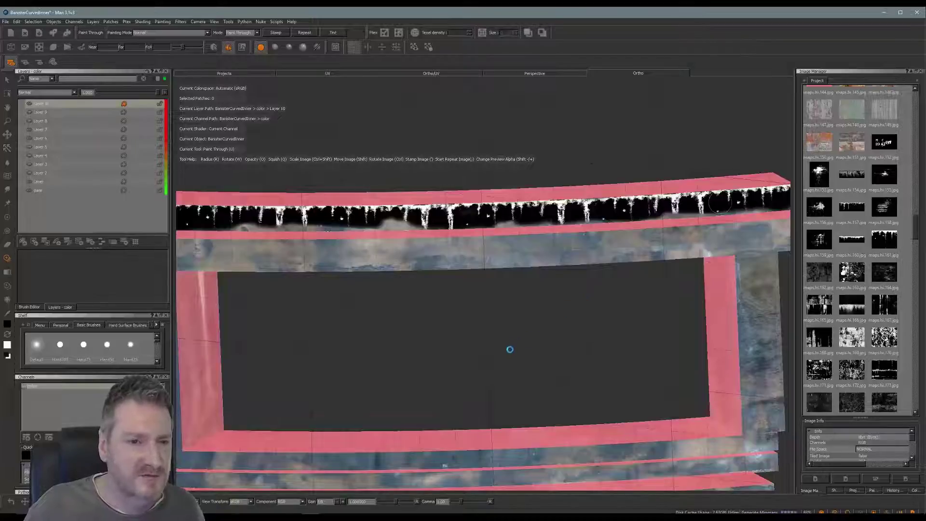
Paint the drip mask along the banister's lowest base ledge, from its left end to beyond the middle.
{"action": "middle_click_drag", "start_coordinate": [455, 362], "coordinate": [528, 231]}
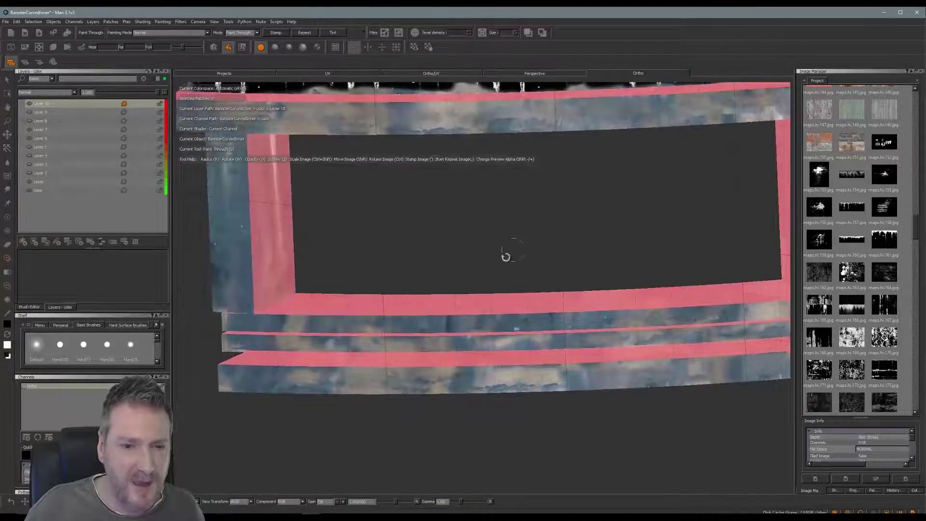
{"action": "mouse_move", "coordinate": [405, 262]}
{"action": "left_mouse_down", "text": "alt"}
{"action": "mouse_move", "coordinate": [403, 248]}
{"action": "mouse_move", "coordinate": [408, 265]}
{"action": "left_mouse_up", "text": "alt"}
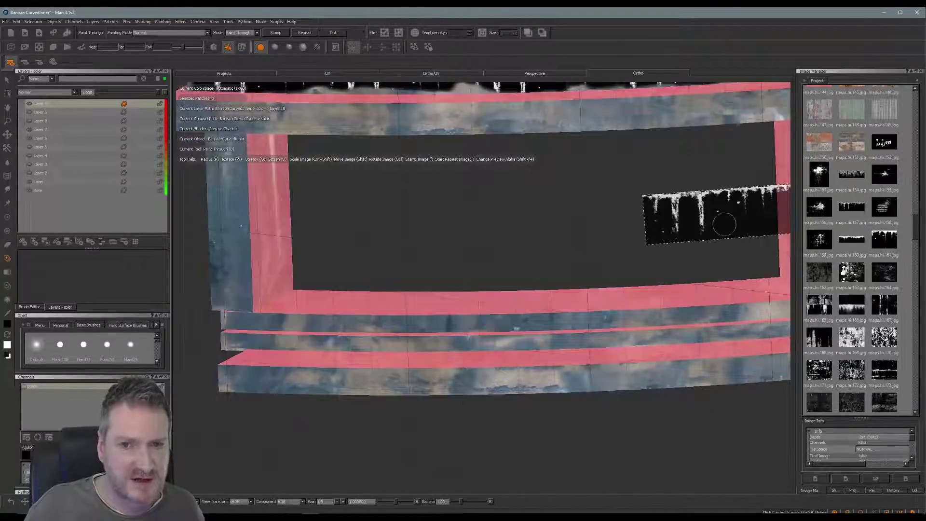
{"action": "mouse_move", "coordinate": [724, 220]}
{"action": "left_mouse_down", "text": "shift"}
{"action": "mouse_move", "coordinate": [384, 390]}
{"action": "mouse_move", "coordinate": [325, 391]}
{"action": "mouse_move", "coordinate": [368, 390]}
{"action": "mouse_move", "coordinate": [356, 403]}
{"action": "mouse_move", "coordinate": [221, 380]}
{"action": "left_mouse_up", "text": "shift"}
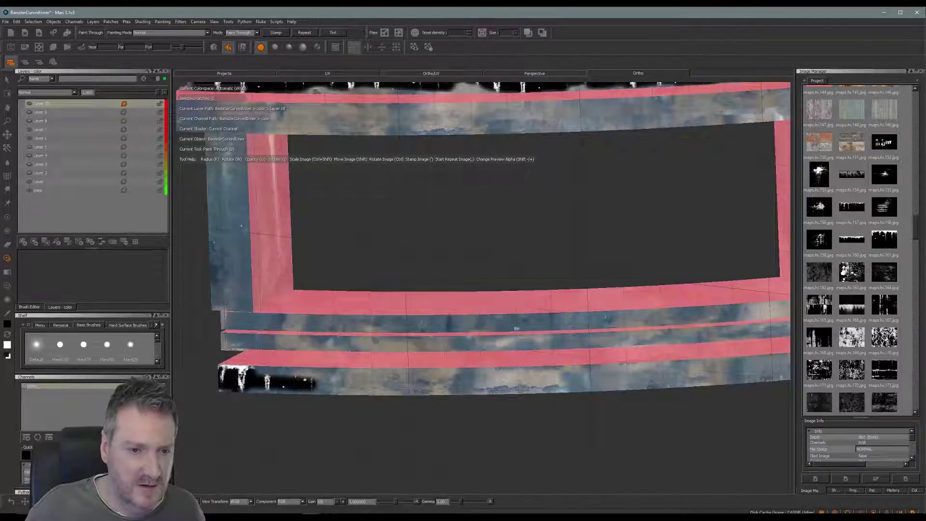
{"action": "mouse_move", "coordinate": [302, 379]}
{"action": "left_mouse_down"}
{"action": "mouse_move", "coordinate": [321, 376]}
{"action": "mouse_move", "coordinate": [401, 412]}
{"action": "mouse_move", "coordinate": [485, 403]}
{"action": "left_mouse_up"}
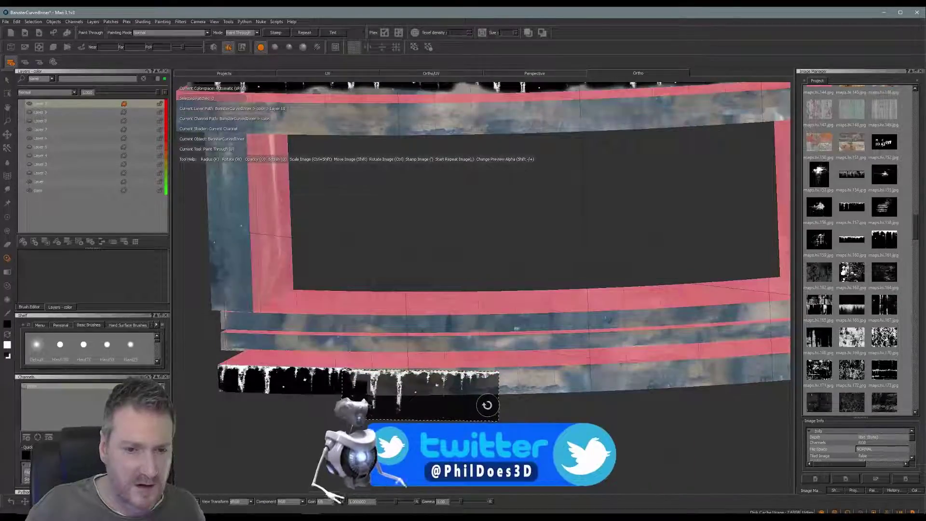
{"action": "left_click_drag", "start_coordinate": [473, 411], "coordinate": [473, 407], "text": "shift"}
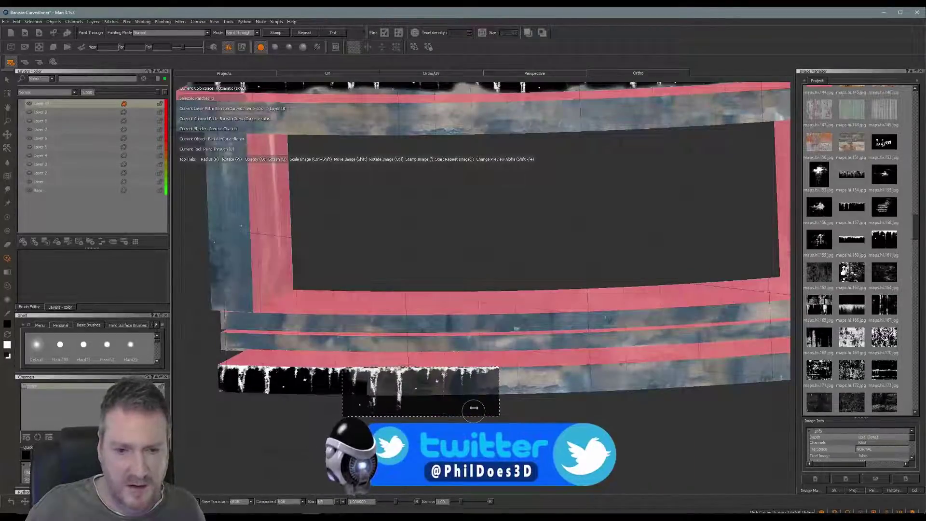
{"action": "mouse_move", "coordinate": [400, 402]}
{"action": "left_mouse_down"}
{"action": "mouse_move", "coordinate": [386, 386]}
{"action": "mouse_move", "coordinate": [629, 396]}
{"action": "left_mouse_up"}
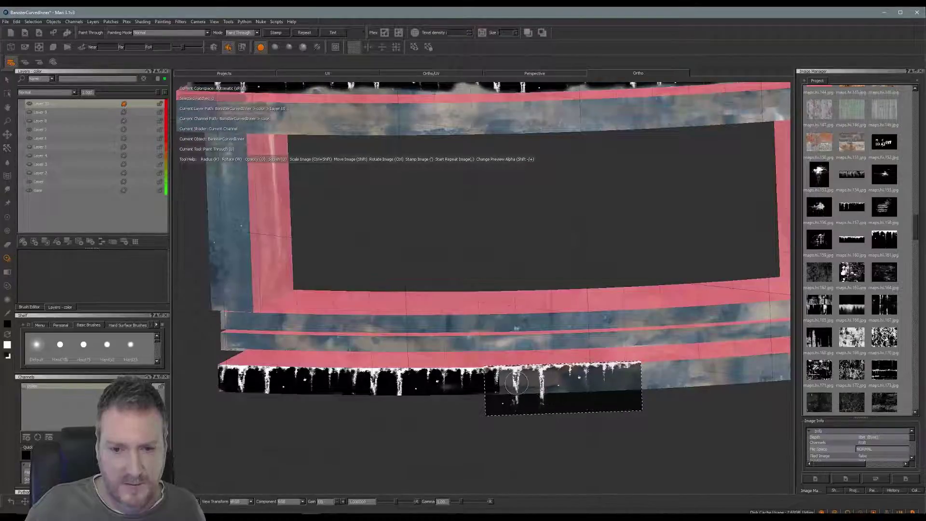
{"action": "left_click_drag", "start_coordinate": [502, 382], "coordinate": [630, 371]}
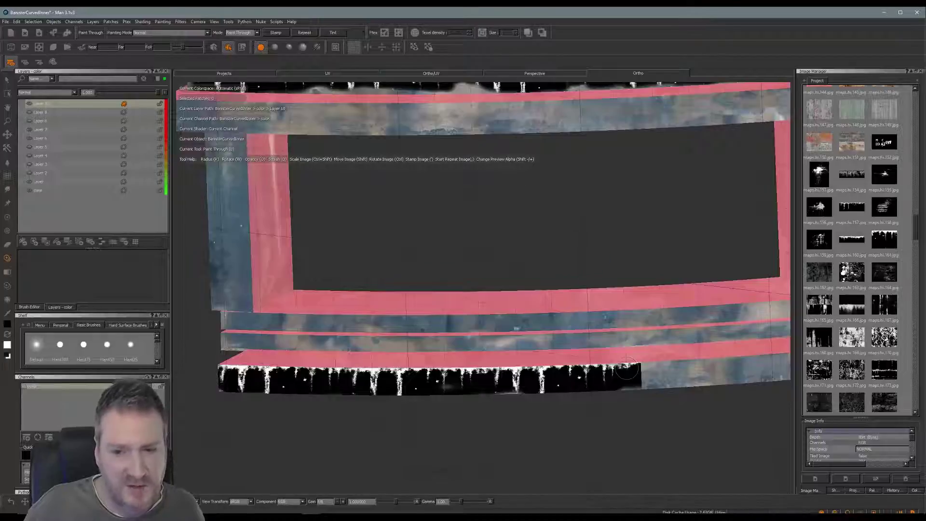
Realign the drip mask with the base ledge's curve and paint the remaining stretch to the right end.
{"action": "middle_click_drag", "start_coordinate": [636, 270], "coordinate": [468, 271], "text": "alt"}
{"action": "left_click_drag", "start_coordinate": [468, 271], "coordinate": [437, 305], "text": "alt"}
{"action": "left_click_drag", "start_coordinate": [552, 406], "coordinate": [511, 412], "text": "shift"}
{"action": "left_click_drag", "start_coordinate": [591, 395], "coordinate": [592, 398], "text": "ctrl"}
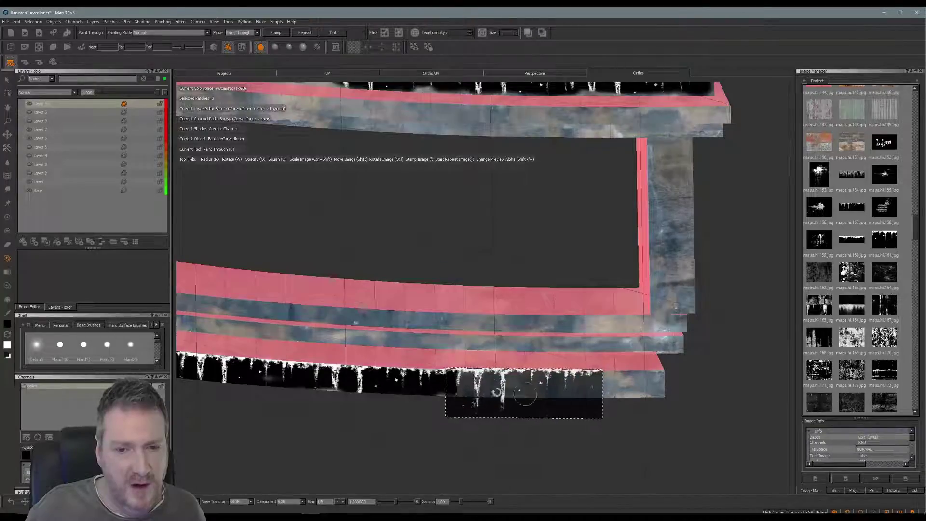
{"action": "mouse_move", "coordinate": [486, 381]}
{"action": "left_mouse_down"}
{"action": "mouse_move", "coordinate": [472, 384]}
{"action": "mouse_move", "coordinate": [550, 384]}
{"action": "mouse_move", "coordinate": [560, 393]}
{"action": "left_mouse_up"}
{"action": "mouse_move", "coordinate": [560, 395]}
{"action": "left_mouse_down", "text": "shift"}
{"action": "mouse_move", "coordinate": [623, 397]}
{"action": "mouse_move", "coordinate": [651, 382]}
{"action": "mouse_move", "coordinate": [658, 402]}
{"action": "mouse_move", "coordinate": [646, 380]}
{"action": "left_mouse_up", "text": "shift"}
{"action": "left_click", "coordinate": [630, 386]}
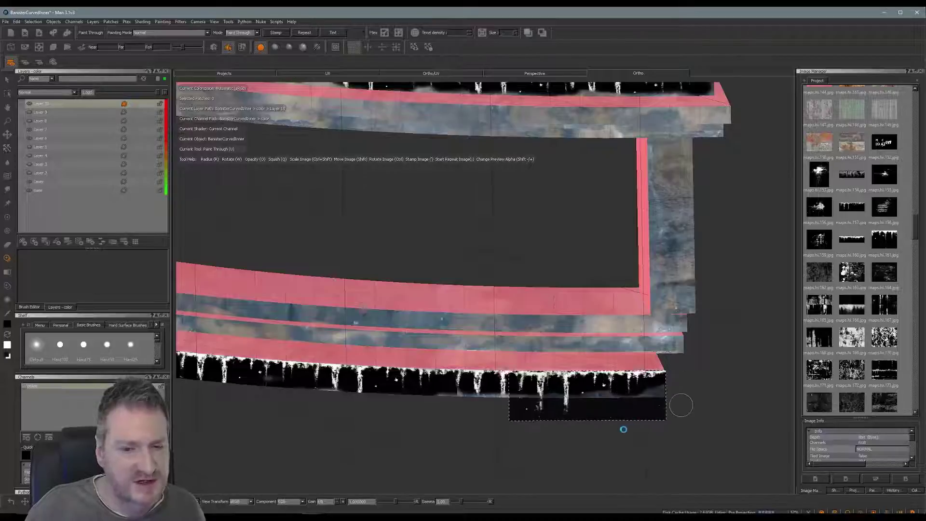
{"action": "key", "text": "w"}
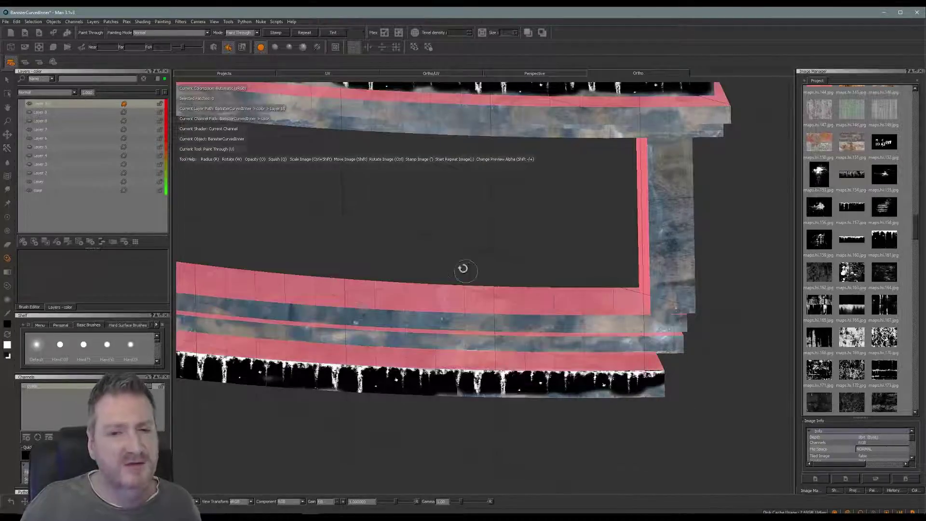
Set the new drip layer's blend mode to Add and reduce its opacity until the drips look subtle.
{"action": "middle_click_drag", "start_coordinate": [464, 266], "coordinate": [567, 302], "text": "alt"}
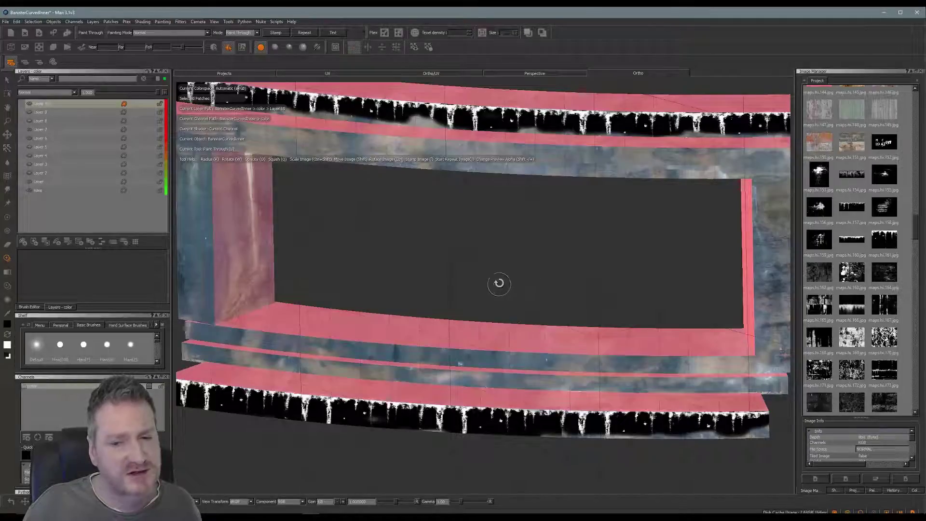
{"action": "left_click_drag", "start_coordinate": [489, 279], "coordinate": [455, 300], "text": "alt"}
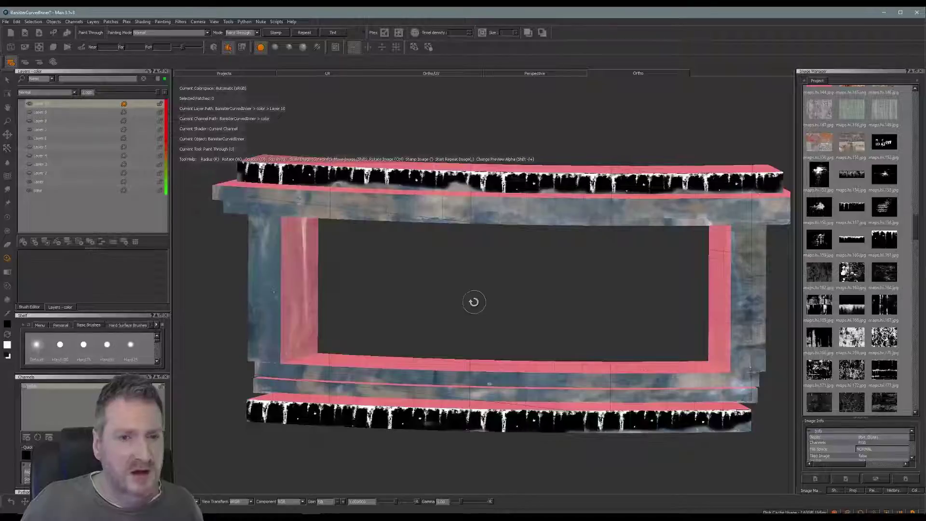
{"action": "left_click", "coordinate": [74, 93]}
{"action": "left_click", "coordinate": [41, 128]}
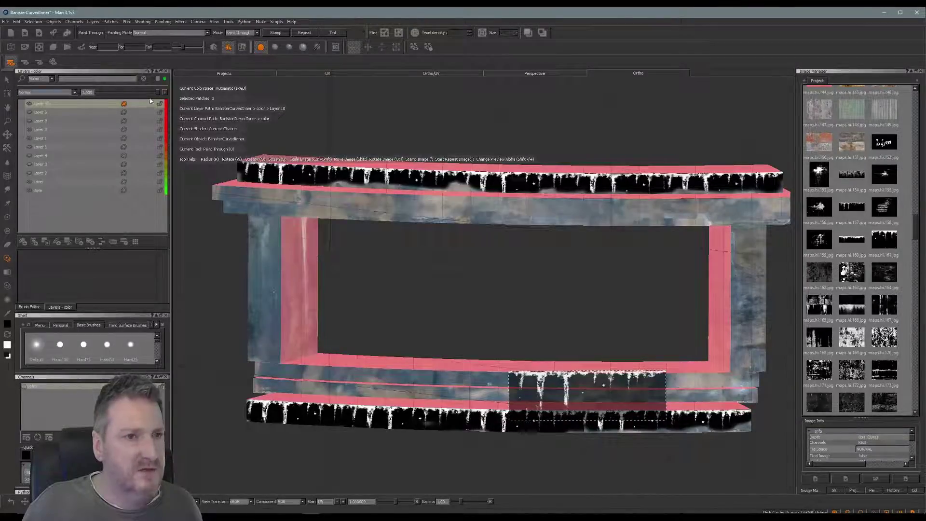
{"action": "left_click_drag", "start_coordinate": [156, 93], "coordinate": [115, 99]}
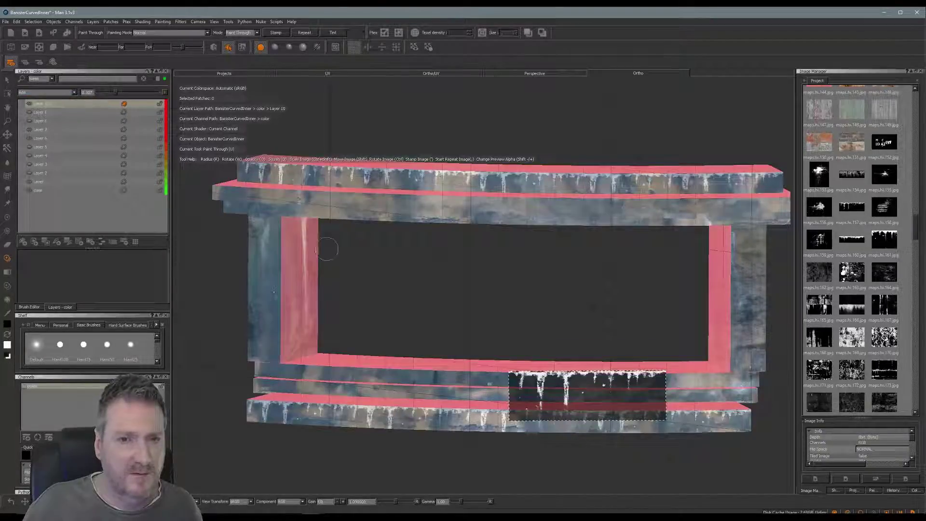
Turn the banister's other long side to face the view and place the drip mask over its top rail.
{"action": "left_click_drag", "start_coordinate": [372, 280], "coordinate": [486, 267], "text": "alt"}
{"action": "middle_click_drag", "start_coordinate": [432, 261], "coordinate": [455, 261], "text": "alt"}
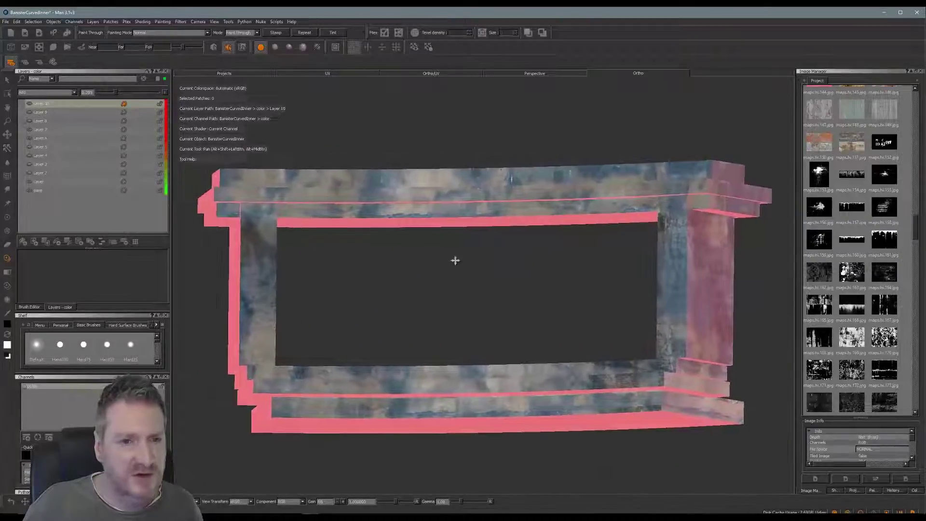
{"action": "left_click_drag", "start_coordinate": [456, 261], "coordinate": [425, 293], "text": "alt"}
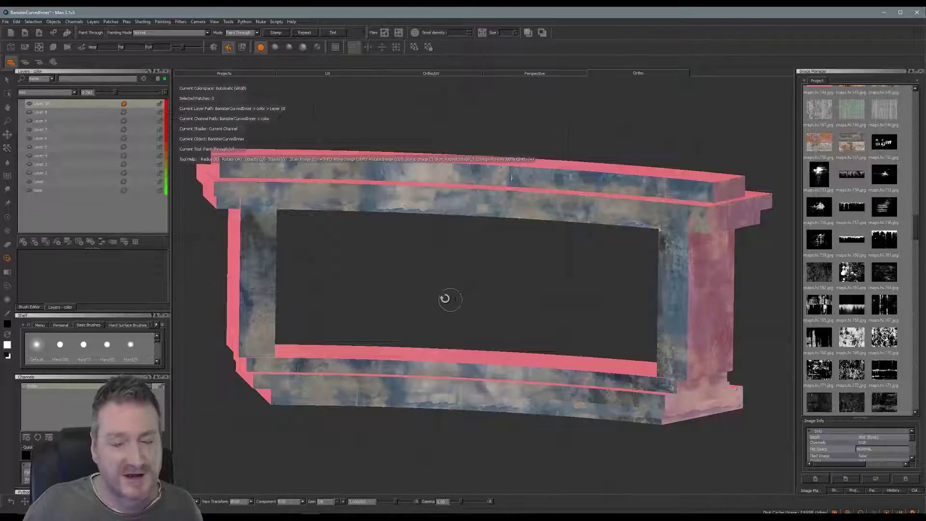
{"action": "mouse_move", "coordinate": [445, 299]}
{"action": "left_mouse_down", "text": "alt"}
{"action": "mouse_move", "coordinate": [204, 286]}
{"action": "mouse_move", "coordinate": [401, 275]}
{"action": "mouse_move", "coordinate": [374, 276]}
{"action": "mouse_move", "coordinate": [401, 294]}
{"action": "mouse_move", "coordinate": [415, 287]}
{"action": "mouse_move", "coordinate": [418, 277]}
{"action": "mouse_move", "coordinate": [405, 304]}
{"action": "mouse_move", "coordinate": [242, 207]}
{"action": "left_mouse_up", "text": "alt"}
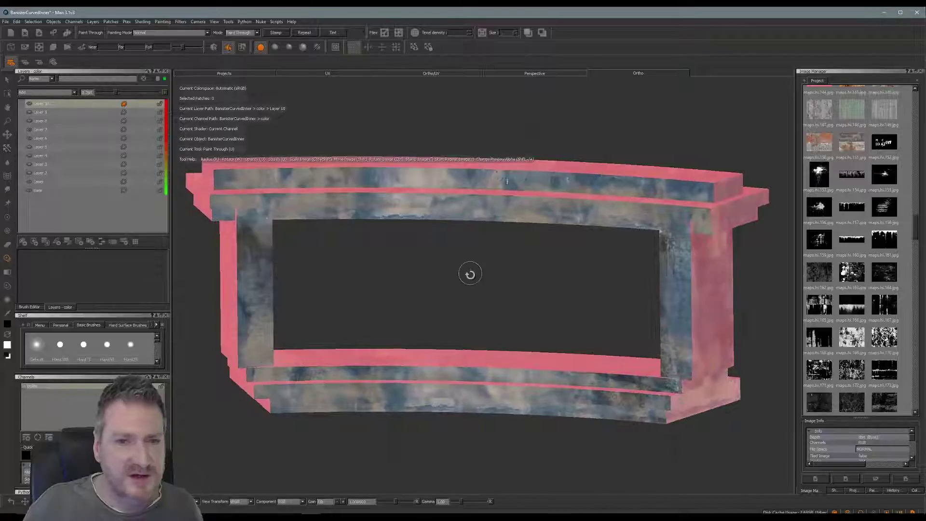
{"action": "mouse_move", "coordinate": [471, 274]}
{"action": "middle_mouse_down", "text": "alt"}
{"action": "mouse_move", "coordinate": [496, 314]}
{"action": "mouse_move", "coordinate": [512, 309]}
{"action": "middle_mouse_up", "text": "alt"}
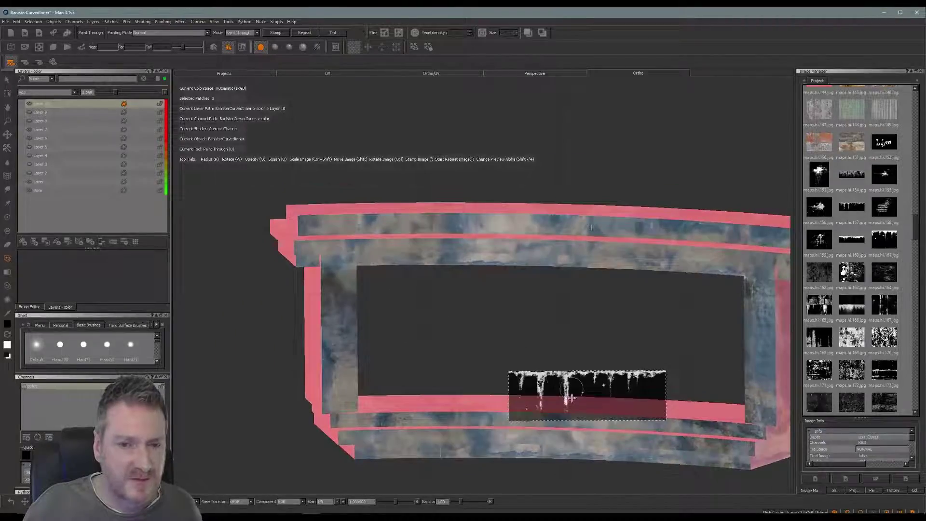
{"action": "left_click_drag", "start_coordinate": [572, 390], "coordinate": [382, 237], "text": "shift"}
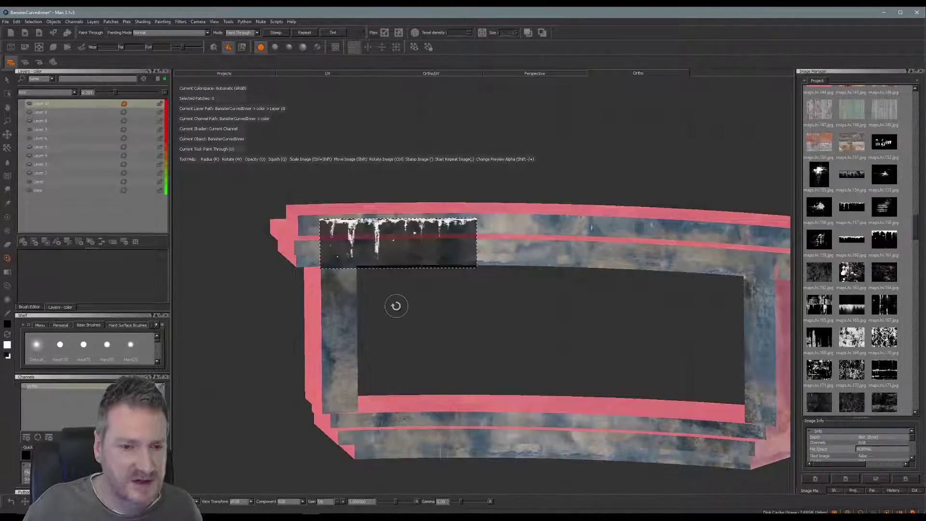
Fit the drip mask to this side's top rail and paint drips from the left end towards the middle.
{"action": "right_click_drag", "start_coordinate": [387, 293], "coordinate": [419, 293], "text": "alt"}
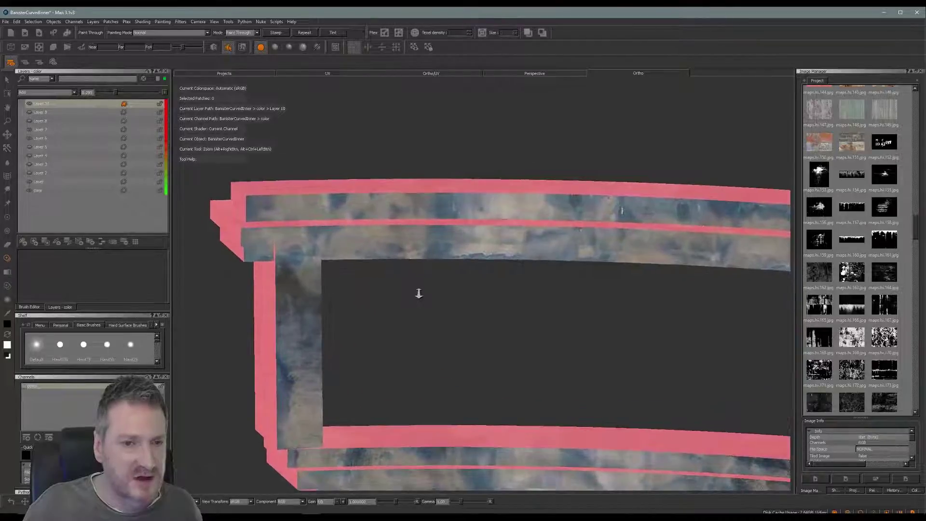
{"action": "middle_click_drag", "start_coordinate": [419, 294], "coordinate": [425, 313], "text": "alt"}
{"action": "mouse_move", "coordinate": [413, 260]}
{"action": "left_mouse_down", "text": "shift"}
{"action": "mouse_move", "coordinate": [345, 256]}
{"action": "mouse_move", "coordinate": [391, 236]}
{"action": "left_mouse_up", "text": "shift"}
{"action": "left_click_drag", "start_coordinate": [330, 241], "coordinate": [329, 239], "text": "shift"}
{"action": "left_click_drag", "start_coordinate": [395, 232], "coordinate": [402, 235], "text": "ctrl"}
{"action": "mouse_move", "coordinate": [260, 222]}
{"action": "left_mouse_down"}
{"action": "mouse_move", "coordinate": [514, 233]}
{"action": "mouse_move", "coordinate": [479, 226]}
{"action": "left_mouse_up"}
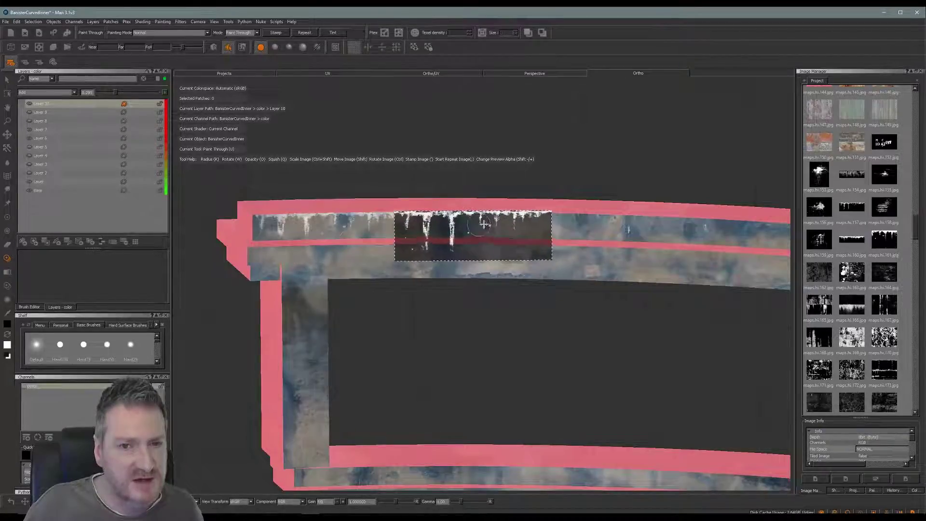
{"action": "key", "text": "apostrophe"}
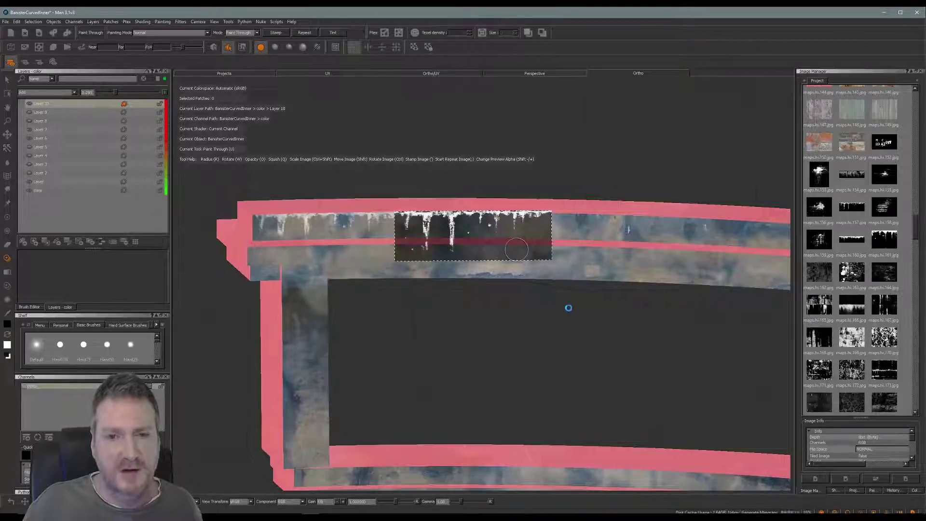
Continue the drips across the middle of this top rail to its right end, rotating the mask to follow the curve.
{"action": "middle_click_drag", "start_coordinate": [569, 308], "coordinate": [439, 313]}
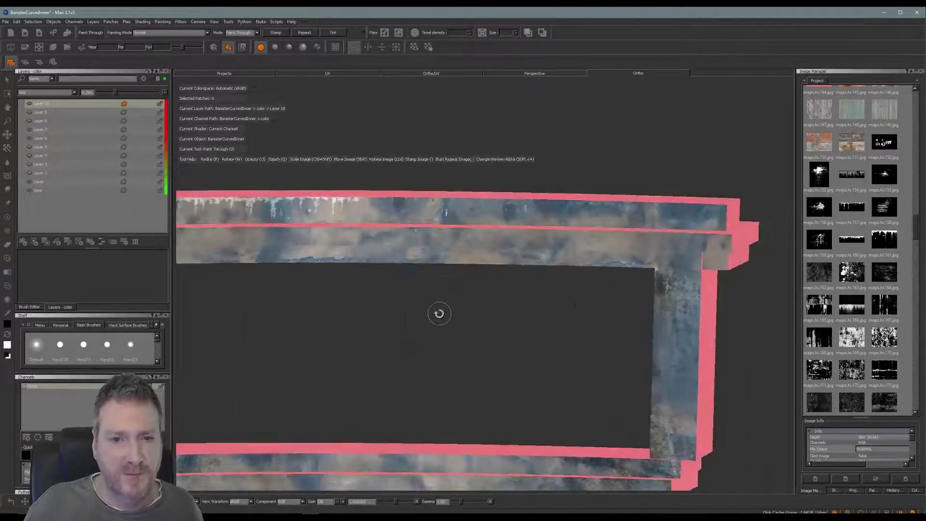
{"action": "left_click_drag", "start_coordinate": [440, 313], "coordinate": [406, 325], "text": "alt"}
{"action": "left_click_drag", "start_coordinate": [443, 242], "coordinate": [405, 227], "text": "shift"}
{"action": "left_click_drag", "start_coordinate": [502, 214], "coordinate": [503, 215], "text": "ctrl"}
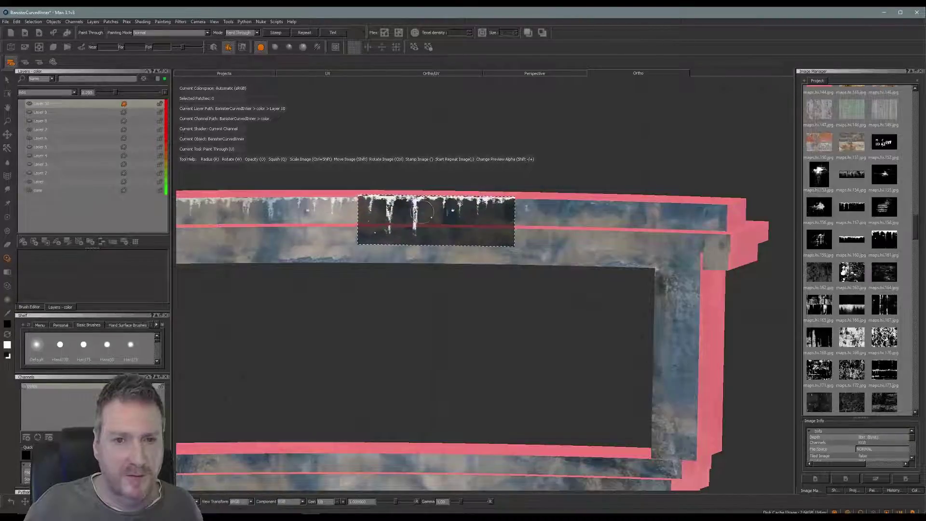
{"action": "key", "text": "apostrophe"}
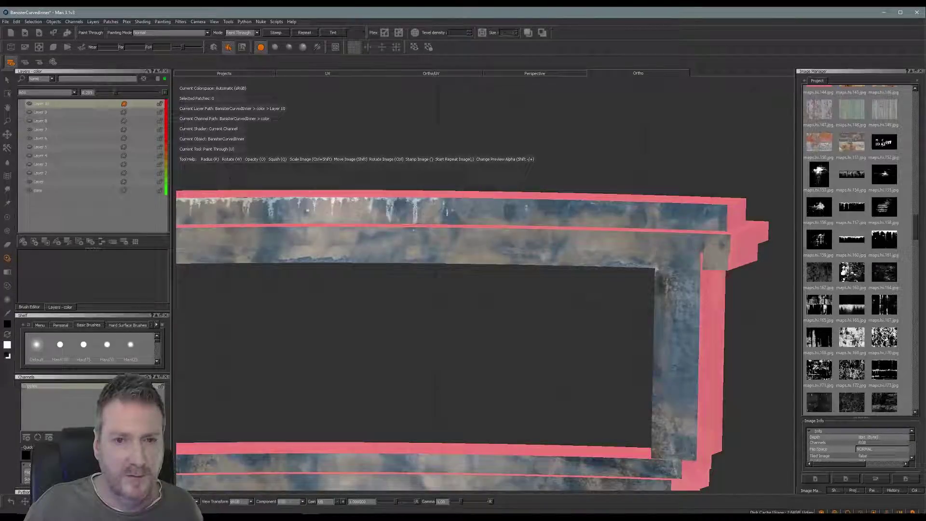
{"action": "left_click_drag", "start_coordinate": [448, 221], "coordinate": [638, 219], "text": "shift"}
{"action": "mouse_move", "coordinate": [524, 212]}
{"action": "left_mouse_down"}
{"action": "mouse_move", "coordinate": [636, 207]}
{"action": "mouse_move", "coordinate": [684, 226]}
{"action": "mouse_move", "coordinate": [715, 222]}
{"action": "left_mouse_up"}
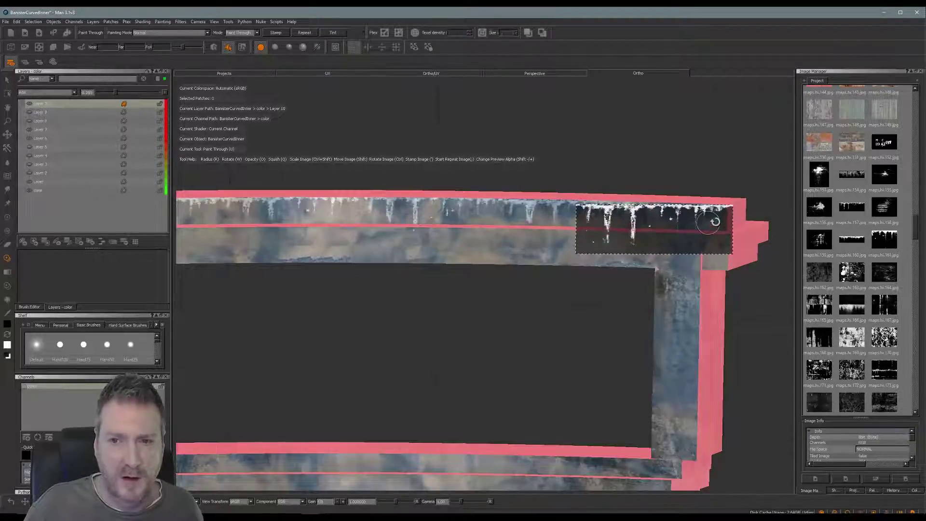
{"action": "left_click_drag", "start_coordinate": [594, 219], "coordinate": [607, 225], "text": "ctrl"}
{"action": "left_click_drag", "start_coordinate": [663, 222], "coordinate": [655, 216]}
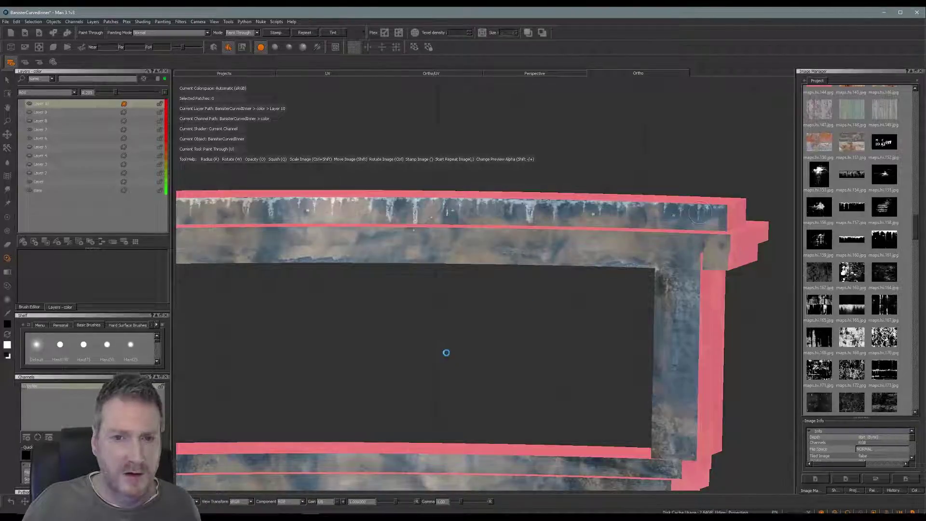
Fit the drip mask to the lowest strip of this side's bottom rail and paint drips from its left end.
{"action": "middle_click_drag", "start_coordinate": [335, 331], "coordinate": [439, 240], "text": "alt"}
{"action": "mouse_move", "coordinate": [440, 239]}
{"action": "left_mouse_down", "text": "alt"}
{"action": "mouse_move", "coordinate": [393, 261]}
{"action": "mouse_move", "coordinate": [377, 254]}
{"action": "mouse_move", "coordinate": [395, 256]}
{"action": "mouse_move", "coordinate": [347, 290]}
{"action": "left_mouse_up", "text": "alt"}
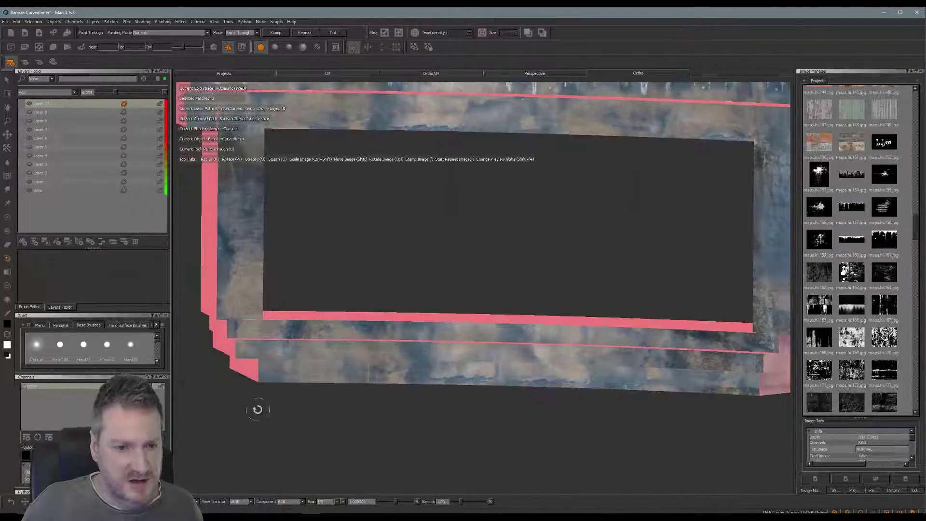
{"action": "mouse_move", "coordinate": [503, 299]}
{"action": "left_mouse_down", "text": "alt"}
{"action": "mouse_move", "coordinate": [476, 236]}
{"action": "mouse_move", "coordinate": [483, 249]}
{"action": "left_mouse_up", "text": "alt"}
{"action": "left_click_drag", "start_coordinate": [611, 220], "coordinate": [275, 373], "text": "shift"}
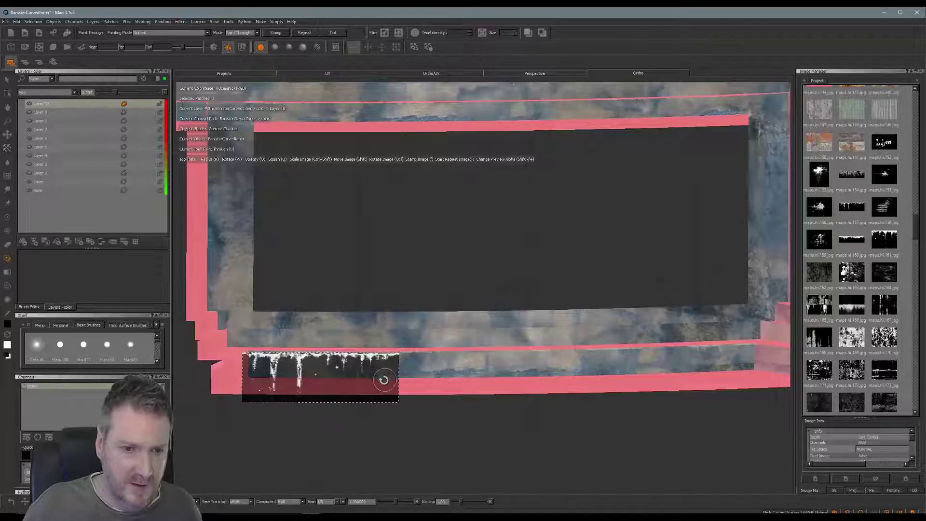
{"action": "left_click_drag", "start_coordinate": [385, 381], "coordinate": [262, 363], "text": "ctrl+shift"}
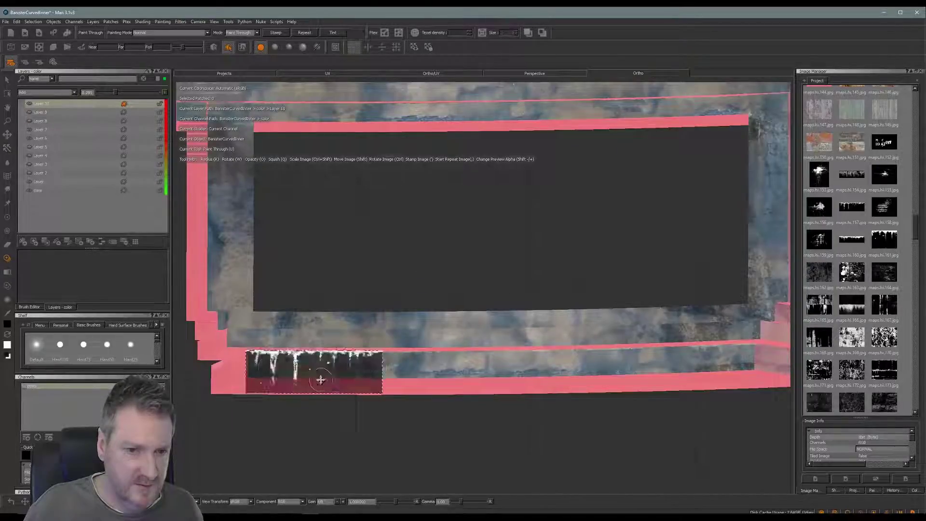
{"action": "mouse_move", "coordinate": [352, 387]}
{"action": "left_mouse_down", "text": "shift"}
{"action": "mouse_move", "coordinate": [490, 388]}
{"action": "mouse_move", "coordinate": [480, 387]}
{"action": "left_mouse_up", "text": "shift"}
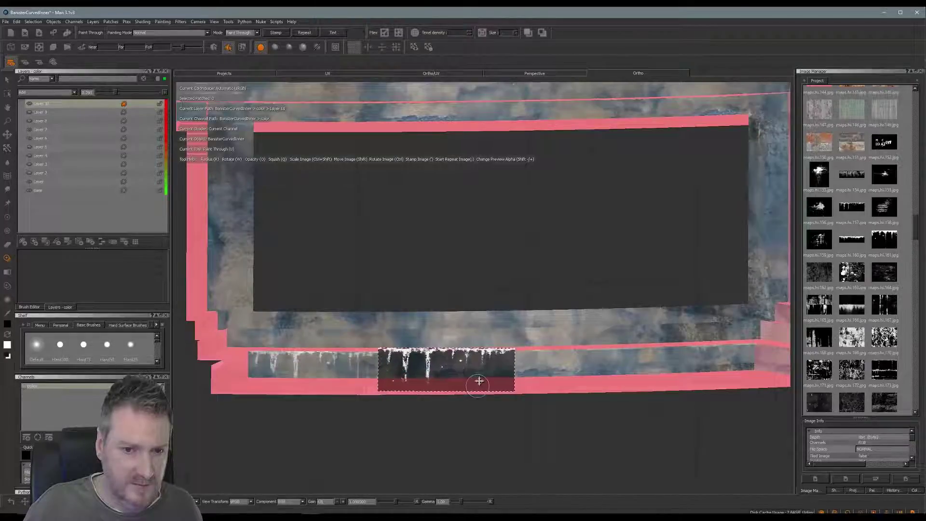
Continue the drips along the lowest strip of the bottom rail to its right end.
{"action": "key", "text": "apostrophe"}
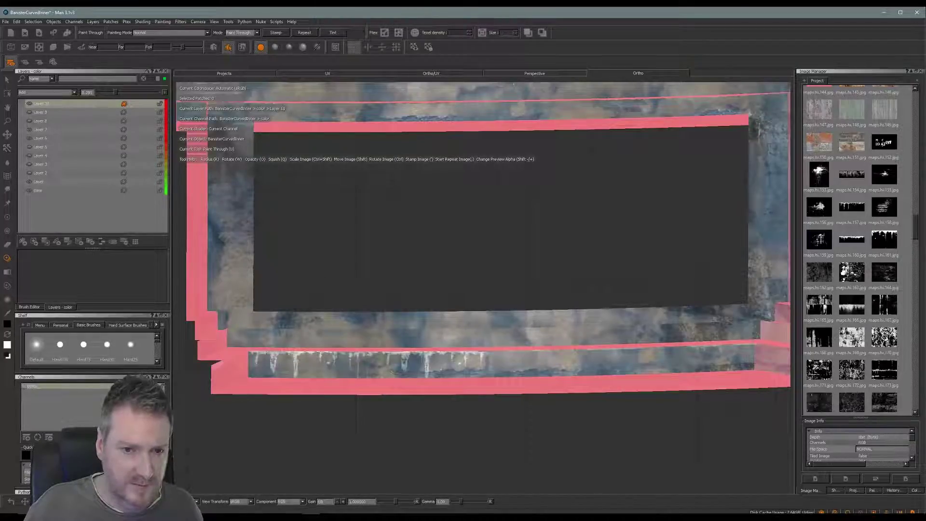
{"action": "mouse_move", "coordinate": [468, 373]}
{"action": "left_mouse_down", "text": "shift"}
{"action": "mouse_move", "coordinate": [579, 390]}
{"action": "mouse_move", "coordinate": [580, 376]}
{"action": "mouse_move", "coordinate": [608, 379]}
{"action": "left_mouse_up", "text": "shift"}
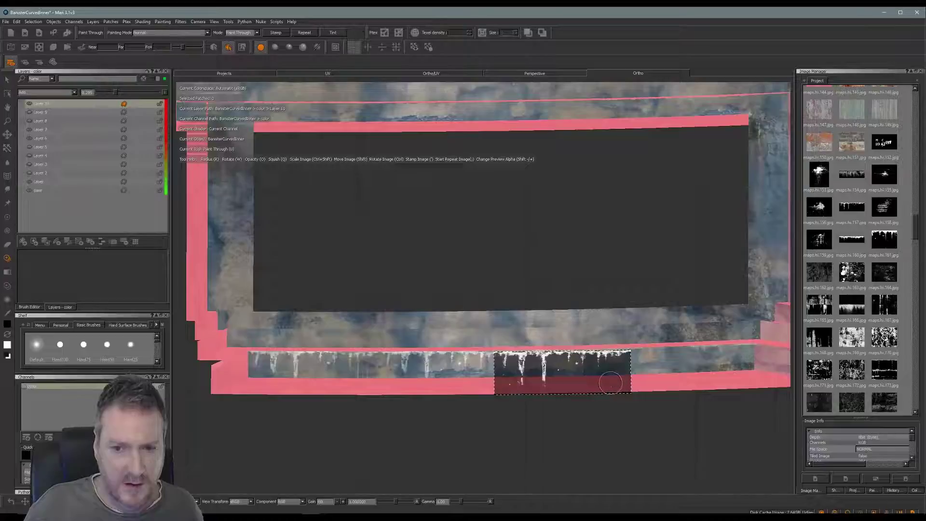
{"action": "left_click_drag", "start_coordinate": [611, 383], "coordinate": [611, 381], "text": "shift"}
{"action": "key", "text": "apostrophe"}
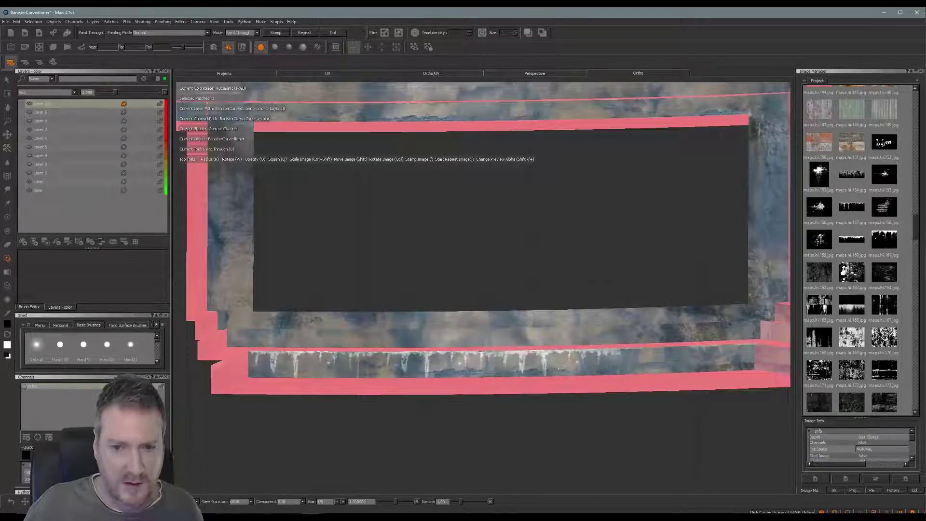
{"action": "left_click", "coordinate": [592, 360]}
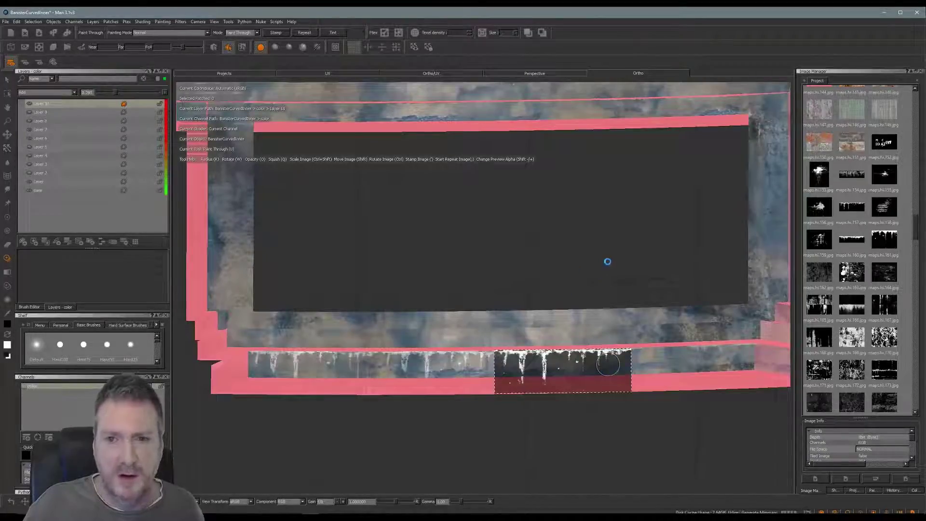
{"action": "mouse_move", "coordinate": [610, 256]}
{"action": "left_mouse_down", "text": "alt"}
{"action": "mouse_move", "coordinate": [529, 251]}
{"action": "mouse_move", "coordinate": [579, 264]}
{"action": "mouse_move", "coordinate": [581, 256]}
{"action": "left_mouse_up", "text": "alt"}
{"action": "mouse_move", "coordinate": [569, 384]}
{"action": "left_mouse_down", "text": "shift"}
{"action": "mouse_move", "coordinate": [620, 378]}
{"action": "mouse_move", "coordinate": [640, 348]}
{"action": "left_mouse_up", "text": "shift"}
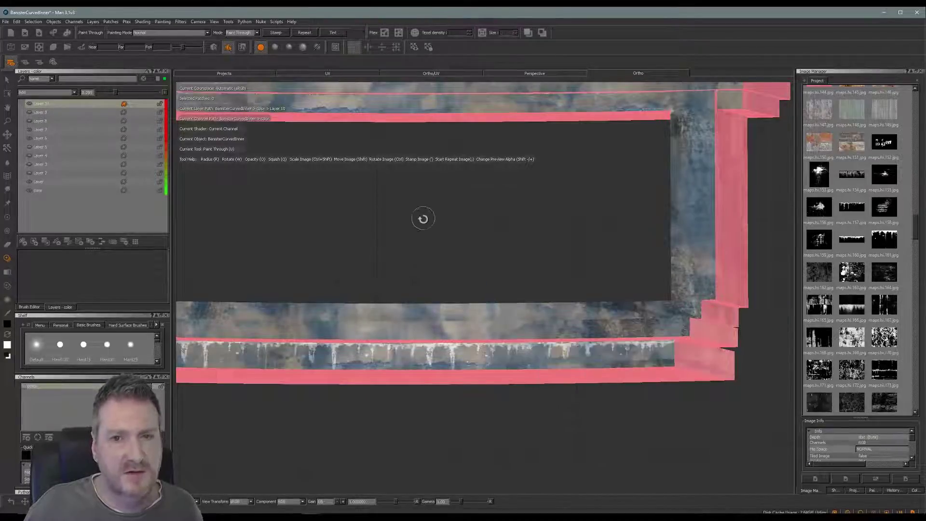
Add a new layer and load a wide, heavy grunge mask for painting, scaled down towards the rail's height.
{"action": "middle_click_drag", "start_coordinate": [424, 218], "coordinate": [516, 316], "text": "alt"}
{"action": "left_click_drag", "start_coordinate": [517, 317], "coordinate": [440, 316], "text": "alt"}
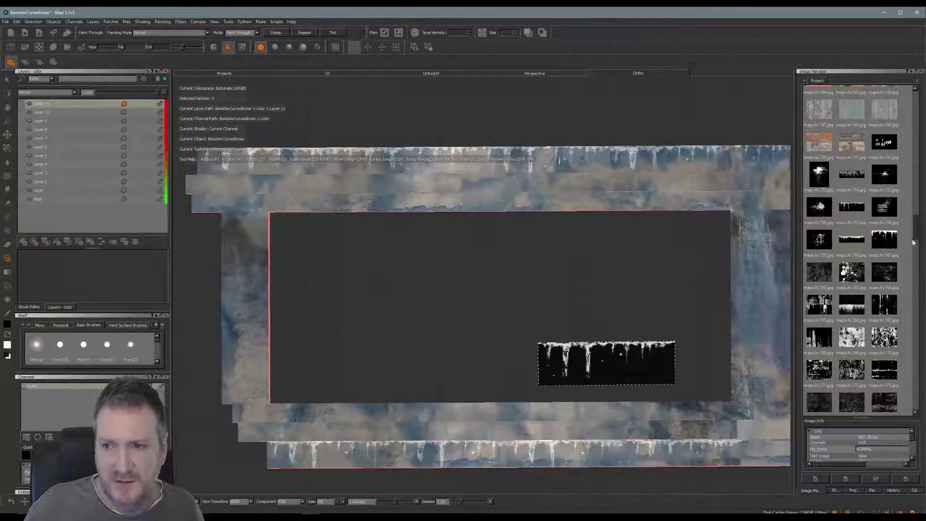
{"action": "left_click_drag", "start_coordinate": [919, 230], "coordinate": [893, 342]}
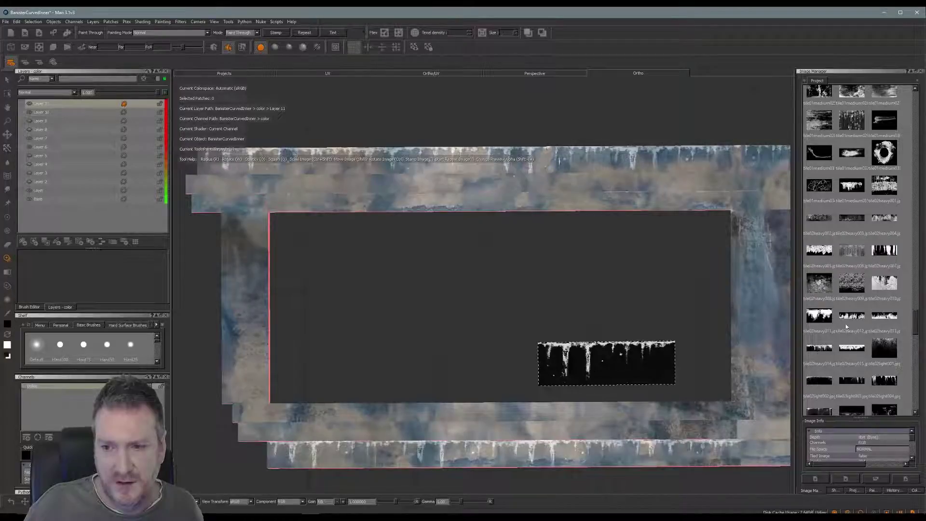
{"action": "left_click_drag", "start_coordinate": [859, 316], "coordinate": [588, 347]}
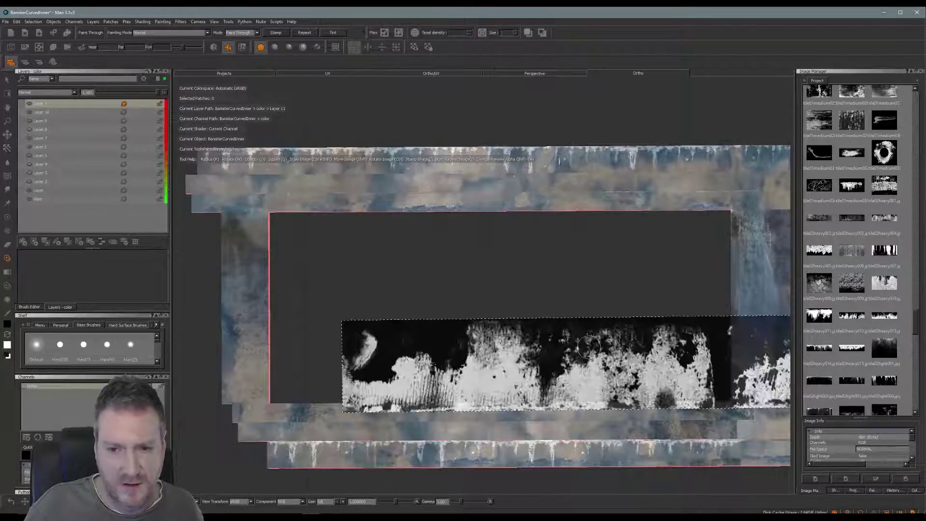
{"action": "mouse_move", "coordinate": [658, 354]}
{"action": "left_mouse_down", "text": "ctrl+shift"}
{"action": "mouse_move", "coordinate": [739, 375]}
{"action": "mouse_move", "coordinate": [624, 374]}
{"action": "mouse_move", "coordinate": [483, 310]}
{"action": "mouse_move", "coordinate": [516, 274]}
{"action": "left_mouse_up", "text": "ctrl+shift"}
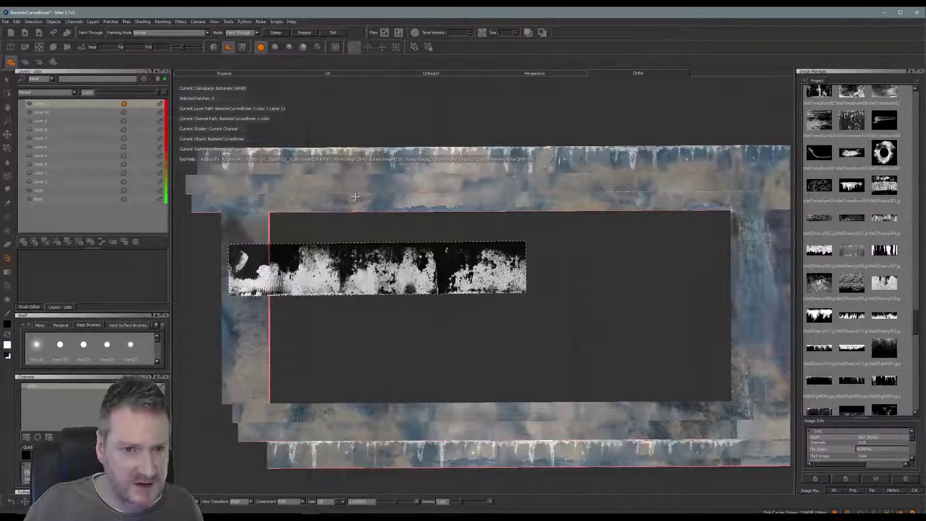
{"action": "mouse_move", "coordinate": [349, 278]}
{"action": "left_mouse_down", "text": "shift"}
{"action": "mouse_move", "coordinate": [330, 249]}
{"action": "mouse_move", "coordinate": [356, 278]}
{"action": "left_mouse_up", "text": "shift"}
Fit the grunge mask to the lower strip of the top rail and paint it from the left end past the middle.
{"action": "mouse_move", "coordinate": [436, 316]}
{"action": "left_mouse_down", "text": "alt"}
{"action": "mouse_move", "coordinate": [420, 291]}
{"action": "mouse_move", "coordinate": [431, 295]}
{"action": "left_mouse_up", "text": "alt"}
{"action": "left_click_drag", "start_coordinate": [372, 299], "coordinate": [370, 281], "text": "alt"}
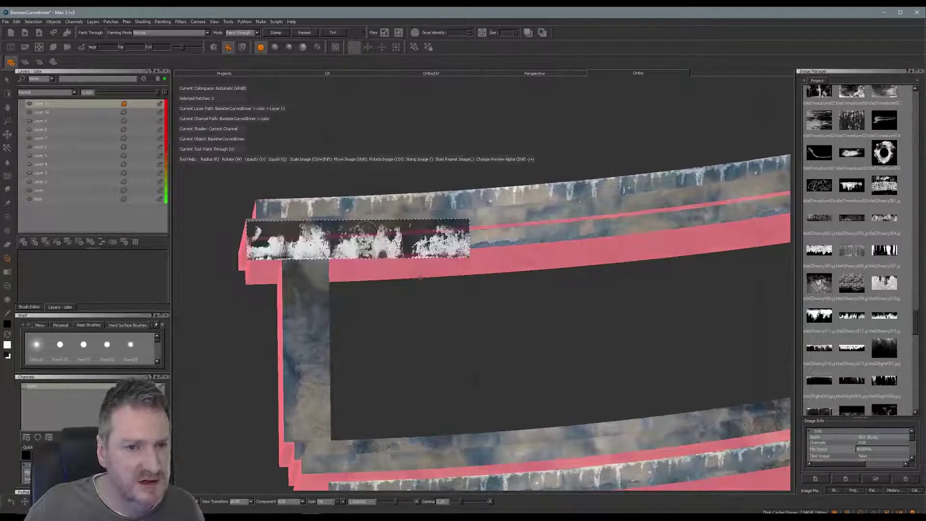
{"action": "mouse_move", "coordinate": [362, 244]}
{"action": "left_mouse_down", "text": "ctrl+shift"}
{"action": "mouse_move", "coordinate": [400, 232]}
{"action": "mouse_move", "coordinate": [379, 258]}
{"action": "mouse_move", "coordinate": [381, 245]}
{"action": "mouse_move", "coordinate": [425, 244]}
{"action": "left_mouse_up", "text": "ctrl+shift"}
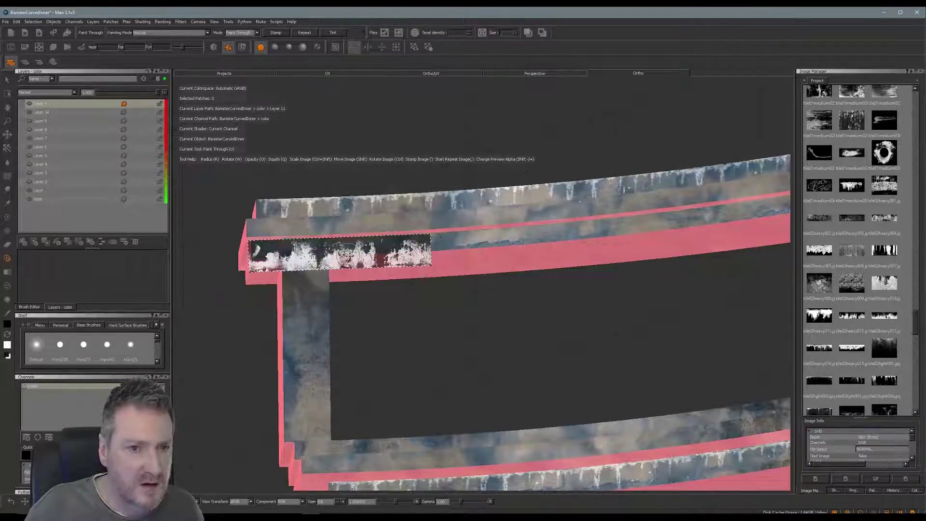
{"action": "mouse_move", "coordinate": [348, 256]}
{"action": "left_mouse_down", "text": "ctrl+shift"}
{"action": "mouse_move", "coordinate": [289, 248]}
{"action": "mouse_move", "coordinate": [543, 258]}
{"action": "mouse_move", "coordinate": [573, 251]}
{"action": "mouse_move", "coordinate": [486, 260]}
{"action": "mouse_move", "coordinate": [426, 244]}
{"action": "mouse_move", "coordinate": [586, 230]}
{"action": "left_mouse_up", "text": "ctrl+shift"}
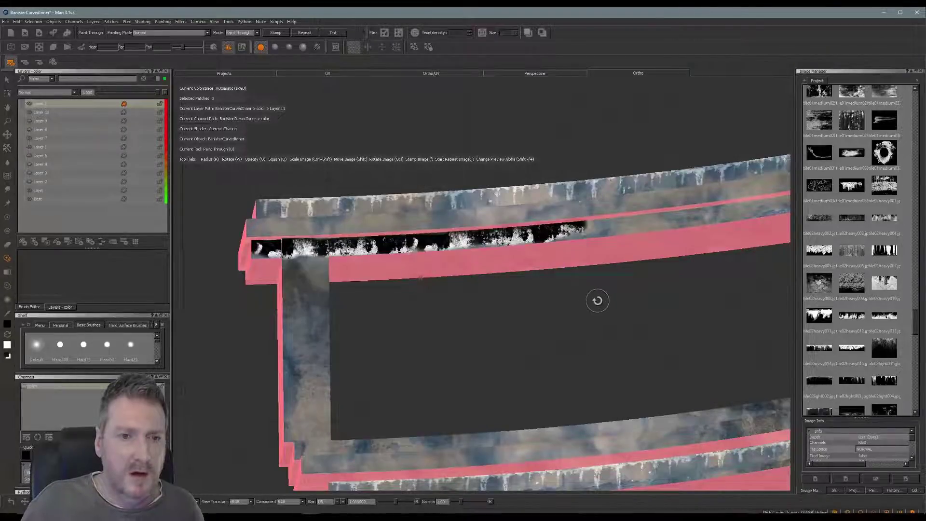
Continue the grunge along the top rail's lower strip to its right end, rotating the mask to follow the curve.
{"action": "mouse_move", "coordinate": [595, 299]}
{"action": "left_mouse_down", "text": "alt"}
{"action": "mouse_move", "coordinate": [424, 302]}
{"action": "mouse_move", "coordinate": [531, 306]}
{"action": "mouse_move", "coordinate": [405, 262]}
{"action": "left_mouse_up", "text": "alt"}
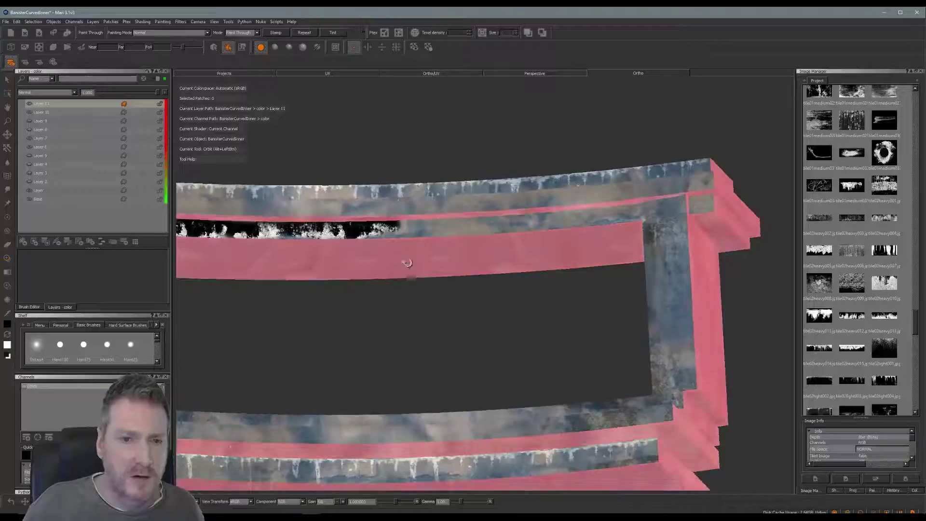
{"action": "left_click_drag", "start_coordinate": [476, 251], "coordinate": [464, 239], "text": "shift"}
{"action": "left_click_drag", "start_coordinate": [534, 219], "coordinate": [564, 218], "text": "ctrl"}
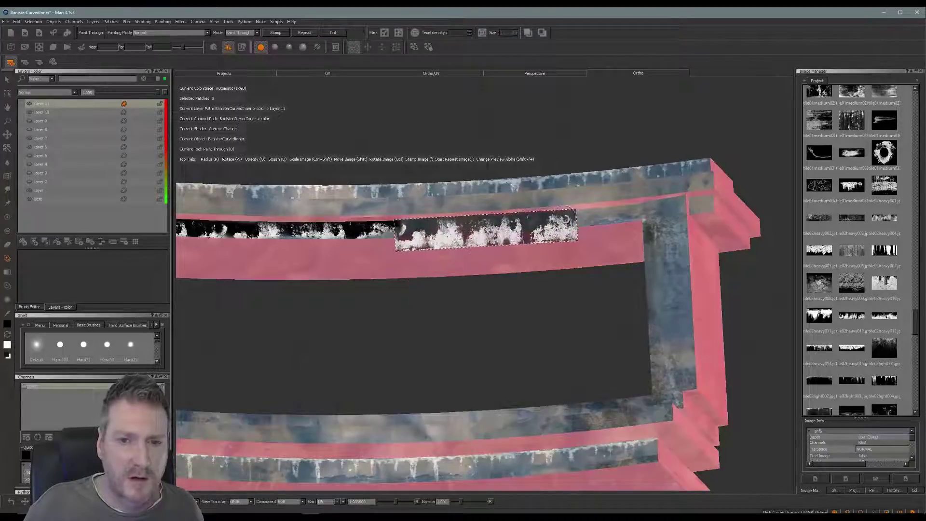
{"action": "mouse_move", "coordinate": [443, 229]}
{"action": "left_mouse_down"}
{"action": "mouse_move", "coordinate": [410, 227]}
{"action": "mouse_move", "coordinate": [505, 223]}
{"action": "left_mouse_up"}
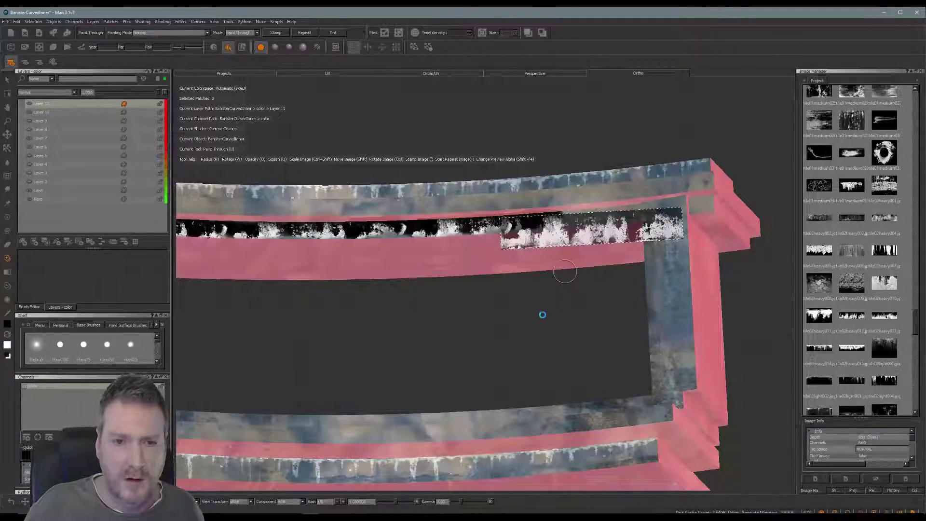
{"action": "mouse_move", "coordinate": [542, 315]}
{"action": "left_mouse_down", "text": "alt"}
{"action": "mouse_move", "coordinate": [552, 299]}
{"action": "mouse_move", "coordinate": [598, 304]}
{"action": "mouse_move", "coordinate": [586, 300]}
{"action": "mouse_move", "coordinate": [597, 290]}
{"action": "left_mouse_up", "text": "alt"}
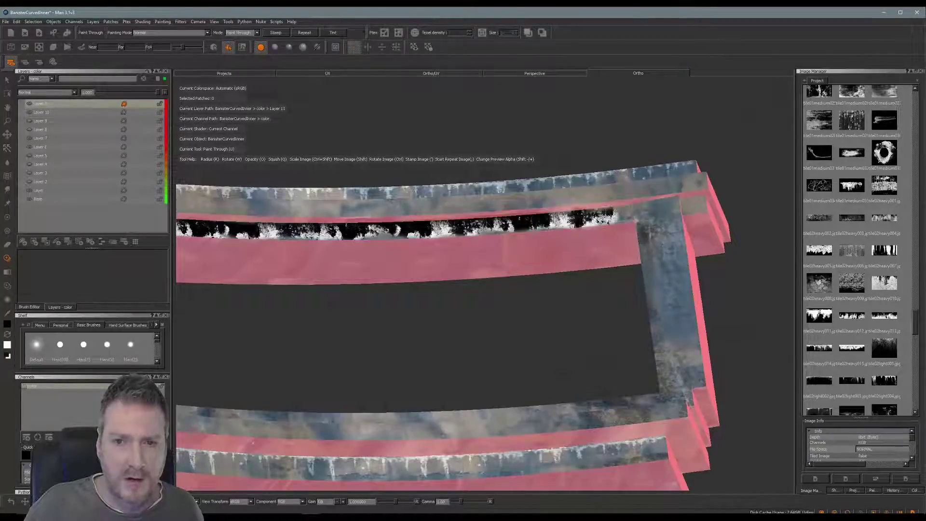
{"action": "left_click_drag", "start_coordinate": [617, 216], "coordinate": [681, 206]}
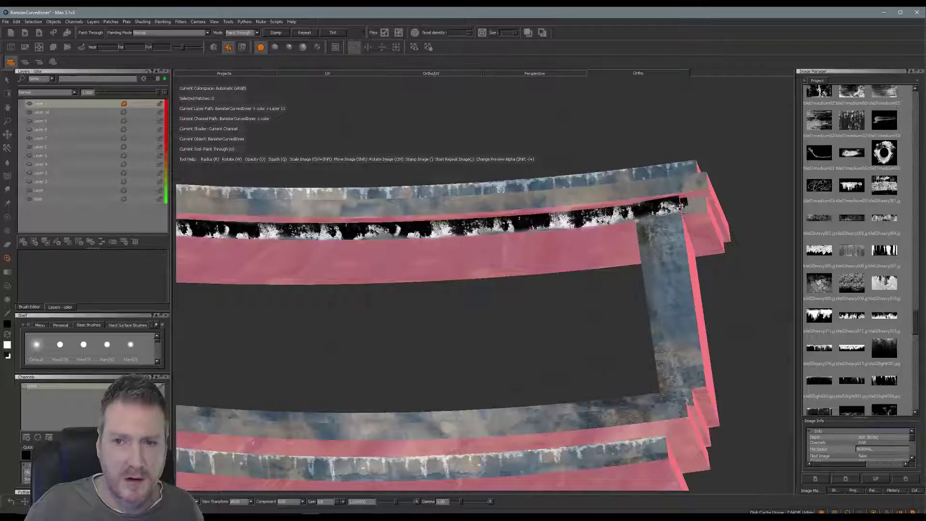
{"action": "left_click_drag", "start_coordinate": [632, 222], "coordinate": [659, 222], "text": "shift"}
{"action": "left_click", "coordinate": [688, 205]}
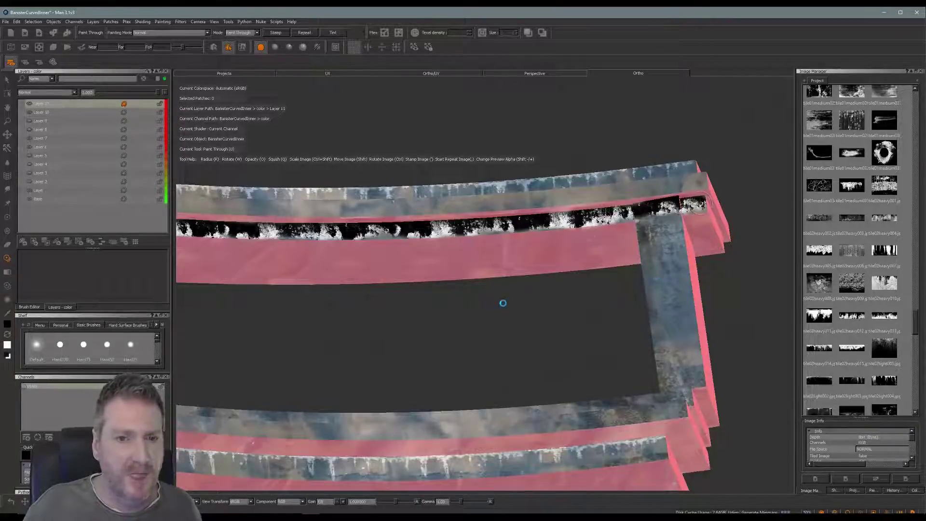
Turn the grunge mask upside down, fit it to the bottom rail's upper strip and paint the left end.
{"action": "left_click_drag", "start_coordinate": [333, 338], "coordinate": [399, 287], "text": "alt"}
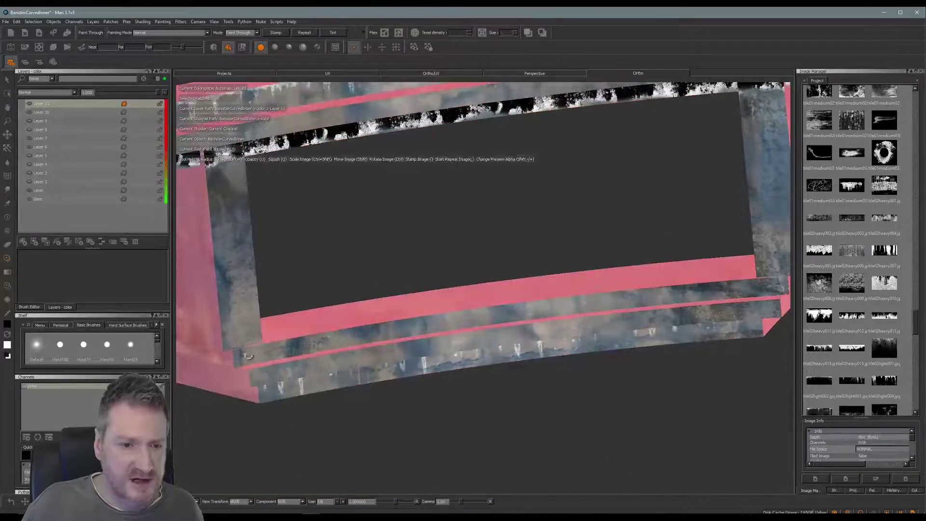
{"action": "left_click_drag", "start_coordinate": [515, 314], "coordinate": [403, 300], "text": "alt"}
{"action": "key", "text": "t"}
{"action": "mouse_move", "coordinate": [550, 230]}
{"action": "left_mouse_down", "text": "ctrl"}
{"action": "mouse_move", "coordinate": [674, 240]}
{"action": "mouse_move", "coordinate": [659, 212]}
{"action": "left_mouse_up", "text": "ctrl"}
{"action": "left_click_drag", "start_coordinate": [658, 212], "coordinate": [437, 333], "text": "shift"}
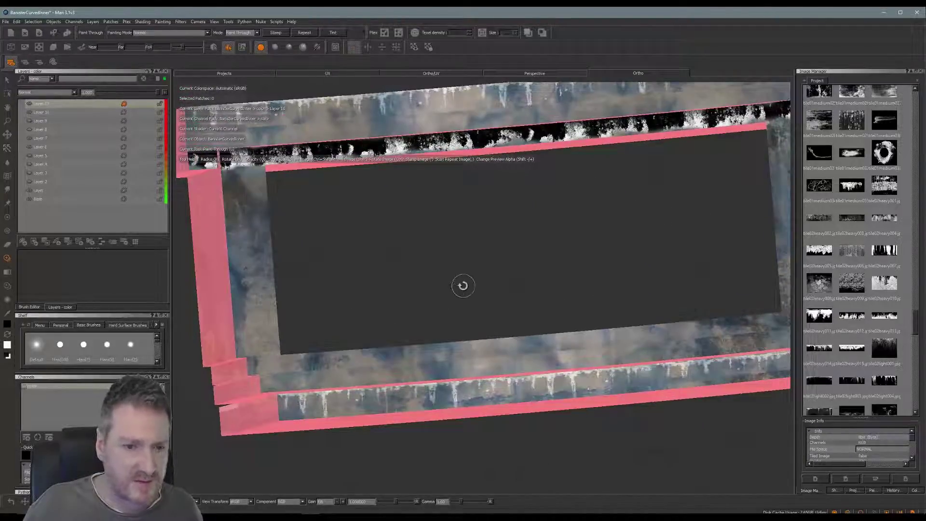
{"action": "mouse_move", "coordinate": [463, 286]}
{"action": "left_mouse_down", "text": "alt"}
{"action": "mouse_move", "coordinate": [379, 335]}
{"action": "mouse_move", "coordinate": [364, 288]}
{"action": "left_mouse_up", "text": "alt"}
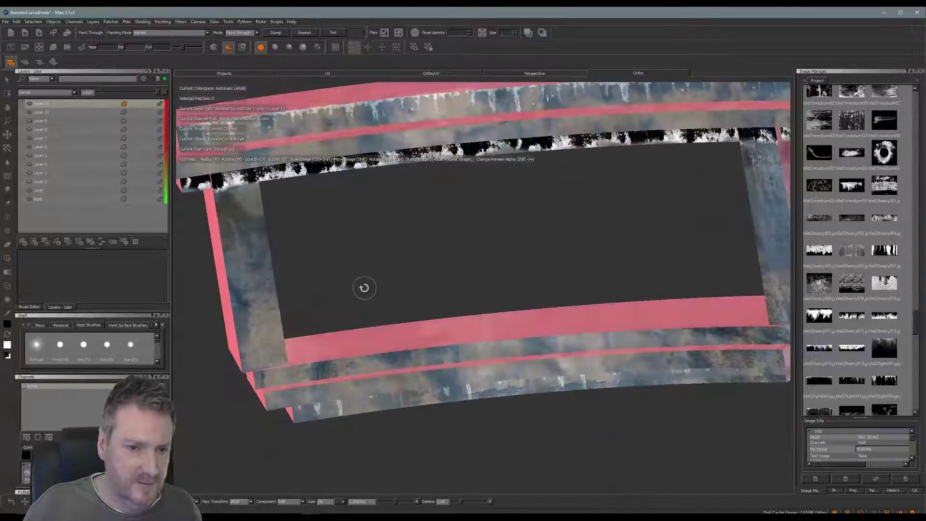
{"action": "middle_click_drag", "start_coordinate": [364, 287], "coordinate": [391, 270], "text": "alt"}
{"action": "mouse_move", "coordinate": [415, 356]}
{"action": "left_mouse_down", "text": "ctrl"}
{"action": "mouse_move", "coordinate": [417, 347]}
{"action": "mouse_move", "coordinate": [403, 357]}
{"action": "mouse_move", "coordinate": [408, 348]}
{"action": "left_mouse_up", "text": "ctrl"}
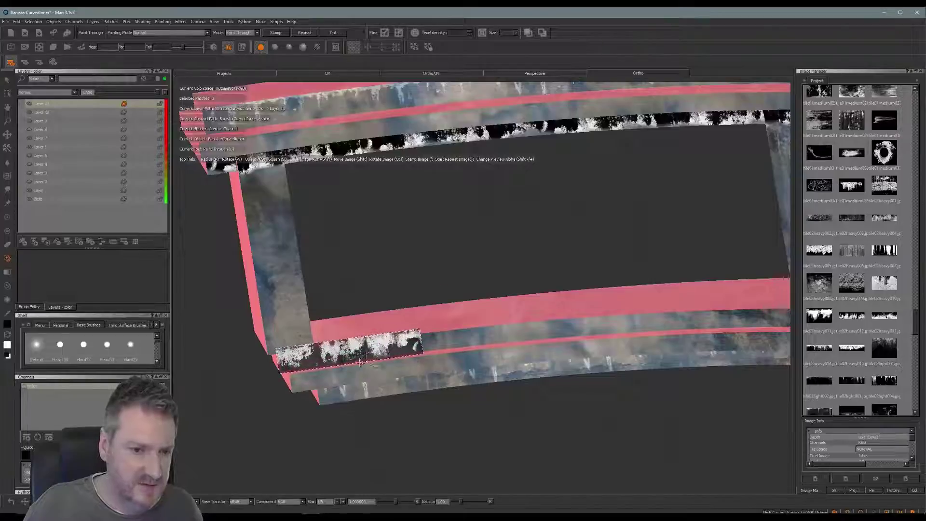
{"action": "left_click_drag", "start_coordinate": [317, 355], "coordinate": [311, 358]}
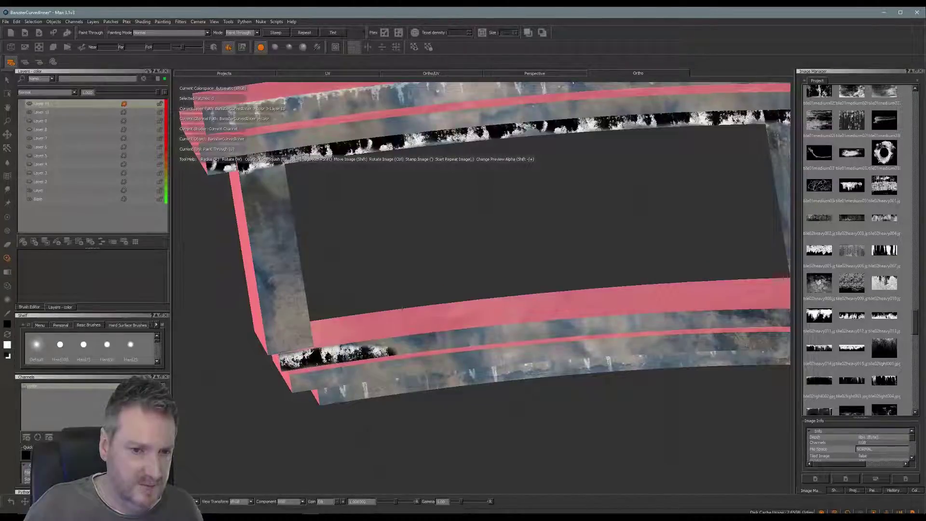
Continue the inverted grunge along the bottom rail's upper strip to its right end, following the curve with the mask.
{"action": "mouse_move", "coordinate": [389, 346]}
{"action": "left_mouse_down", "text": "shift"}
{"action": "mouse_move", "coordinate": [516, 329]}
{"action": "mouse_move", "coordinate": [502, 332]}
{"action": "left_mouse_up", "text": "shift"}
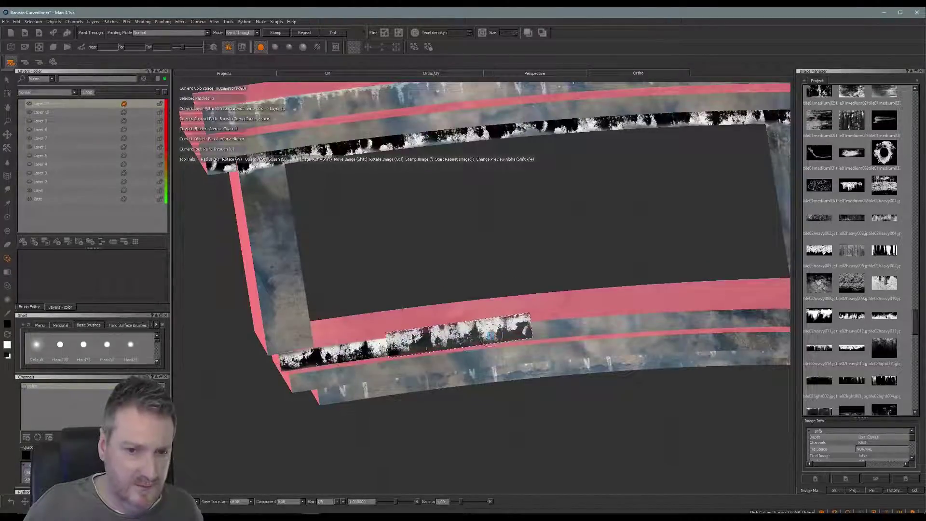
{"action": "key", "text": "b"}
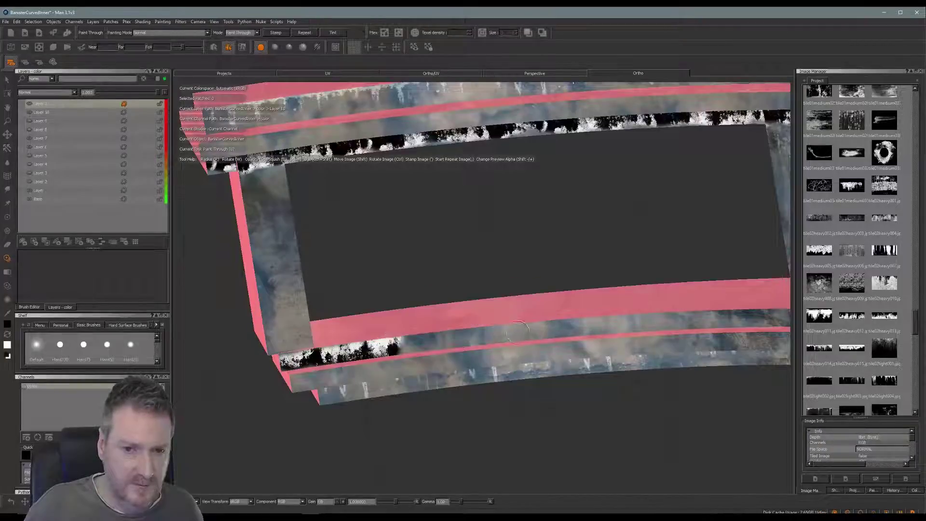
{"action": "key", "text": "shift"}
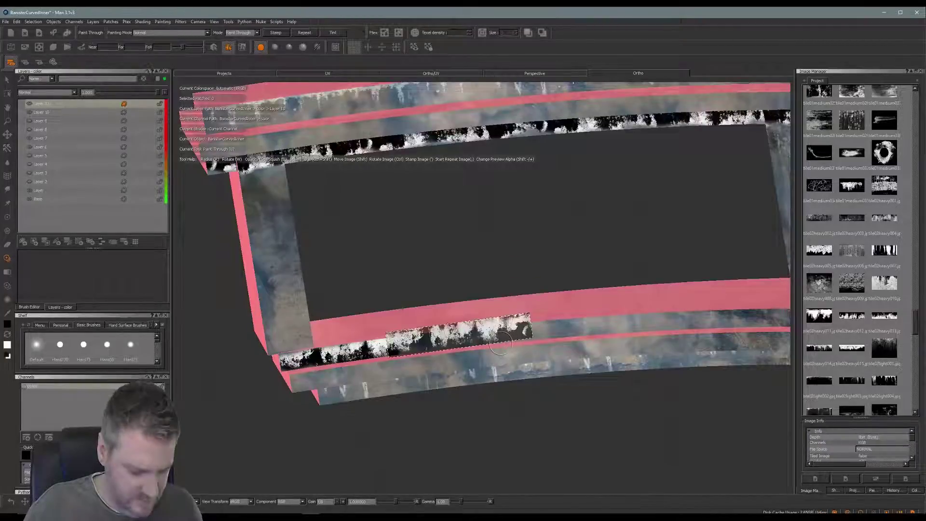
{"action": "left_click_drag", "start_coordinate": [519, 332], "coordinate": [398, 345], "text": "ctrl"}
{"action": "mouse_move", "coordinate": [476, 341]}
{"action": "left_mouse_down"}
{"action": "mouse_move", "coordinate": [657, 320]}
{"action": "mouse_move", "coordinate": [549, 330]}
{"action": "left_mouse_up"}
{"action": "key", "text": "shift"}
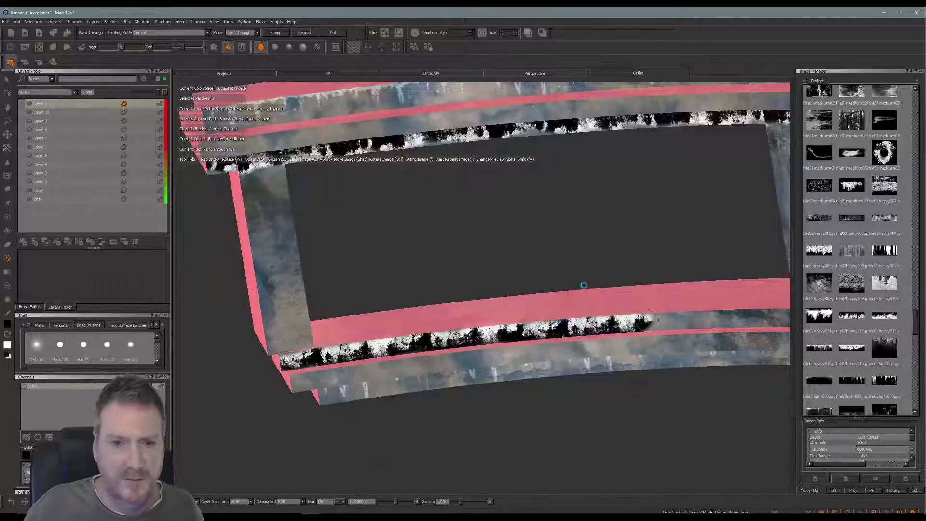
{"action": "left_click_drag", "start_coordinate": [657, 257], "coordinate": [526, 241], "text": "alt"}
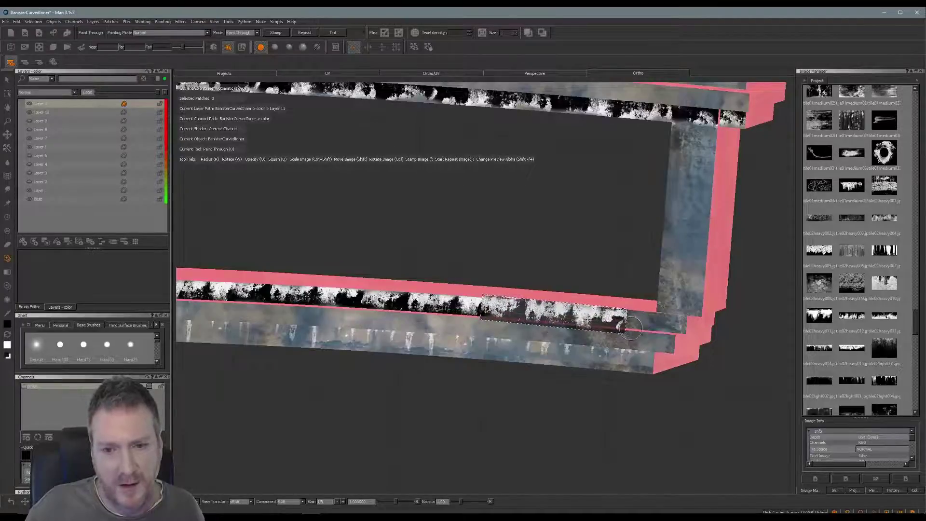
{"action": "left_click_drag", "start_coordinate": [497, 311], "coordinate": [519, 319]}
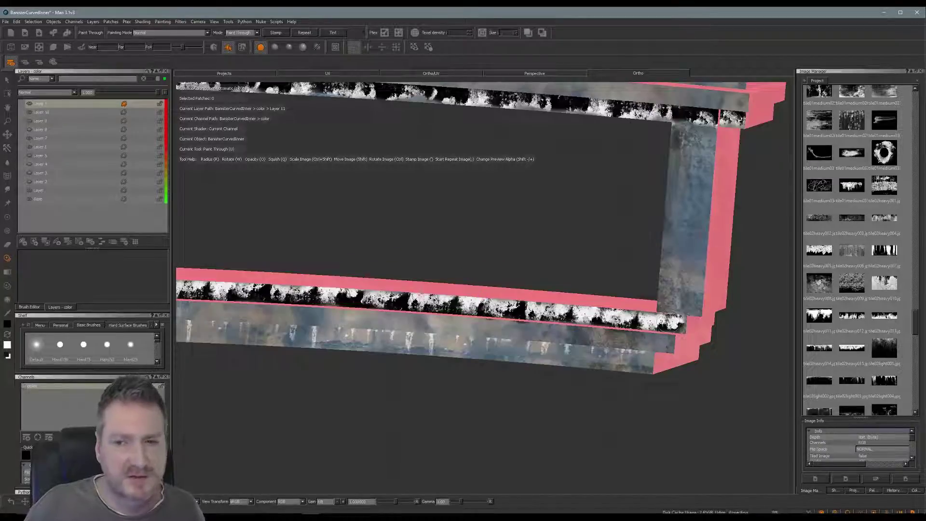
Fit the grunge mask to the bottom rail's lower strip below the window opening and paint it from the left end past the middle.
{"action": "left_click_drag", "start_coordinate": [413, 251], "coordinate": [273, 332], "text": "alt"}
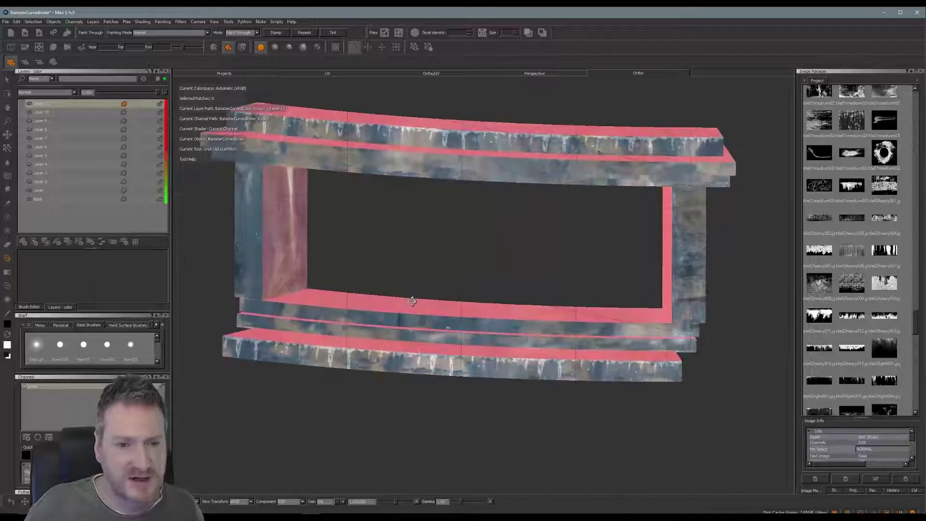
{"action": "mouse_move", "coordinate": [467, 323]}
{"action": "left_mouse_down", "text": "alt"}
{"action": "mouse_move", "coordinate": [308, 317]}
{"action": "mouse_move", "coordinate": [317, 331]}
{"action": "mouse_move", "coordinate": [498, 336]}
{"action": "mouse_move", "coordinate": [359, 293]}
{"action": "mouse_move", "coordinate": [440, 296]}
{"action": "mouse_move", "coordinate": [399, 314]}
{"action": "mouse_move", "coordinate": [321, 324]}
{"action": "left_mouse_up", "text": "alt"}
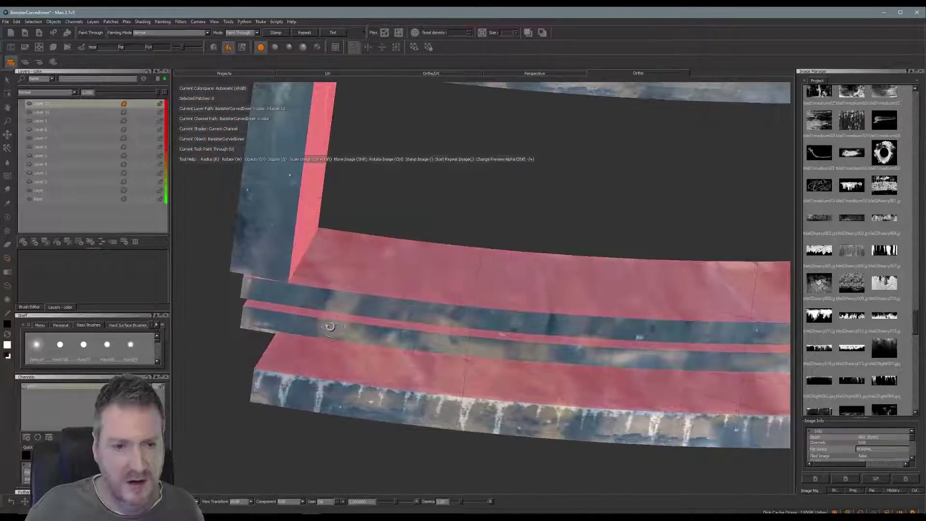
{"action": "left_click_drag", "start_coordinate": [605, 332], "coordinate": [298, 337], "text": "shift"}
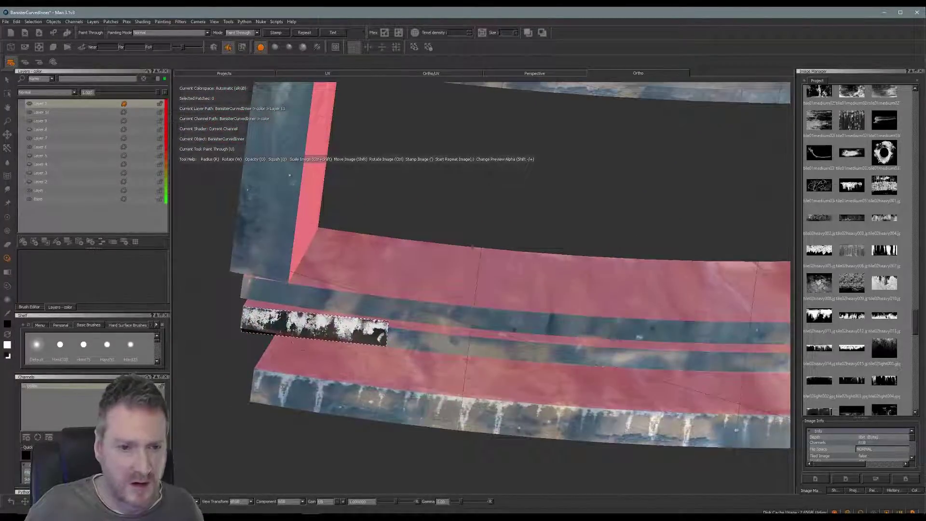
{"action": "left_click_drag", "start_coordinate": [375, 364], "coordinate": [370, 335], "text": "alt"}
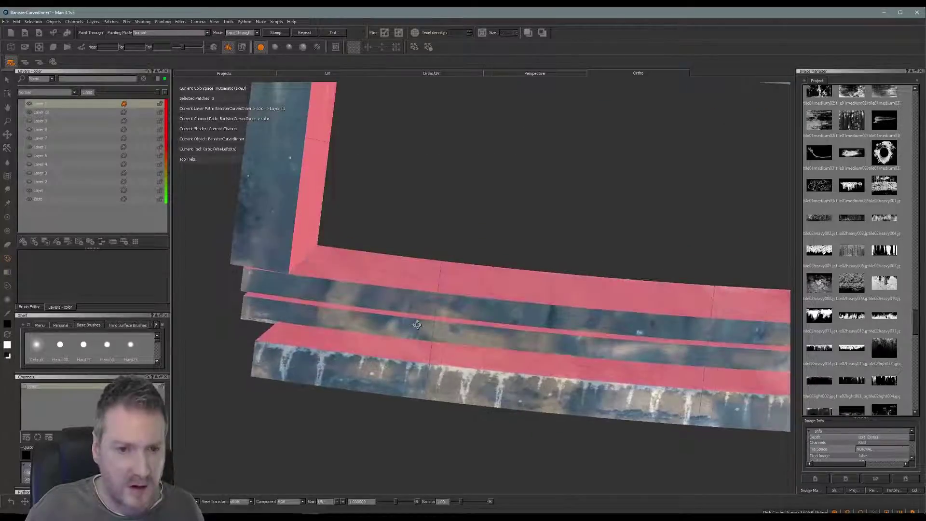
{"action": "mouse_move", "coordinate": [250, 340]}
{"action": "left_mouse_down", "text": "shift"}
{"action": "mouse_move", "coordinate": [244, 324]}
{"action": "mouse_move", "coordinate": [256, 306]}
{"action": "mouse_move", "coordinate": [510, 345]}
{"action": "left_mouse_up", "text": "shift"}
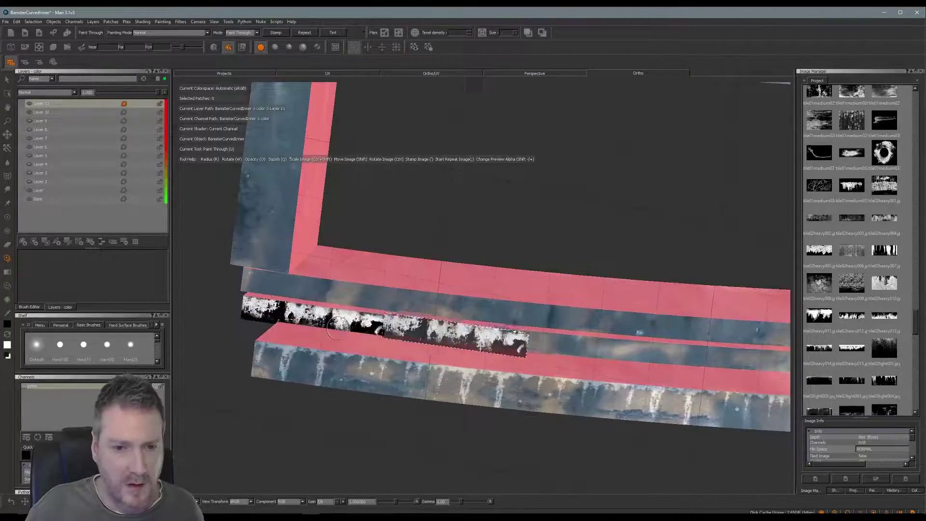
{"action": "left_click_drag", "start_coordinate": [445, 336], "coordinate": [388, 324]}
{"action": "mouse_move", "coordinate": [446, 333]}
{"action": "left_mouse_down"}
{"action": "mouse_move", "coordinate": [604, 364]}
{"action": "mouse_move", "coordinate": [569, 345]}
{"action": "left_mouse_up"}
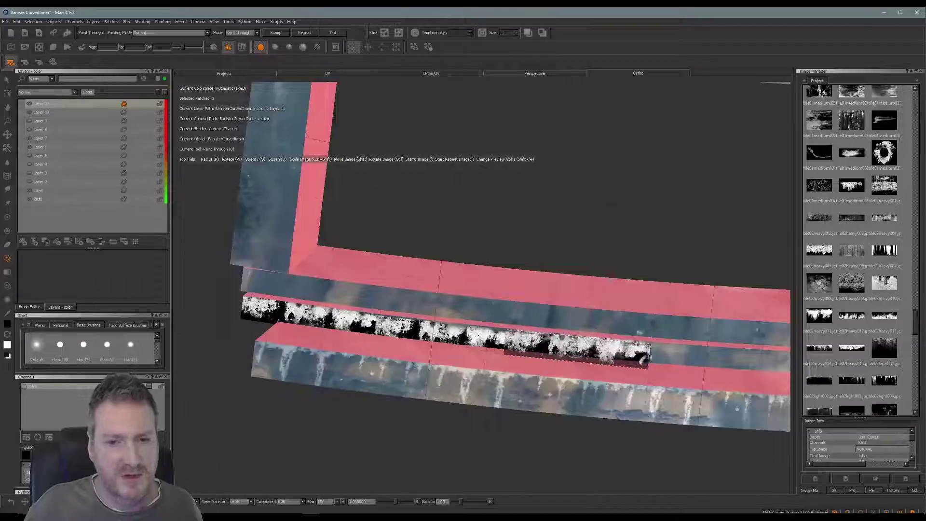
{"action": "left_click", "coordinate": [597, 358]}
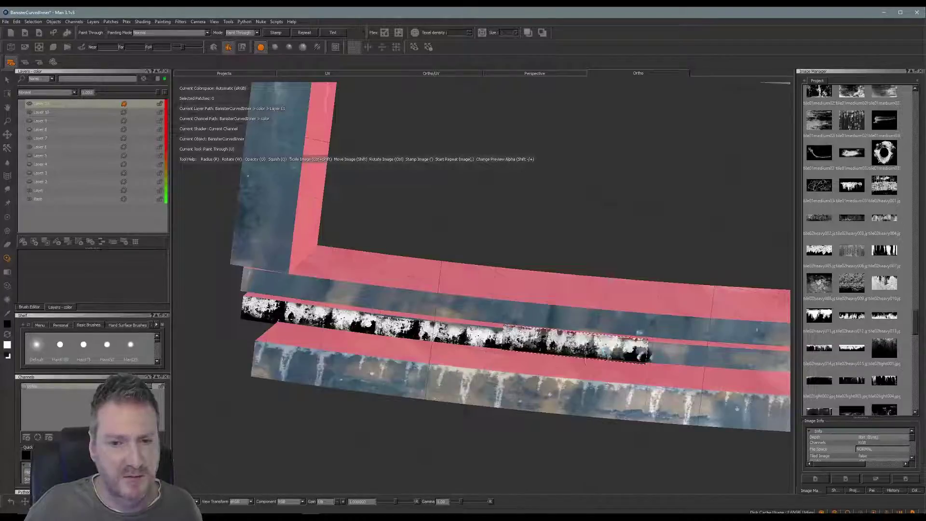
Continue the grunge along the bottom rail's lower strip to its right end and bake the paint onto the banister.
{"action": "mouse_move", "coordinate": [521, 230]}
{"action": "left_mouse_down", "text": "alt"}
{"action": "mouse_move", "coordinate": [443, 231]}
{"action": "mouse_move", "coordinate": [441, 213]}
{"action": "mouse_move", "coordinate": [434, 252]}
{"action": "left_mouse_up", "text": "alt"}
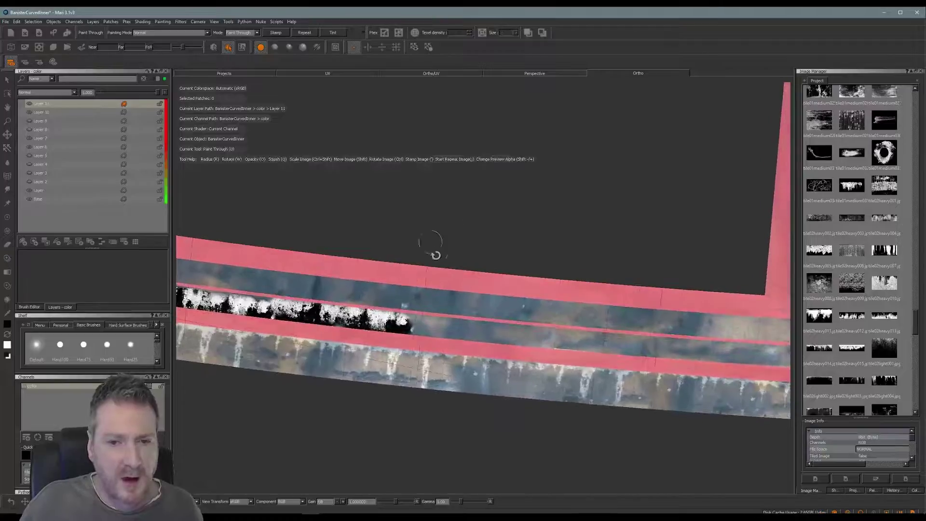
{"action": "mouse_move", "coordinate": [543, 347]}
{"action": "left_mouse_down", "text": "shift"}
{"action": "mouse_move", "coordinate": [416, 327]}
{"action": "mouse_move", "coordinate": [543, 337]}
{"action": "left_mouse_up", "text": "shift"}
{"action": "mouse_move", "coordinate": [492, 351]}
{"action": "left_mouse_down", "text": "shift"}
{"action": "mouse_move", "coordinate": [652, 352]}
{"action": "mouse_move", "coordinate": [550, 340]}
{"action": "mouse_move", "coordinate": [668, 346]}
{"action": "left_mouse_up", "text": "shift"}
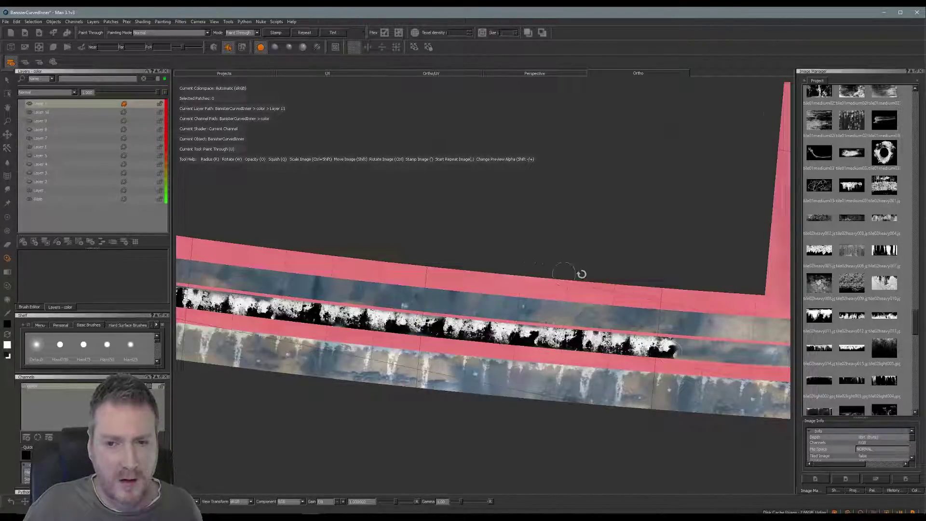
{"action": "middle_click_drag", "start_coordinate": [581, 270], "coordinate": [405, 231], "text": "alt"}
{"action": "left_click_drag", "start_coordinate": [646, 346], "coordinate": [608, 327], "text": "shift"}
{"action": "key", "text": "BackSpace"}
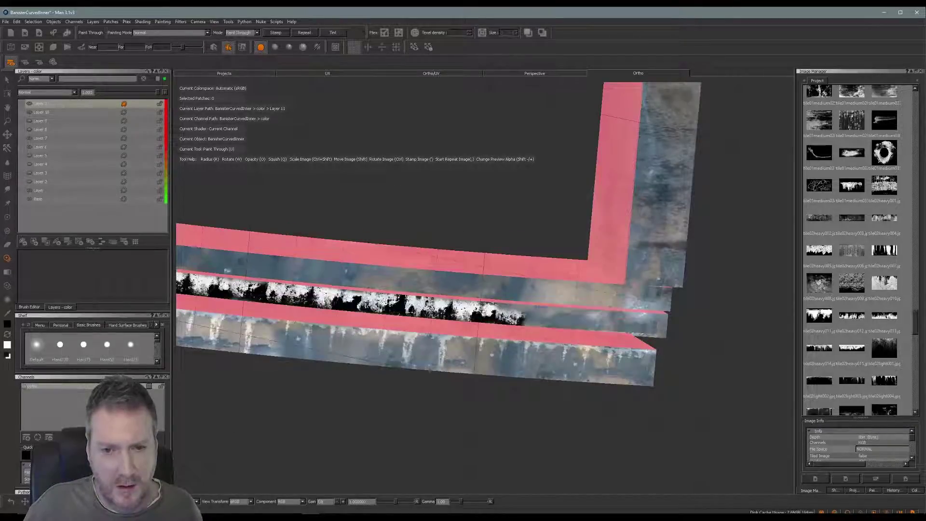
{"action": "left_click_drag", "start_coordinate": [526, 317], "coordinate": [658, 329]}
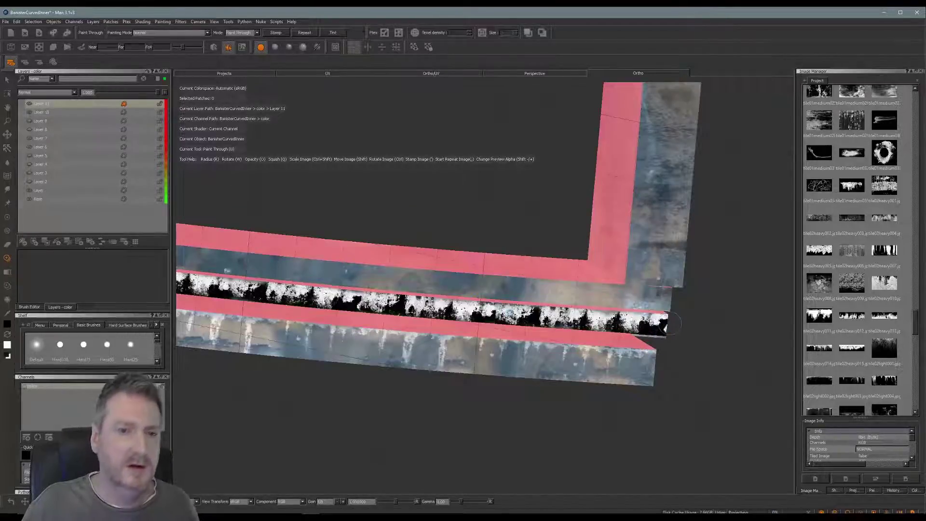
{"action": "key", "text": "b"}
{"action": "left_click_drag", "start_coordinate": [418, 193], "coordinate": [500, 269], "text": "alt"}
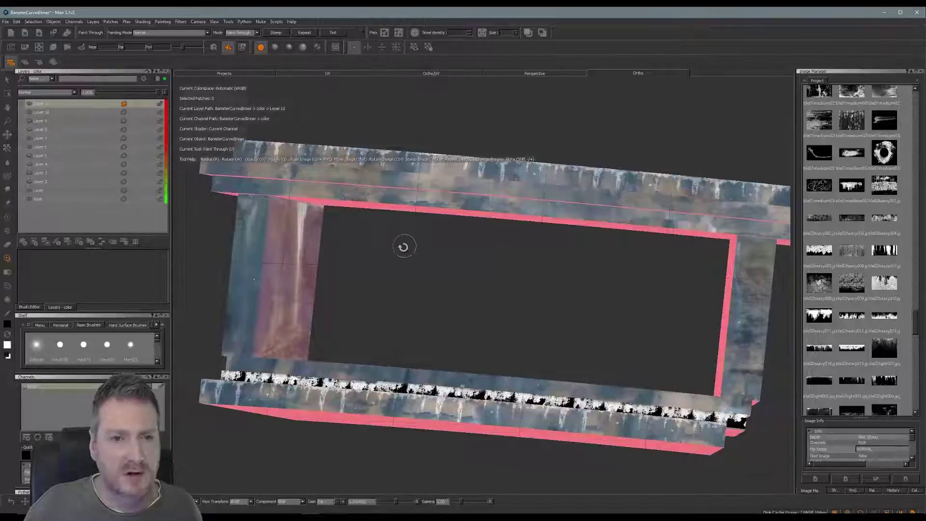
Set the grunge layer's blend mode to Multiply and lower its opacity to about 0.3.
{"action": "mouse_move", "coordinate": [403, 247]}
{"action": "left_mouse_down", "text": "alt"}
{"action": "mouse_move", "coordinate": [414, 264]}
{"action": "mouse_move", "coordinate": [407, 259]}
{"action": "left_mouse_up", "text": "alt"}
{"action": "mouse_move", "coordinate": [569, 282]}
{"action": "left_mouse_down"}
{"action": "mouse_move", "coordinate": [410, 264]}
{"action": "mouse_move", "coordinate": [417, 271]}
{"action": "mouse_move", "coordinate": [408, 315]}
{"action": "left_mouse_up"}
{"action": "key", "text": "u"}
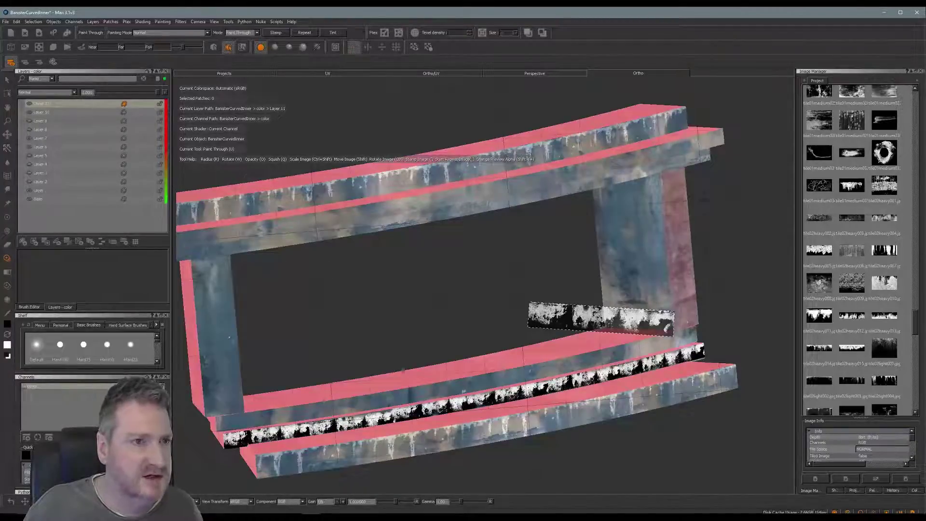
{"action": "left_click", "coordinate": [74, 96]}
{"action": "left_click", "coordinate": [43, 138]}
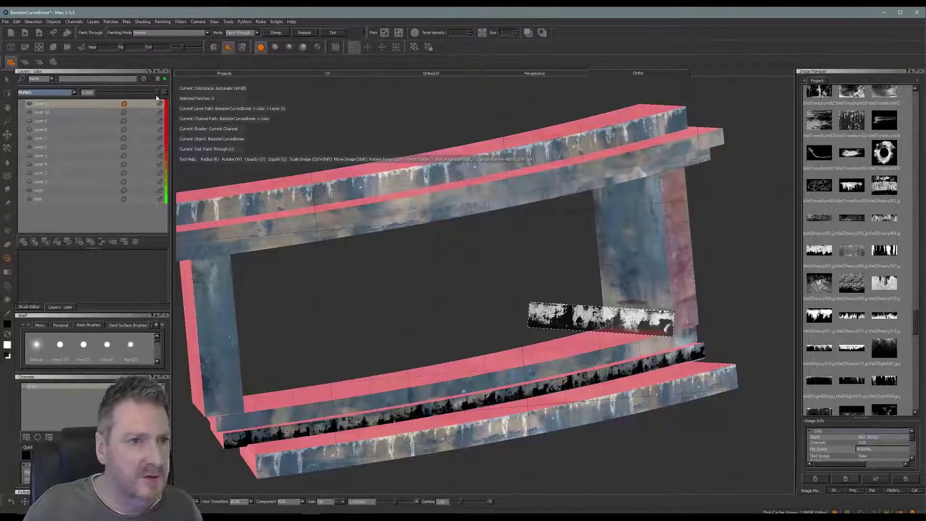
{"action": "left_click_drag", "start_coordinate": [159, 94], "coordinate": [116, 97]}
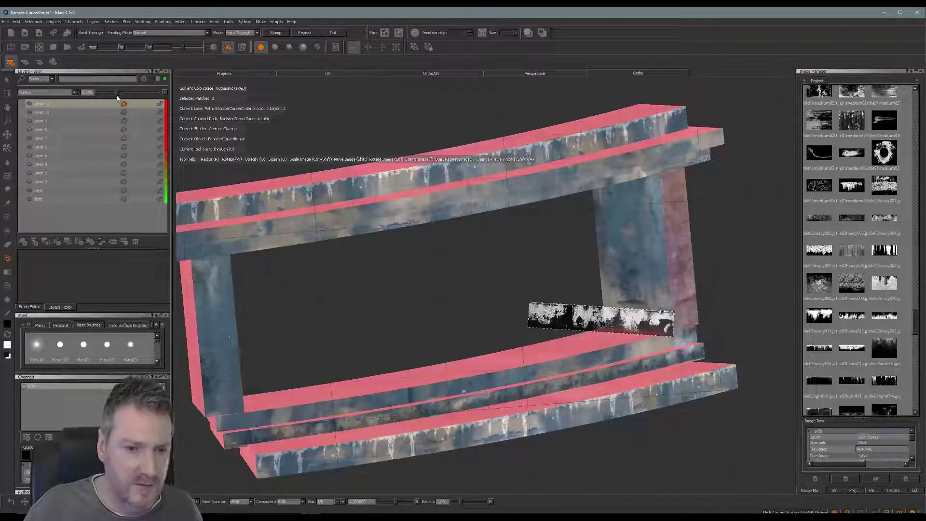
Export all patches of the color channel flattened as BanisterCurvedInner_Painted_R2.tga.
{"action": "right_click", "coordinate": [89, 390]}
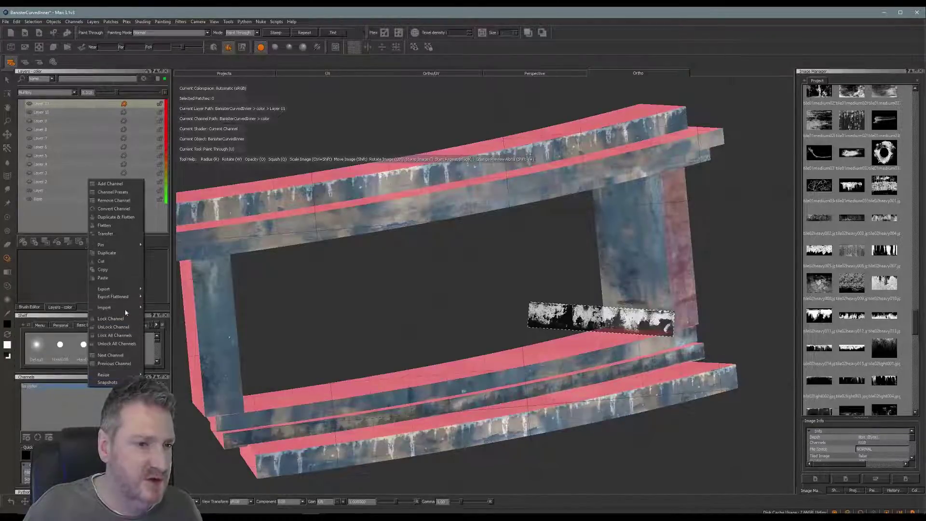
{"action": "mouse_move", "coordinate": [120, 296]}
{"action": "left_click", "coordinate": [192, 324]}
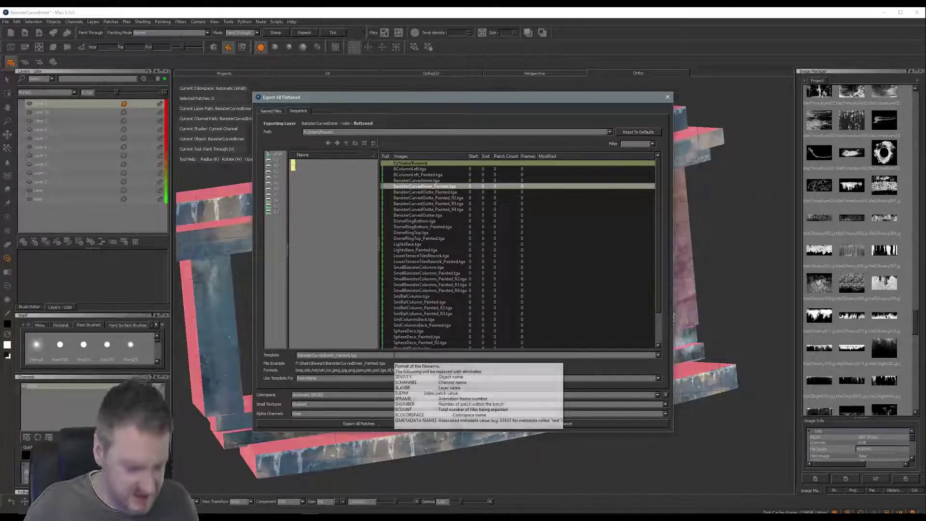
{"action": "type", "text": "_R2"}
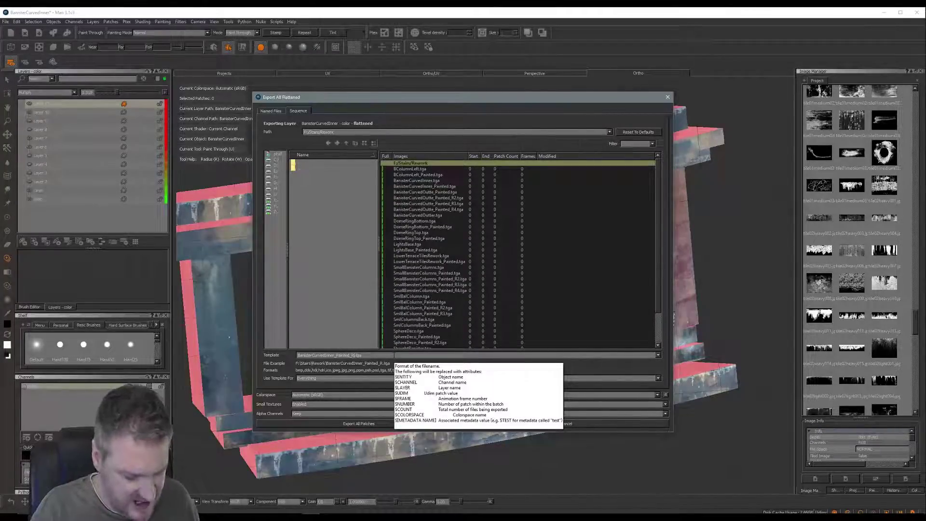
{"action": "left_click", "coordinate": [360, 424]}
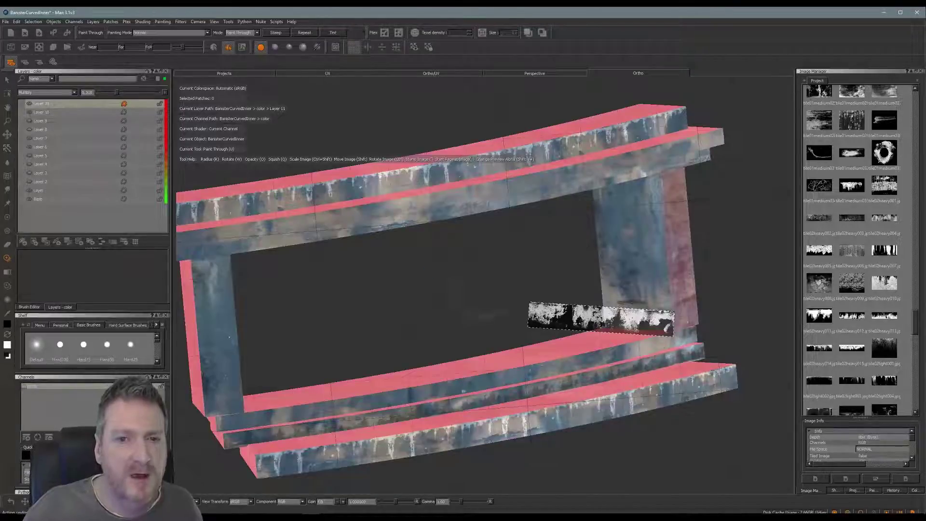
Save the banister project and switch to 3ds Max.
{"action": "left_click", "coordinate": [13, 22]}
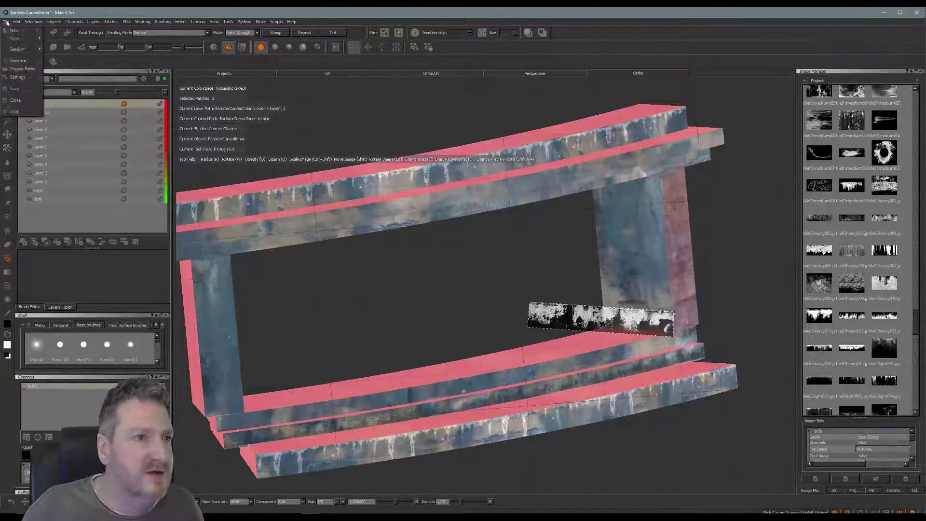
{"action": "key", "text": "Escape"}
{"action": "key", "text": "ctrl+s"}
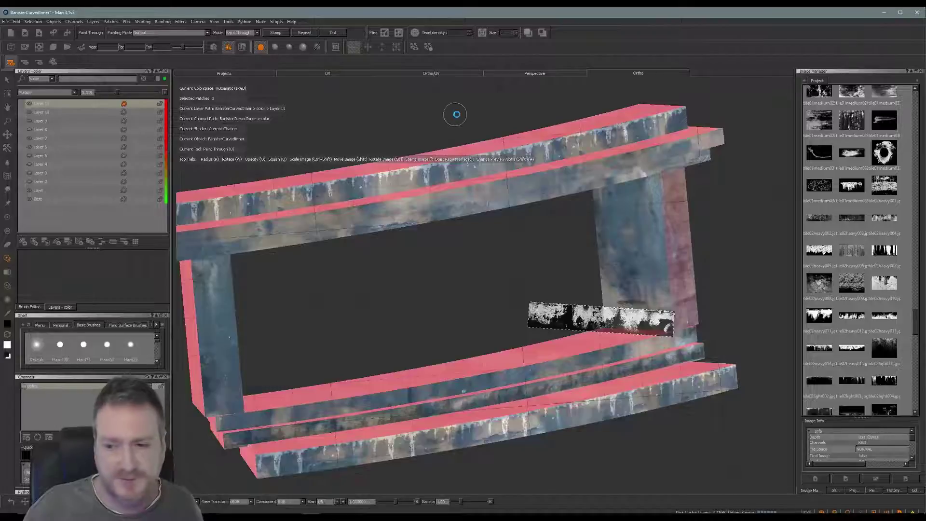
{"action": "left_click", "coordinate": [885, 13]}
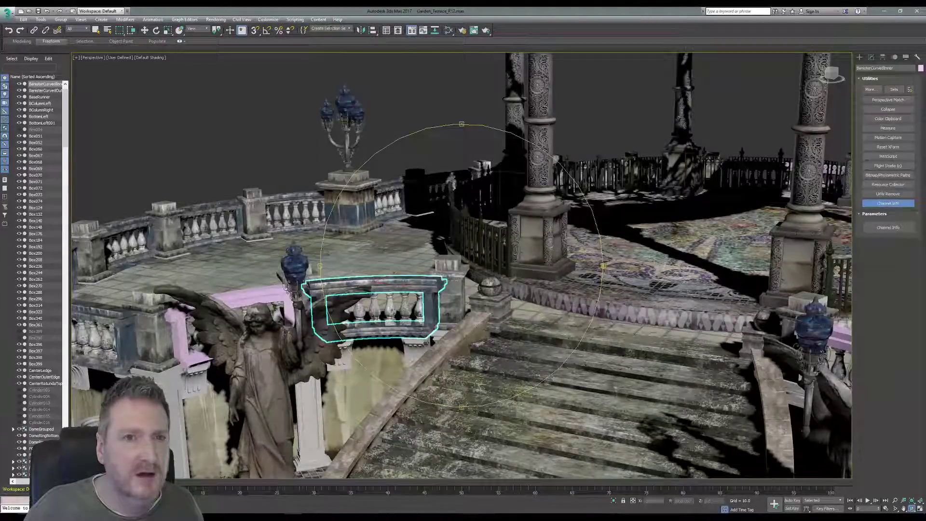
Add a new Standard material node in the Slate Material Editor, placed in line with the existing banister material.
{"action": "left_click", "coordinate": [448, 31]}
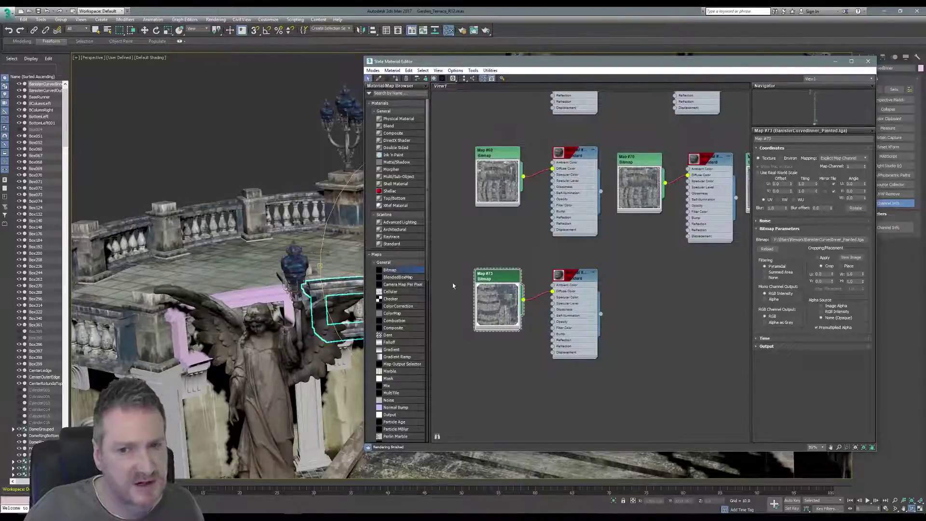
{"action": "middle_click_drag", "start_coordinate": [682, 286], "coordinate": [633, 283]}
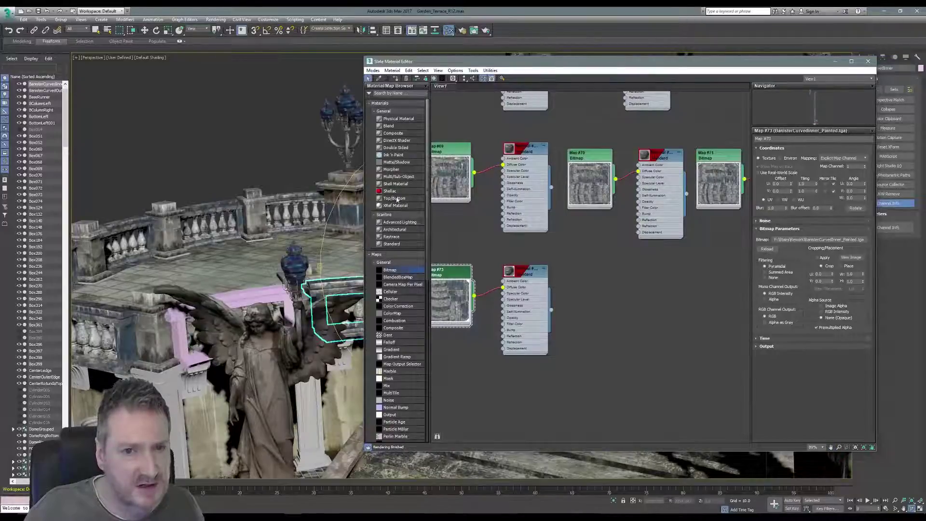
{"action": "left_click", "coordinate": [391, 244]}
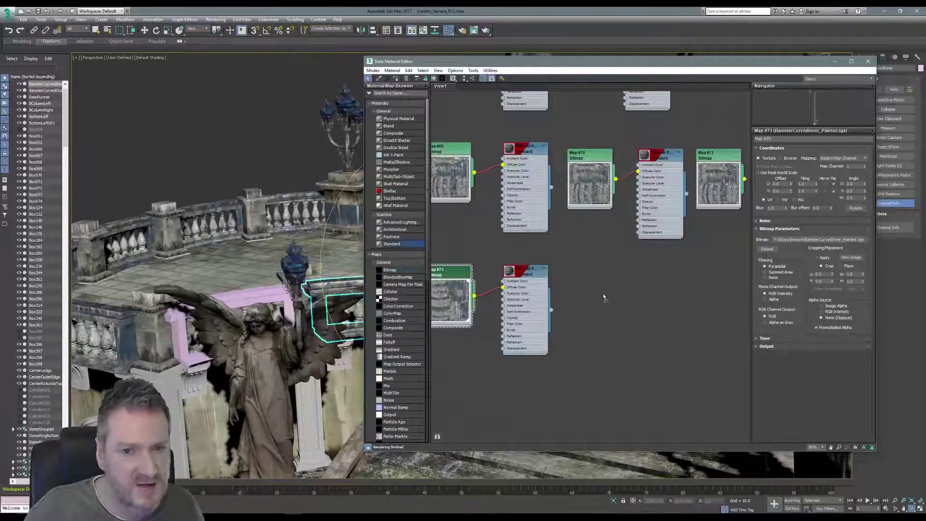
{"action": "left_click", "coordinate": [670, 291]}
{"action": "left_click_drag", "start_coordinate": [671, 289], "coordinate": [672, 274]}
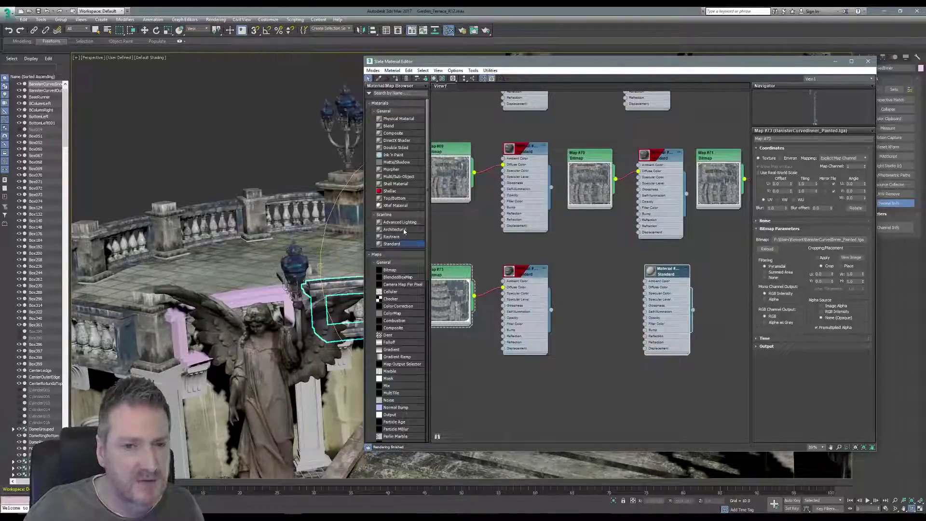
Load BanisterCurvedInner_Painted_R2.tga as a Bitmap map and connect it to the new material's Diffuse Color.
{"action": "left_click", "coordinate": [398, 271]}
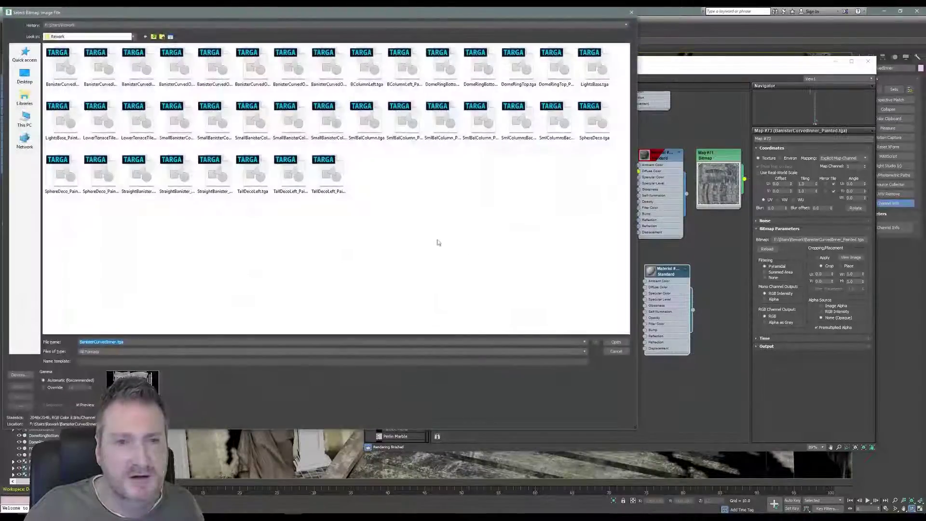
{"action": "left_click", "coordinate": [148, 65]}
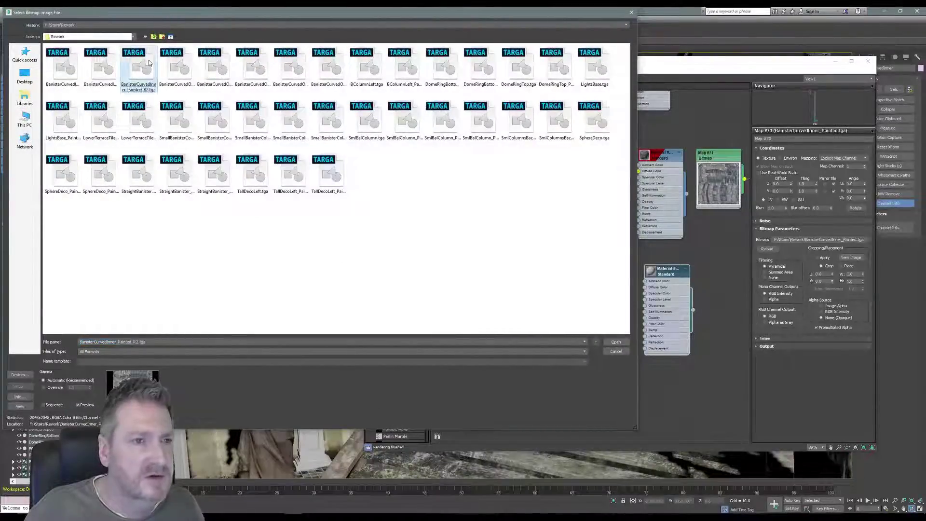
{"action": "left_click", "coordinate": [149, 64]}
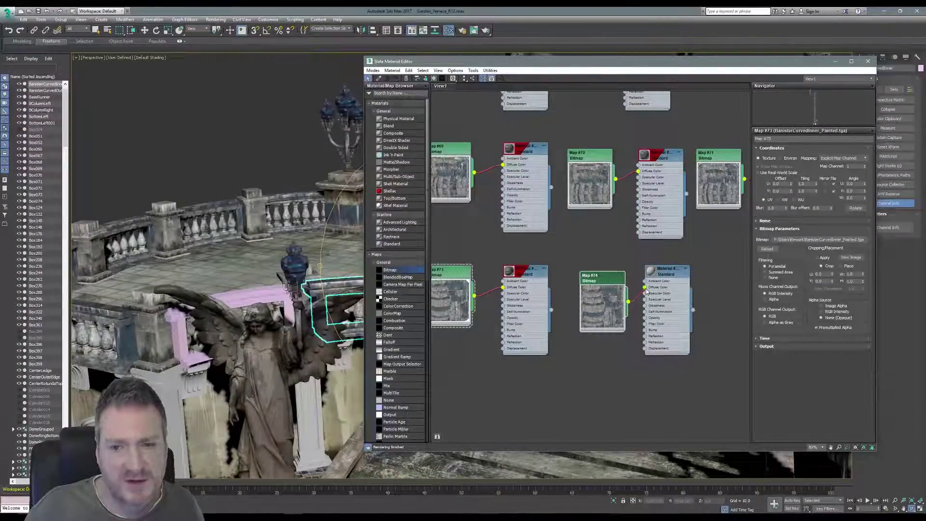
Show the new material as shaded and then realistic in the viewport, and close the material editor.
{"action": "right_click", "coordinate": [664, 272]}
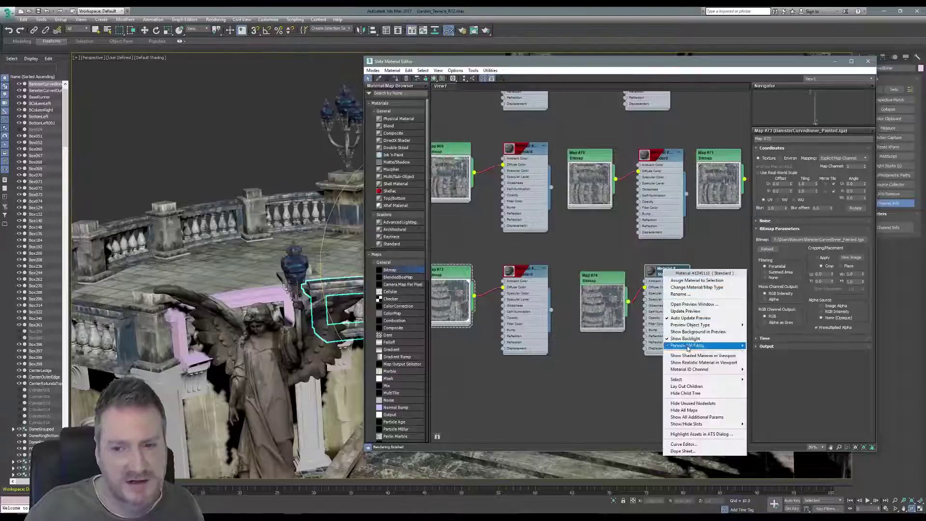
{"action": "left_click", "coordinate": [684, 356]}
{"action": "right_click", "coordinate": [668, 271]}
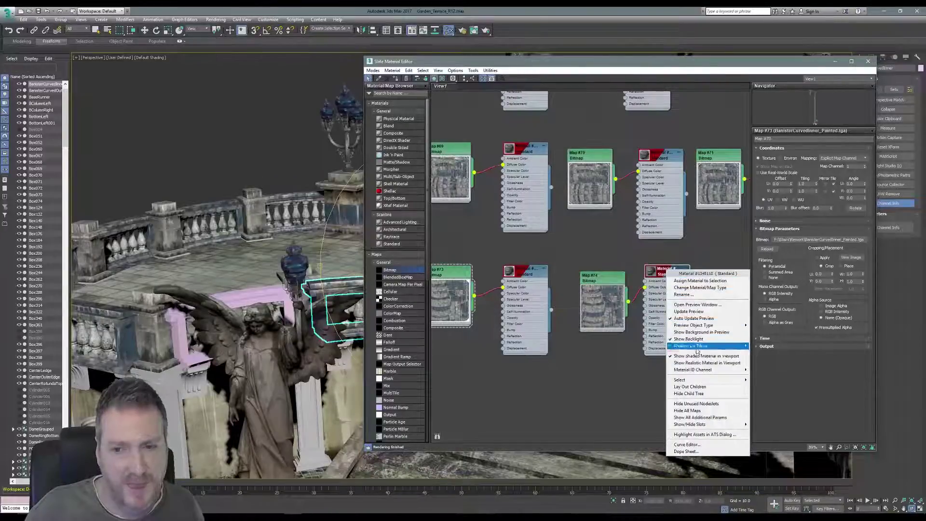
{"action": "left_click", "coordinate": [708, 363]}
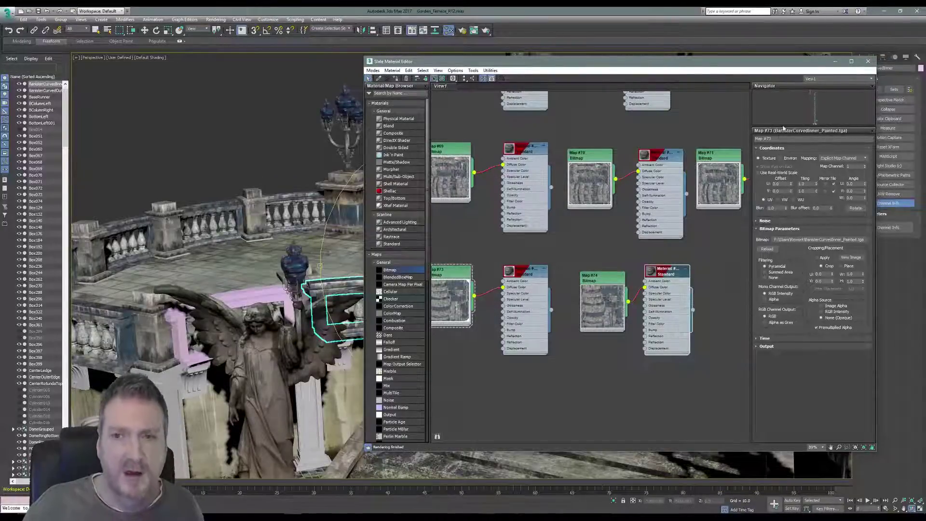
{"action": "left_click", "coordinate": [869, 61]}
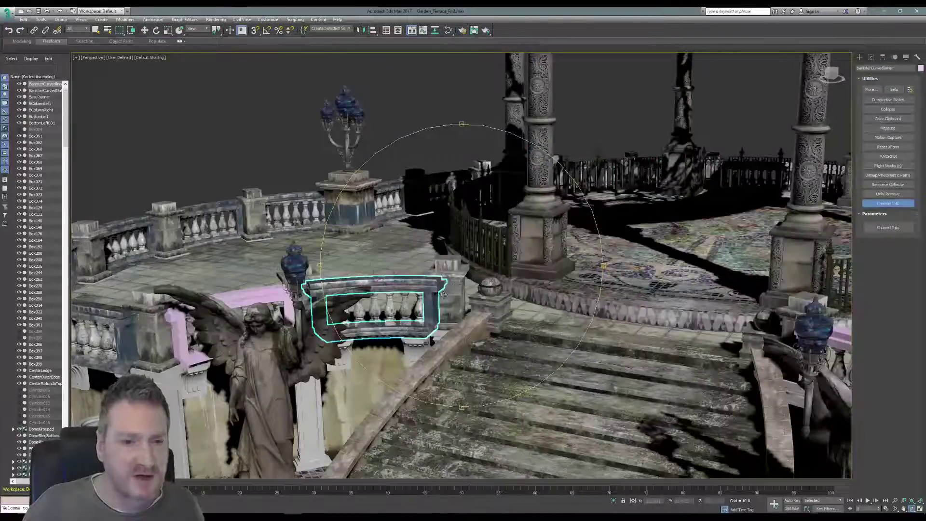
Isolate the untextured curved balustrade group beside the painted inner banister and ungroup it.
{"action": "left_click_drag", "start_coordinate": [444, 294], "coordinate": [440, 333]}
{"action": "middle_click_drag", "start_coordinate": [390, 279], "coordinate": [530, 259]}
{"action": "left_click_drag", "start_coordinate": [530, 259], "coordinate": [533, 301]}
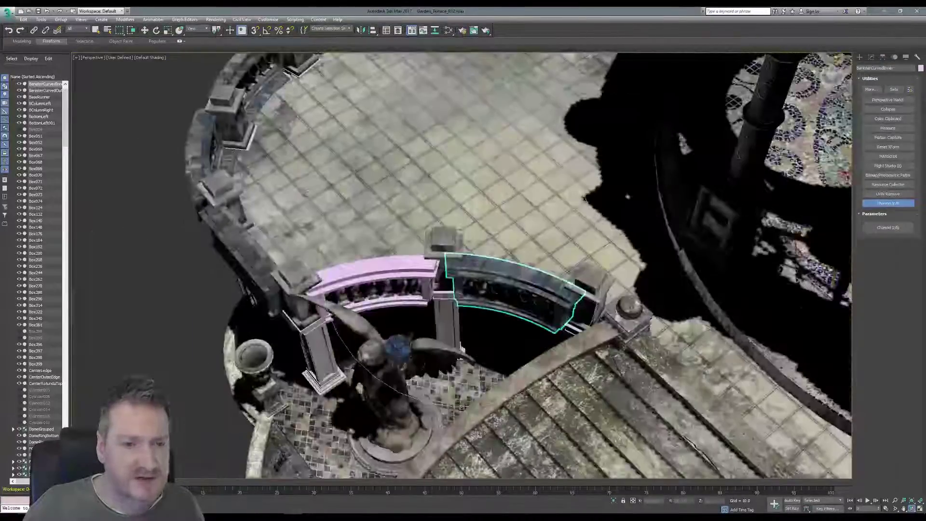
{"action": "left_click", "coordinate": [388, 259]}
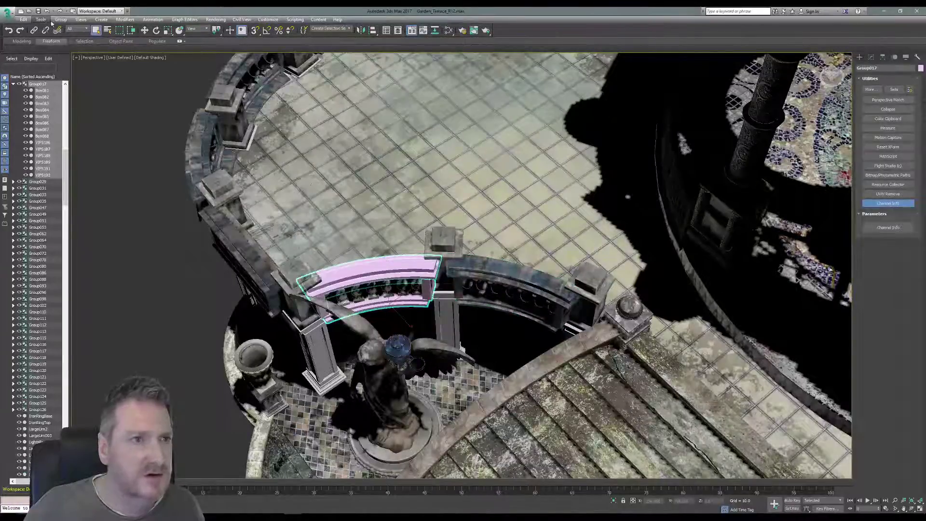
{"action": "left_click", "coordinate": [41, 20]}
{"action": "left_click", "coordinate": [73, 91]}
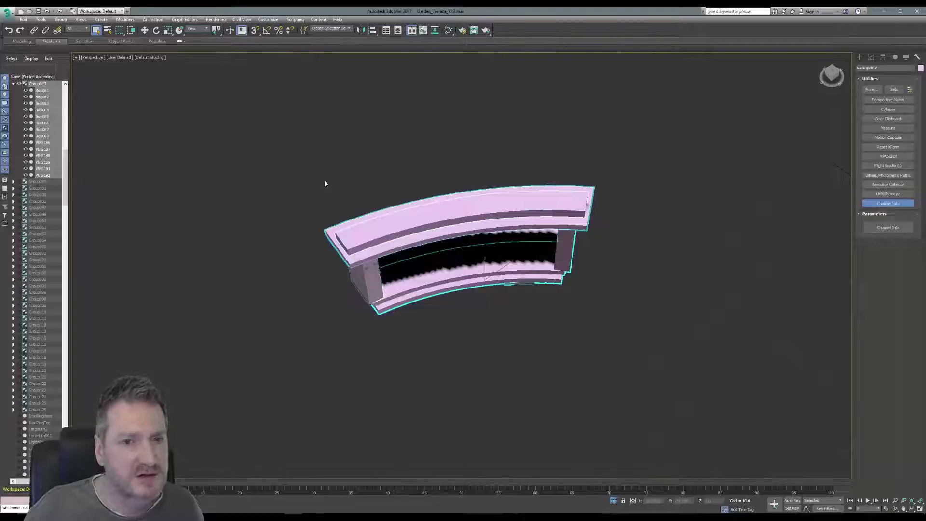
{"action": "left_click", "coordinate": [60, 20]}
{"action": "left_click", "coordinate": [72, 37]}
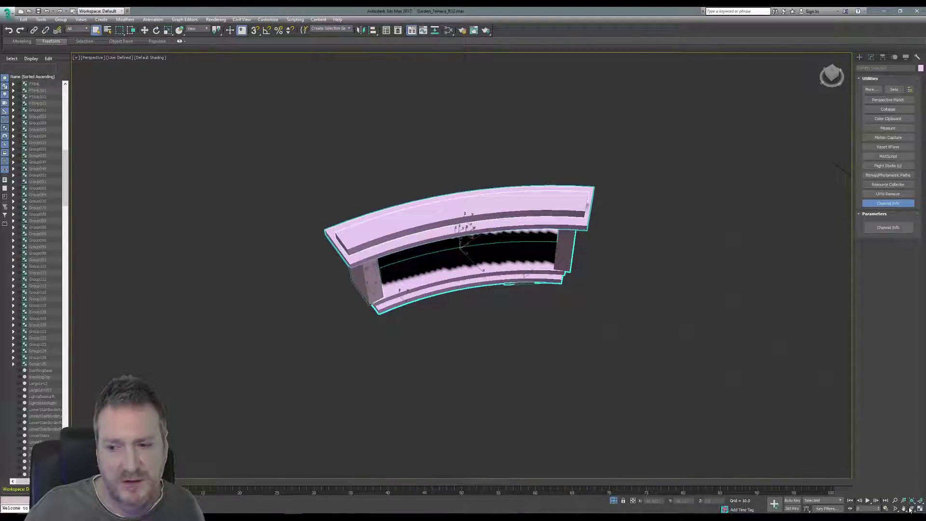
Attach the upper rail, side posts and lower ledges to the top coping as one mesh, leaving out the white supports.
{"action": "left_click", "coordinate": [911, 509]}
{"action": "left_click_drag", "start_coordinate": [434, 273], "coordinate": [583, 241]}
{"action": "left_click", "coordinate": [96, 30]}
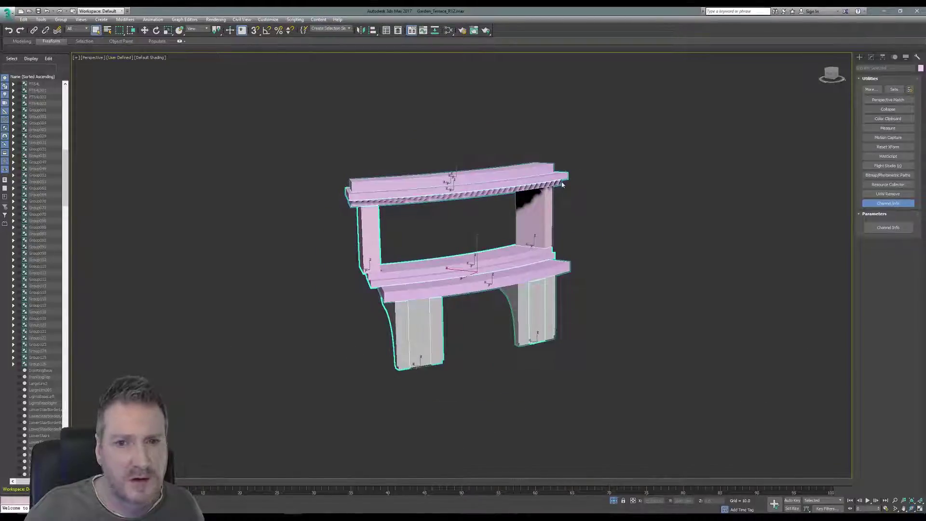
{"action": "scroll", "coordinate": [562, 184], "scroll_direction": "up", "scroll_amount": 3}
{"action": "left_click", "coordinate": [616, 128]}
{"action": "left_click", "coordinate": [530, 157]}
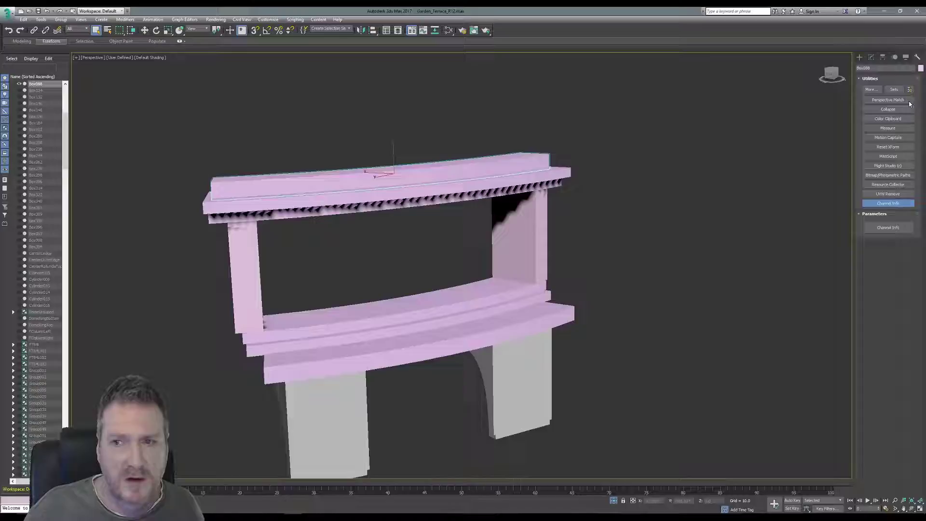
{"action": "left_click", "coordinate": [873, 59]}
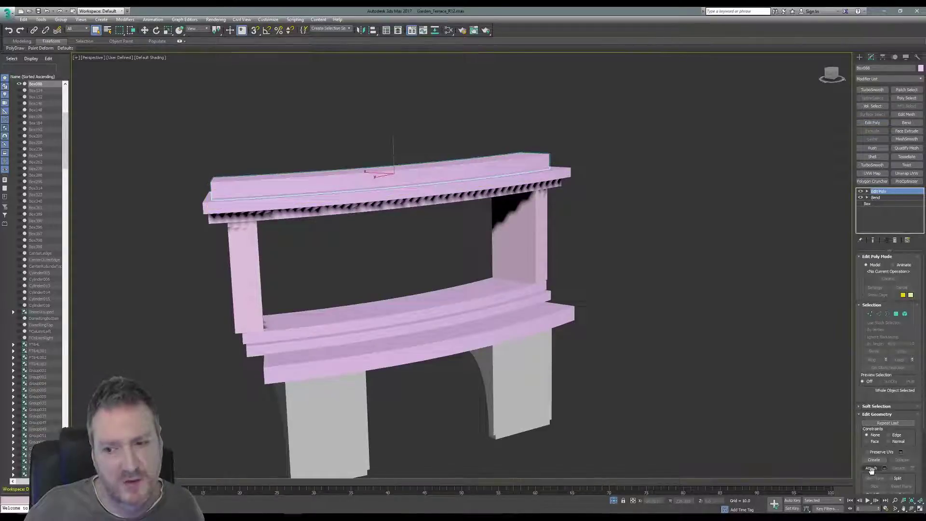
{"action": "left_click", "coordinate": [871, 469]}
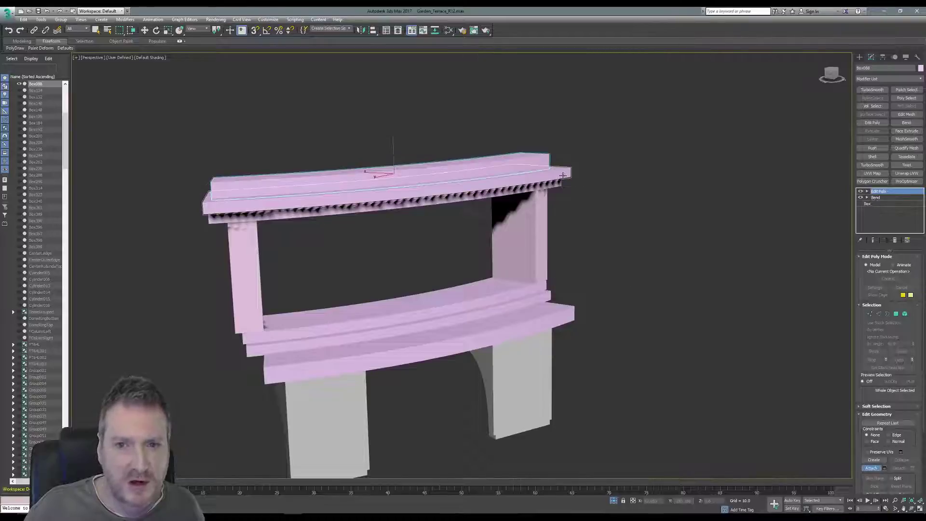
{"action": "left_click", "coordinate": [565, 182]}
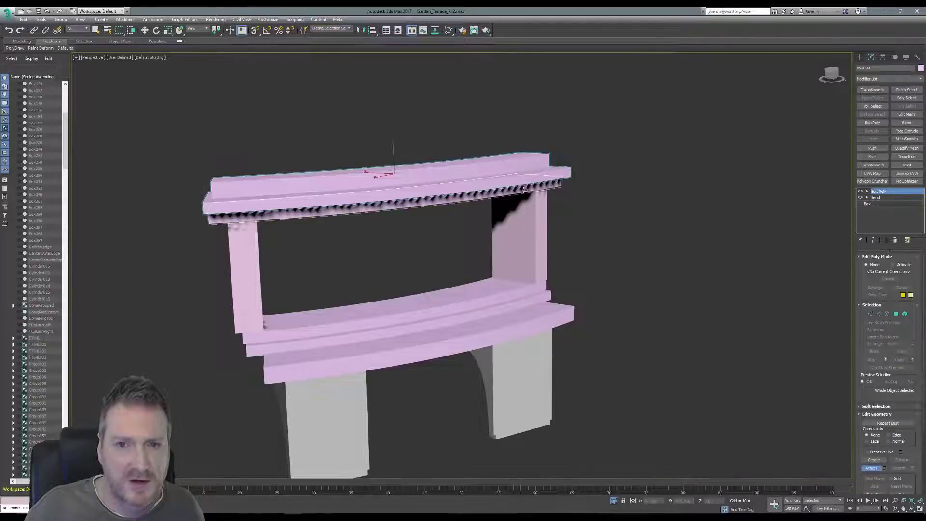
{"action": "left_click", "coordinate": [256, 244]}
{"action": "left_click", "coordinate": [341, 315]}
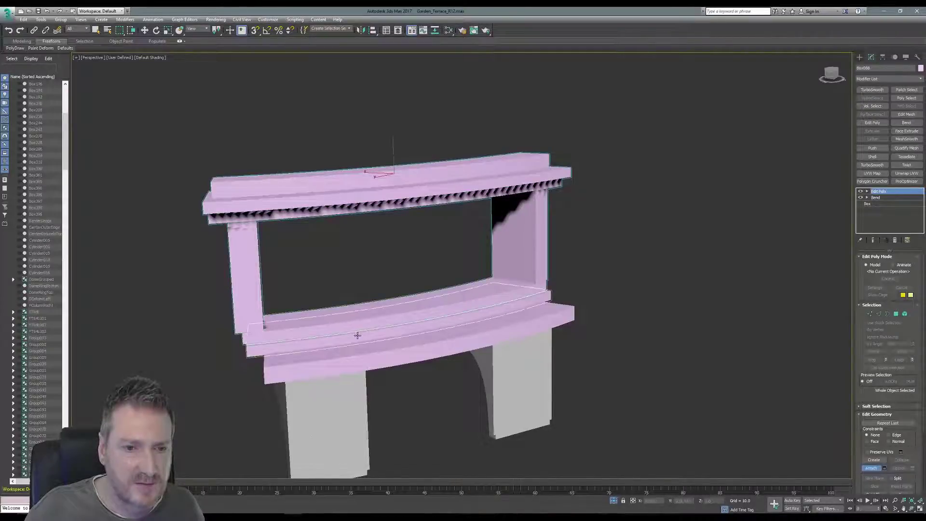
{"action": "left_click", "coordinate": [357, 335]}
{"action": "left_click", "coordinate": [364, 355]}
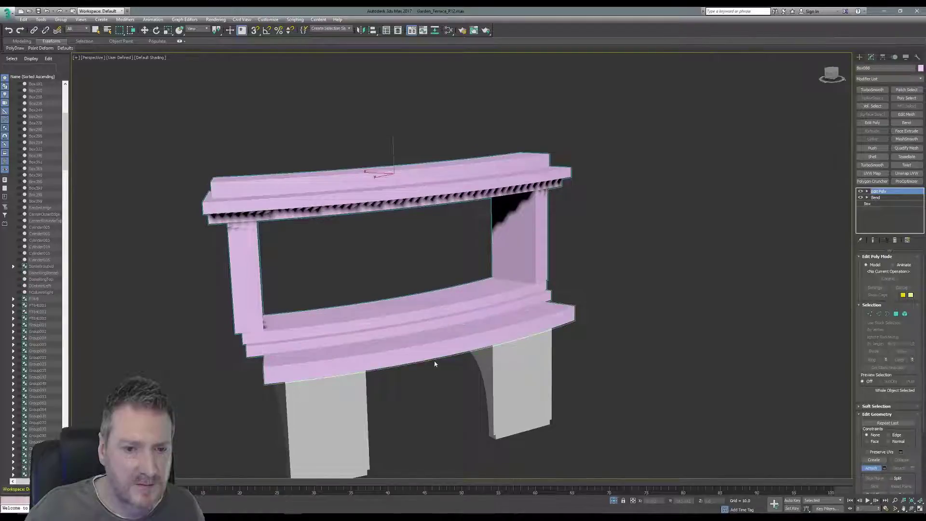
{"action": "key", "text": "w"}
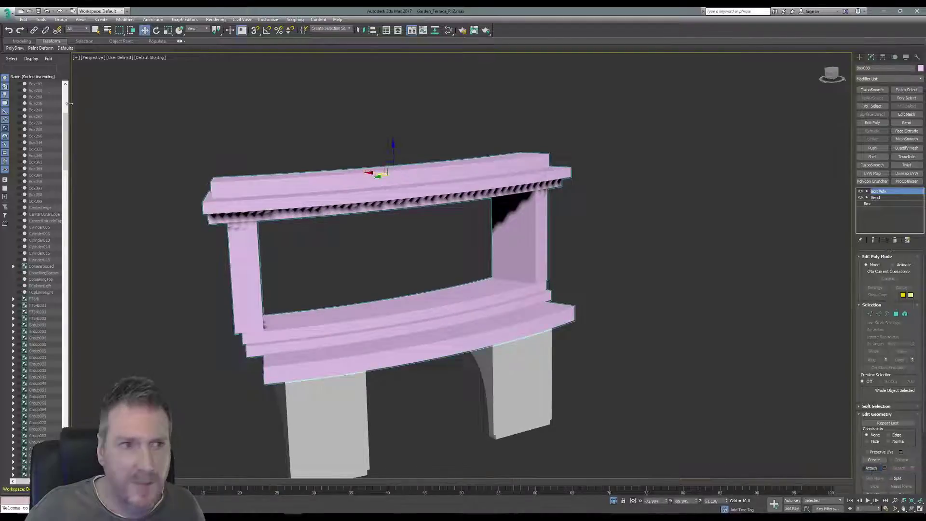
Isolate the attached banister mesh, check it from the reverse side, and bring the full scene back.
{"action": "left_click", "coordinate": [41, 19]}
{"action": "left_click", "coordinate": [63, 90]}
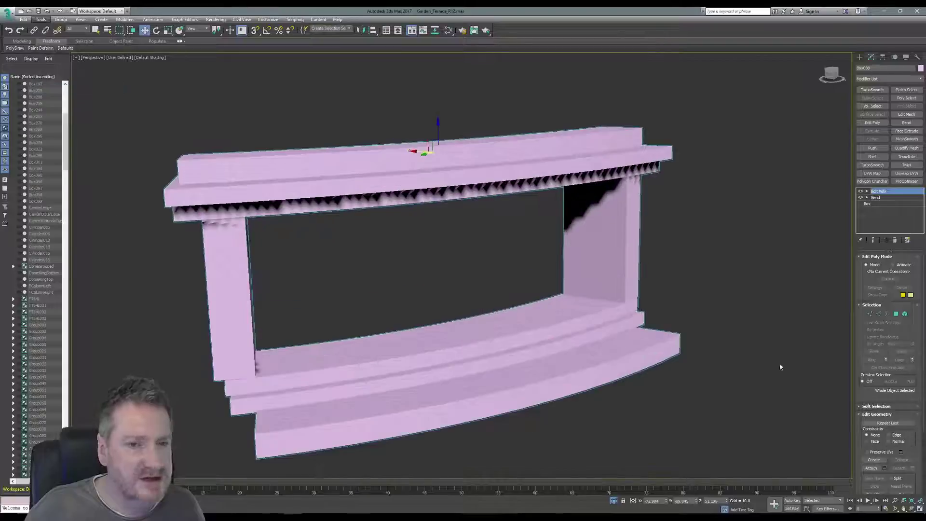
{"action": "left_click", "coordinate": [912, 510]}
{"action": "left_click_drag", "start_coordinate": [381, 277], "coordinate": [368, 241]}
{"action": "left_click", "coordinate": [41, 20]}
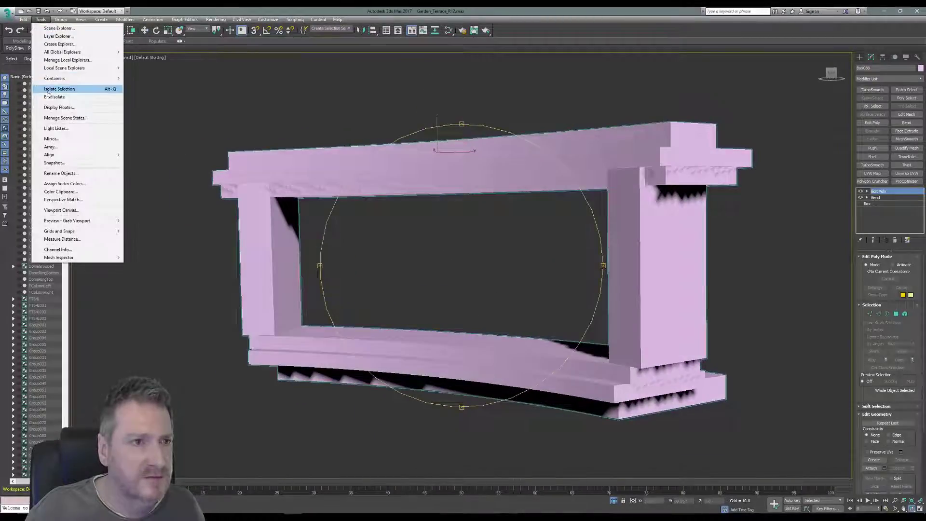
{"action": "left_click", "coordinate": [63, 92]}
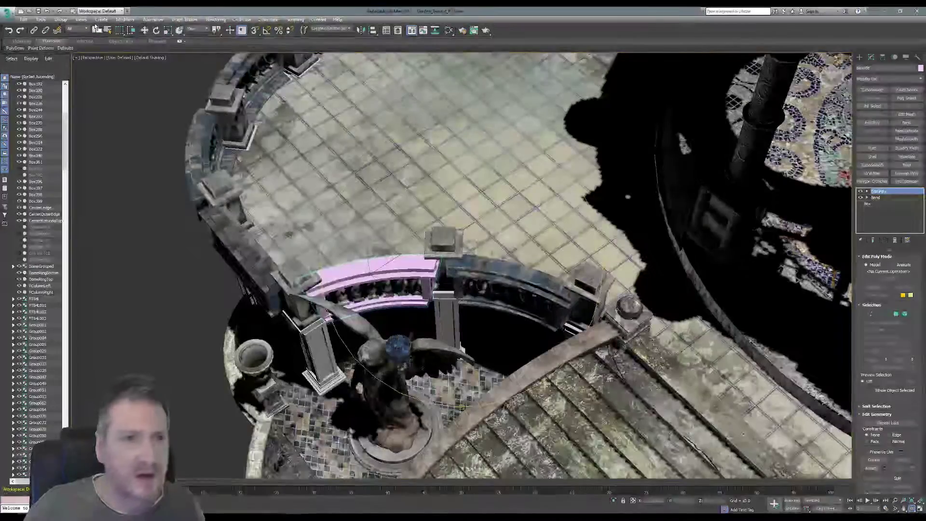
Copy the painted inner banister's UVs from its 1:map channel using Channel Info.
{"action": "left_click", "coordinate": [96, 30]}
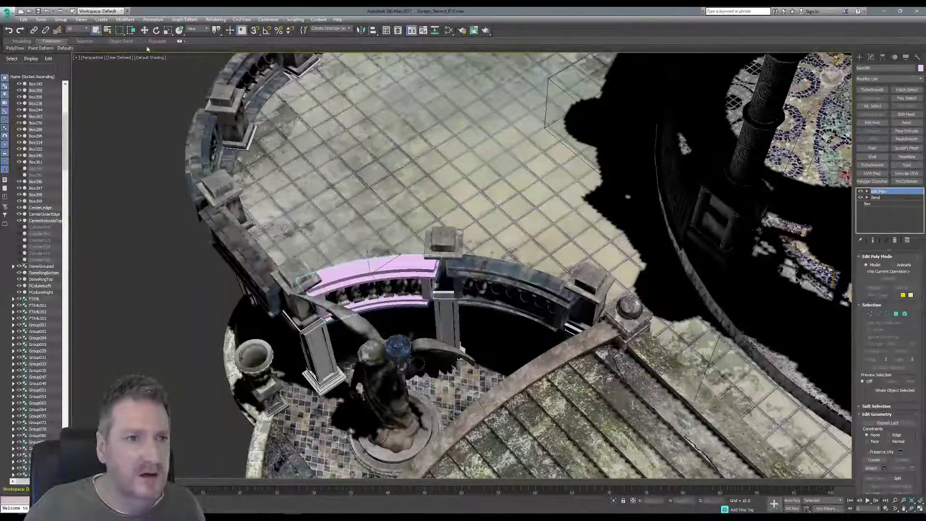
{"action": "left_click", "coordinate": [522, 270]}
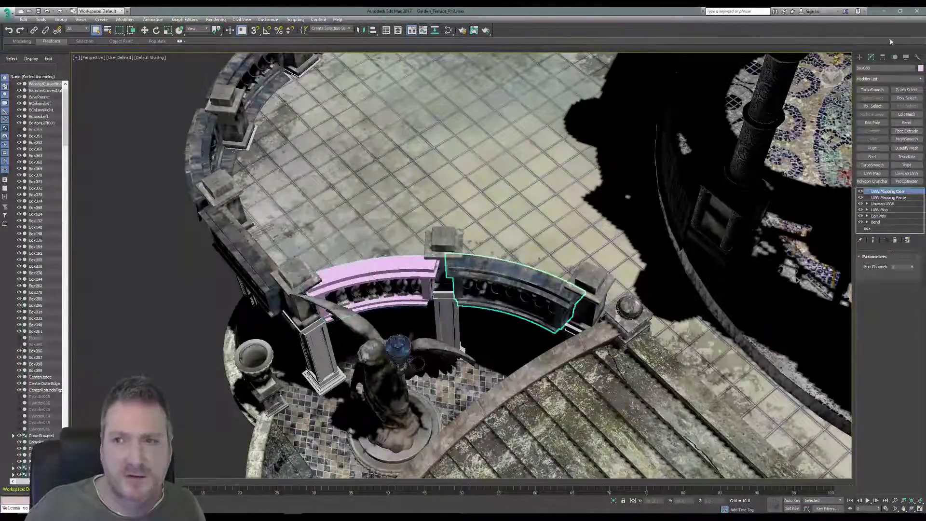
{"action": "left_click", "coordinate": [918, 57]}
{"action": "left_click", "coordinate": [887, 230]}
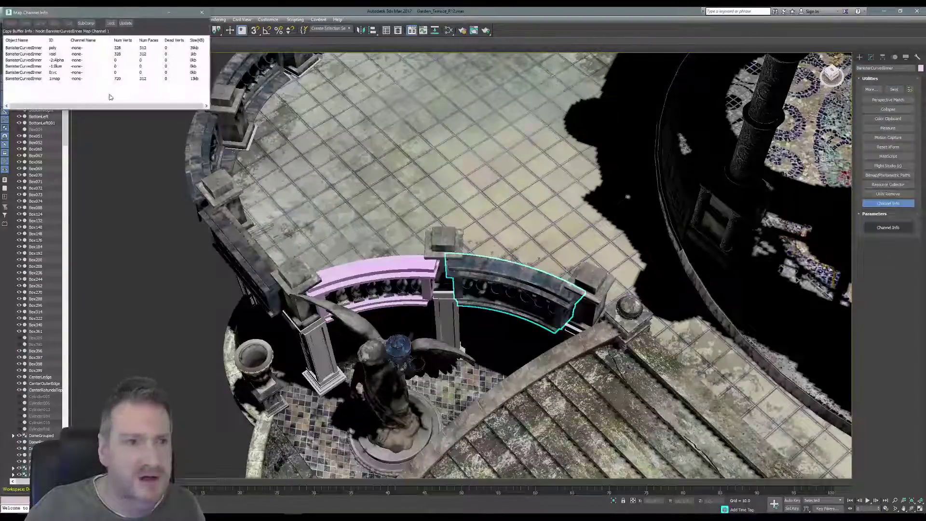
{"action": "right_click", "coordinate": [56, 78]}
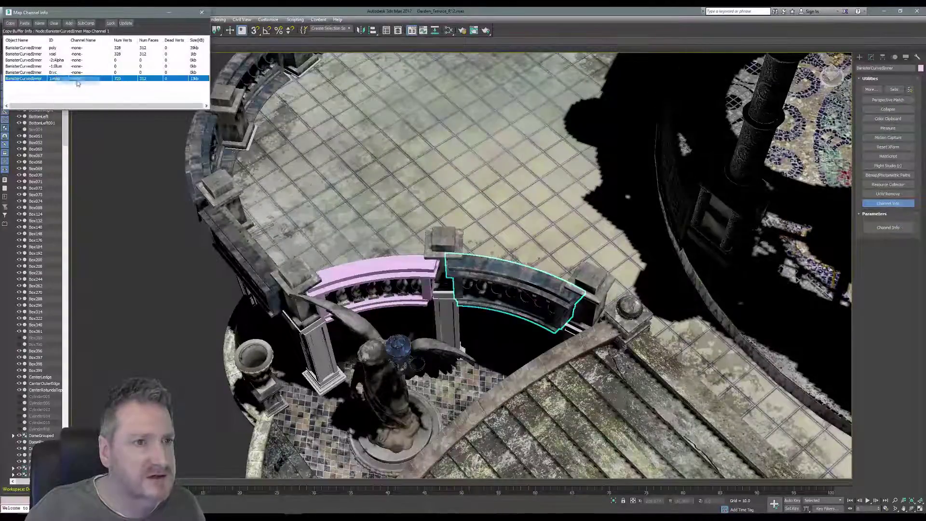
Paste the copied UVs onto the newly attached banister's 1:map channel with the default channel name, and close the channel list.
{"action": "left_click", "coordinate": [380, 273]}
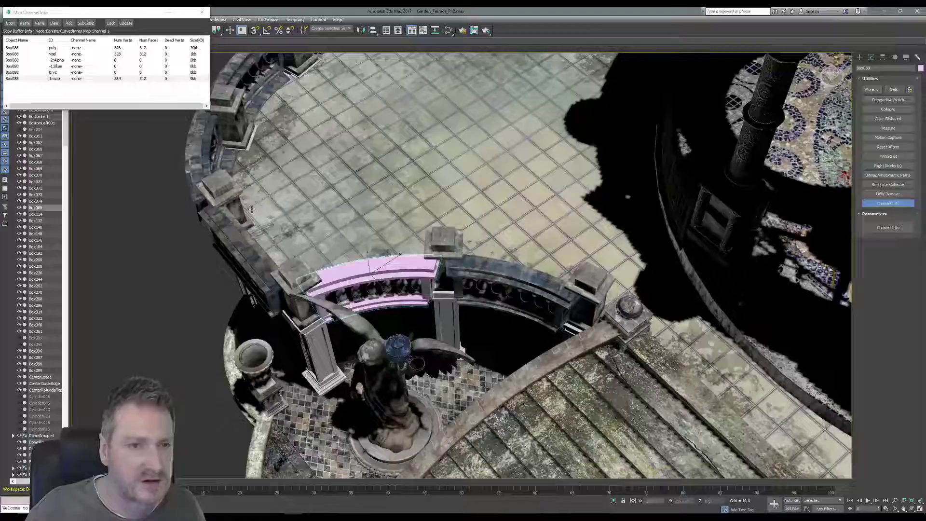
{"action": "left_click", "coordinate": [53, 79]}
{"action": "right_click", "coordinate": [54, 78]}
{"action": "left_click", "coordinate": [69, 91]}
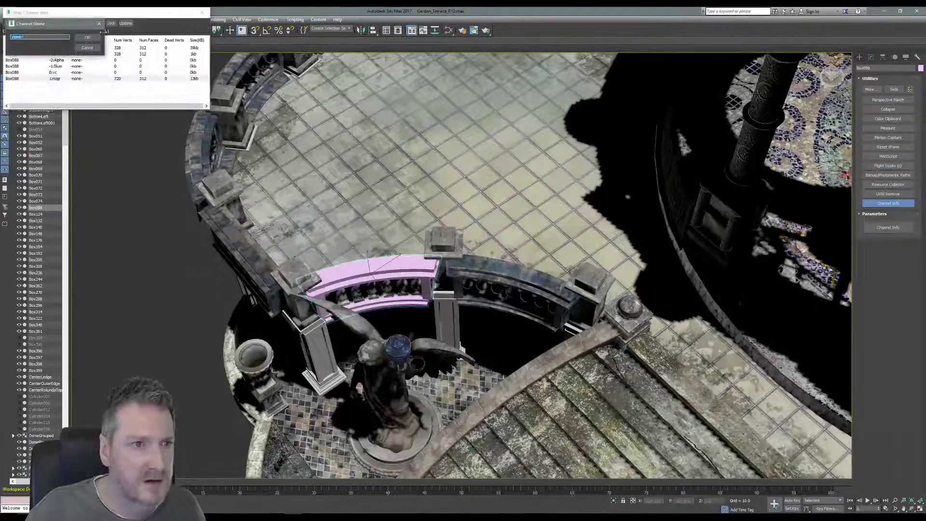
{"action": "left_click", "coordinate": [87, 37]}
{"action": "left_click", "coordinate": [202, 13]}
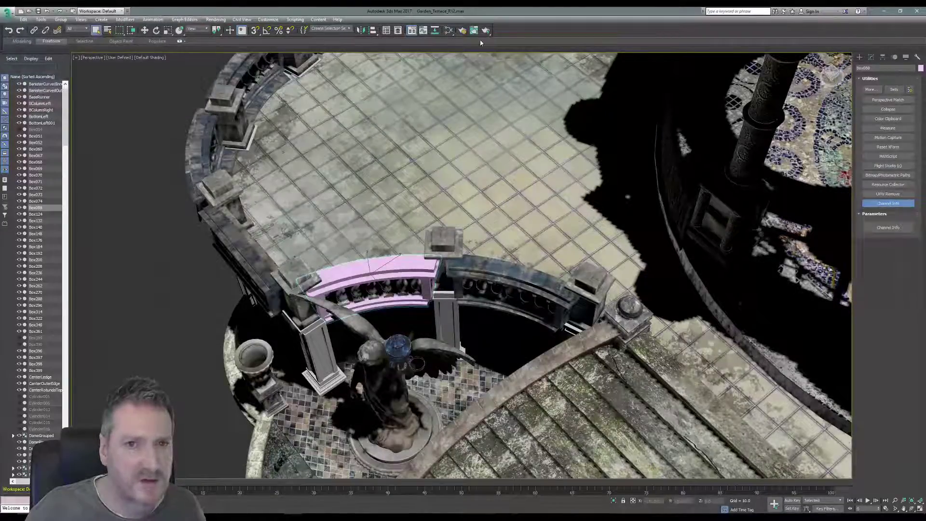
Assign the new material that uses the R2 painted banister map to the attached banister and close the material editor.
{"action": "left_click", "coordinate": [448, 30]}
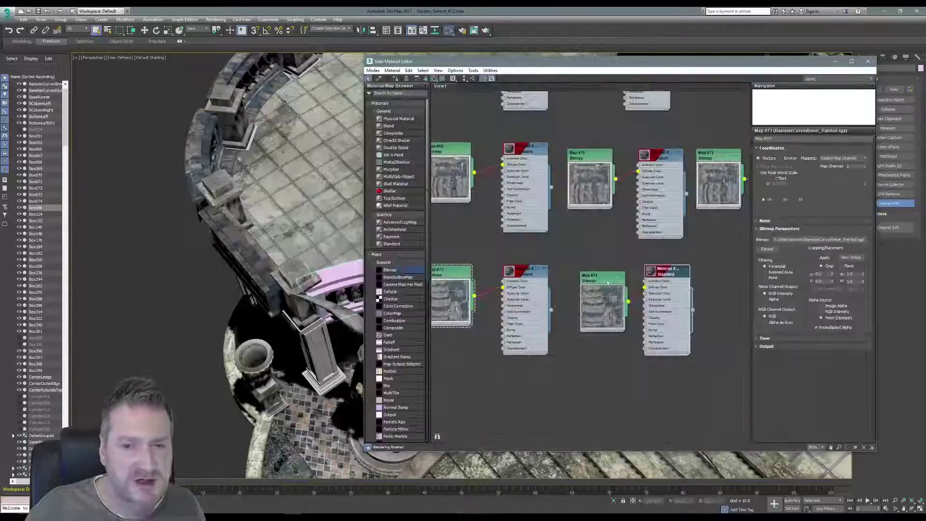
{"action": "right_click", "coordinate": [670, 274]}
{"action": "left_click", "coordinate": [690, 285]}
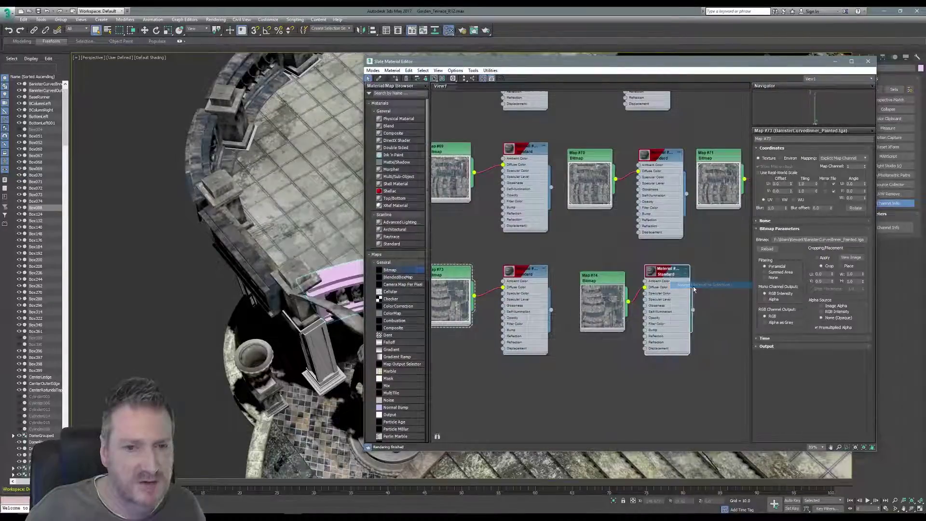
{"action": "left_click", "coordinate": [869, 61]}
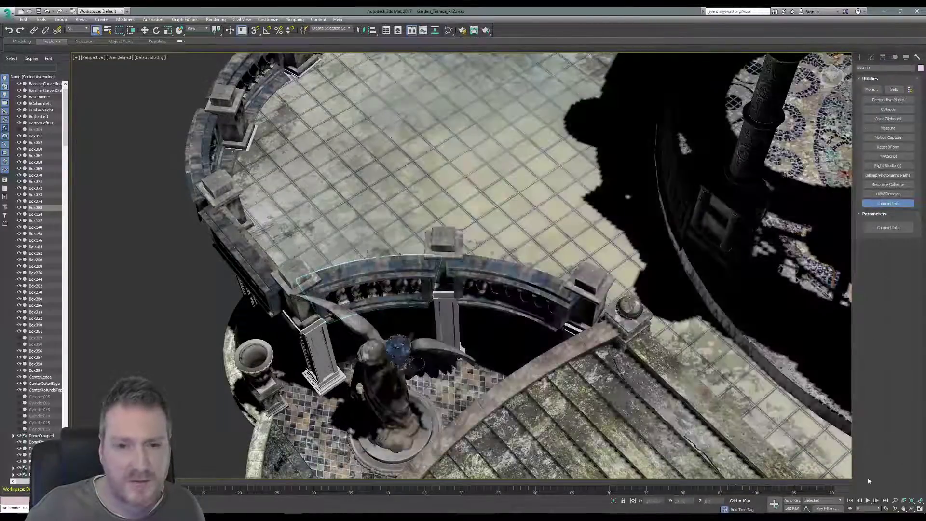
Examine the textured curved banisters up close from the terrace floor and from the front beside the angel statue.
{"action": "middle_click_drag", "start_coordinate": [495, 370], "coordinate": [410, 290], "text": "alt"}
{"action": "scroll", "coordinate": [471, 255], "scroll_direction": "up", "scroll_amount": 3}
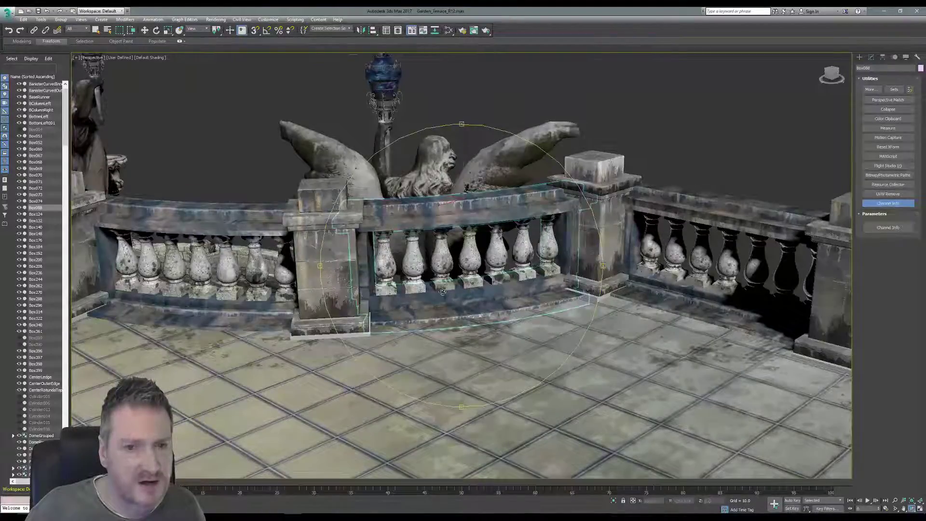
{"action": "middle_click_drag", "start_coordinate": [448, 308], "coordinate": [423, 291], "text": "alt"}
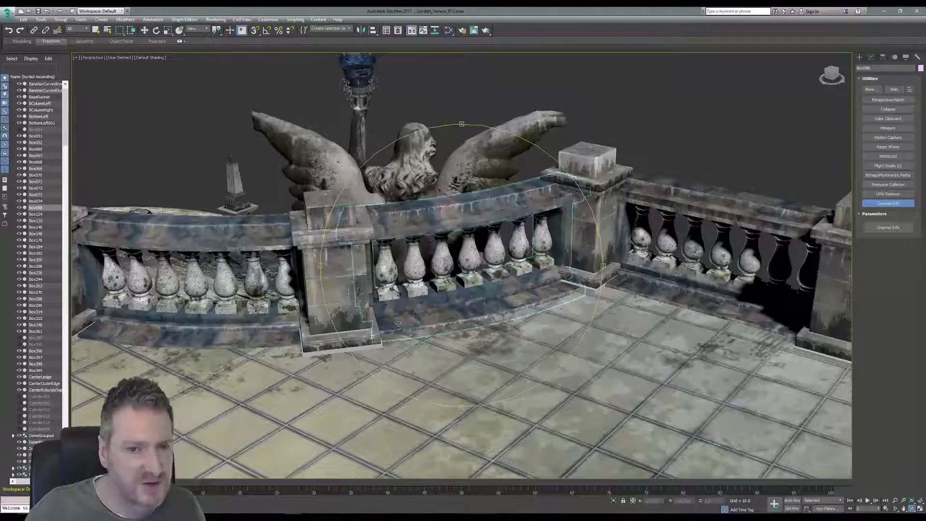
{"action": "middle_click_drag", "start_coordinate": [398, 322], "coordinate": [415, 307], "text": "alt"}
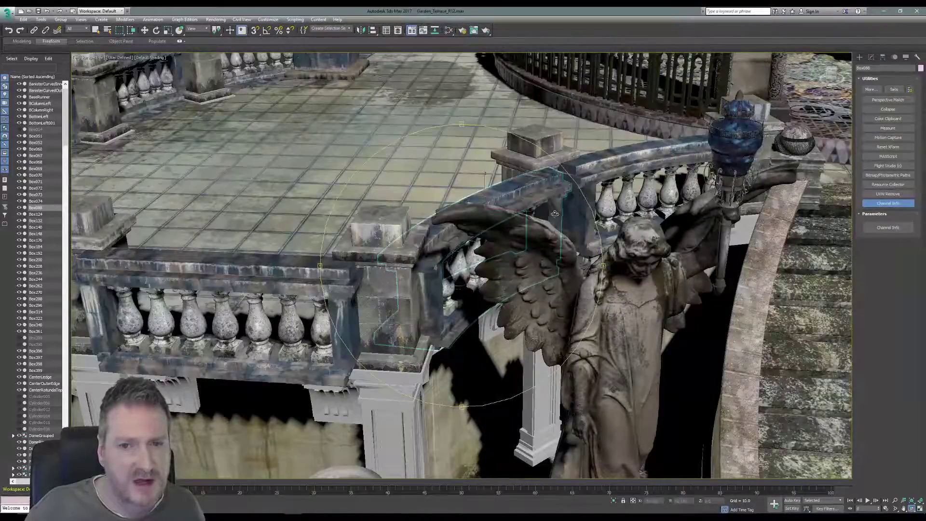
{"action": "middle_click_drag", "start_coordinate": [555, 214], "coordinate": [477, 247], "text": "alt"}
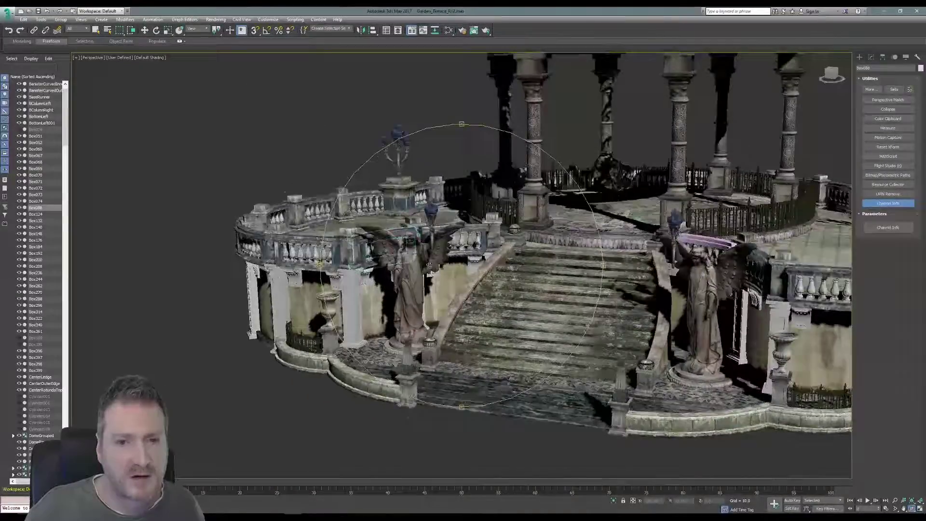
{"action": "scroll", "coordinate": [429, 266], "scroll_direction": "up", "scroll_amount": 4}
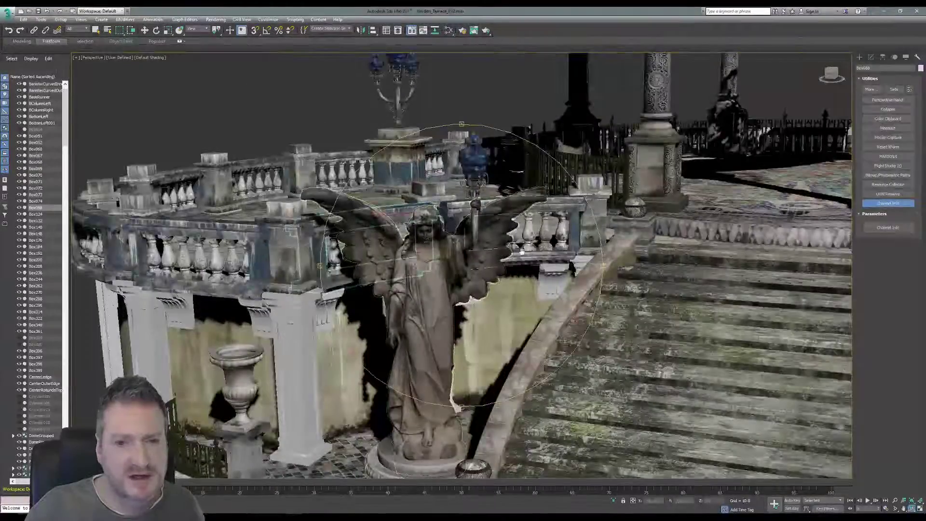
{"action": "middle_click_drag", "start_coordinate": [521, 252], "coordinate": [427, 285], "text": "alt"}
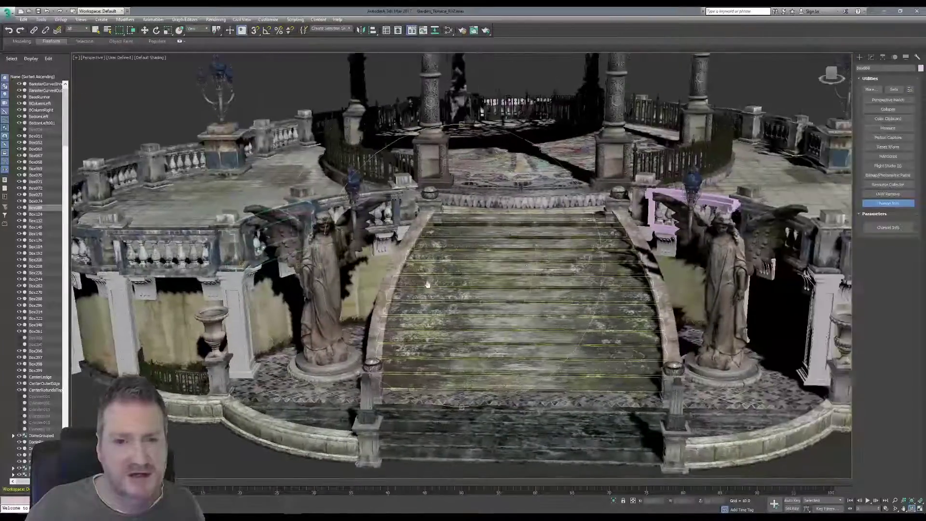
Review the whole garden terrace with its staircase and dome, and clear the selection.
{"action": "middle_click_drag", "start_coordinate": [510, 286], "coordinate": [356, 360], "text": "alt"}
{"action": "scroll", "coordinate": [477, 299], "scroll_direction": "down", "scroll_amount": 4}
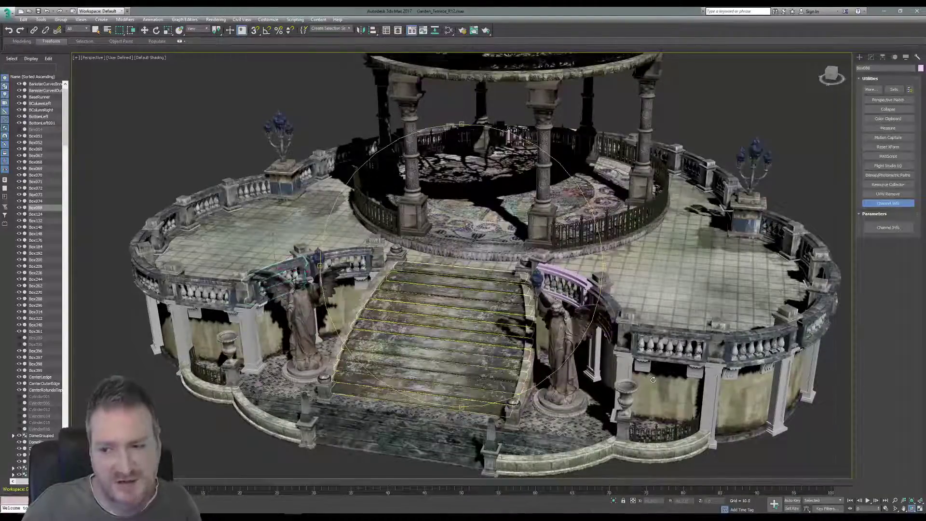
{"action": "left_click_drag", "start_coordinate": [400, 278], "coordinate": [367, 227]}
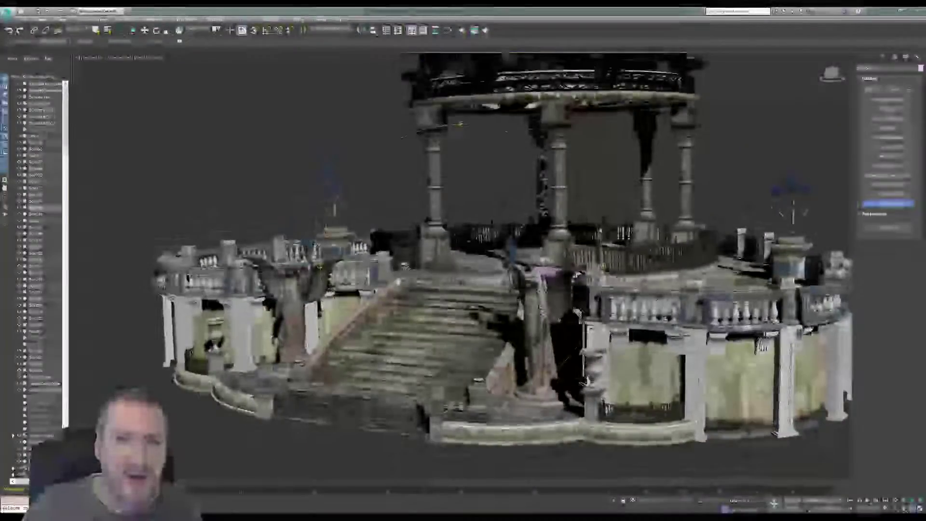
{"action": "middle_click_drag", "start_coordinate": [405, 266], "coordinate": [374, 312]}
{"action": "scroll", "coordinate": [372, 303], "scroll_direction": "down", "scroll_amount": 3}
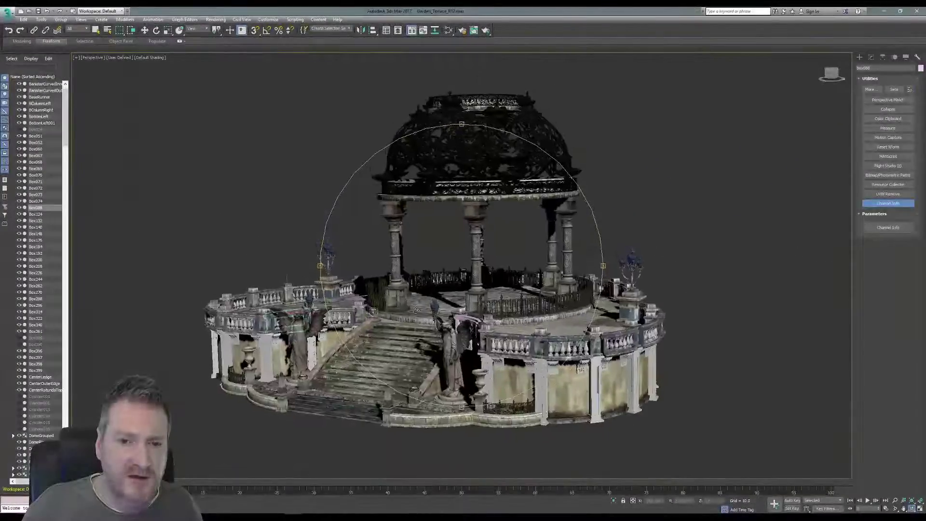
{"action": "left_click_drag", "start_coordinate": [374, 311], "coordinate": [476, 313]}
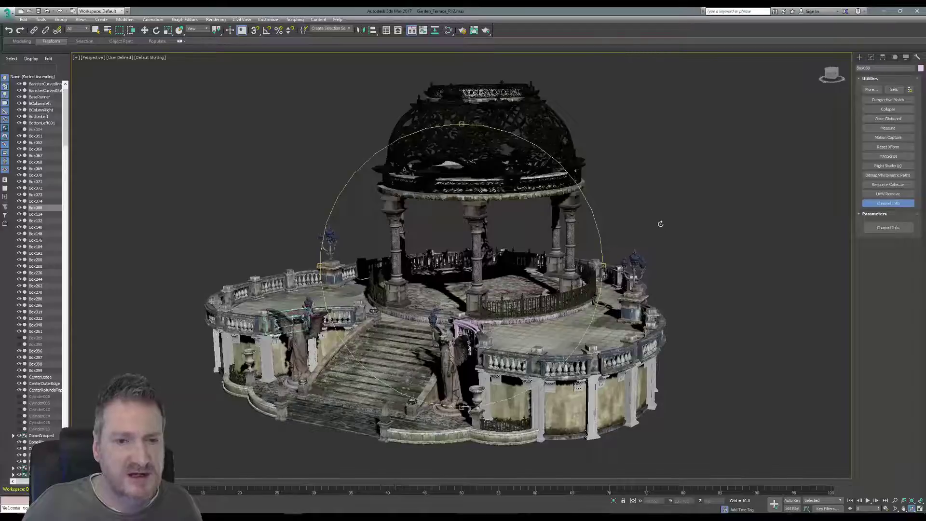
{"action": "left_click", "coordinate": [96, 30]}
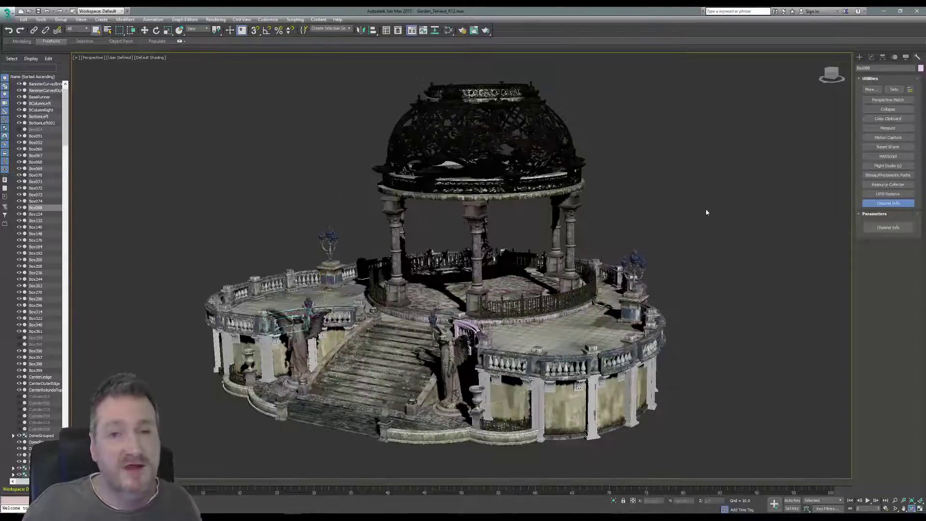
{"action": "left_click", "coordinate": [712, 210]}
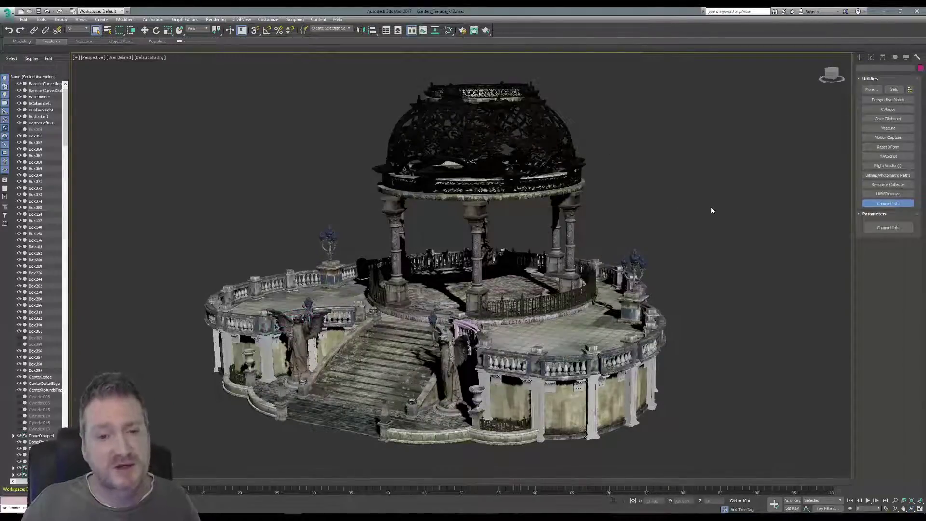